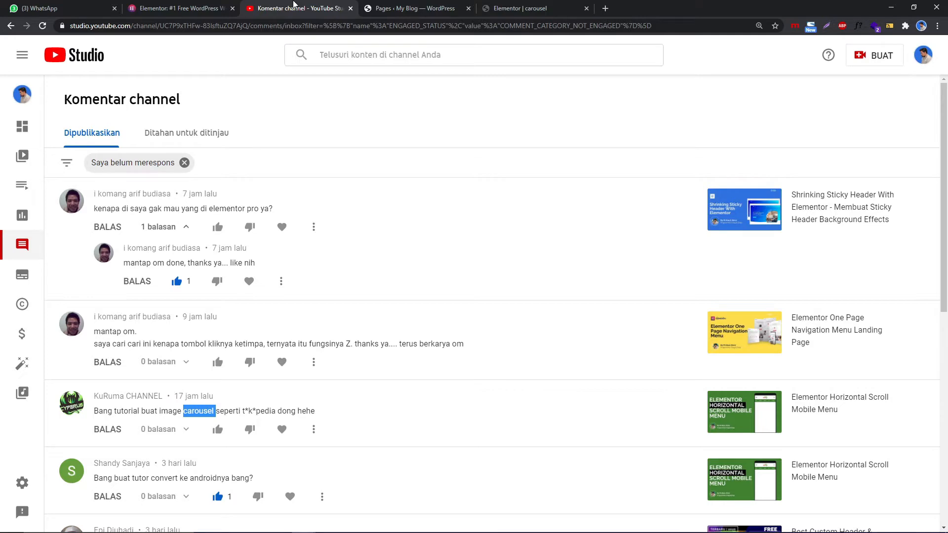
- Review the channel comment requesting an image carousel tutorial and open tokopedia.com in a new browser tab
{"action": "scroll", "coordinate": [190, 168], "scroll_direction": "down", "scroll_amount": 3}
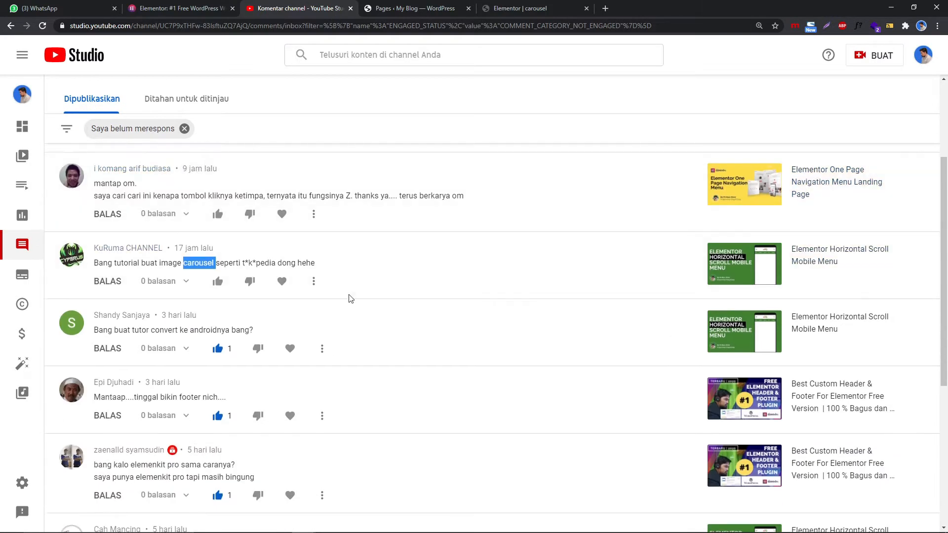
{"action": "left_click", "coordinate": [349, 296]}
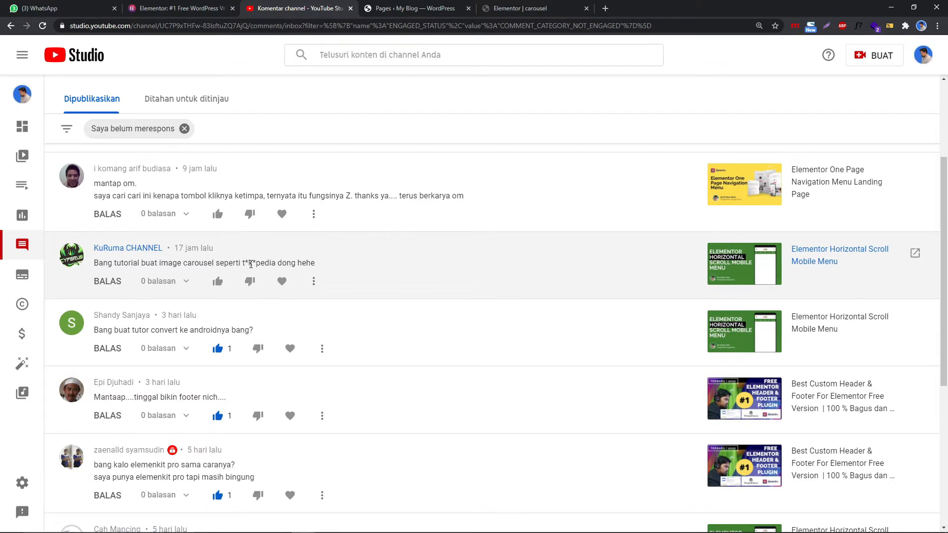
{"action": "left_click", "coordinate": [605, 12]}
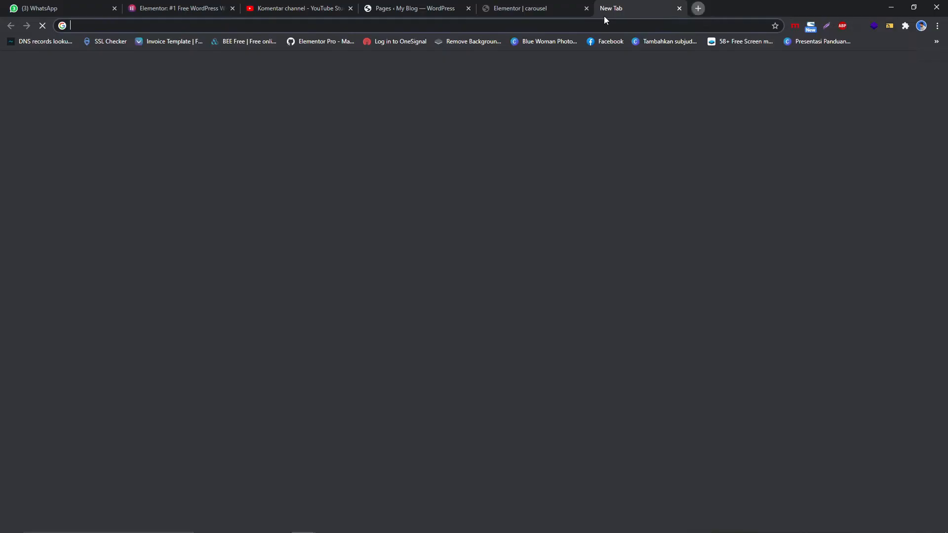
{"action": "type", "text": "toko"}
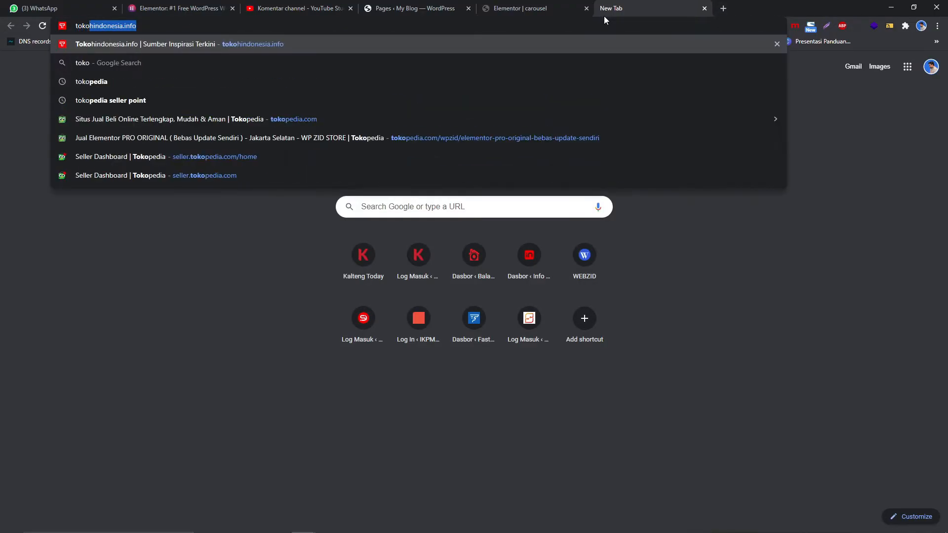
{"action": "type", "text": "ped"}
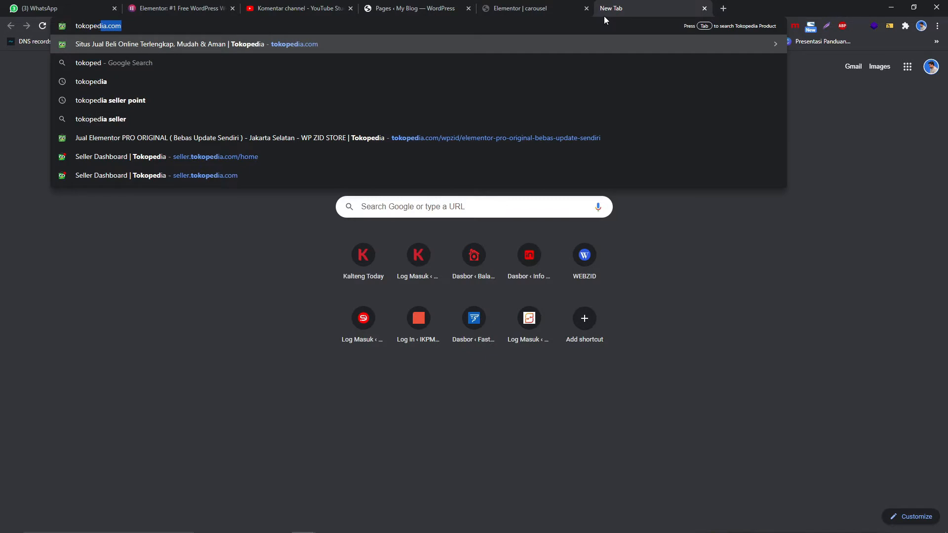
{"action": "key", "text": "Return"}
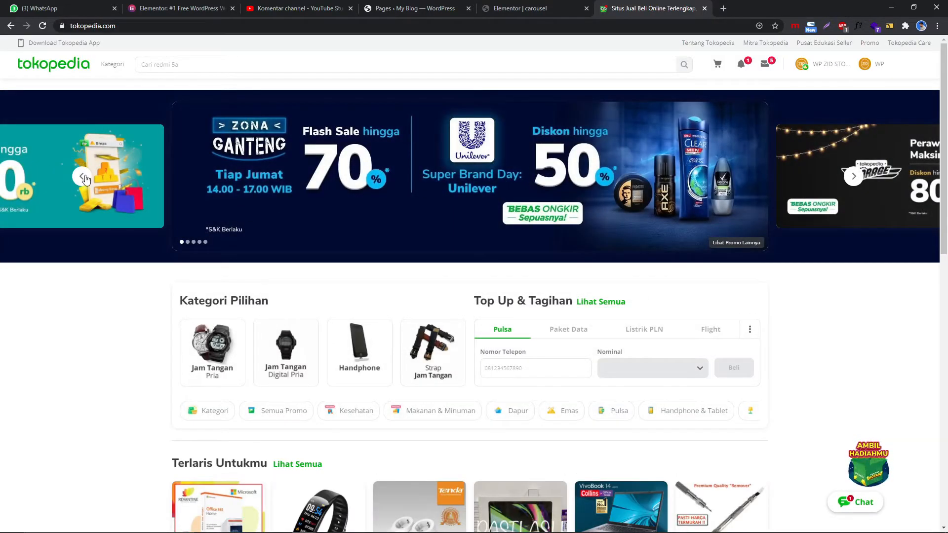
- Examine the promotional banner carousel on the Tokopedia home page by stepping through its slides
{"action": "left_click", "coordinate": [82, 177]}
{"action": "left_click", "coordinate": [82, 177]}
{"action": "scroll", "coordinate": [351, 356], "scroll_direction": "down", "scroll_amount": 5}
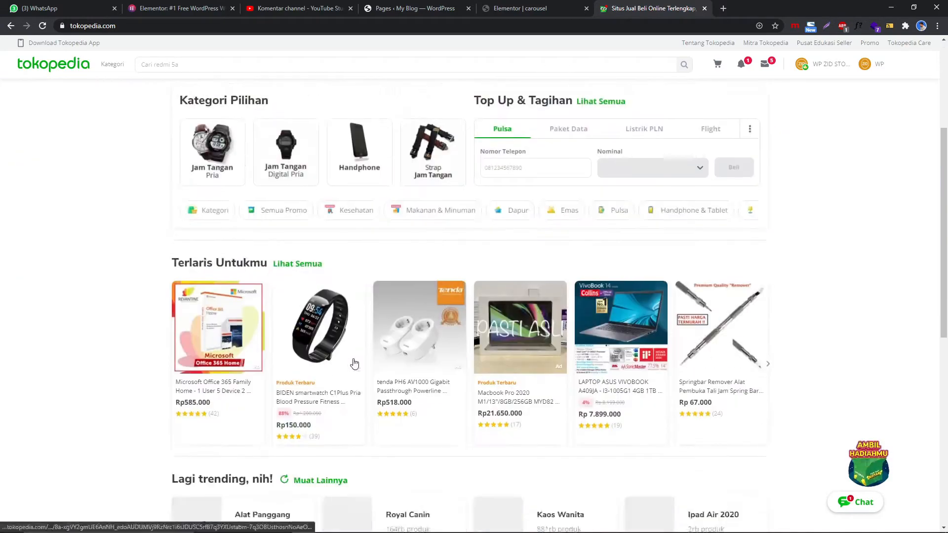
{"action": "scroll", "coordinate": [355, 362], "scroll_direction": "up", "scroll_amount": 5}
{"action": "left_click", "coordinate": [81, 177]}
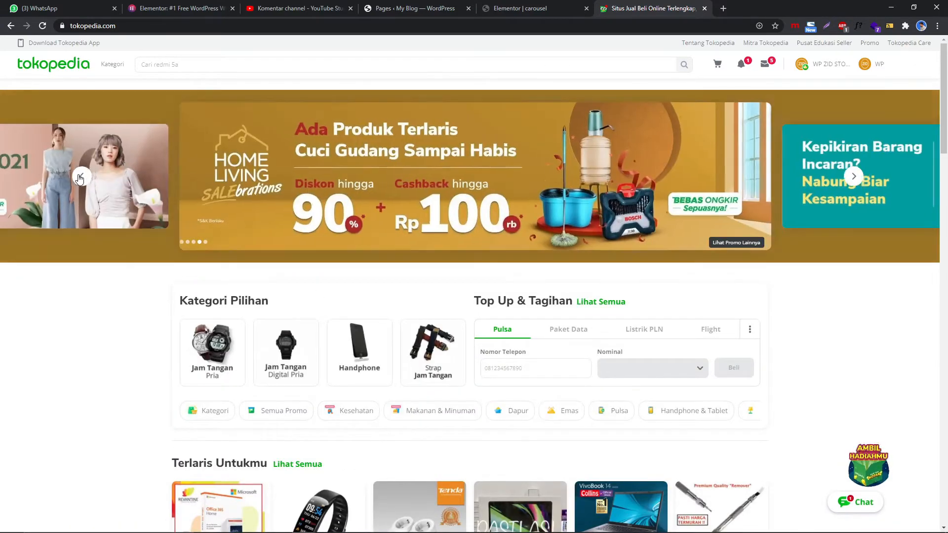
{"action": "left_click", "coordinate": [80, 177]}
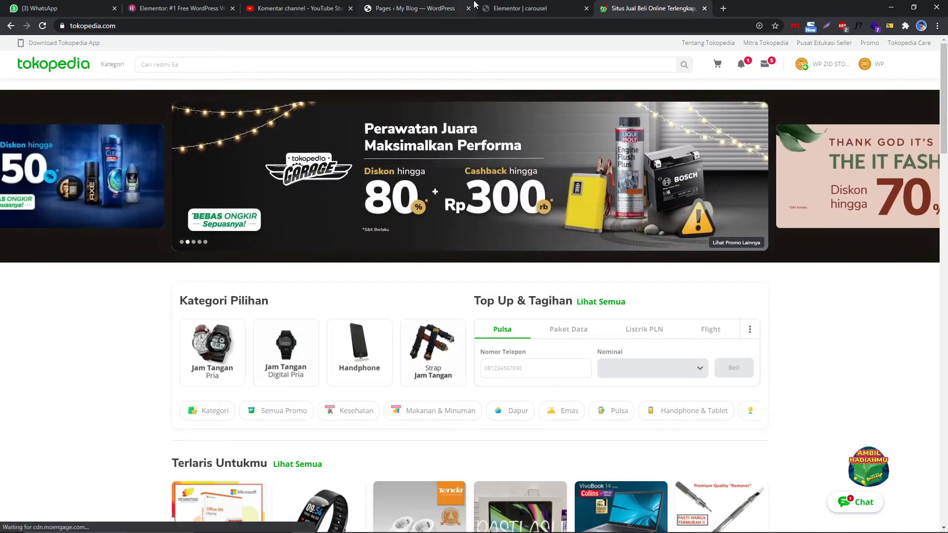
- Revisit the channel comments and the Elementor website, and return to the carousel page in the Elementor editor
{"action": "left_click", "coordinate": [309, 6]}
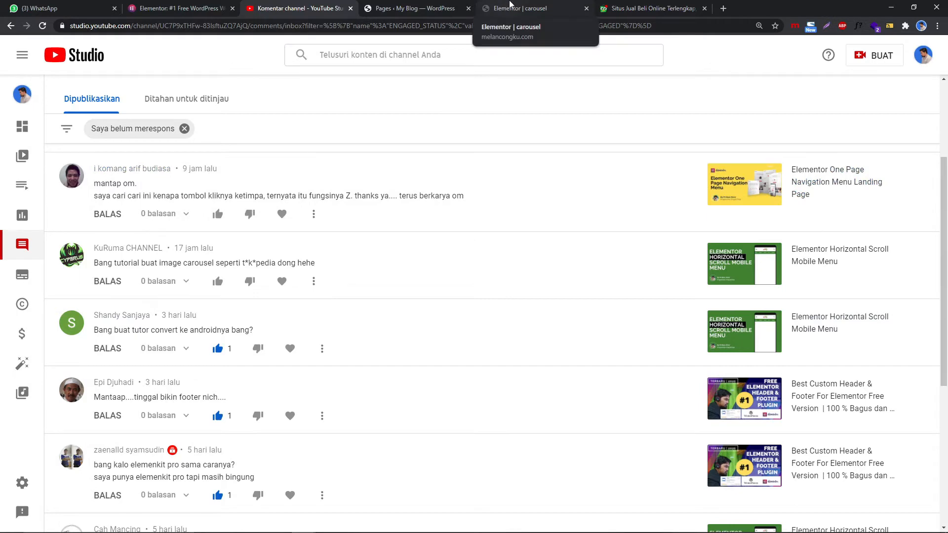
{"action": "left_click", "coordinate": [551, 5]}
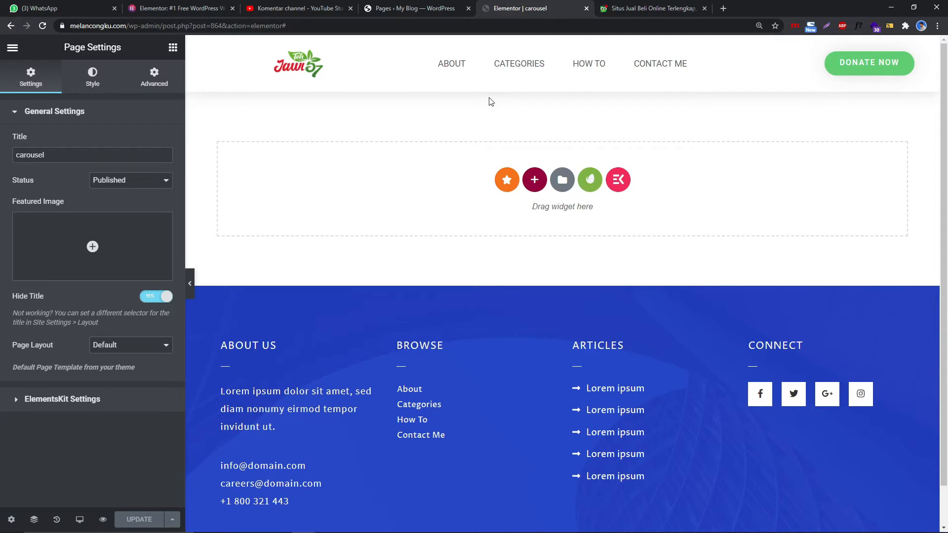
{"action": "left_click", "coordinate": [195, 6]}
{"action": "scroll", "coordinate": [474, 306], "scroll_direction": "down", "scroll_amount": 1}
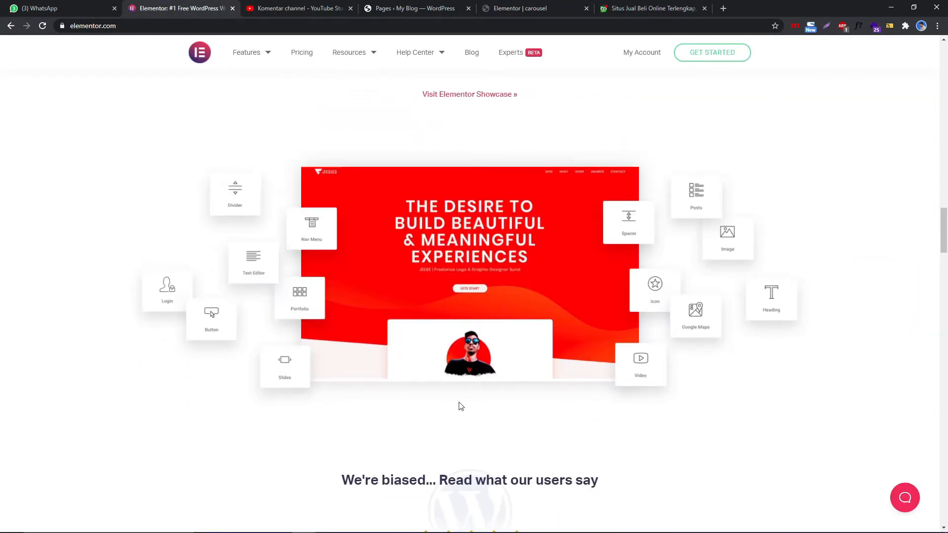
{"action": "left_click", "coordinate": [546, 4]}
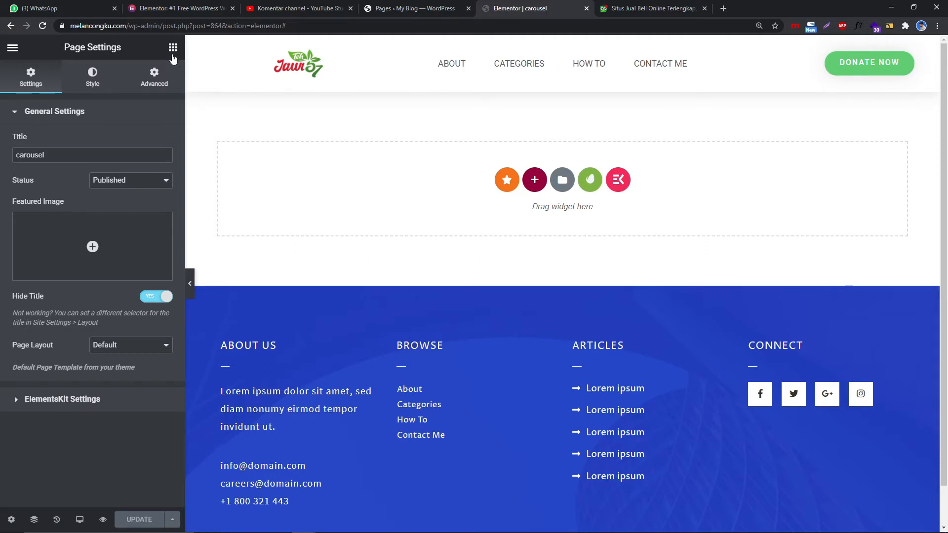
- Search the Elementor widget library for "slide" and look through the matching slider widgets
{"action": "type", "text": "s"}
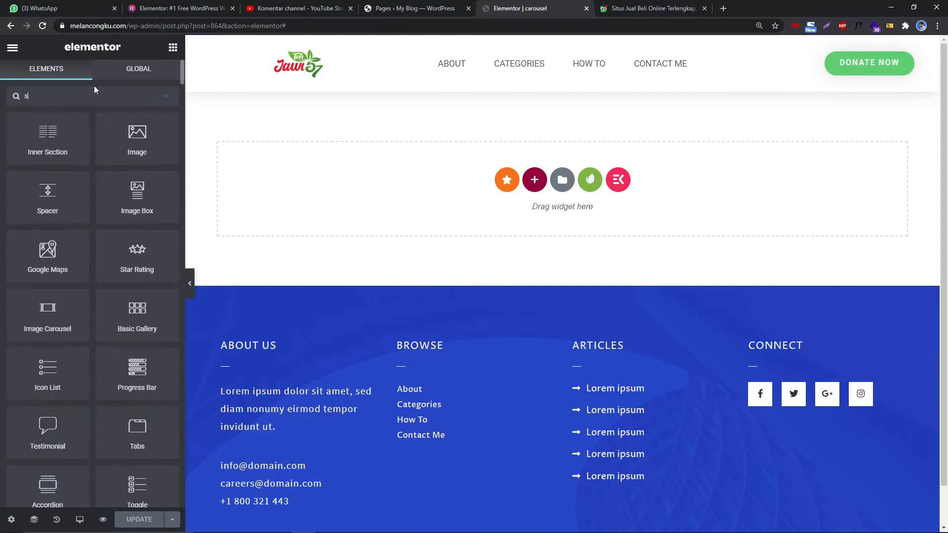
{"action": "type", "text": "o"}
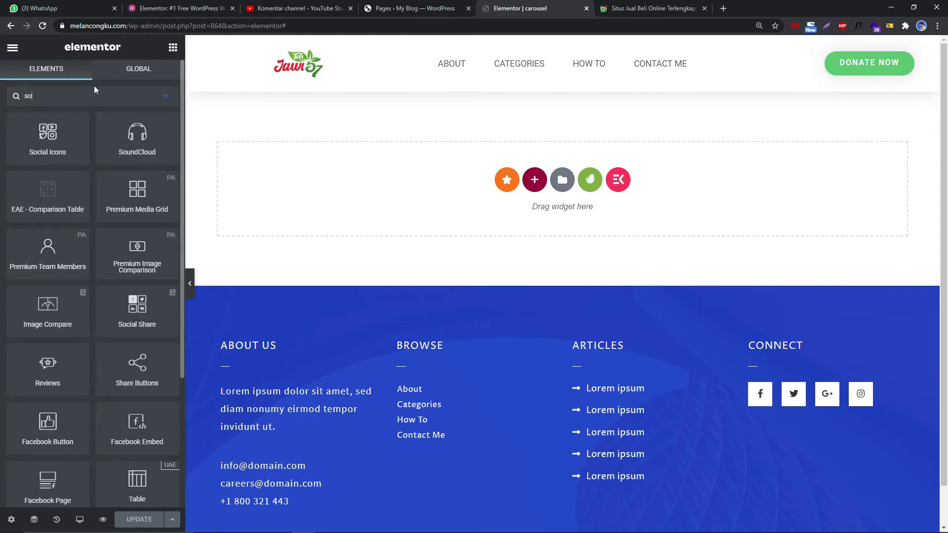
{"action": "key", "text": "BackSpace"}
{"action": "type", "text": "li"}
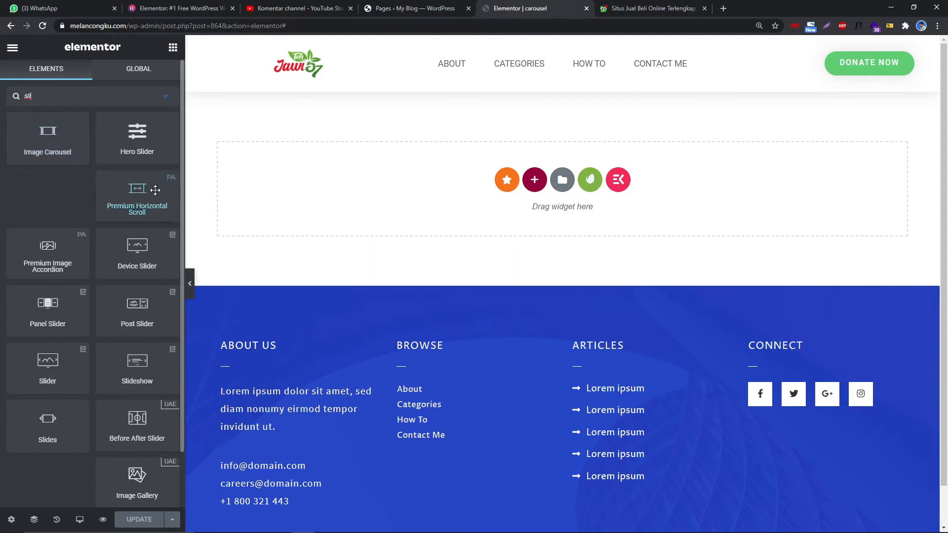
{"action": "key", "text": "BackSpace"}
{"action": "key", "text": "BackSpace"}
{"action": "key", "text": "BackSpace"}
{"action": "type", "text": "s"}
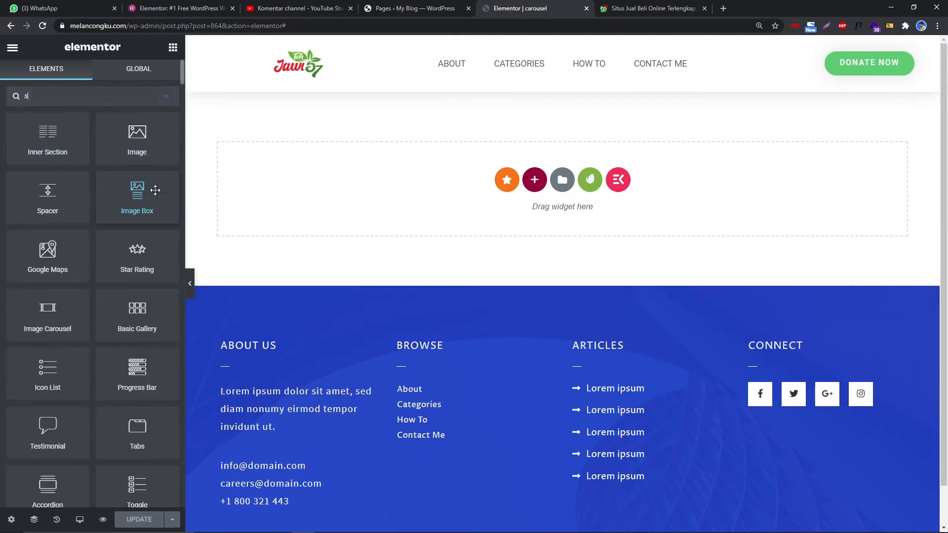
{"action": "type", "text": "lie"}
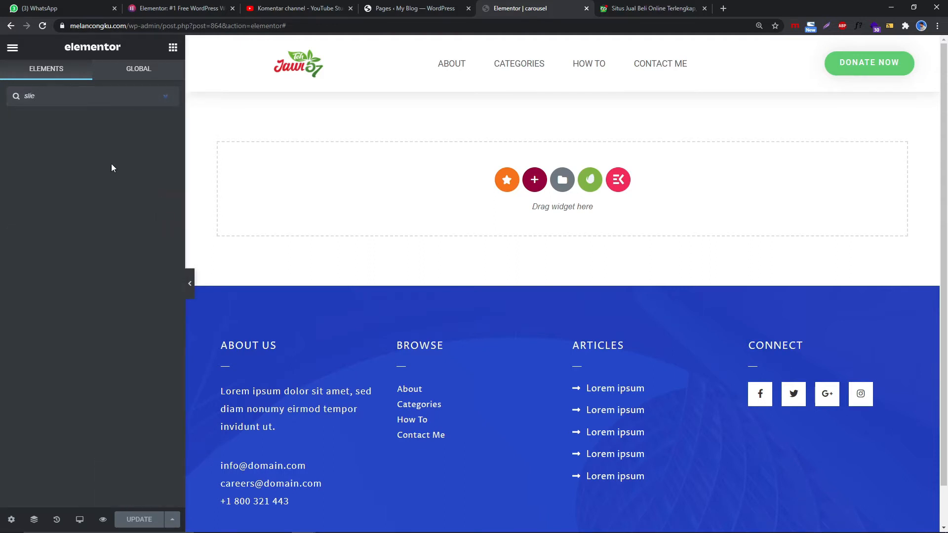
{"action": "key", "text": "BackSpace"}
{"action": "key", "text": "BackSpace"}
{"action": "key", "text": "BackSpace"}
{"action": "type", "text": "lide"}
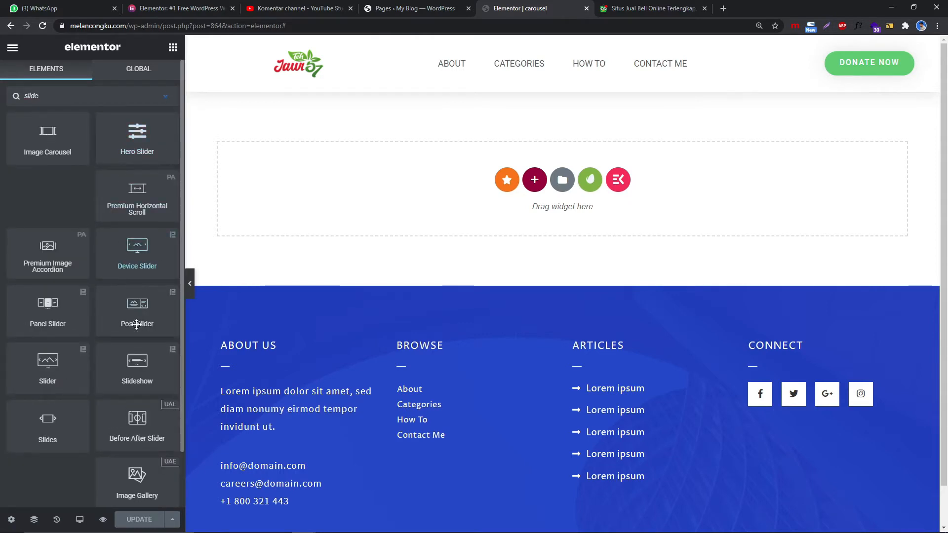
{"action": "scroll", "coordinate": [138, 323], "scroll_direction": "down", "scroll_amount": 1}
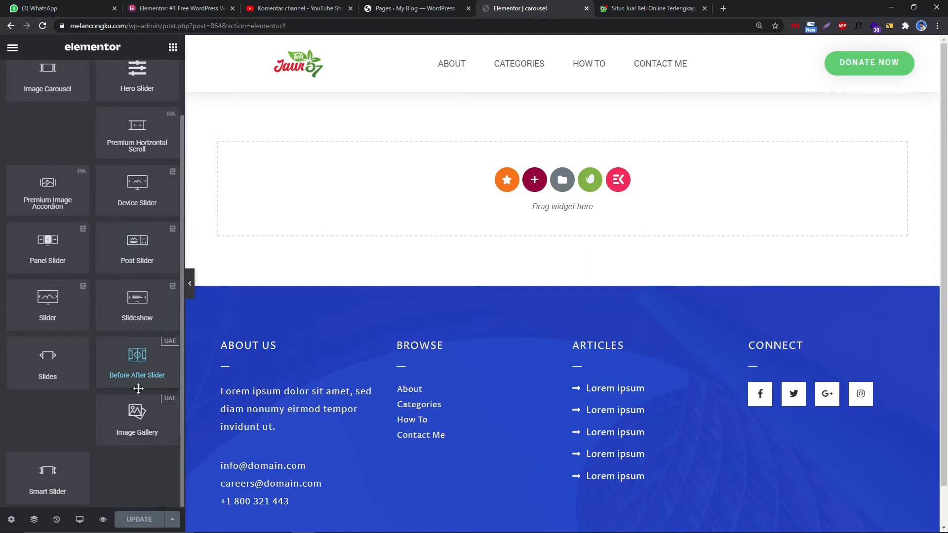
{"action": "scroll", "coordinate": [118, 345], "scroll_direction": "up", "scroll_amount": 1}
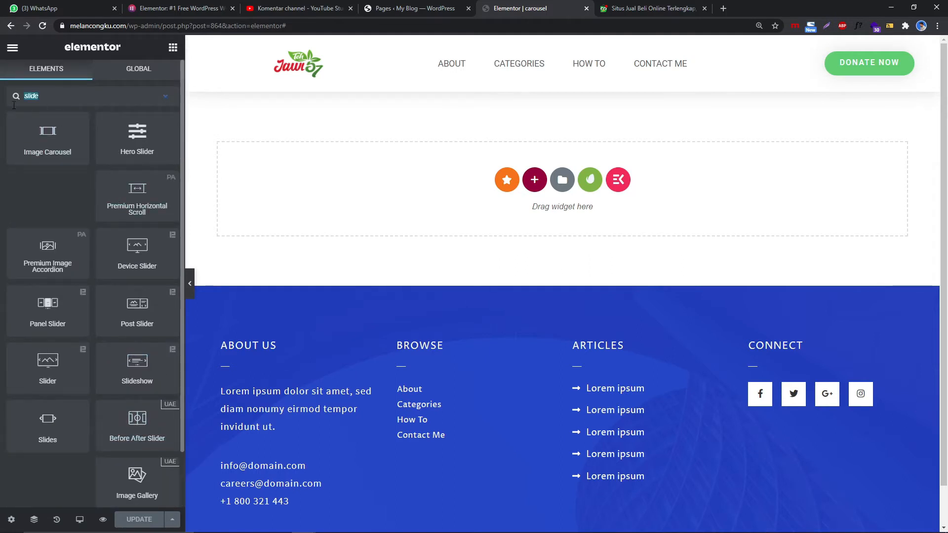
- Clear the widget search and add the Pro group's Slides widget to the empty area below the page header
{"action": "key", "text": "BackSpace"}
{"action": "scroll", "coordinate": [98, 271], "scroll_direction": "down", "scroll_amount": 10}
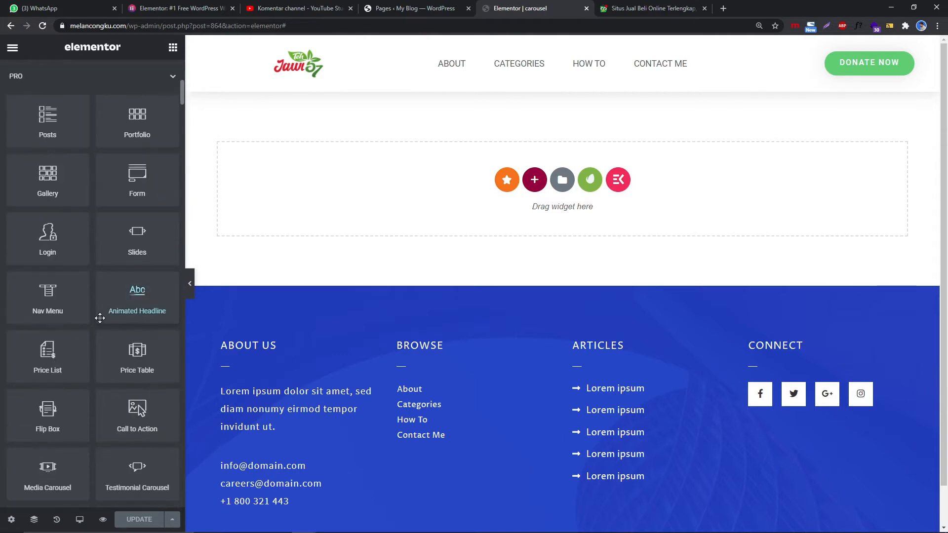
{"action": "scroll", "coordinate": [106, 326], "scroll_direction": "down", "scroll_amount": 9}
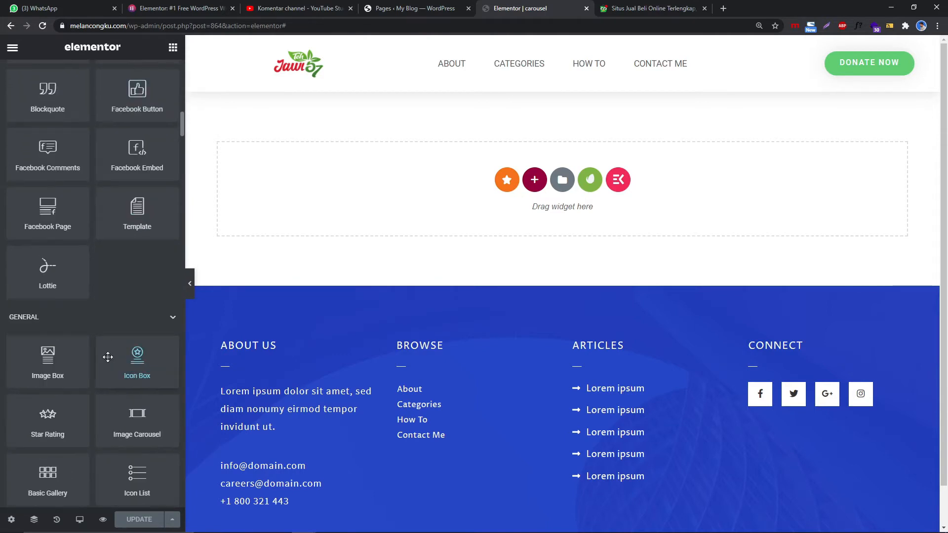
{"action": "scroll", "coordinate": [143, 426], "scroll_direction": "down", "scroll_amount": 6}
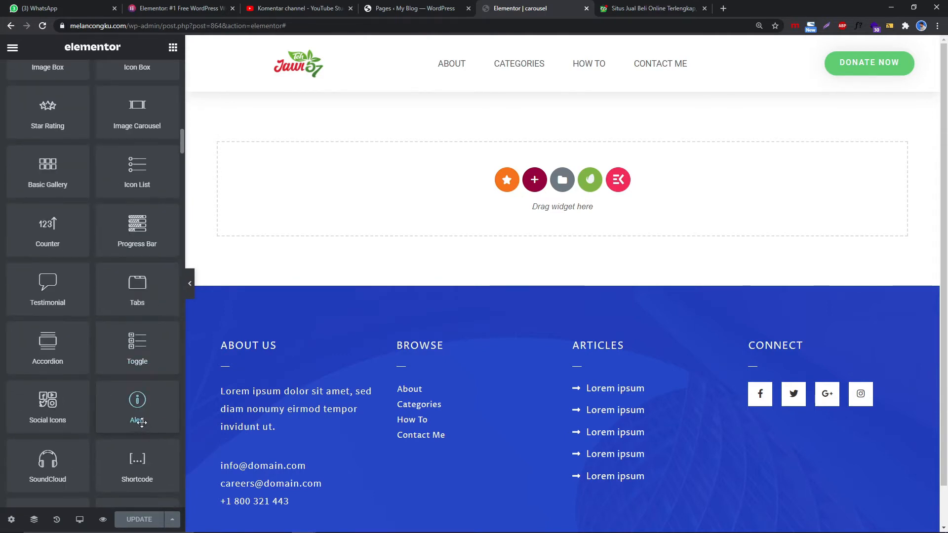
{"action": "scroll", "coordinate": [144, 370], "scroll_direction": "up", "scroll_amount": 12}
{"action": "left_click_drag", "start_coordinate": [137, 358], "coordinate": [408, 168]}
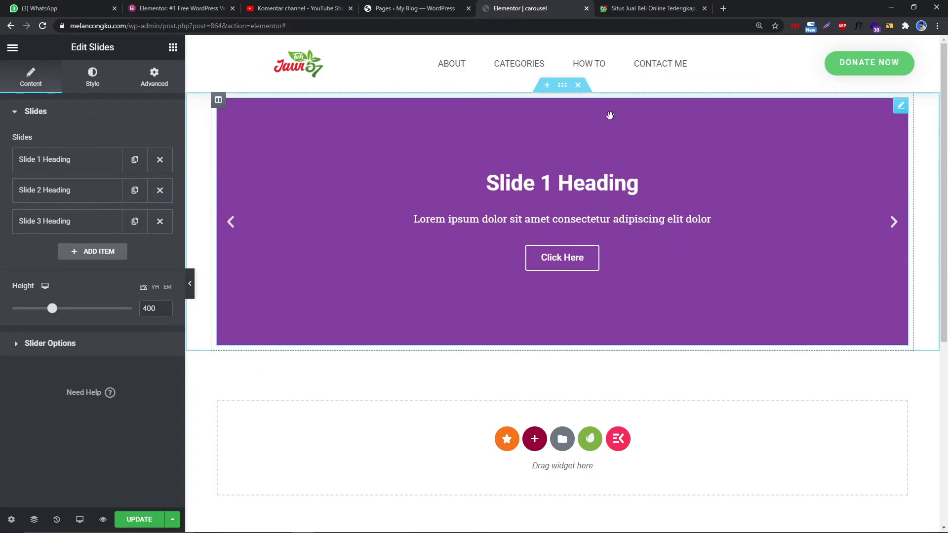
- Set the slides section's Content Width to Full Width and its Columns Gap to No Gap
{"action": "left_click", "coordinate": [563, 85]}
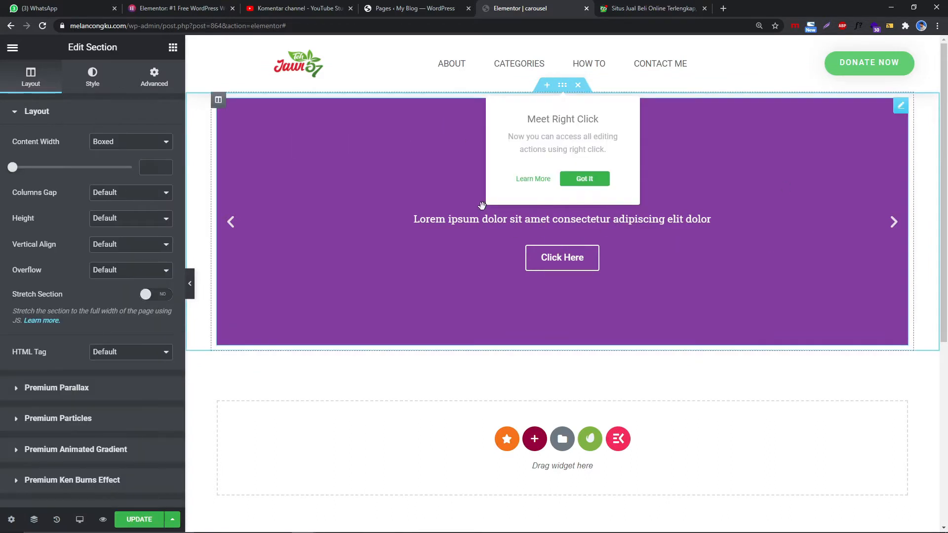
{"action": "left_click", "coordinate": [419, 162]}
{"action": "left_click", "coordinate": [562, 89]}
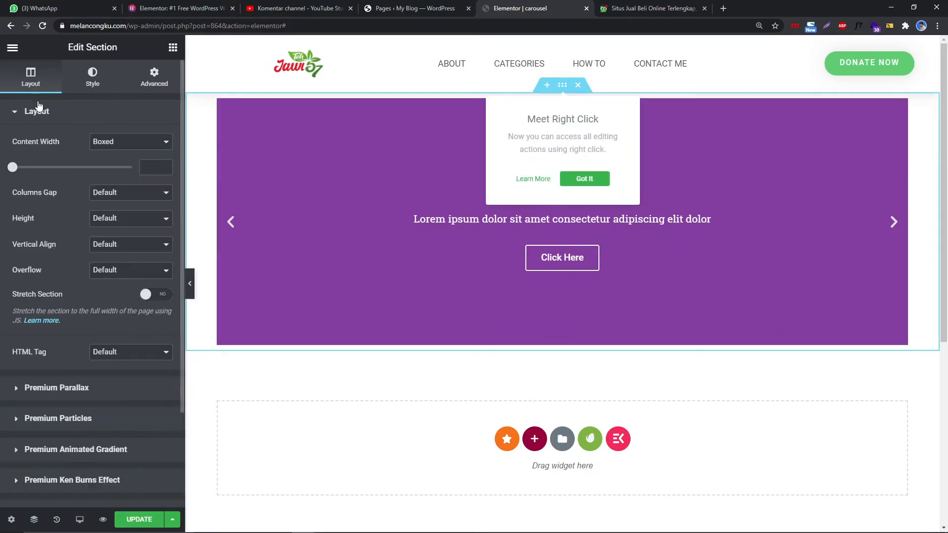
{"action": "left_click", "coordinate": [92, 80]}
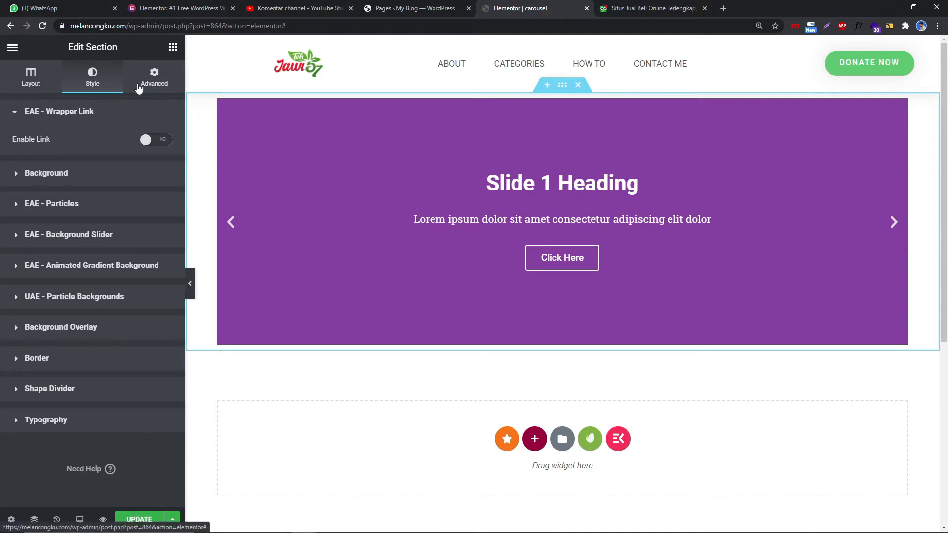
{"action": "left_click", "coordinate": [154, 78]}
{"action": "left_click", "coordinate": [30, 78]}
{"action": "left_click", "coordinate": [130, 142]}
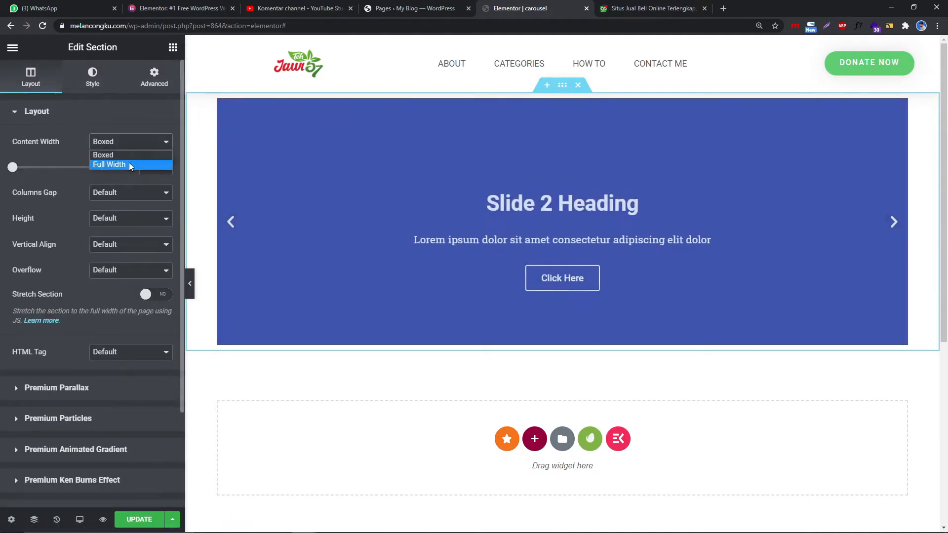
{"action": "left_click", "coordinate": [129, 163]}
{"action": "left_click", "coordinate": [130, 167]}
{"action": "left_click", "coordinate": [131, 191]}
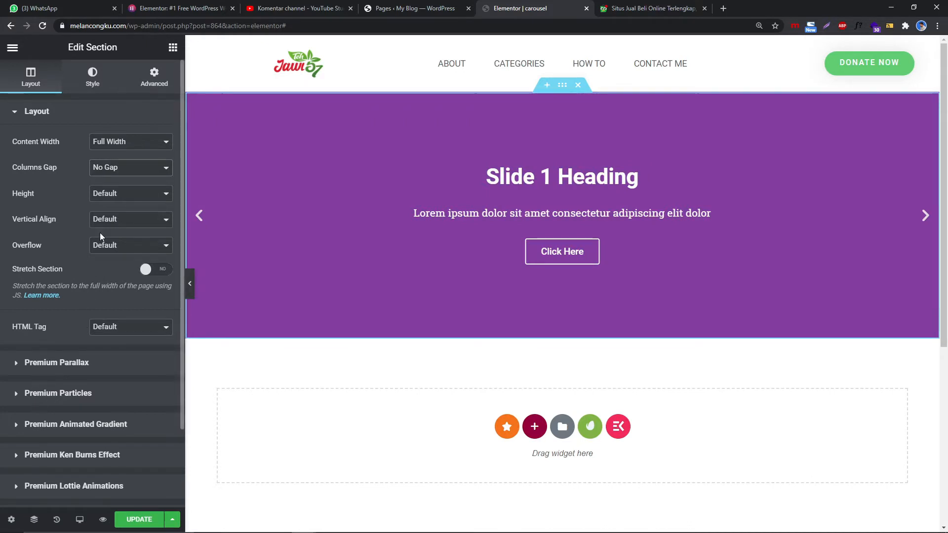
- Try the section height as Fit To Screen and as Min Height of 378 px, and return it to Default
{"action": "left_click", "coordinate": [123, 195]}
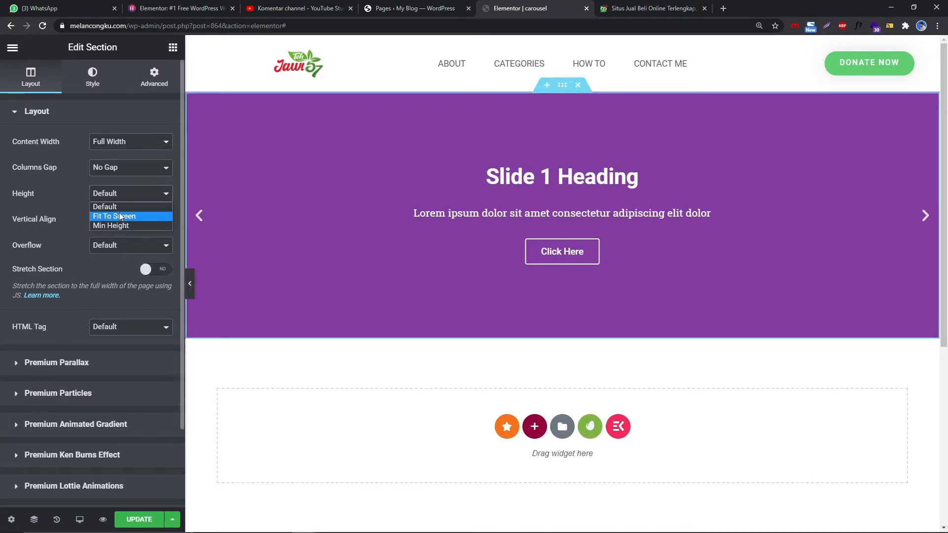
{"action": "left_click", "coordinate": [120, 216]}
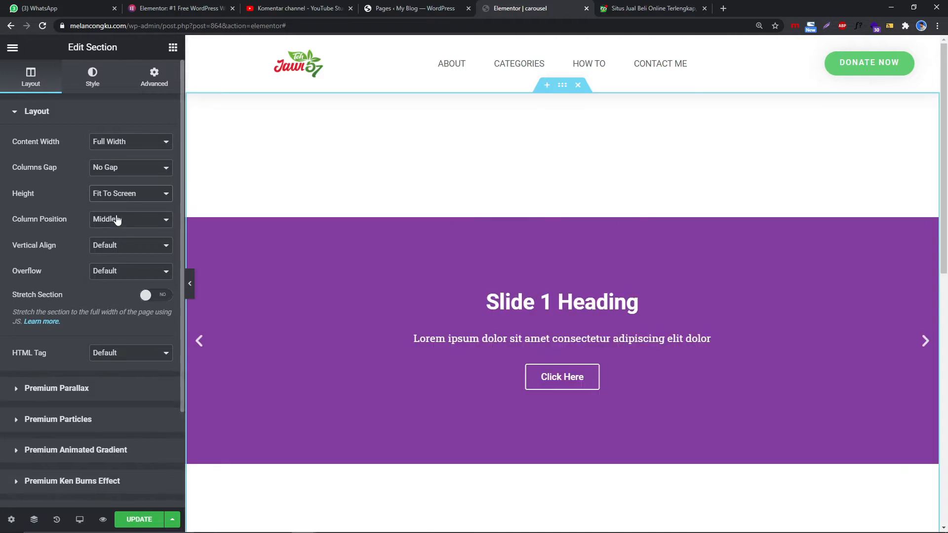
{"action": "left_click", "coordinate": [119, 194]}
{"action": "left_click", "coordinate": [114, 225]}
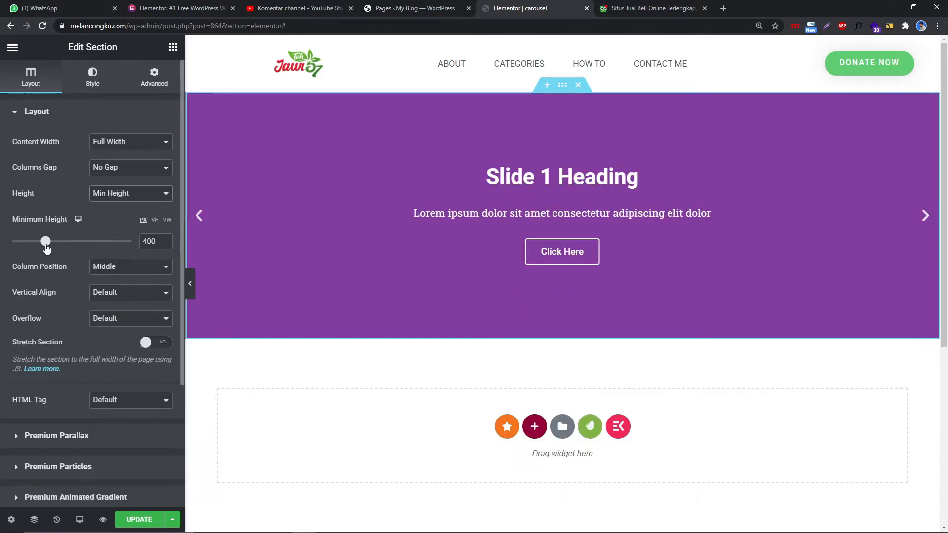
{"action": "mouse_move", "coordinate": [46, 242]}
{"action": "left_mouse_down"}
{"action": "mouse_move", "coordinate": [65, 242]}
{"action": "mouse_move", "coordinate": [44, 242]}
{"action": "left_mouse_up"}
{"action": "left_click", "coordinate": [106, 195]}
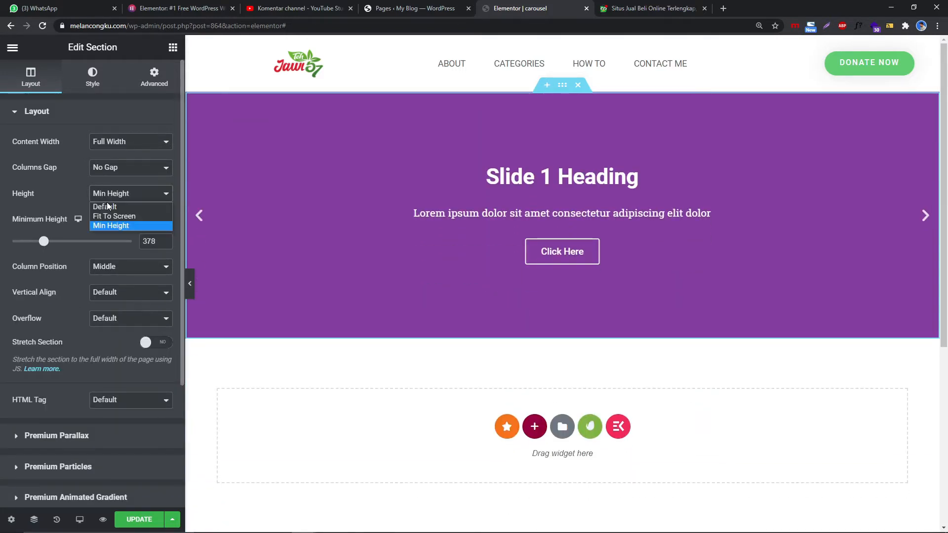
{"action": "left_click", "coordinate": [107, 206]}
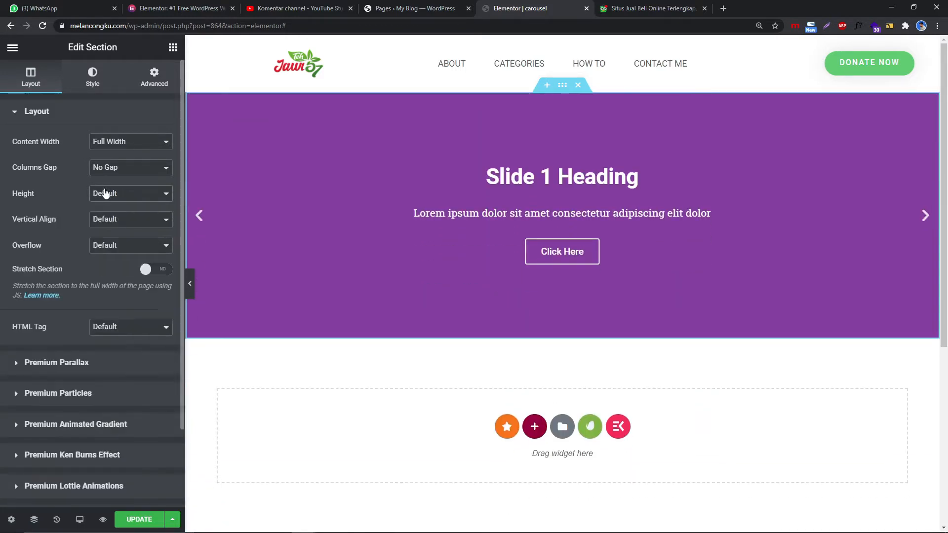
- Set the Slides widget's height to 577 px and use HomePage-OurProjects-img_2.jpg, the yellow armchair, as slide 1's background image
{"action": "left_click", "coordinate": [524, 202]}
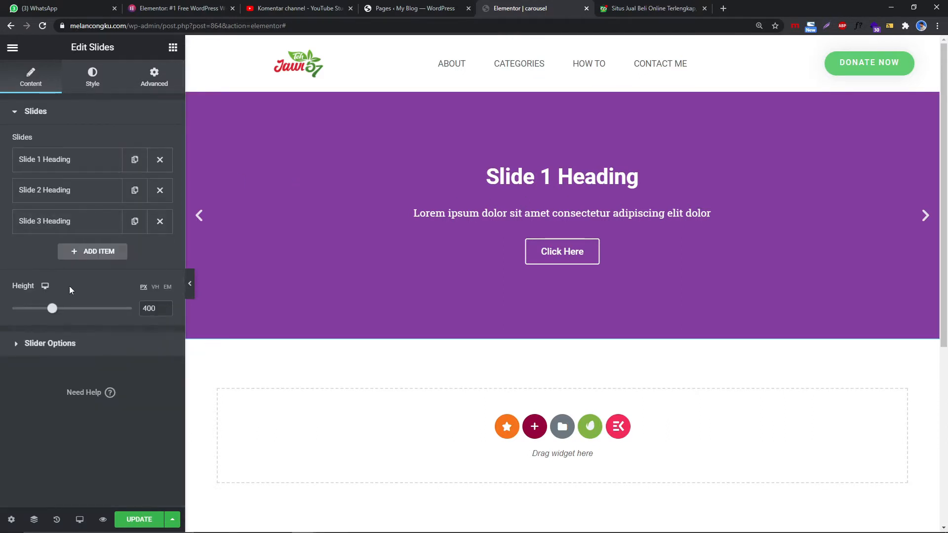
{"action": "left_click_drag", "start_coordinate": [53, 309], "coordinate": [76, 309]}
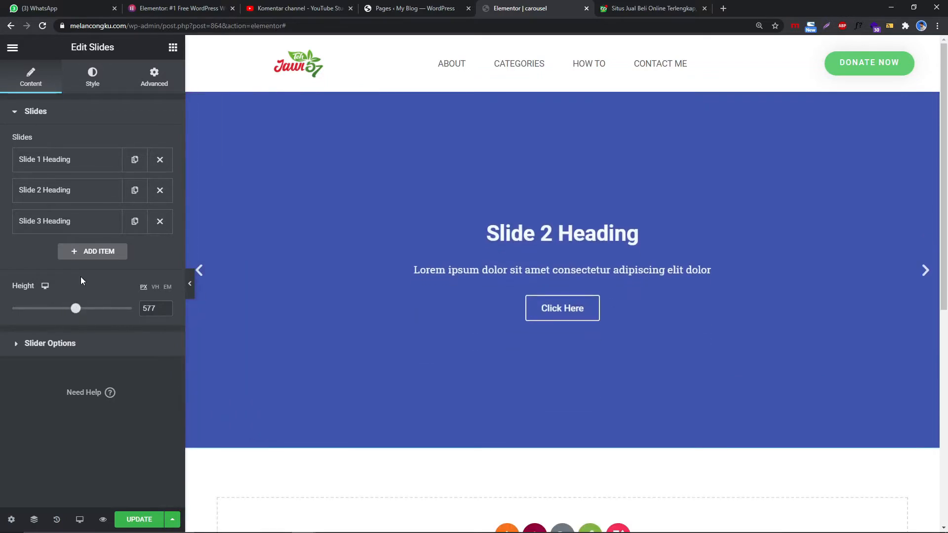
{"action": "left_click", "coordinate": [76, 165]}
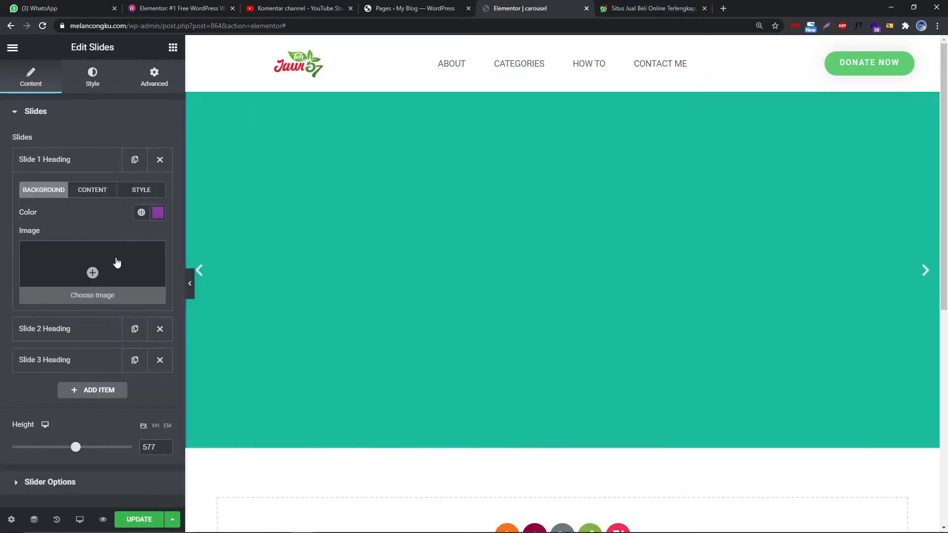
{"action": "left_click", "coordinate": [117, 263]}
{"action": "scroll", "coordinate": [369, 347], "scroll_direction": "down", "scroll_amount": 4}
{"action": "left_click", "coordinate": [365, 207]}
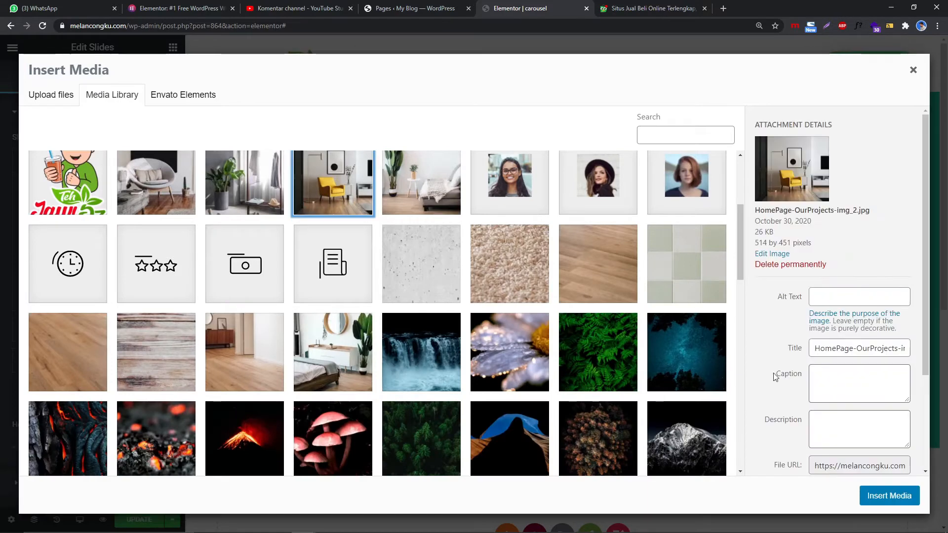
{"action": "left_click", "coordinate": [877, 499]}
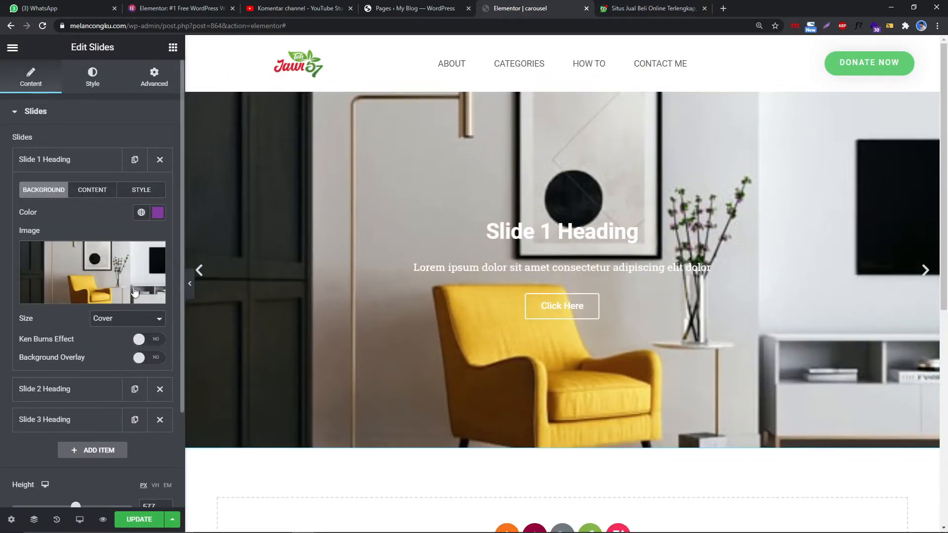
- Use the media library photo of the bed with the tall plant as slide 2's background image
{"action": "left_click", "coordinate": [70, 390]}
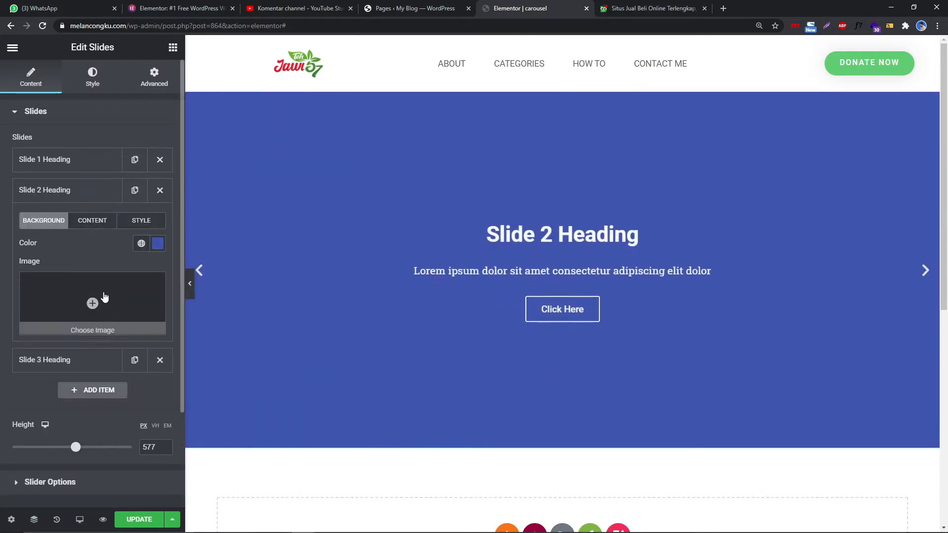
{"action": "left_click", "coordinate": [95, 301]}
{"action": "scroll", "coordinate": [346, 287], "scroll_direction": "down", "scroll_amount": 2}
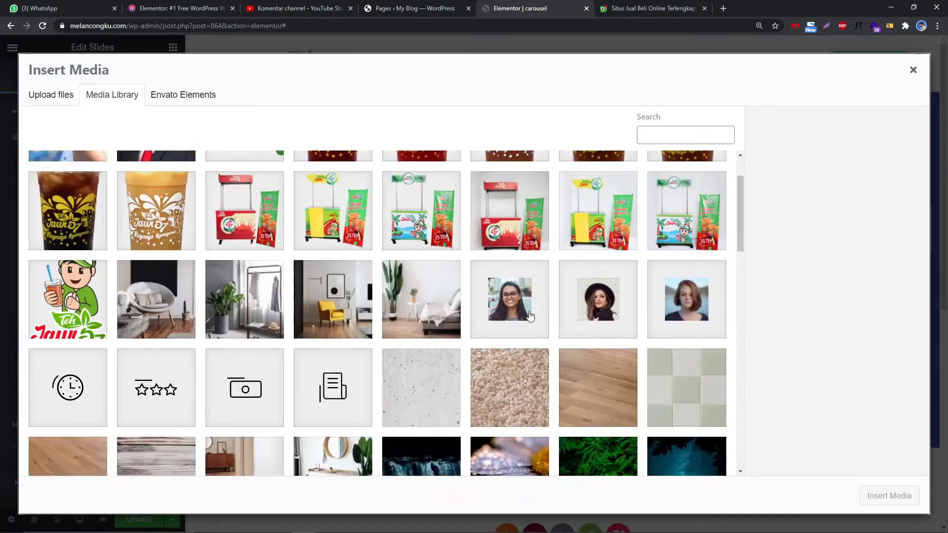
{"action": "left_click", "coordinate": [434, 255]}
{"action": "left_click", "coordinate": [889, 496]}
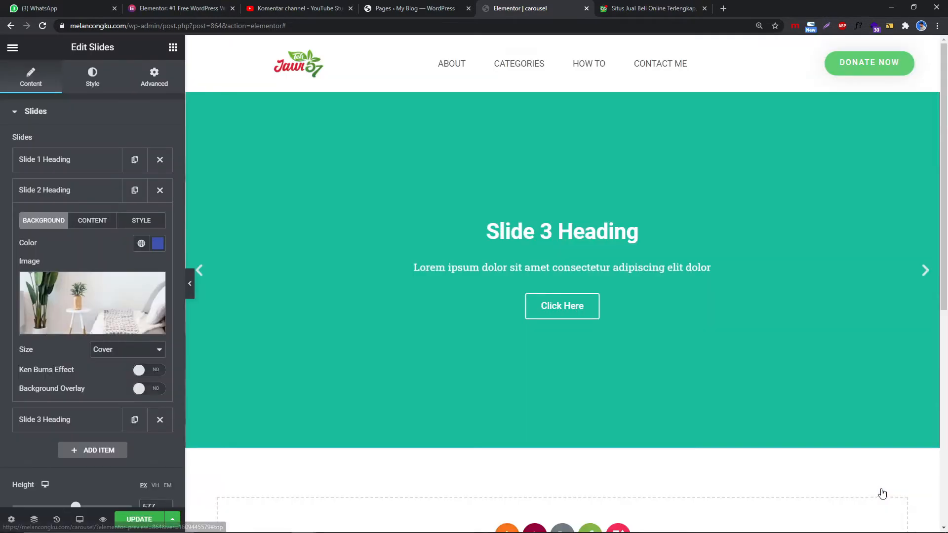
{"action": "left_click", "coordinate": [60, 197]}
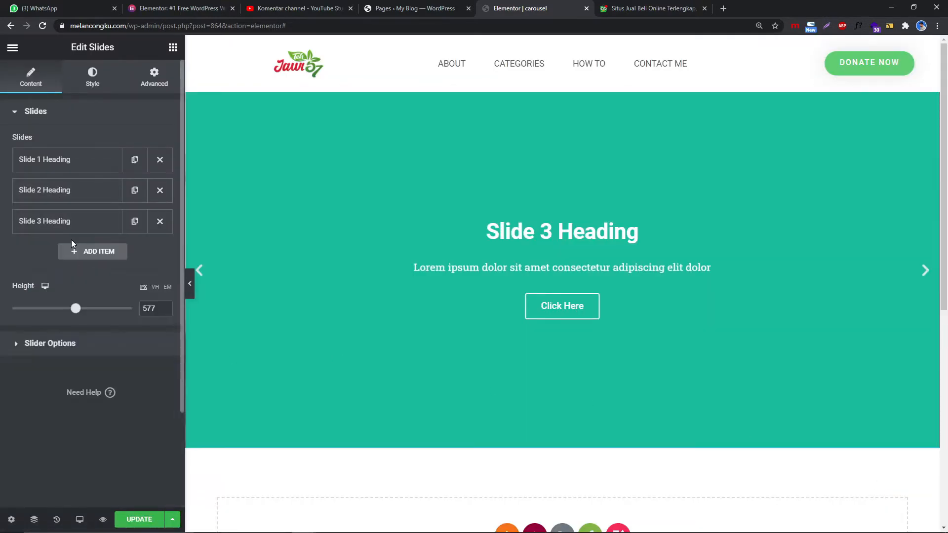
- Use HomePage-Hero-img_2.jpg, the room with the wooden floor, as slide 3's background image
{"action": "left_click", "coordinate": [64, 221]}
{"action": "left_click", "coordinate": [84, 335]}
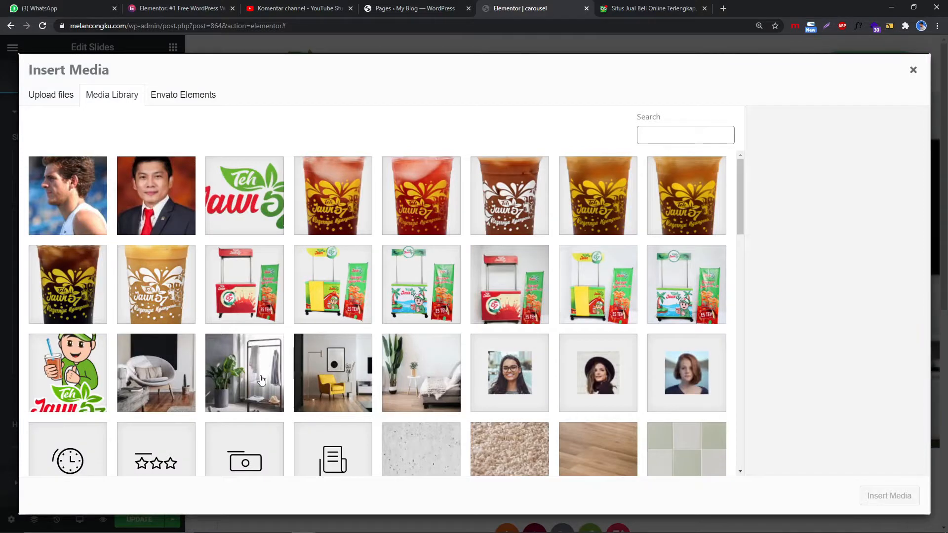
{"action": "scroll", "coordinate": [261, 334], "scroll_direction": "down", "scroll_amount": 5}
{"action": "left_click", "coordinate": [262, 334]}
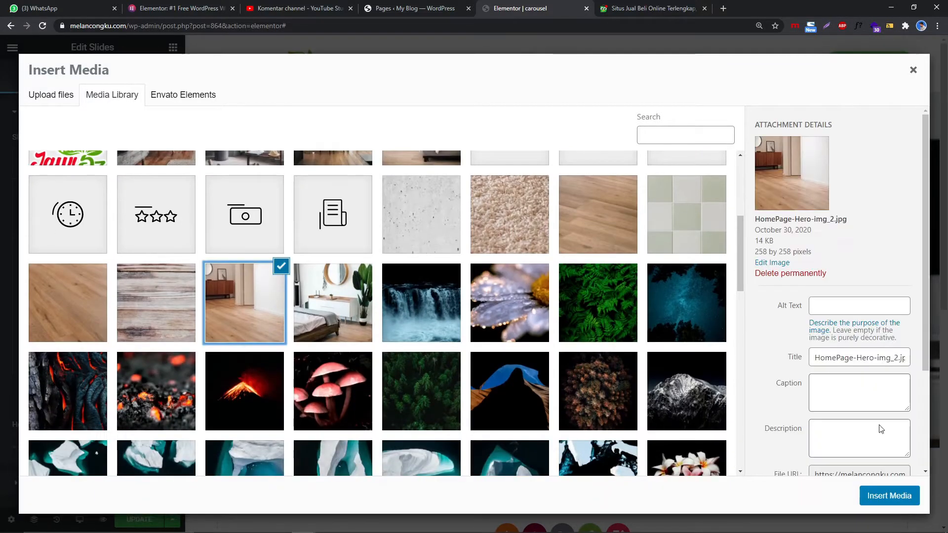
{"action": "left_click", "coordinate": [889, 496]}
- Preview the slider at full page width without the editing panel, and bring the panel back
{"action": "left_click", "coordinate": [188, 289]}
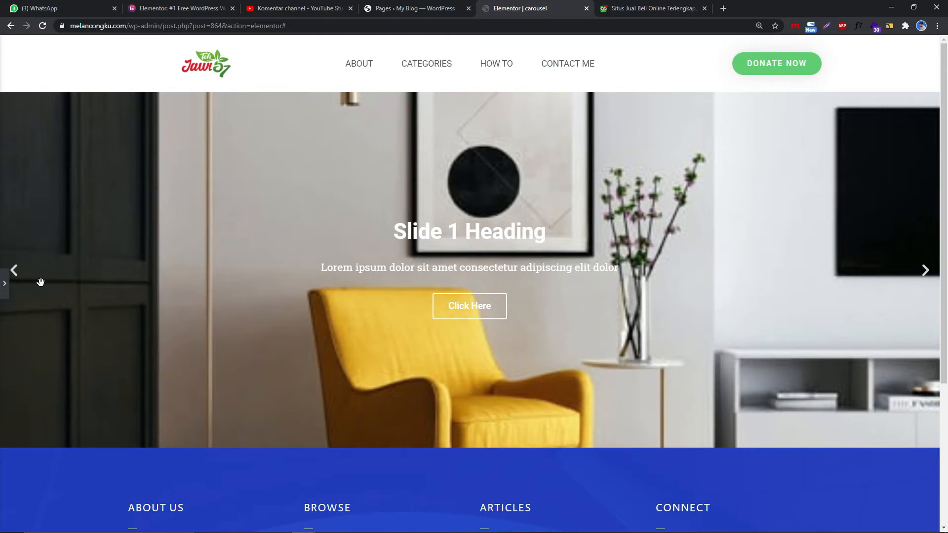
{"action": "left_click", "coordinate": [5, 284]}
{"action": "left_click", "coordinate": [194, 288]}
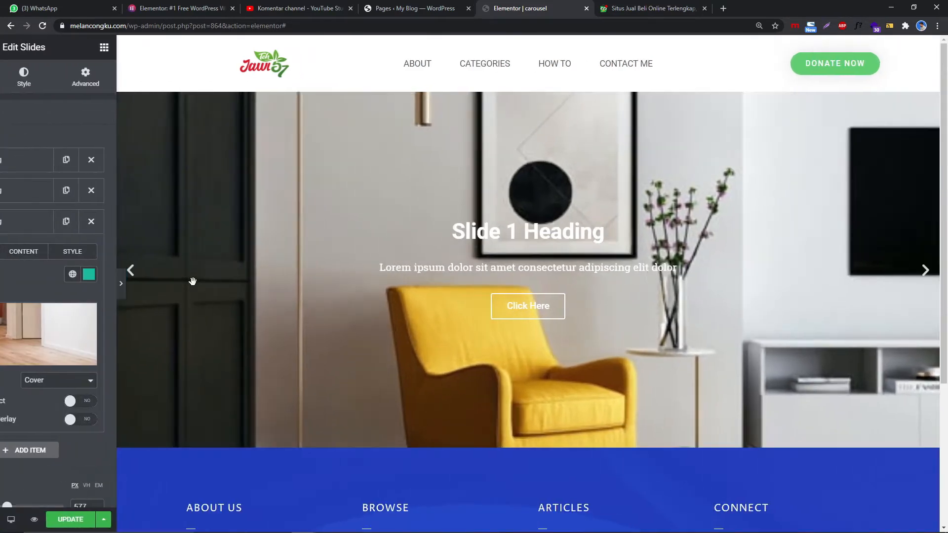
{"action": "left_click", "coordinate": [3, 294]}
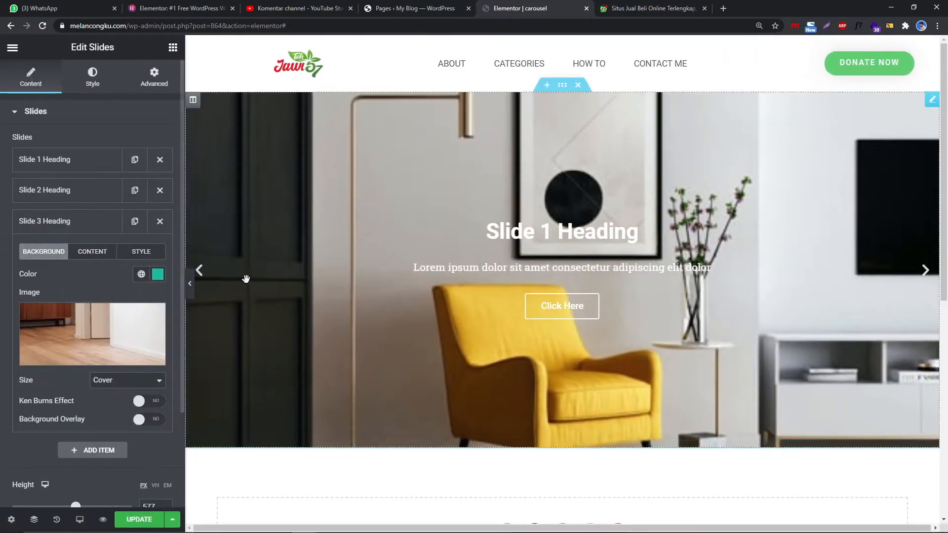
{"action": "left_click", "coordinate": [194, 289]}
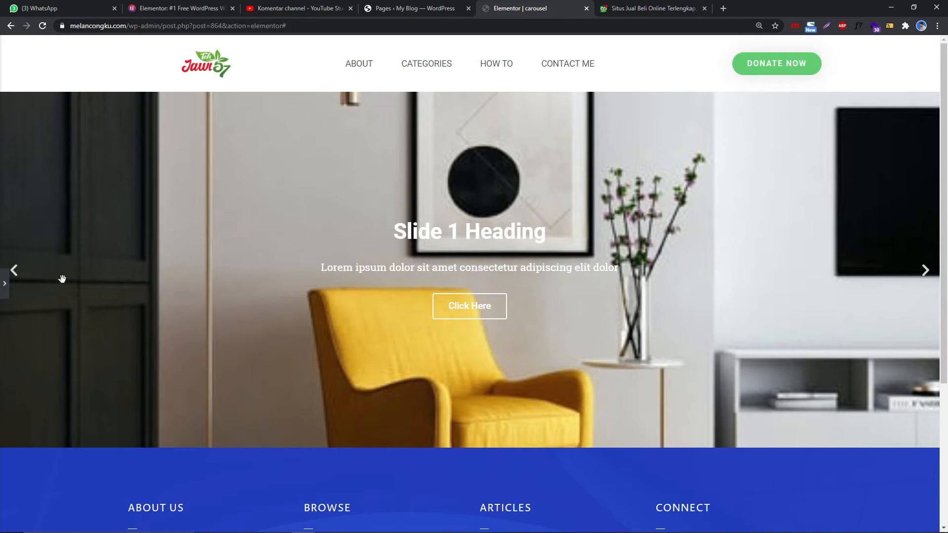
{"action": "left_click", "coordinate": [4, 284]}
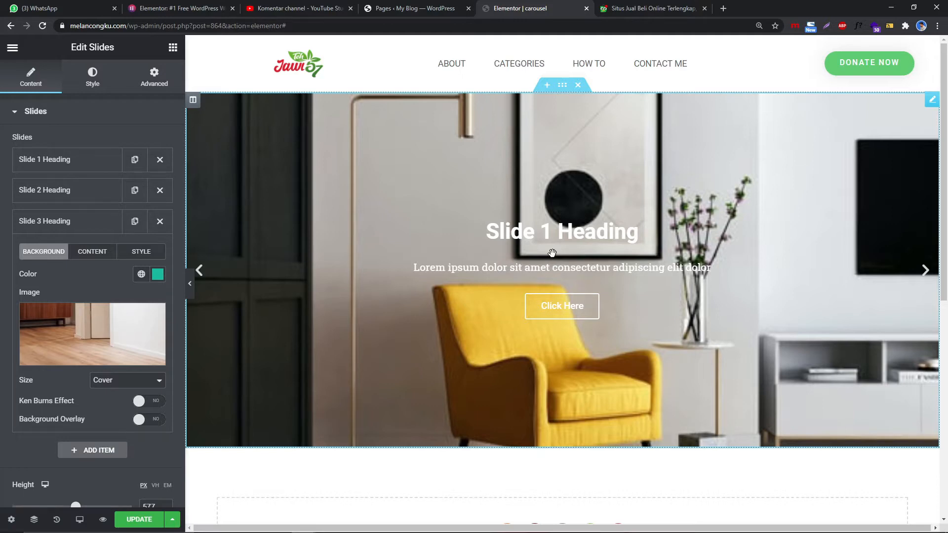
- Look through slide 3's background, content and style settings, including its title, description, button text and link
{"action": "left_click", "coordinate": [95, 250]}
{"action": "left_click", "coordinate": [141, 253]}
{"action": "left_click", "coordinate": [40, 252]}
{"action": "left_click", "coordinate": [93, 253]}
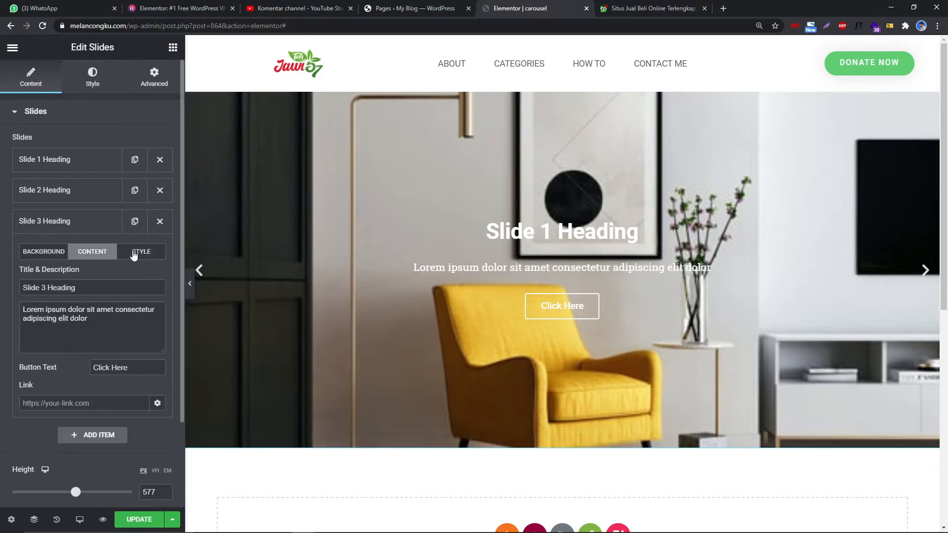
{"action": "left_click", "coordinate": [138, 252]}
{"action": "left_click", "coordinate": [81, 257]}
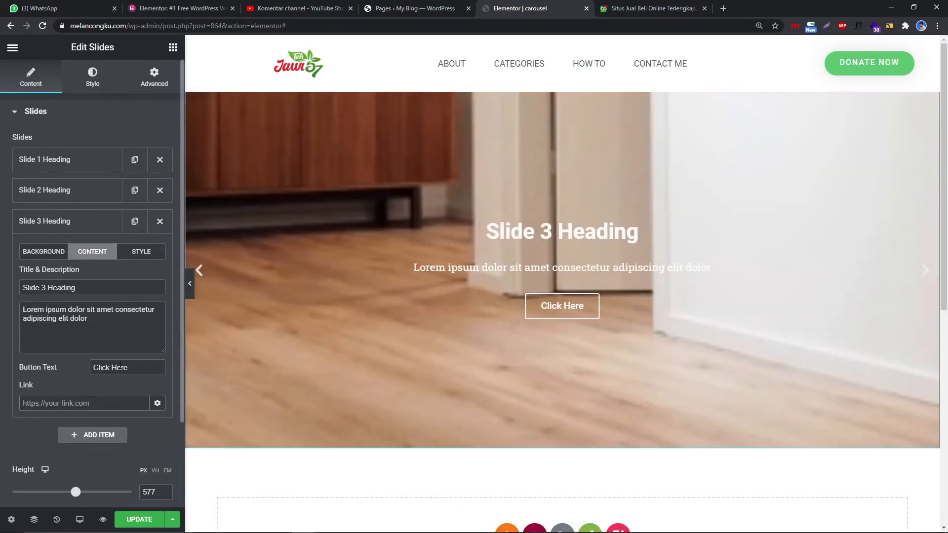
{"action": "scroll", "coordinate": [117, 400], "scroll_direction": "down", "scroll_amount": 2}
{"action": "scroll", "coordinate": [101, 412], "scroll_direction": "up", "scroll_amount": 2}
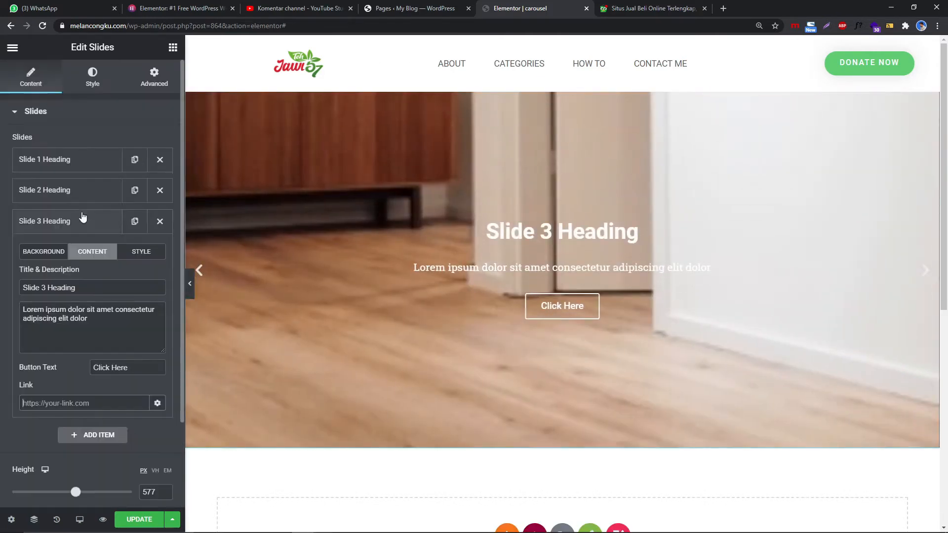
- Style the slides' content with Horizontal Position Left, Vertical Position Middle and Text Align Center
{"action": "left_click", "coordinate": [93, 78]}
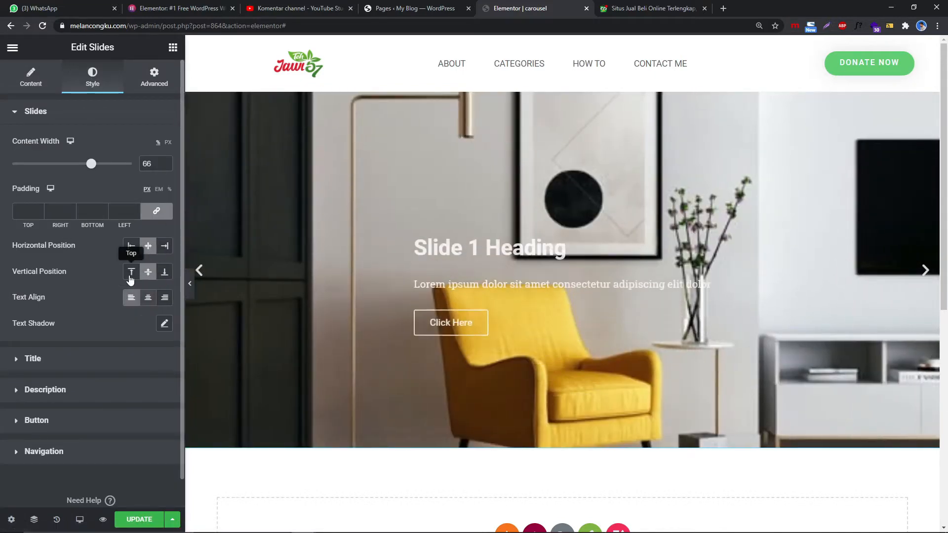
{"action": "left_click", "coordinate": [130, 279]}
{"action": "left_click", "coordinate": [132, 246]}
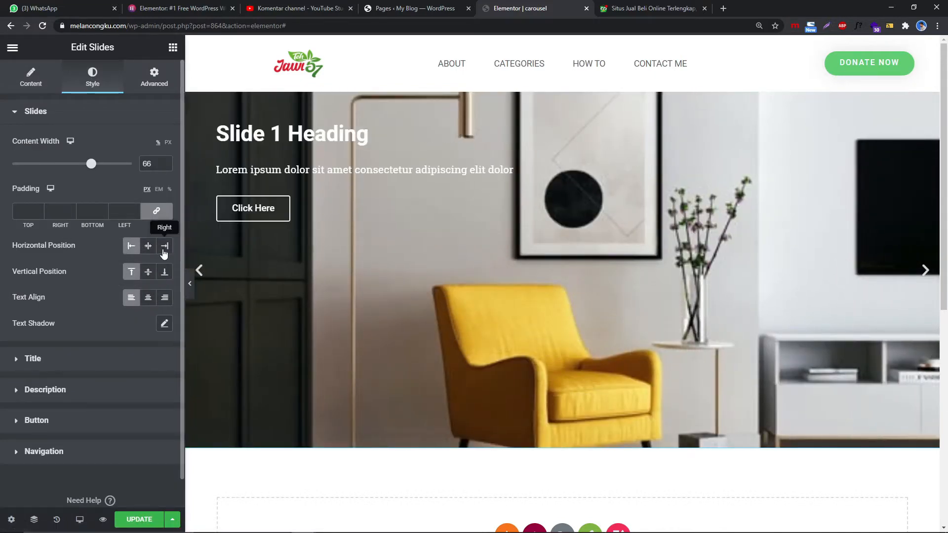
{"action": "scroll", "coordinate": [164, 253], "scroll_direction": "down", "scroll_amount": 1}
{"action": "left_click", "coordinate": [147, 268]}
{"action": "left_click", "coordinate": [142, 247]}
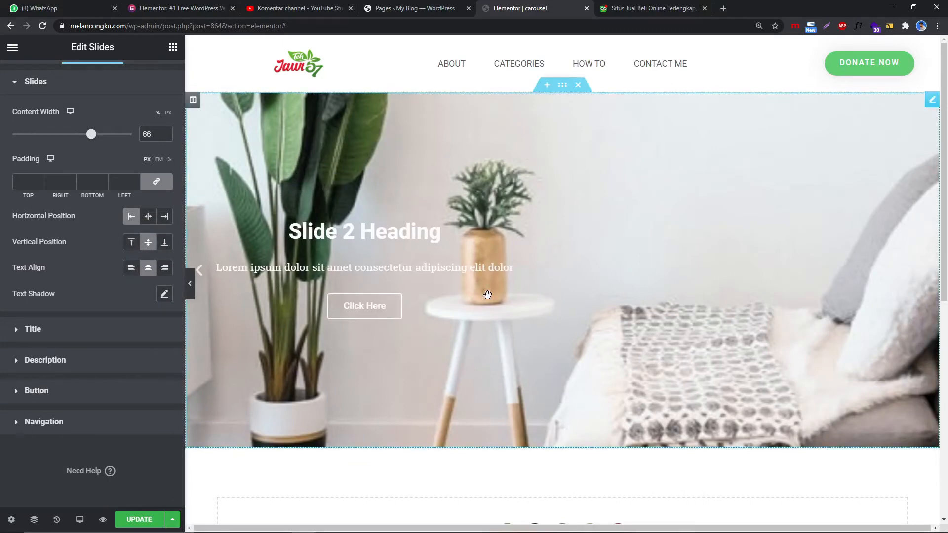
- Add a Spacer widget in a new section directly below the slides
{"action": "scroll", "coordinate": [629, 272], "scroll_direction": "down", "scroll_amount": 4}
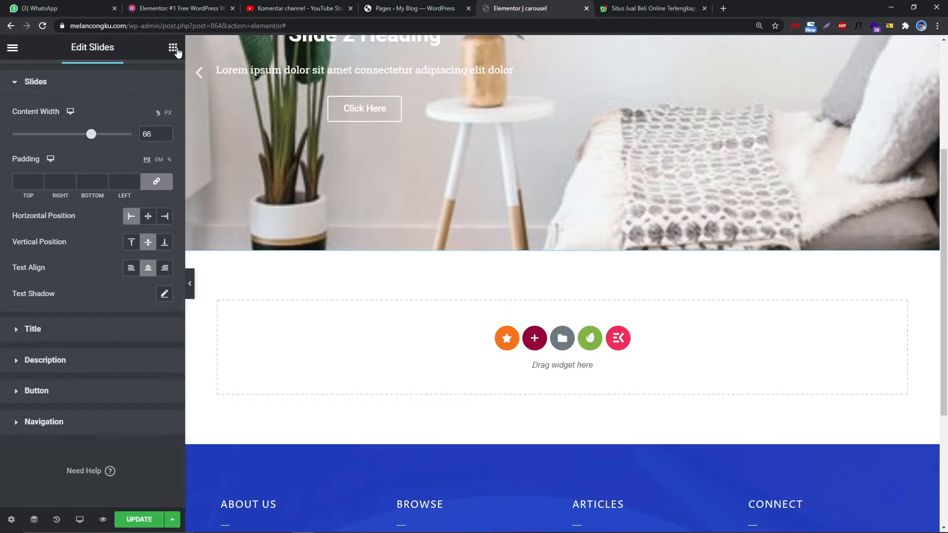
{"action": "left_click", "coordinate": [173, 48]}
{"action": "scroll", "coordinate": [482, 213], "scroll_direction": "down", "scroll_amount": 3}
{"action": "left_click_drag", "start_coordinate": [144, 341], "coordinate": [430, 155]}
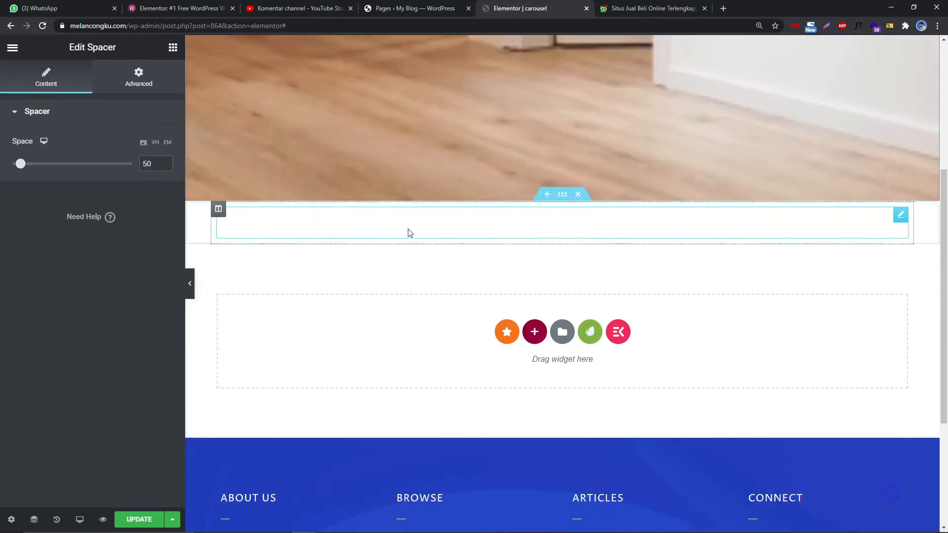
- Find the Image Carousel widget in the General group and add it to the empty area below the spacer
{"action": "left_click", "coordinate": [174, 48]}
{"action": "scroll", "coordinate": [125, 295], "scroll_direction": "down", "scroll_amount": 8}
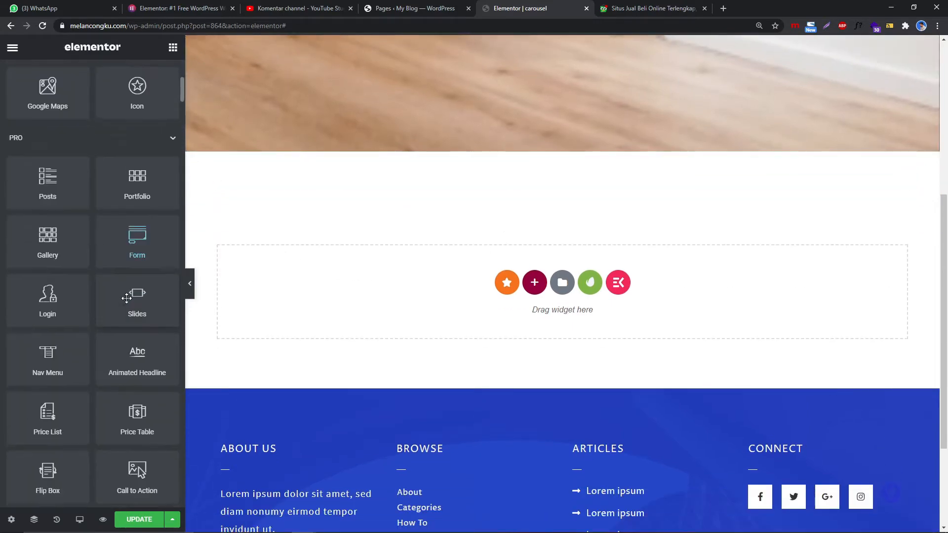
{"action": "scroll", "coordinate": [138, 172], "scroll_direction": "down", "scroll_amount": 6}
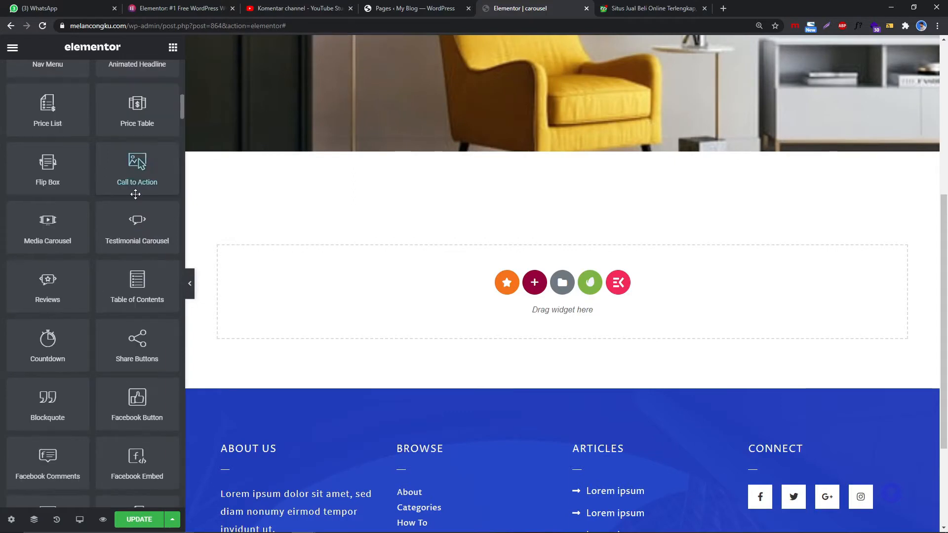
{"action": "scroll", "coordinate": [104, 374], "scroll_direction": "down", "scroll_amount": 3}
{"action": "scroll", "coordinate": [102, 375], "scroll_direction": "up", "scroll_amount": 8}
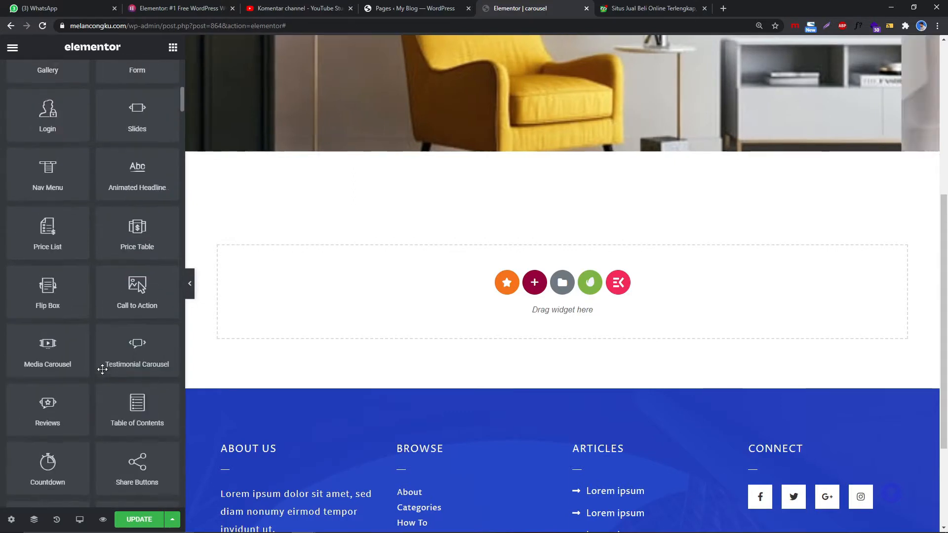
{"action": "scroll", "coordinate": [102, 368], "scroll_direction": "down", "scroll_amount": 13}
{"action": "scroll", "coordinate": [107, 362], "scroll_direction": "down", "scroll_amount": 6}
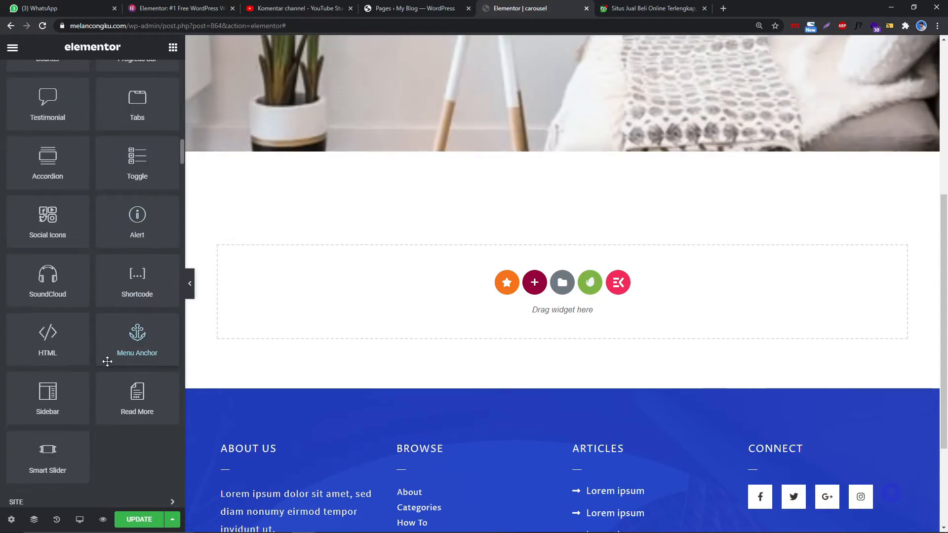
{"action": "scroll", "coordinate": [45, 459], "scroll_direction": "up", "scroll_amount": 4}
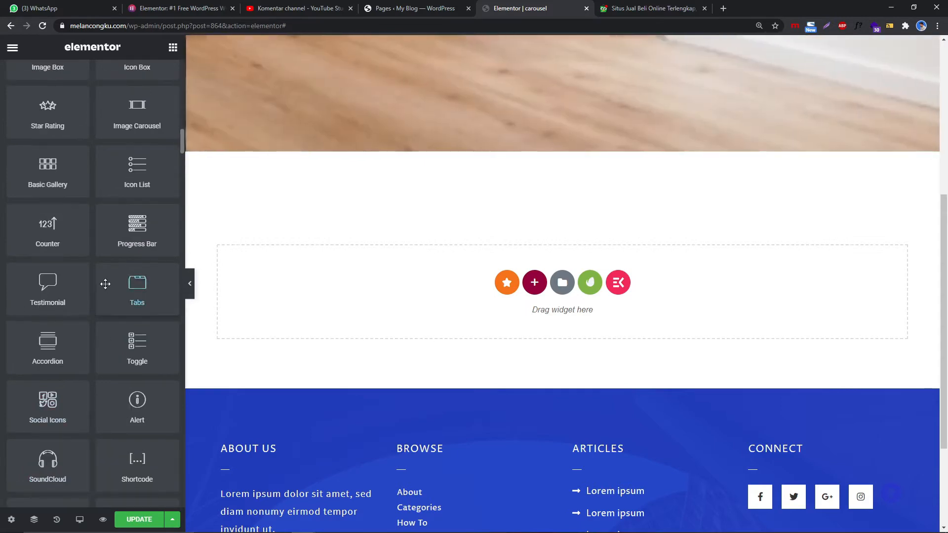
{"action": "scroll", "coordinate": [104, 281], "scroll_direction": "up", "scroll_amount": 3}
{"action": "scroll", "coordinate": [124, 257], "scroll_direction": "down", "scroll_amount": 1}
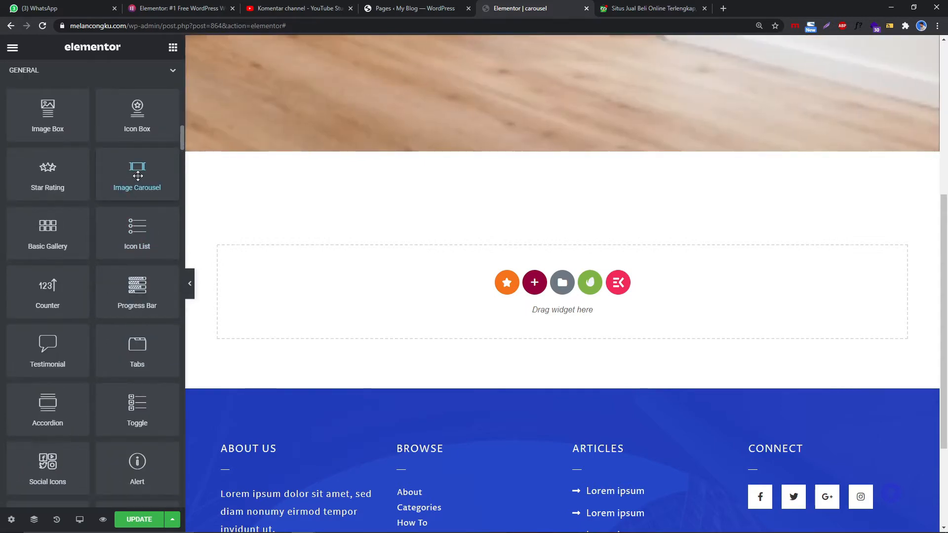
{"action": "left_click_drag", "start_coordinate": [138, 176], "coordinate": [423, 285]}
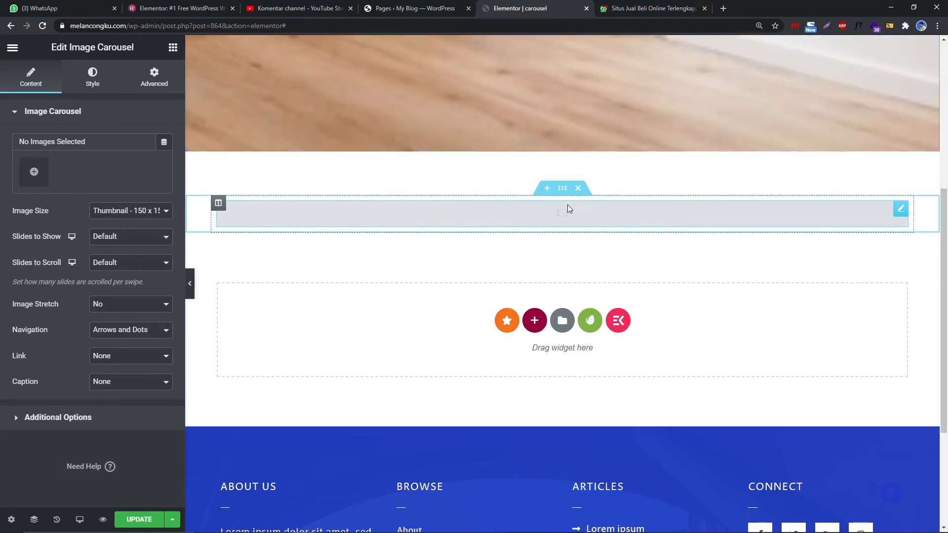
- Insert a gallery of four interior photos into the Image Carousel: clothes rack with plant, bed with cactus, yellow armchair and round grey chair
{"action": "left_click", "coordinate": [34, 172]}
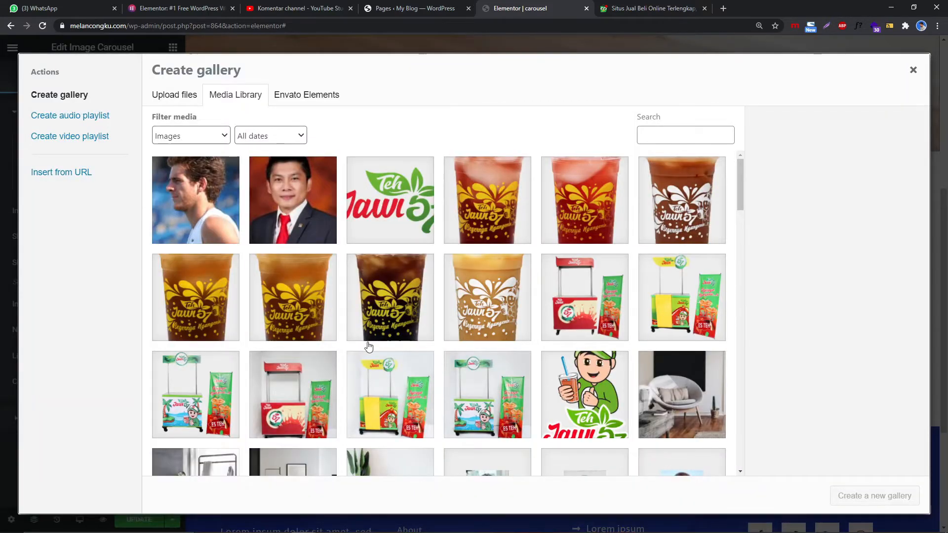
{"action": "scroll", "coordinate": [368, 347], "scroll_direction": "down", "scroll_amount": 4}
{"action": "left_click", "coordinate": [195, 294]}
{"action": "left_click", "coordinate": [390, 295]}
{"action": "left_click", "coordinate": [306, 285]}
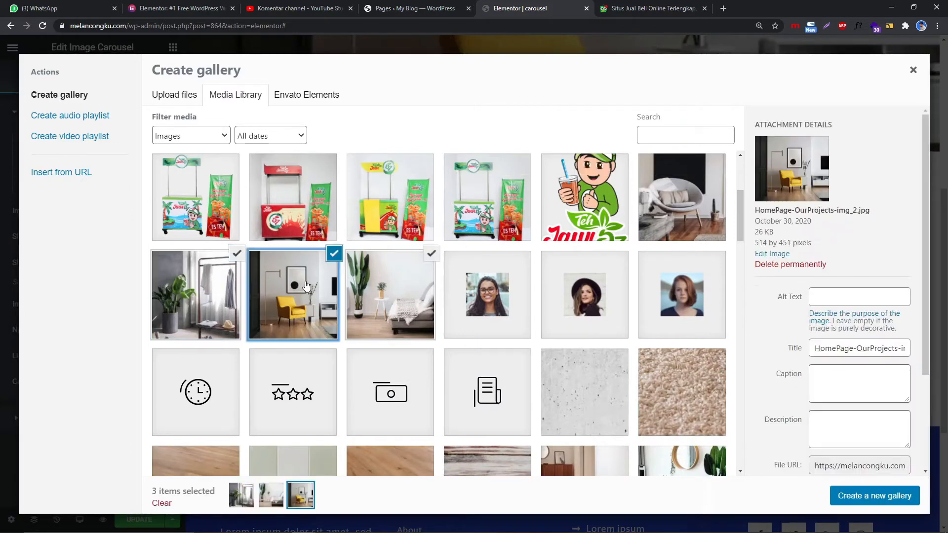
{"action": "left_click", "coordinate": [700, 213]}
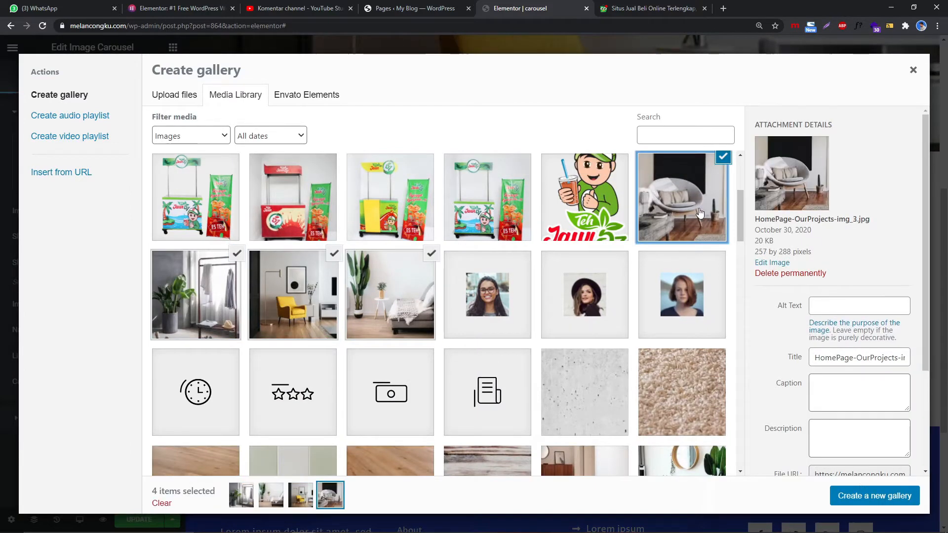
{"action": "left_click", "coordinate": [862, 500]}
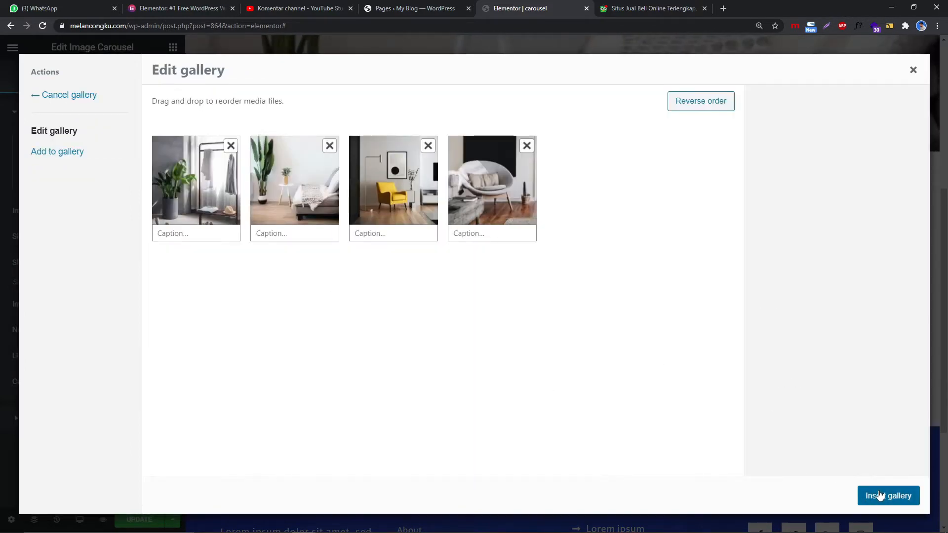
{"action": "left_click", "coordinate": [878, 497]}
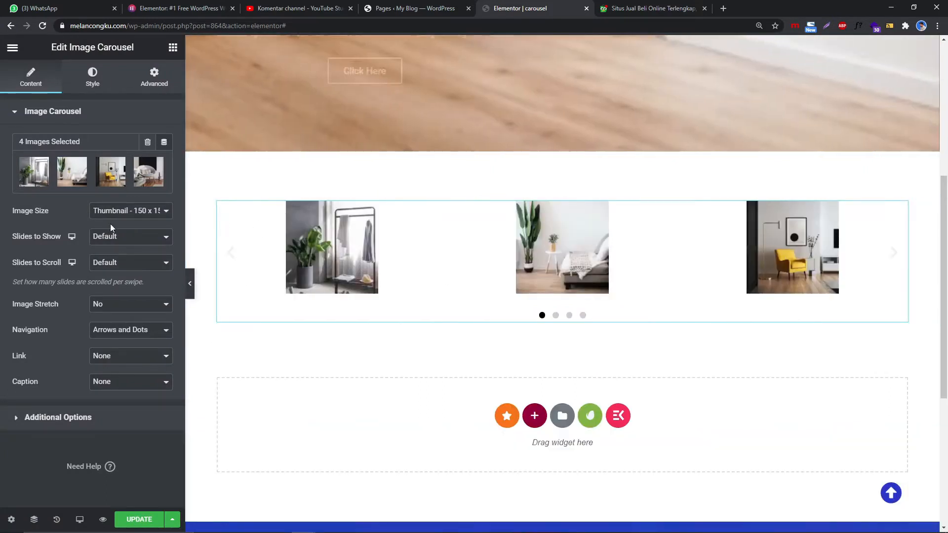
- Set the Image Carousel's image size to Large - 1024 x 1024, slides to show to 1 and image stretch to Yes
{"action": "left_click", "coordinate": [111, 213]}
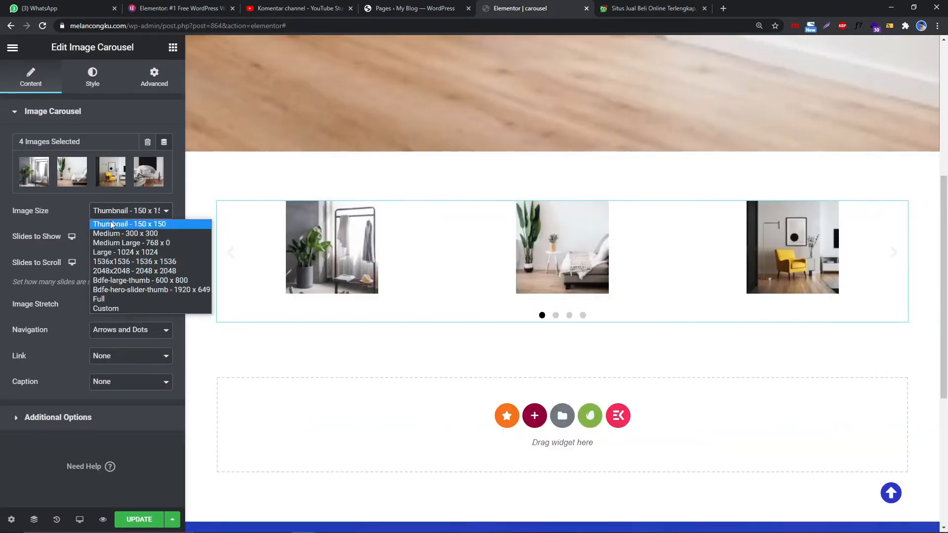
{"action": "left_click", "coordinate": [122, 253]}
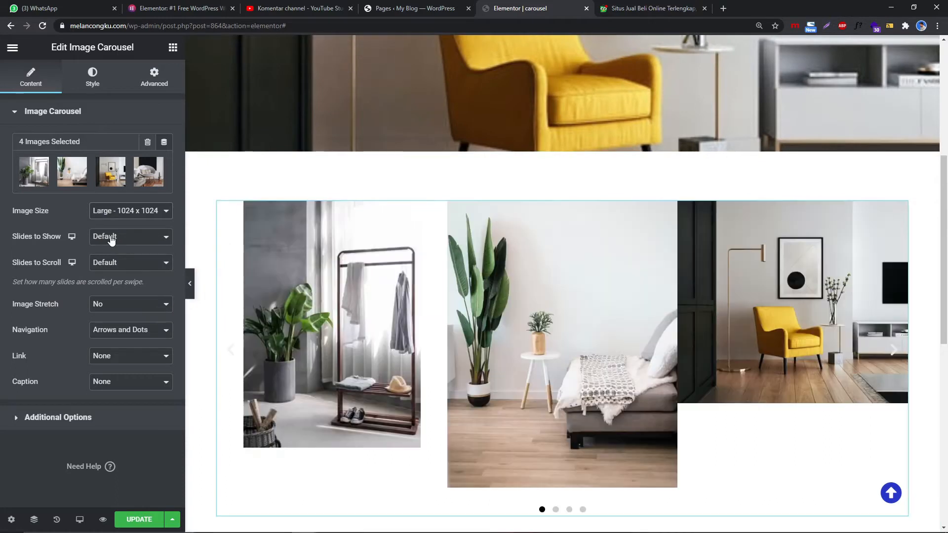
{"action": "left_click", "coordinate": [113, 238]}
{"action": "left_click", "coordinate": [110, 252]}
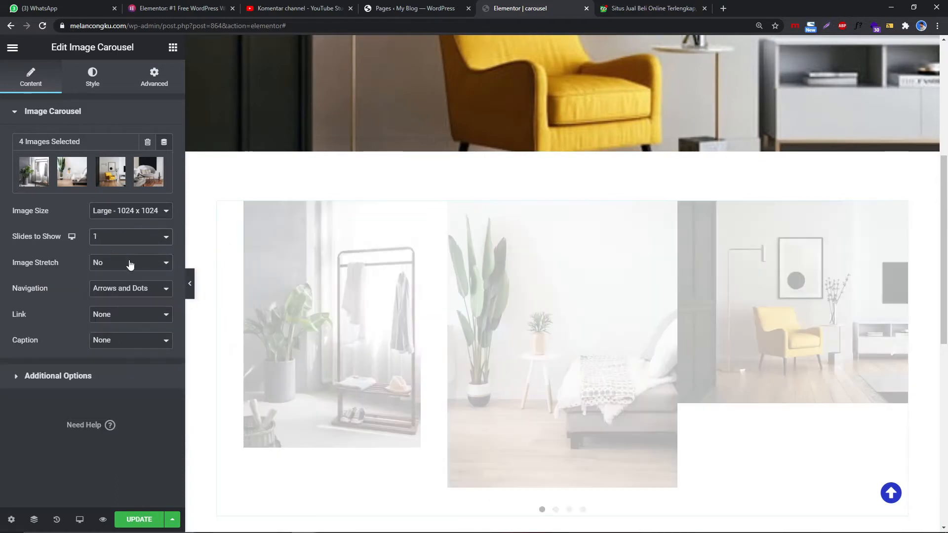
{"action": "left_click", "coordinate": [131, 267]}
{"action": "left_click", "coordinate": [130, 280]}
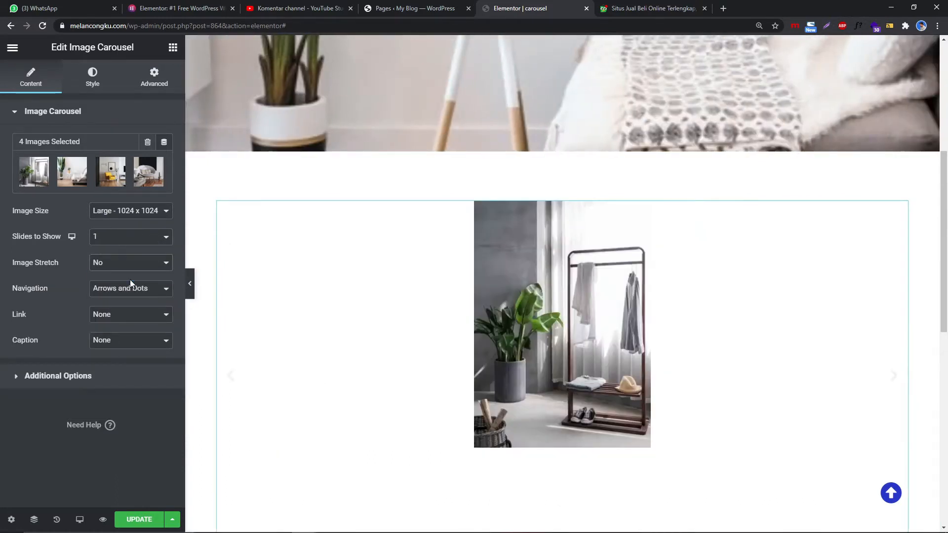
{"action": "left_click", "coordinate": [123, 267]}
{"action": "left_click", "coordinate": [117, 285]}
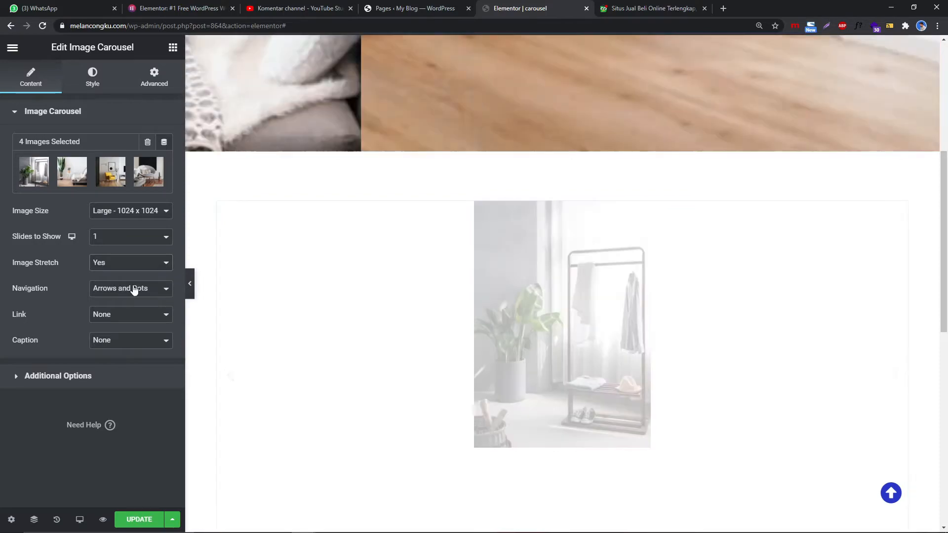
{"action": "scroll", "coordinate": [342, 289], "scroll_direction": "down", "scroll_amount": 10}
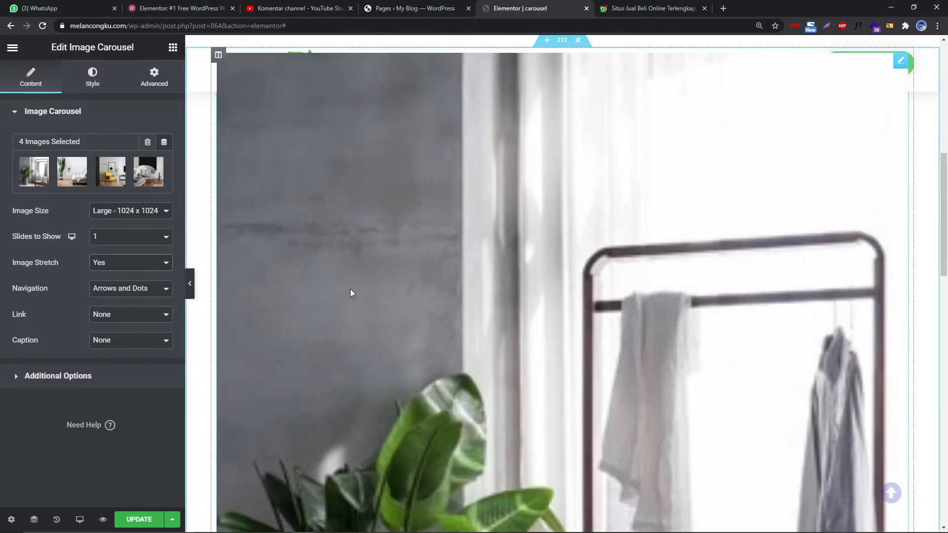
{"action": "scroll", "coordinate": [437, 280], "scroll_direction": "up", "scroll_amount": 10}
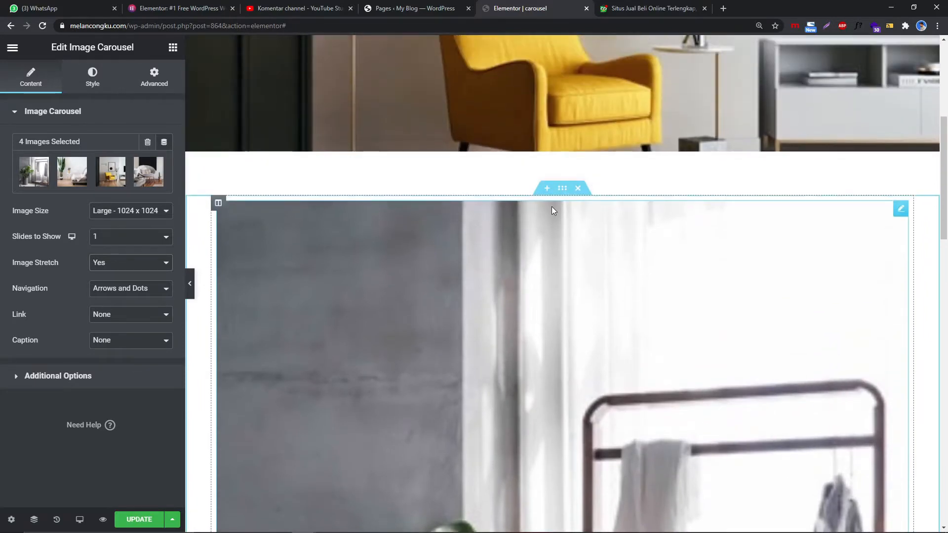
- Delete the Image Carousel and add a Media Carousel widget from the Pro group in its place
{"action": "right_click", "coordinate": [479, 242]}
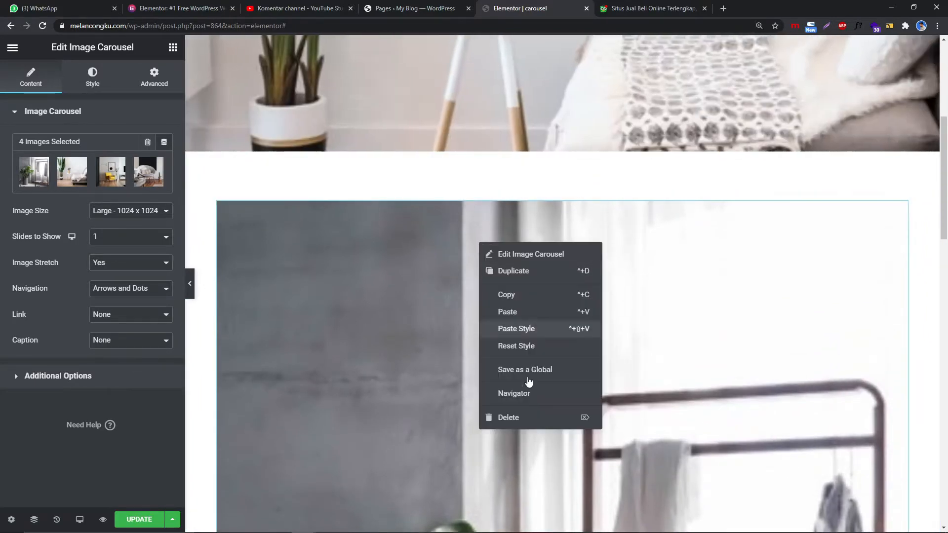
{"action": "left_click", "coordinate": [509, 416]}
{"action": "scroll", "coordinate": [123, 266], "scroll_direction": "down", "scroll_amount": 20}
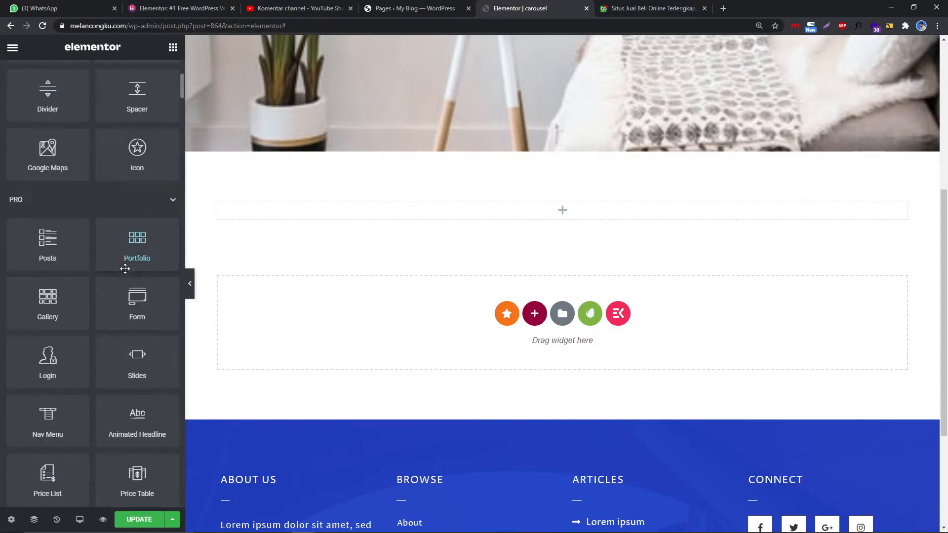
{"action": "scroll", "coordinate": [113, 323], "scroll_direction": "down", "scroll_amount": 10}
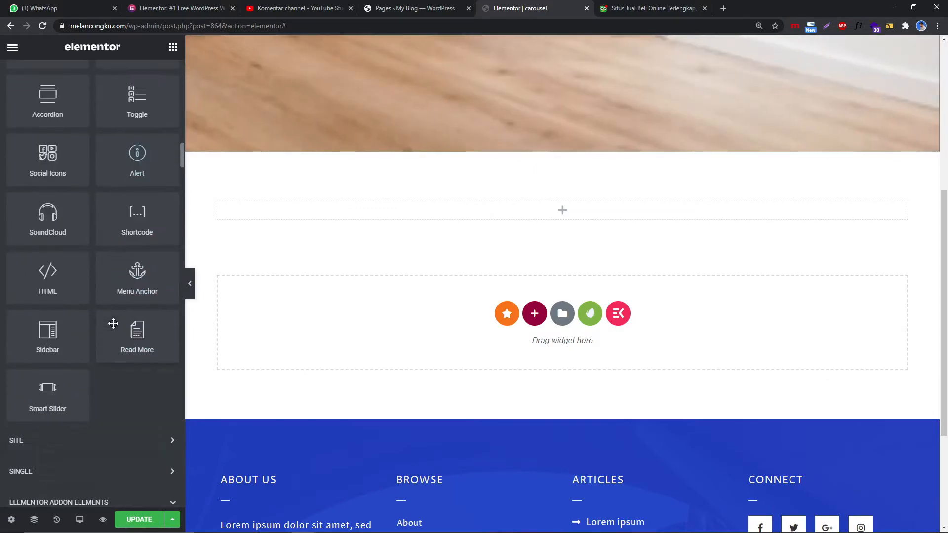
{"action": "scroll", "coordinate": [94, 346], "scroll_direction": "up", "scroll_amount": 6}
{"action": "scroll", "coordinate": [94, 330], "scroll_direction": "up", "scroll_amount": 3}
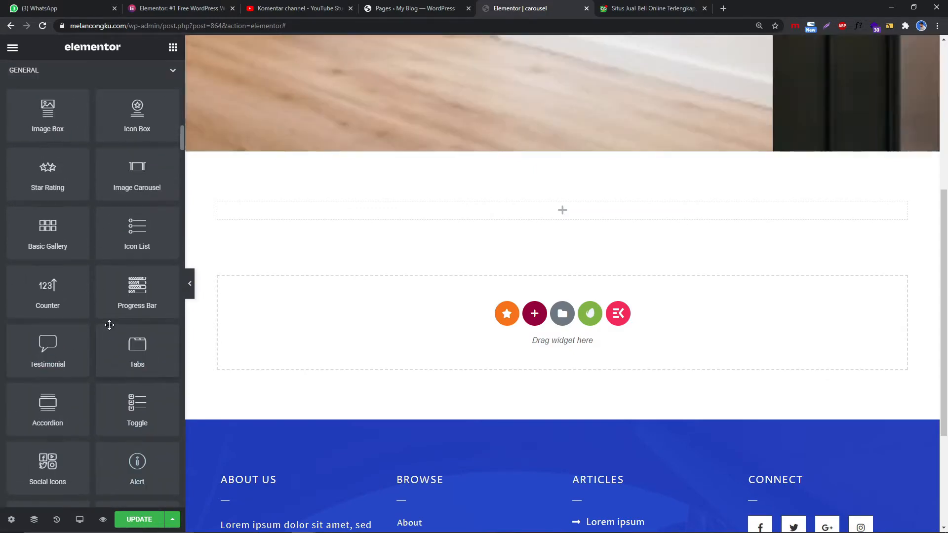
{"action": "scroll", "coordinate": [144, 326], "scroll_direction": "up", "scroll_amount": 12}
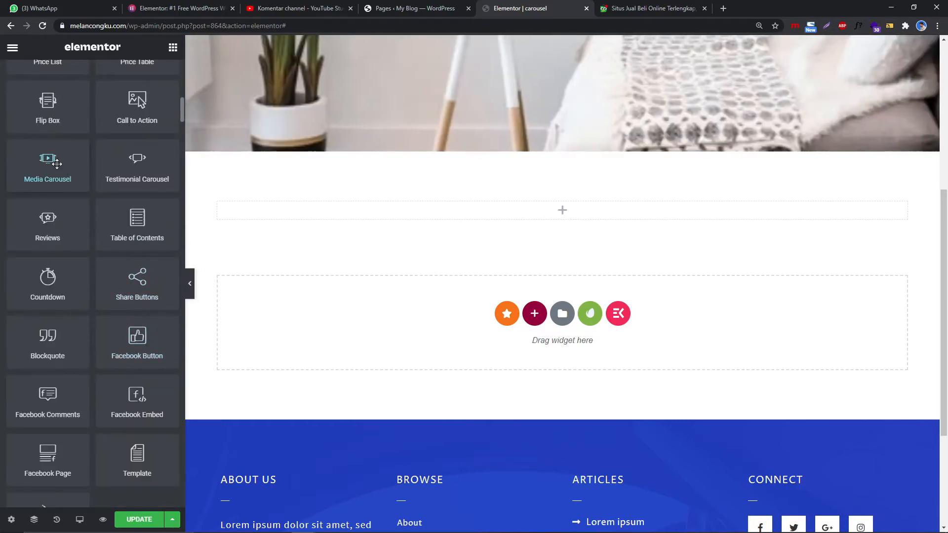
{"action": "left_click_drag", "start_coordinate": [56, 164], "coordinate": [489, 216]}
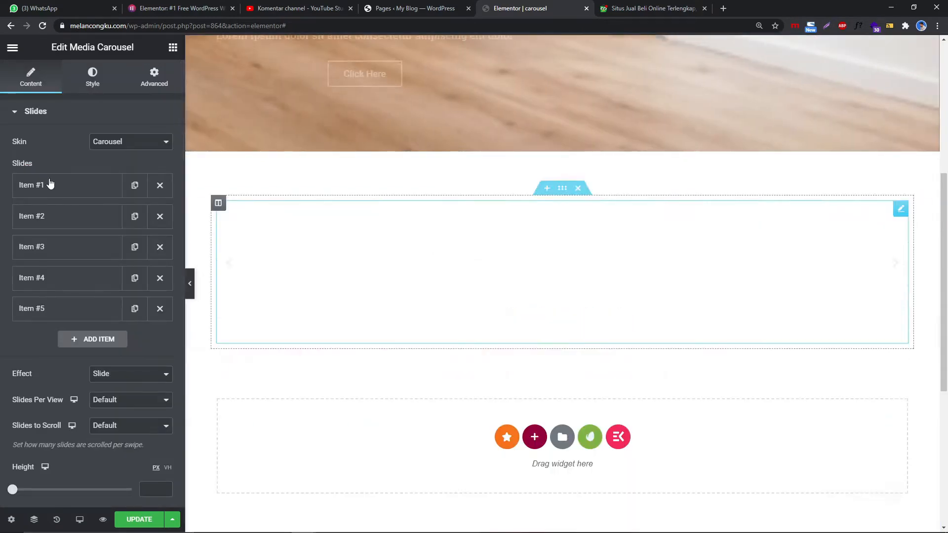
- Give Item #1 of the Media Carousel the photo of the plant beside the clothes rack
{"action": "left_click", "coordinate": [60, 190]}
{"action": "left_click", "coordinate": [84, 266]}
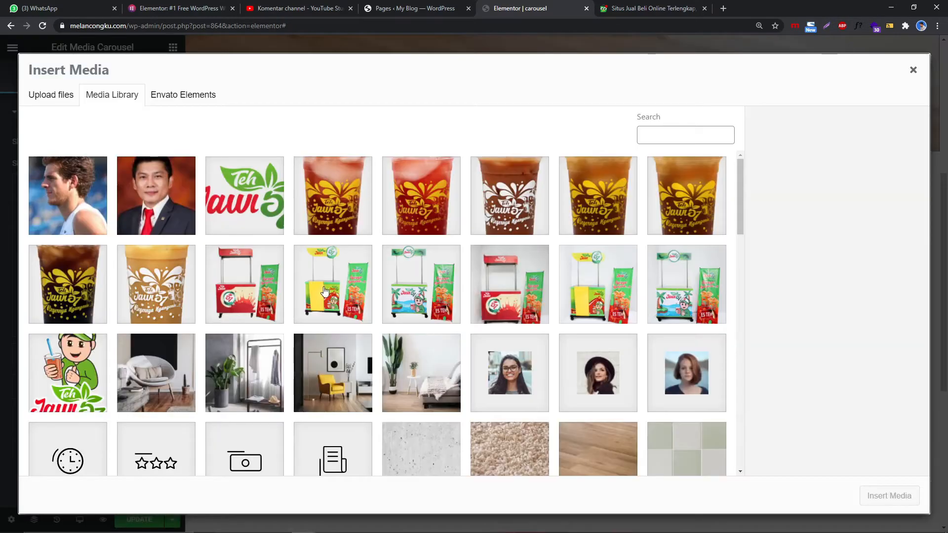
{"action": "left_click", "coordinate": [253, 384]}
{"action": "left_click", "coordinate": [889, 496]}
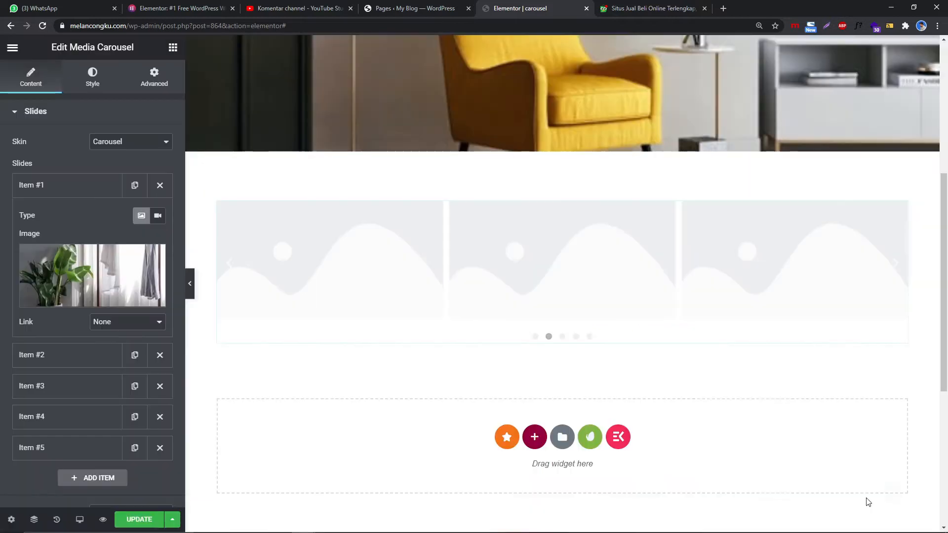
{"action": "left_click", "coordinate": [80, 192]}
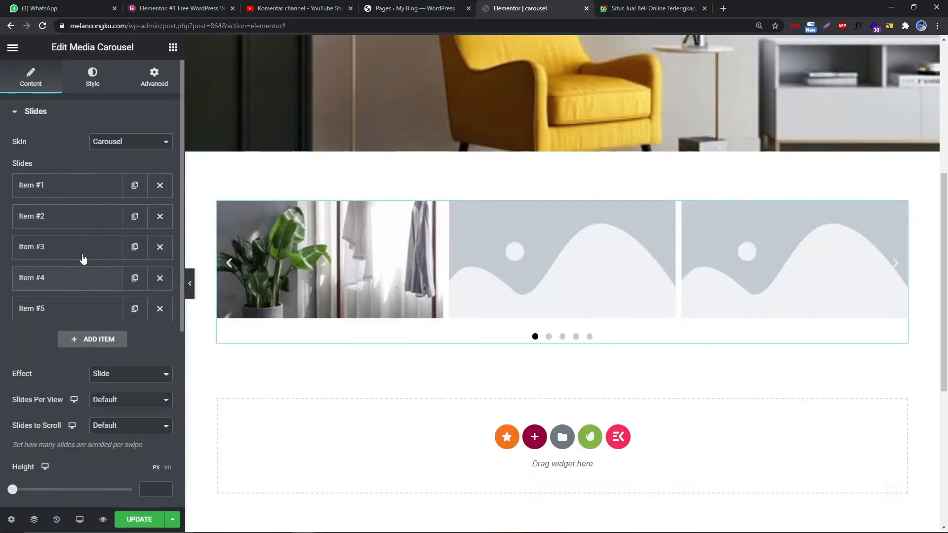
- Give Item #2 of the Media Carousel the yellow armchair photo HomePage-OurProjects-img_2.jpg
{"action": "left_click", "coordinate": [67, 218]}
{"action": "left_click", "coordinate": [81, 311]}
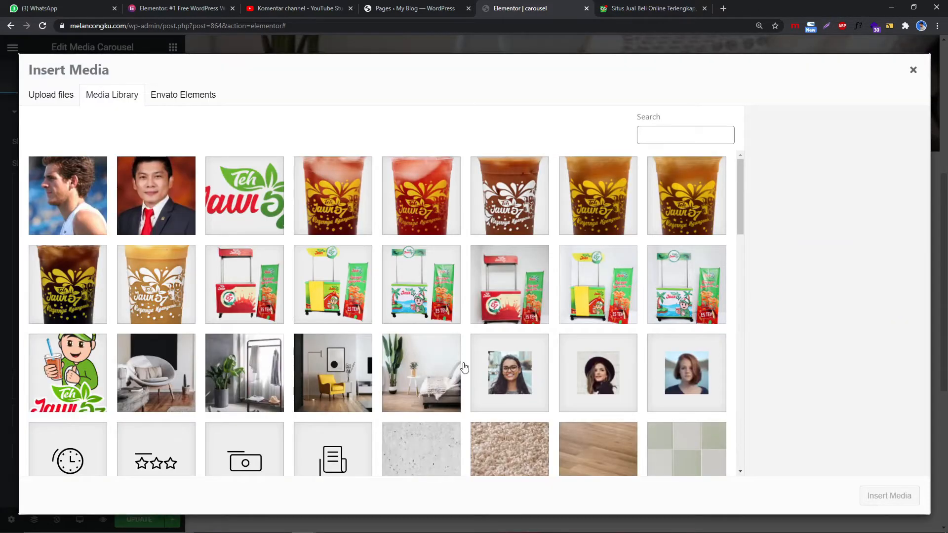
{"action": "scroll", "coordinate": [265, 267], "scroll_direction": "down", "scroll_amount": 2}
{"action": "left_click", "coordinate": [360, 279]}
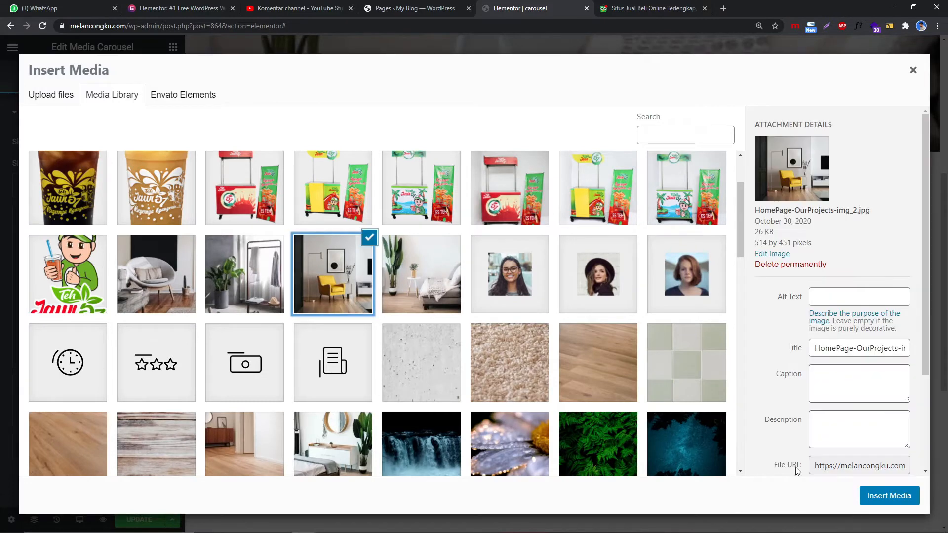
{"action": "left_click", "coordinate": [888, 496]}
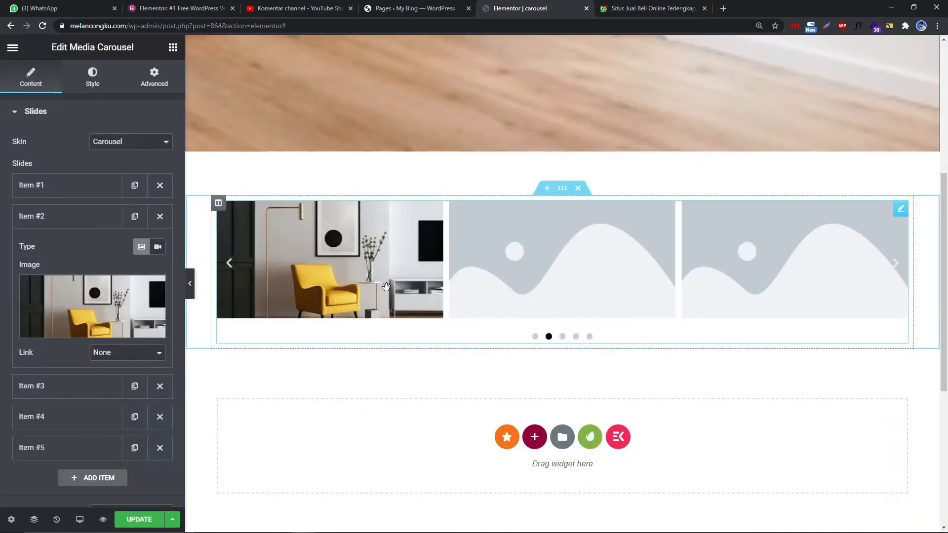
{"action": "left_click", "coordinate": [64, 219]}
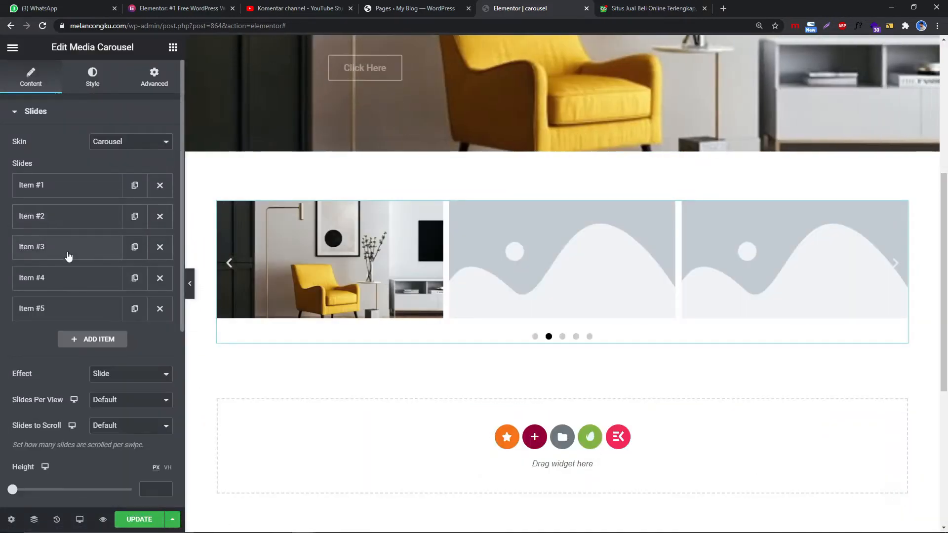
- Give Item #3 of the Media Carousel the food photo on a pink background, pexels-photo-1162540.jpeg
{"action": "left_click", "coordinate": [68, 250]}
{"action": "left_click", "coordinate": [106, 330]}
{"action": "scroll", "coordinate": [413, 321], "scroll_direction": "down", "scroll_amount": 15}
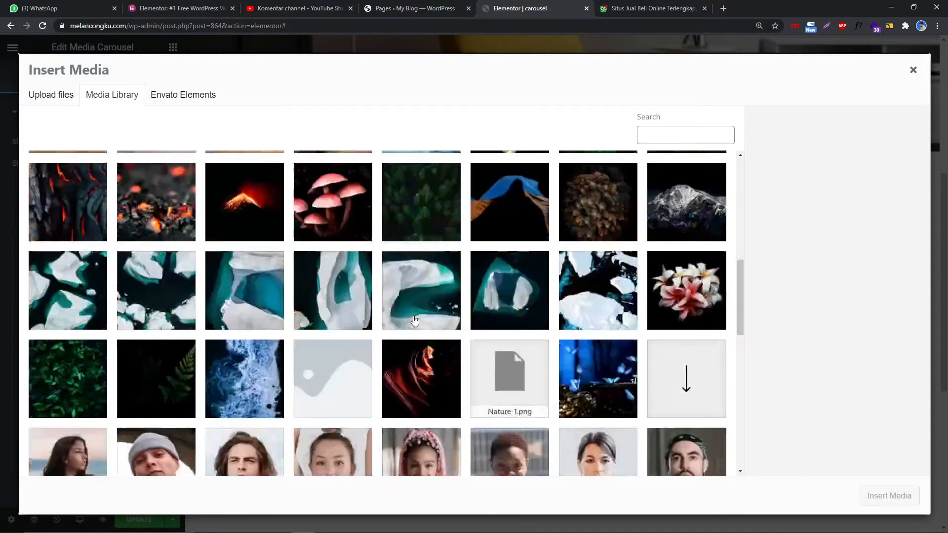
{"action": "scroll", "coordinate": [413, 321], "scroll_direction": "down", "scroll_amount": 2}
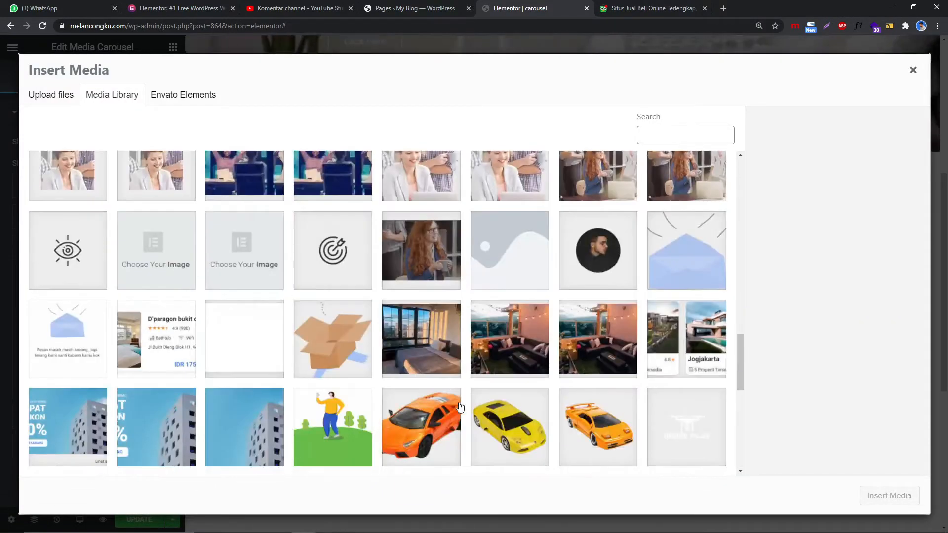
{"action": "scroll", "coordinate": [459, 407], "scroll_direction": "down", "scroll_amount": 6}
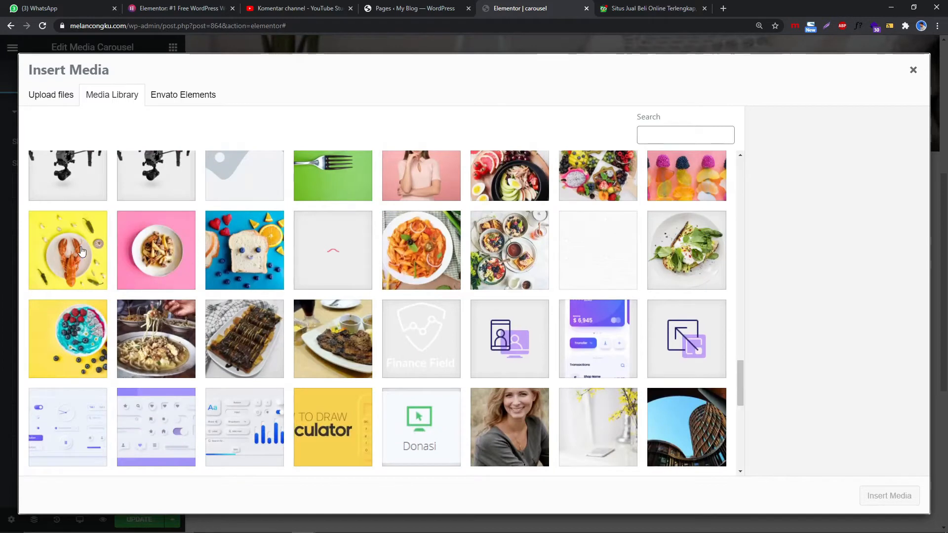
{"action": "left_click", "coordinate": [81, 252]}
{"action": "left_click", "coordinate": [138, 290]}
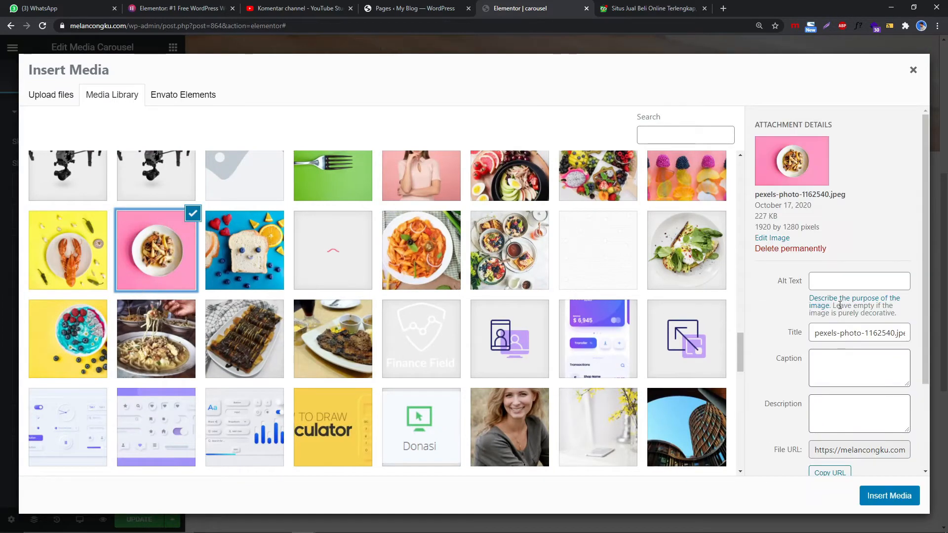
{"action": "left_click", "coordinate": [876, 501]}
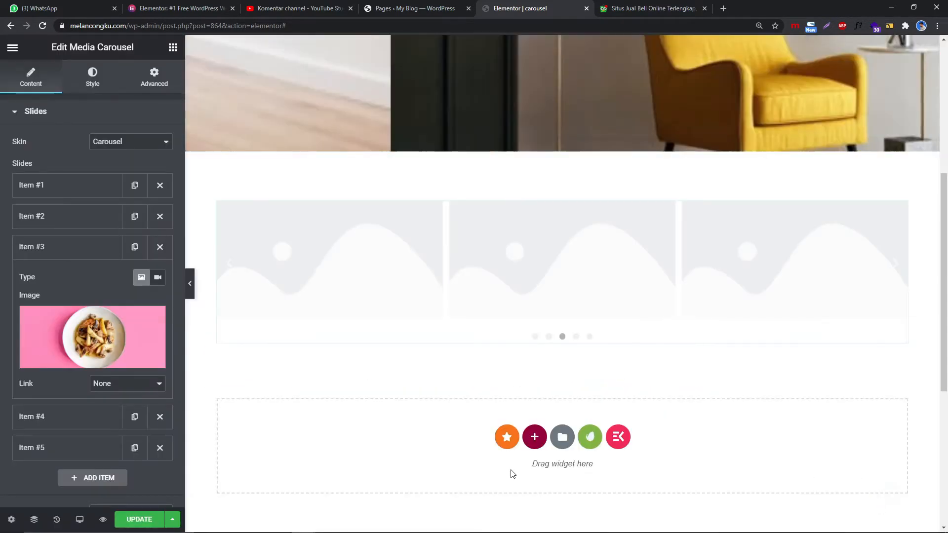
- Remove the placeholder Items #4 and #5 from the Media Carousel and set its skin to Slideshow
{"action": "left_click", "coordinate": [159, 419]}
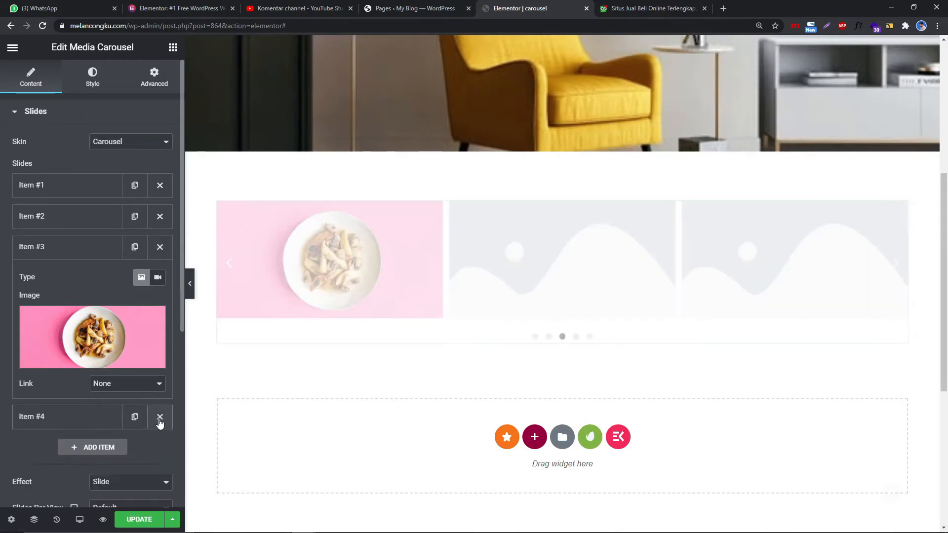
{"action": "left_click", "coordinate": [160, 419]}
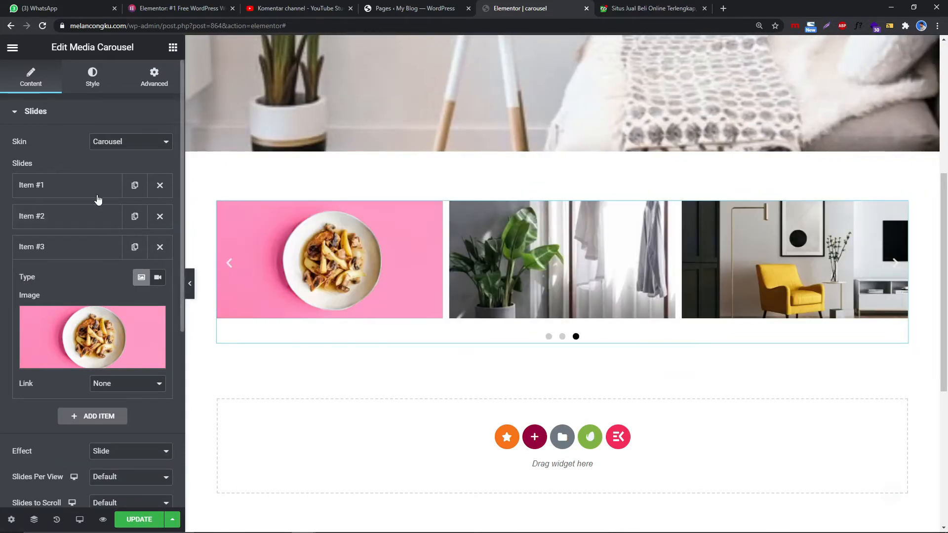
{"action": "left_click", "coordinate": [114, 144]}
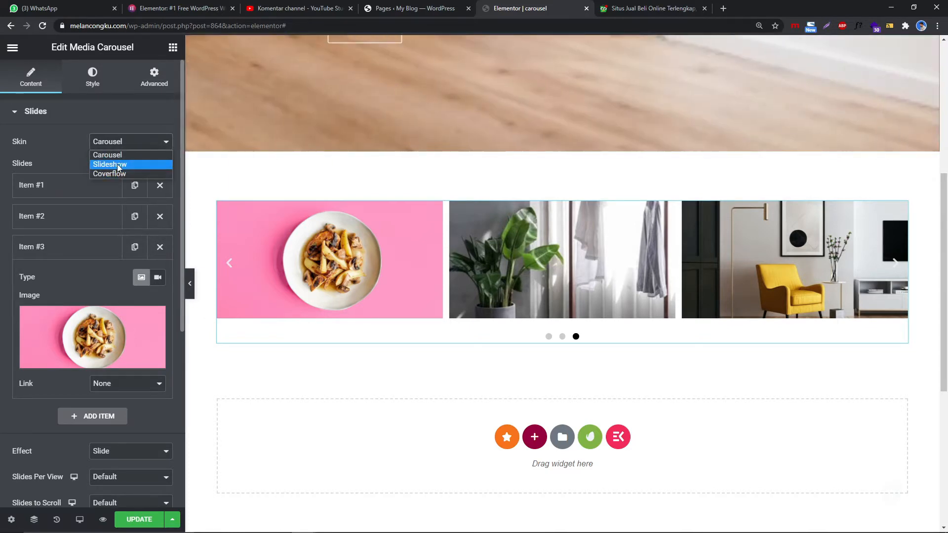
{"action": "left_click", "coordinate": [110, 164]}
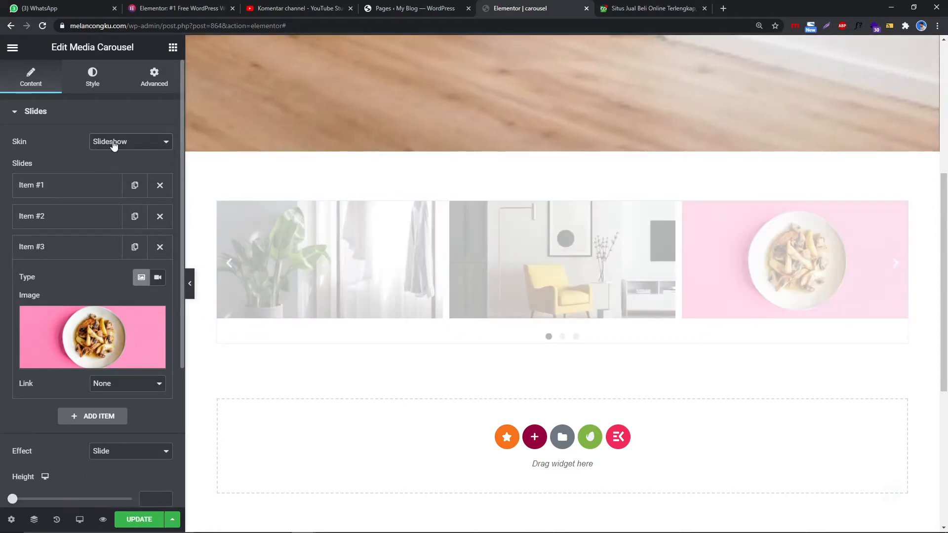
{"action": "scroll", "coordinate": [495, 359], "scroll_direction": "down", "scroll_amount": 4}
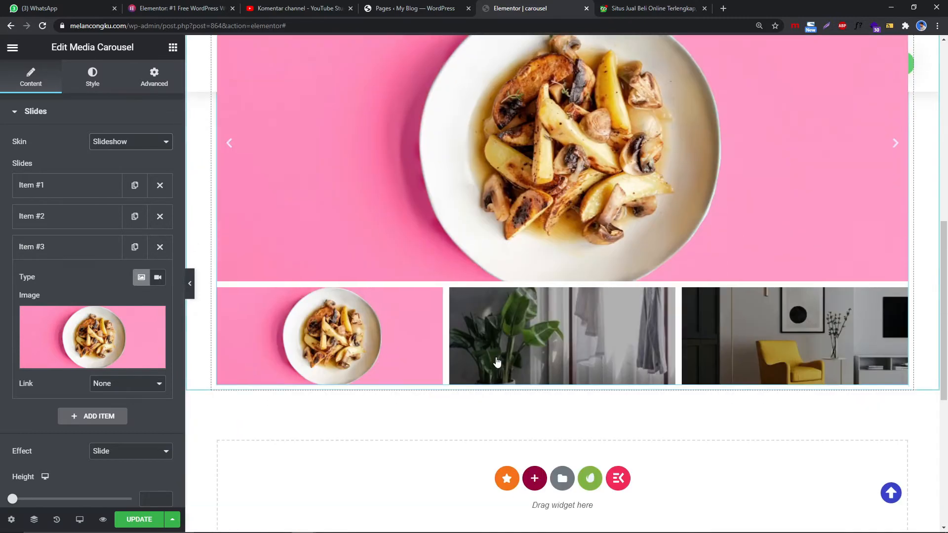
- Try the Coverflow skin on the Media Carousel and preview it by swiping its slides at full page width
{"action": "left_click", "coordinate": [134, 176]}
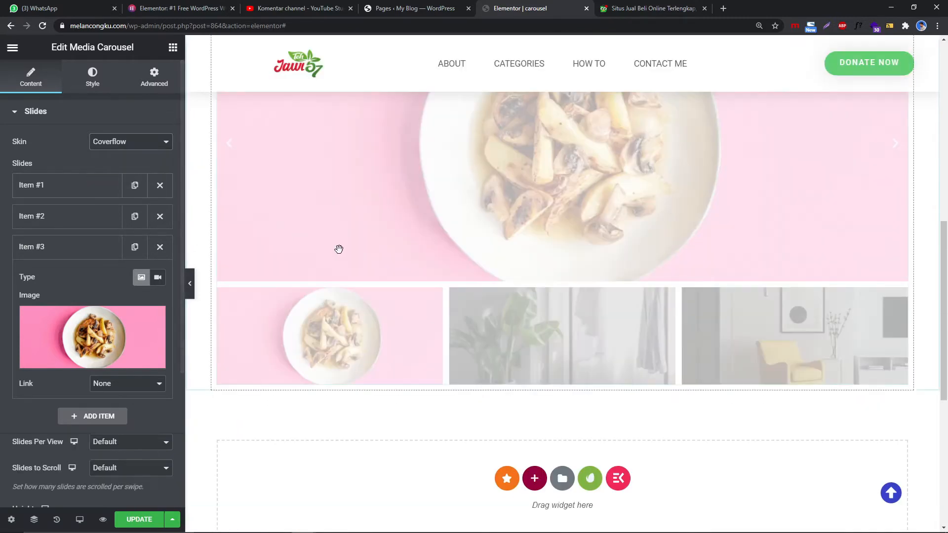
{"action": "scroll", "coordinate": [377, 269], "scroll_direction": "up", "scroll_amount": 3}
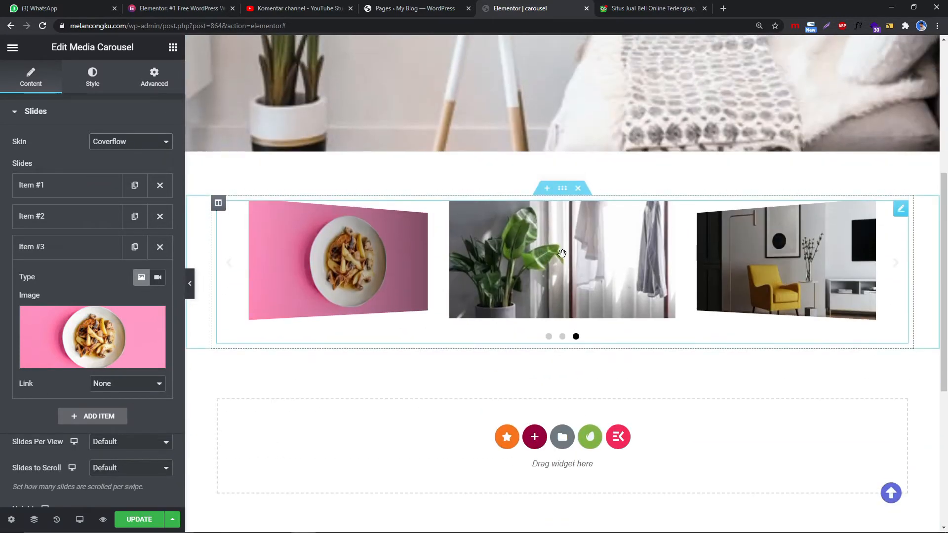
{"action": "left_click_drag", "start_coordinate": [563, 253], "coordinate": [305, 260]}
{"action": "left_click", "coordinate": [191, 291]}
{"action": "left_click", "coordinate": [4, 283]}
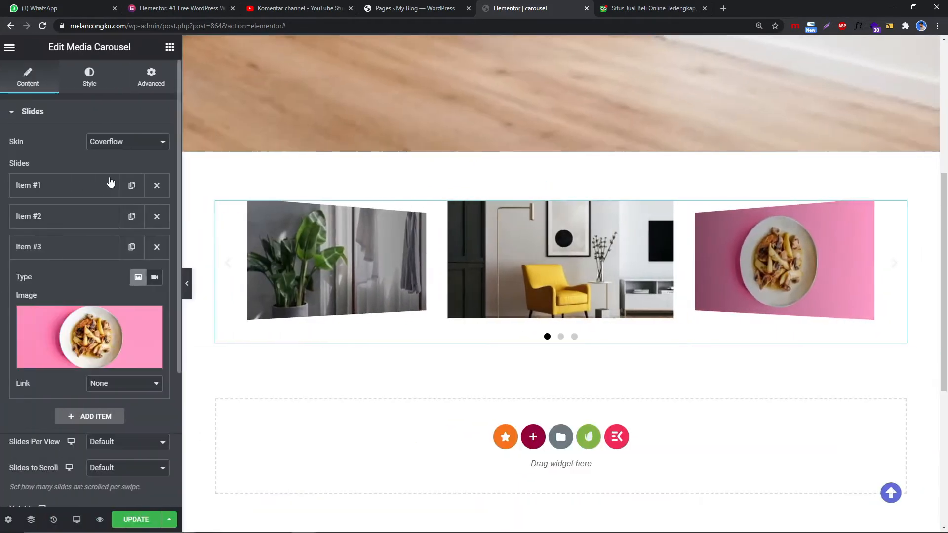
- Set the Media Carousel's skin to Carousel and collapse the settings of Item #3
{"action": "left_click", "coordinate": [129, 142]}
{"action": "left_click", "coordinate": [115, 154]}
{"action": "left_click", "coordinate": [64, 249]}
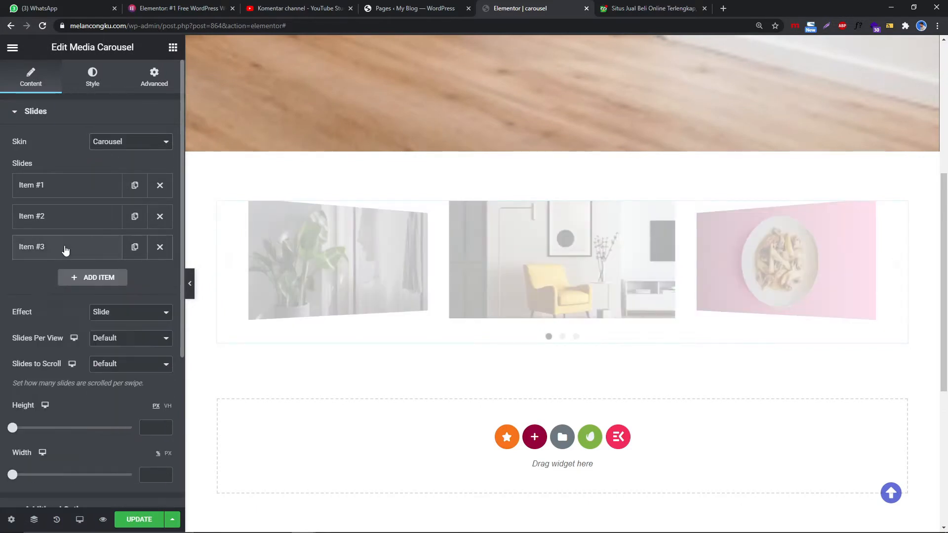
- Set the Media Carousel's slides per view to 1 and its slides to scroll to 1
{"action": "scroll", "coordinate": [99, 297], "scroll_direction": "down", "scroll_amount": 2}
{"action": "scroll", "coordinate": [127, 298], "scroll_direction": "up", "scroll_amount": 1}
{"action": "left_click", "coordinate": [127, 314]}
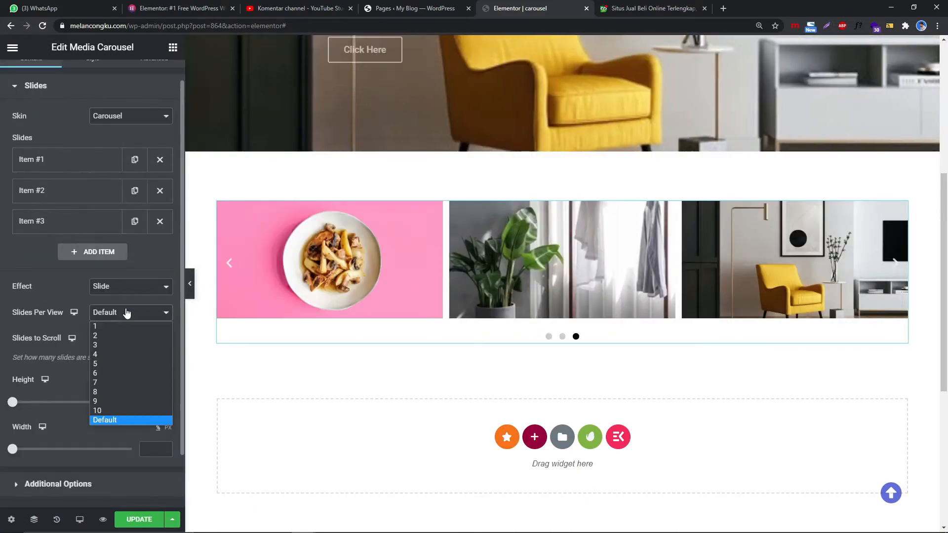
{"action": "left_click", "coordinate": [120, 326]}
{"action": "scroll", "coordinate": [230, 313], "scroll_direction": "down", "scroll_amount": 2}
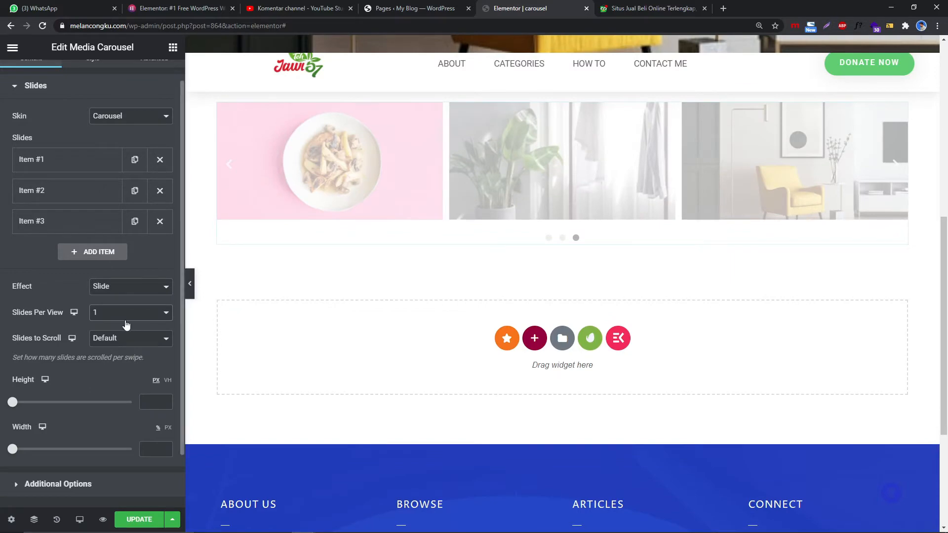
{"action": "left_click", "coordinate": [113, 339]}
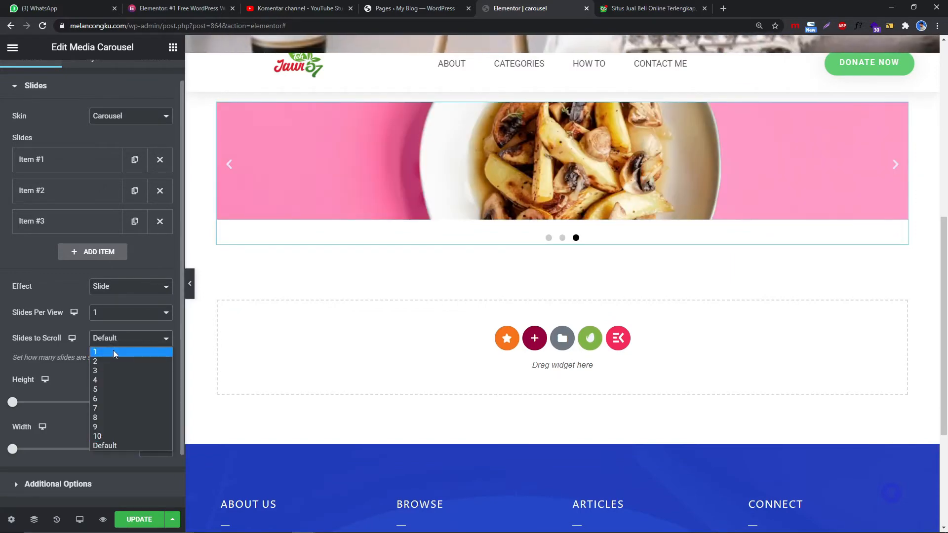
{"action": "left_click", "coordinate": [114, 350]}
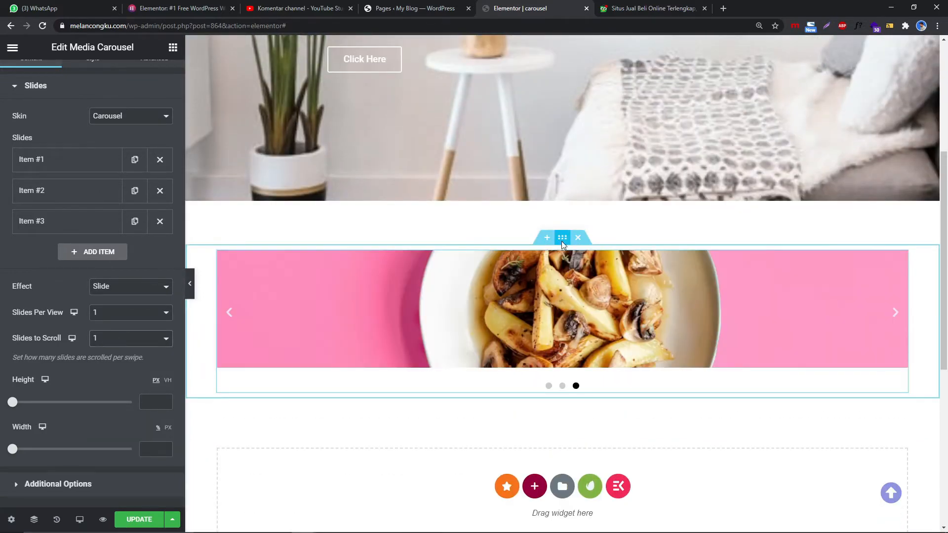
- Set the content width of the Media Carousel's section to Full Width and its columns gap to No Gap
{"action": "left_click", "coordinate": [561, 238]}
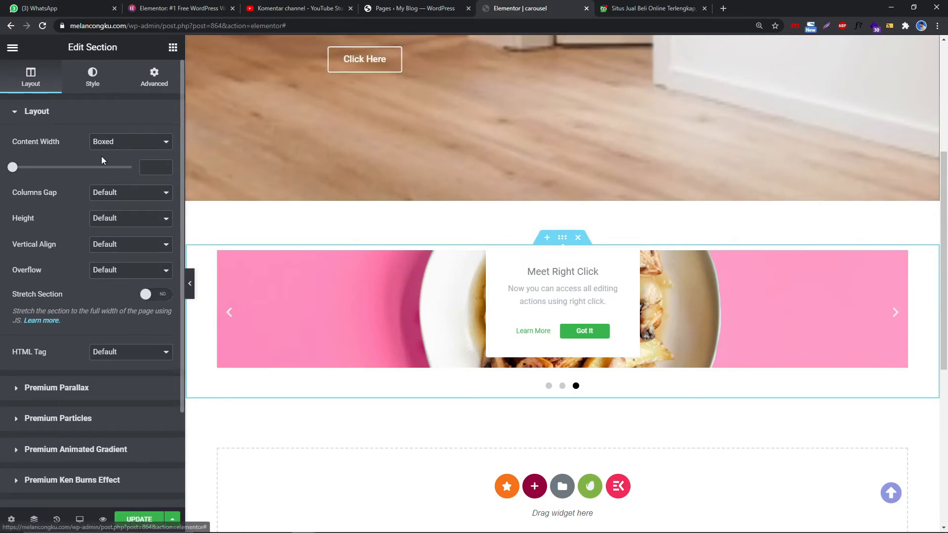
{"action": "left_click", "coordinate": [105, 143]}
{"action": "left_click", "coordinate": [114, 164]}
{"action": "left_click", "coordinate": [107, 193]}
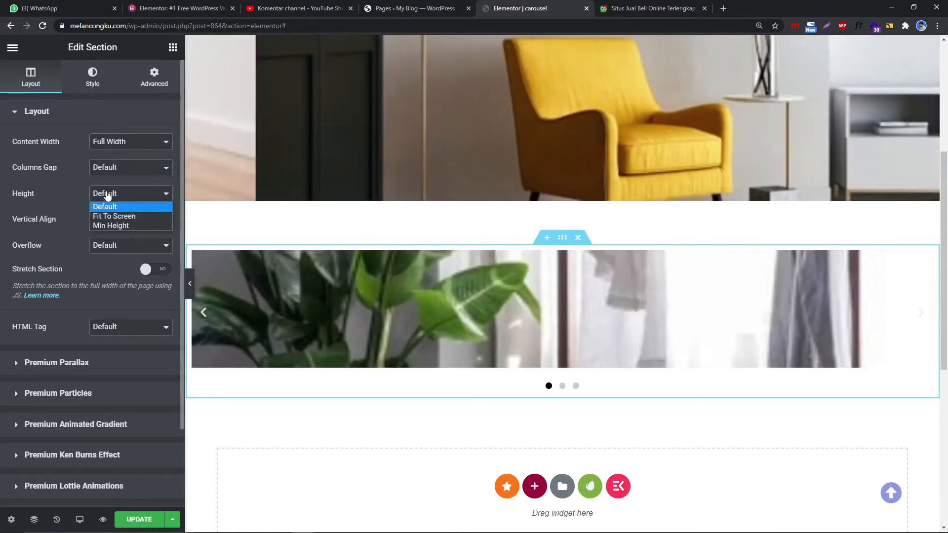
{"action": "left_click", "coordinate": [111, 168]}
{"action": "left_click", "coordinate": [105, 191]}
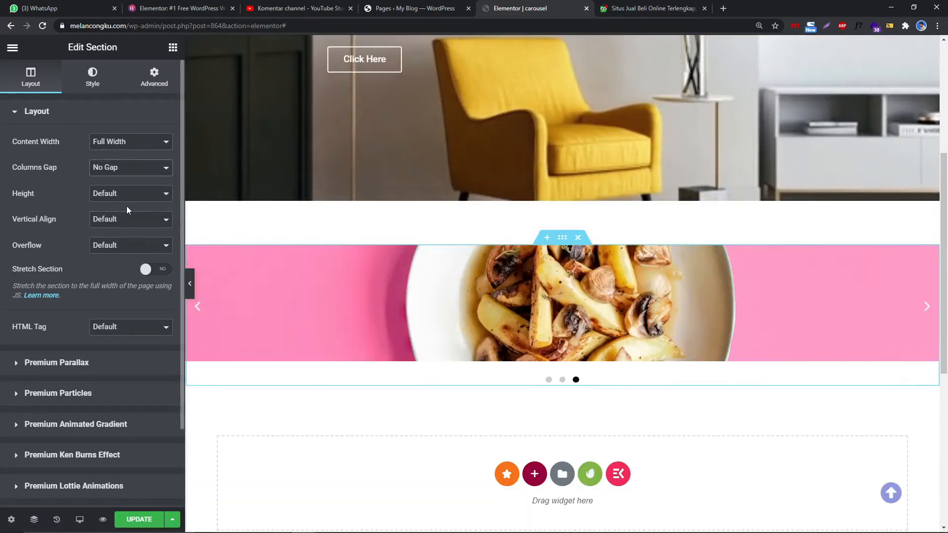
{"action": "left_click", "coordinate": [92, 78]}
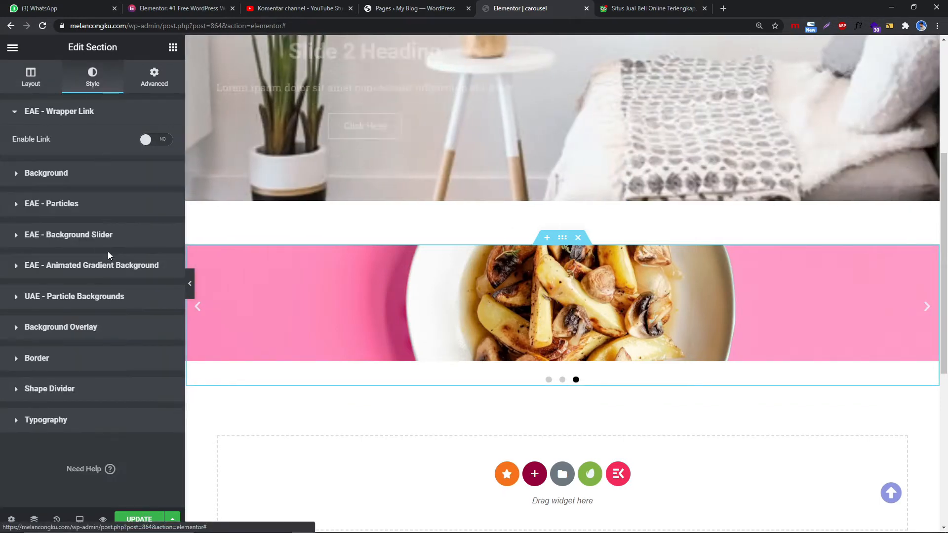
{"action": "left_click", "coordinate": [346, 310]}
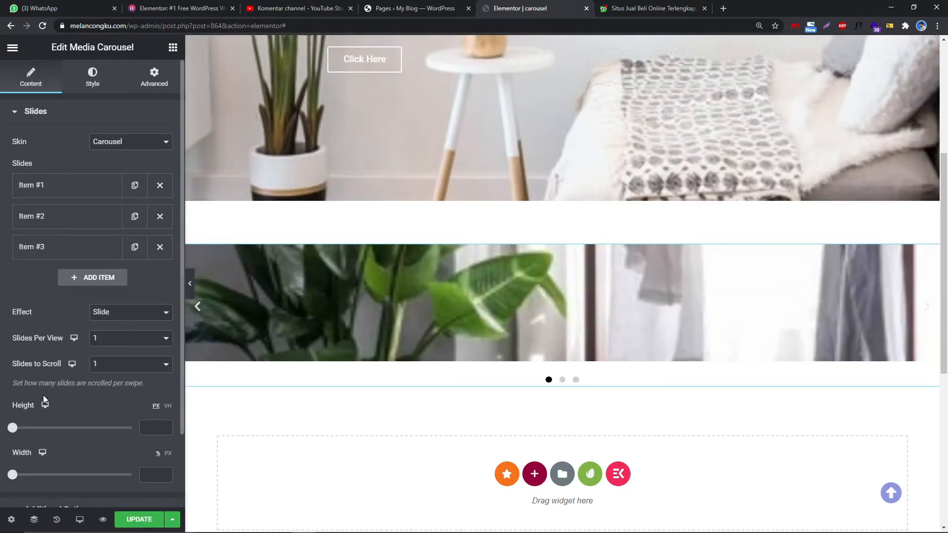
{"action": "scroll", "coordinate": [103, 401], "scroll_direction": "down", "scroll_amount": 2}
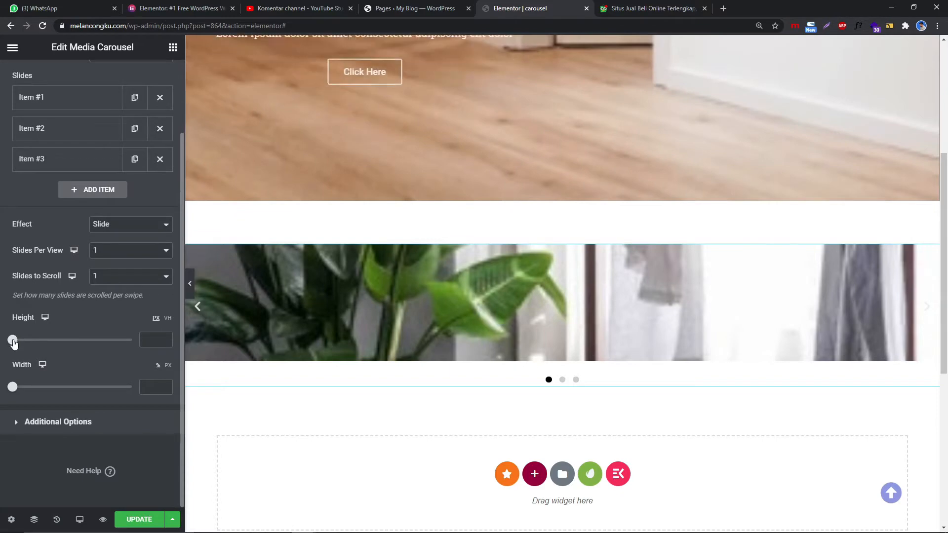
{"action": "left_click_drag", "start_coordinate": [13, 343], "coordinate": [72, 343]}
{"action": "scroll", "coordinate": [505, 280], "scroll_direction": "down", "scroll_amount": 4}
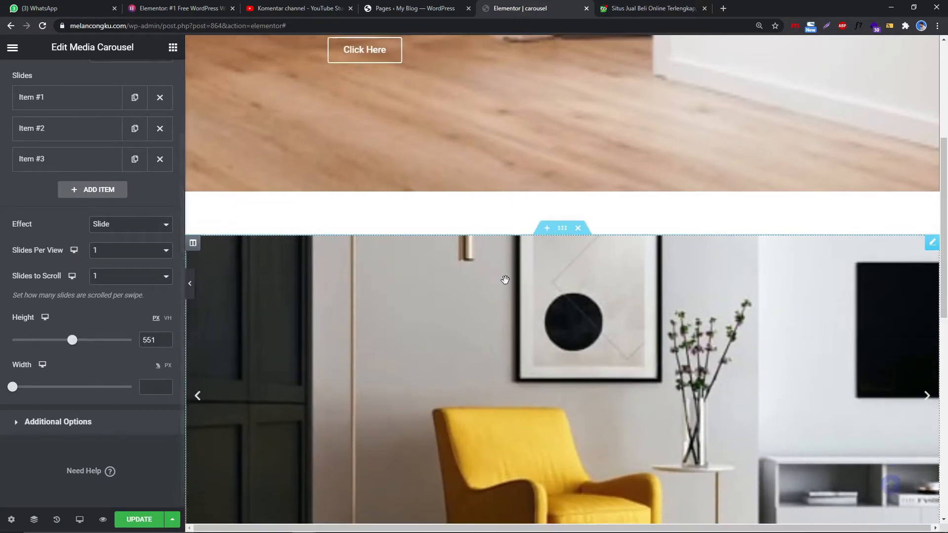
- Set the link of the Media Carousel's Item #3 to Custom URL and open the settings of Item #2
{"action": "left_click", "coordinate": [94, 161]}
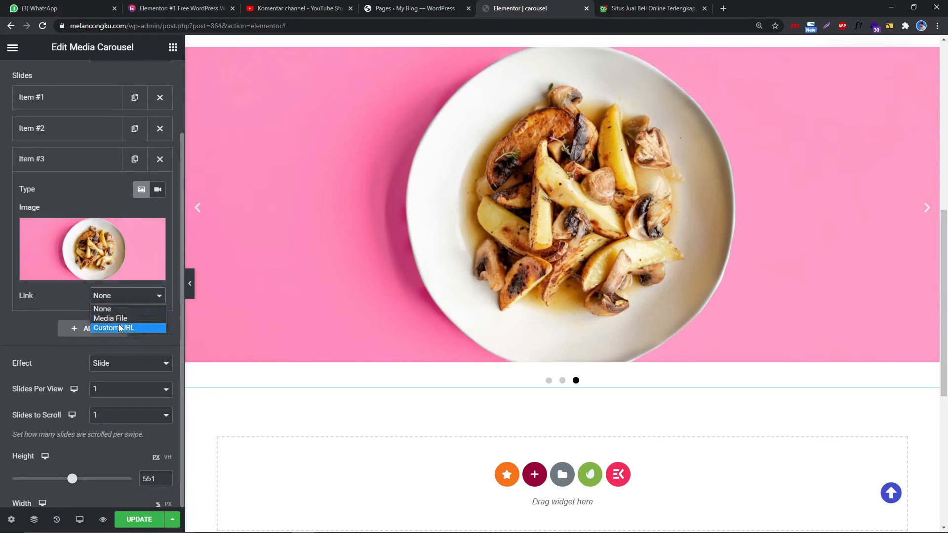
{"action": "left_click", "coordinate": [113, 328]}
{"action": "left_click", "coordinate": [59, 164]}
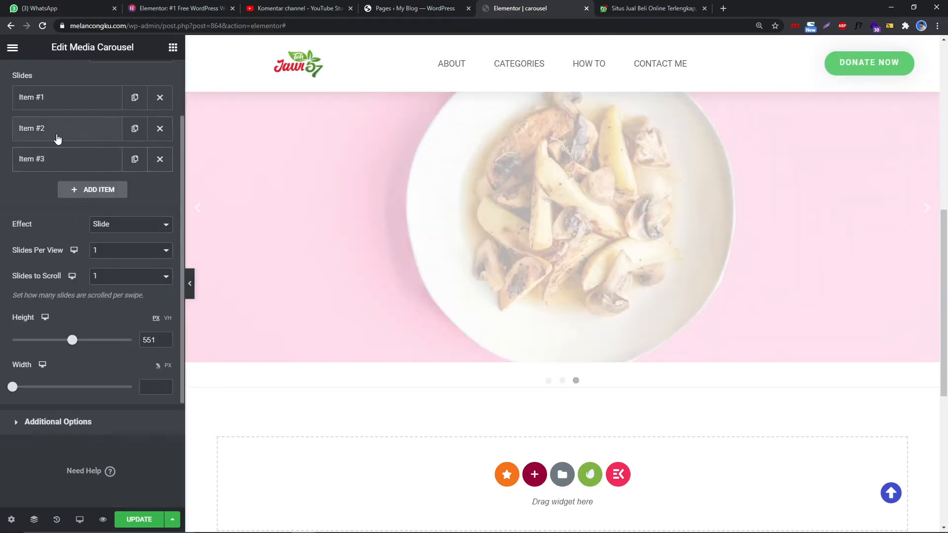
{"action": "left_click", "coordinate": [57, 129]}
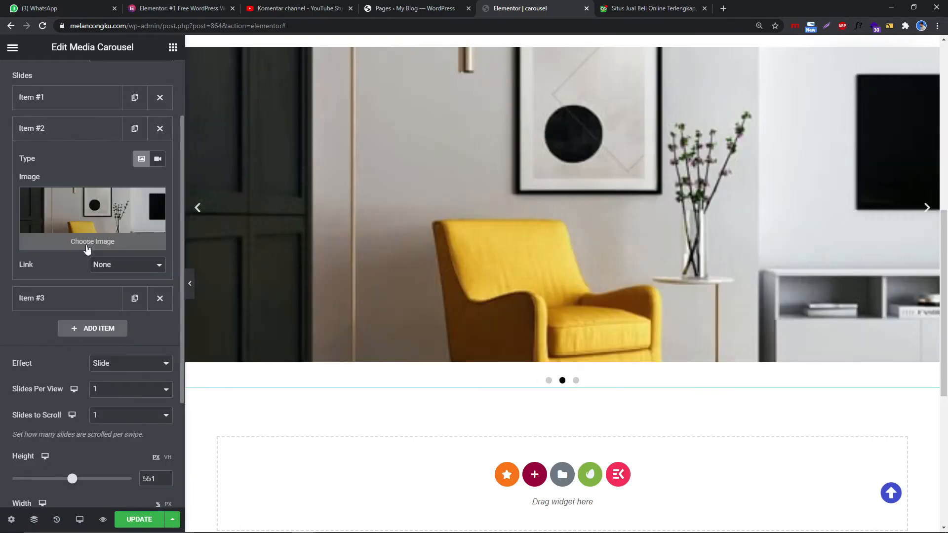
- Preview the Media Carousel at full page width by advancing through its slides with the editing panel hidden
{"action": "left_click", "coordinate": [193, 285]}
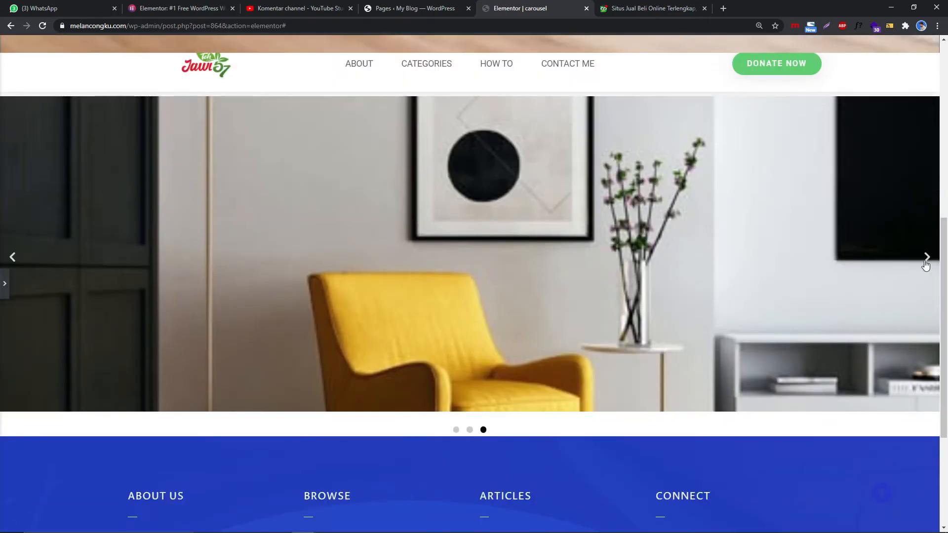
{"action": "left_click", "coordinate": [926, 265]}
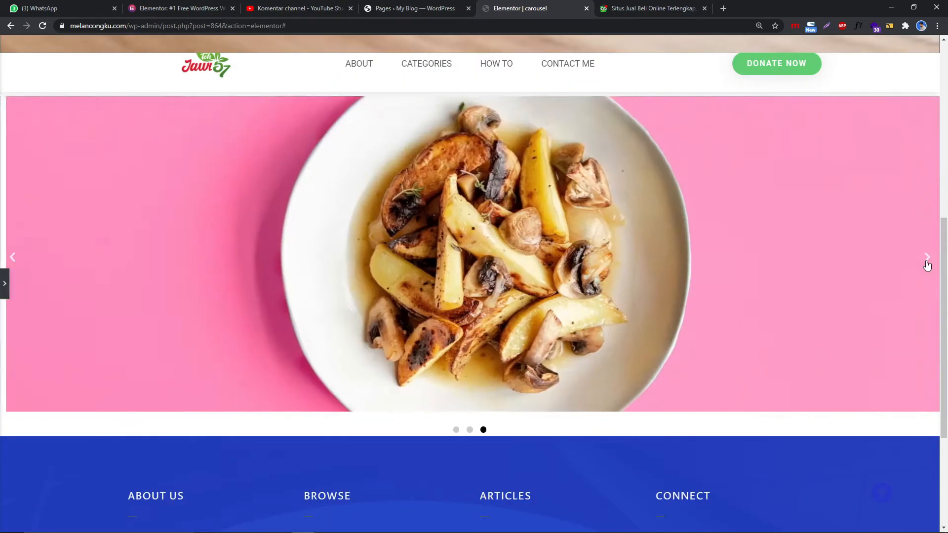
{"action": "left_click", "coordinate": [926, 265]}
{"action": "left_click", "coordinate": [927, 265]}
{"action": "left_click", "coordinate": [926, 265]}
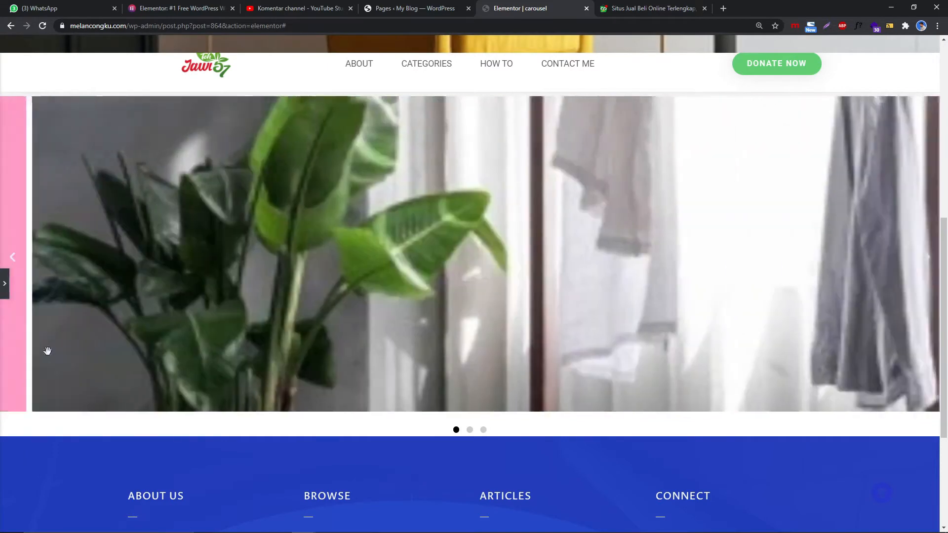
{"action": "left_click", "coordinate": [3, 289]}
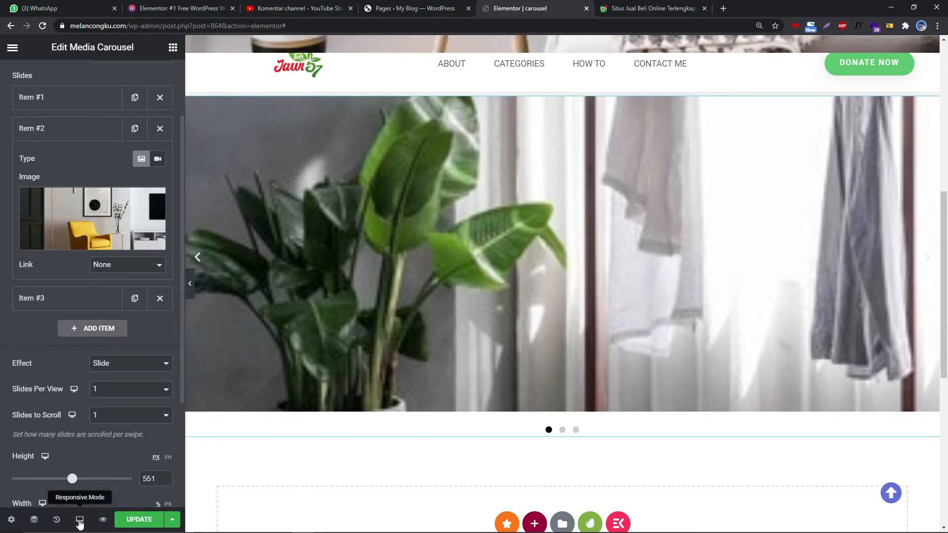
- Switch the preview to Mobile and set the Media Carousel's mobile height to 230 px
{"action": "left_click", "coordinate": [79, 521]}
{"action": "left_click", "coordinate": [64, 488]}
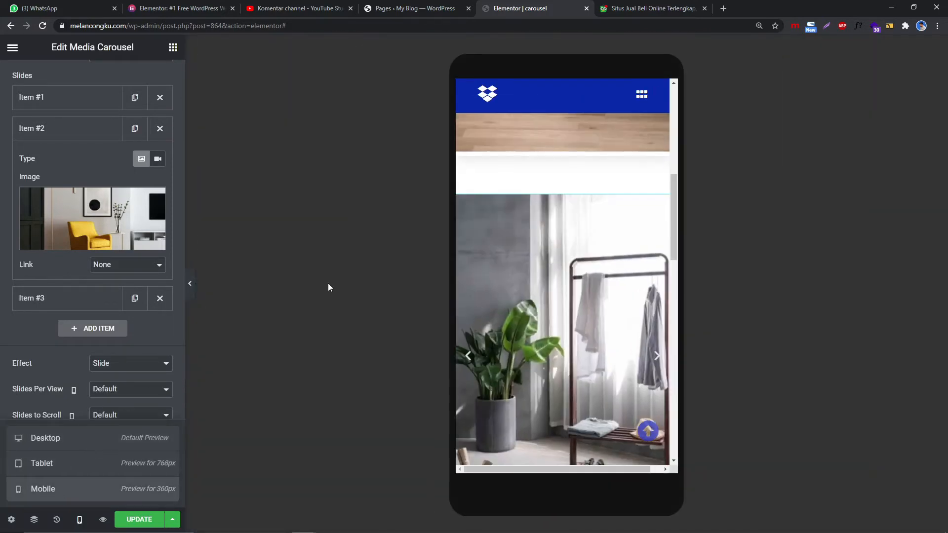
{"action": "scroll", "coordinate": [94, 144], "scroll_direction": "up", "scroll_amount": 3}
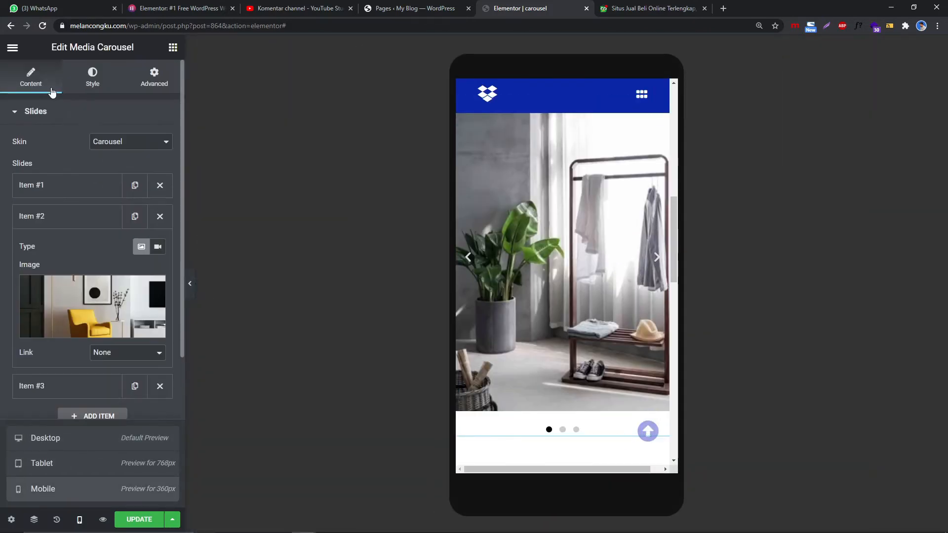
{"action": "scroll", "coordinate": [129, 338], "scroll_direction": "down", "scroll_amount": 4}
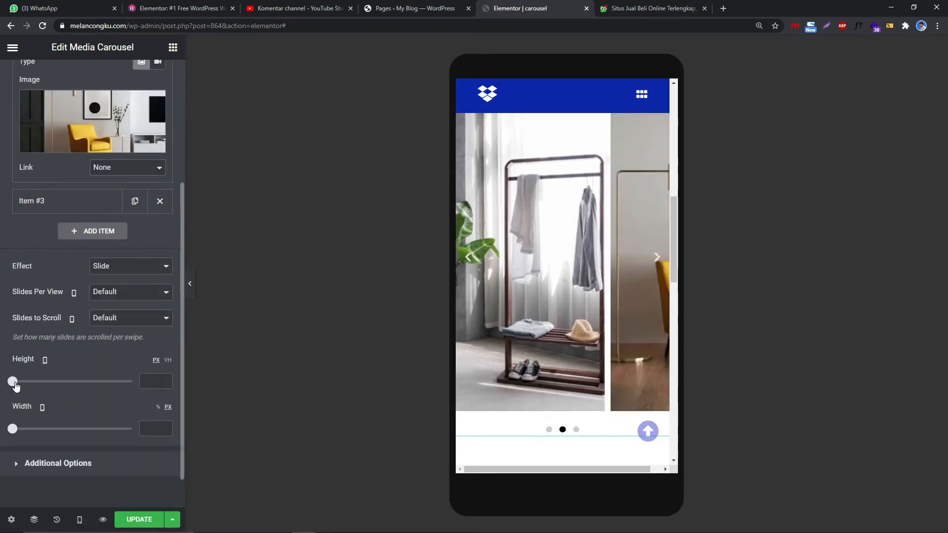
{"action": "left_click_drag", "start_coordinate": [15, 383], "coordinate": [41, 384]}
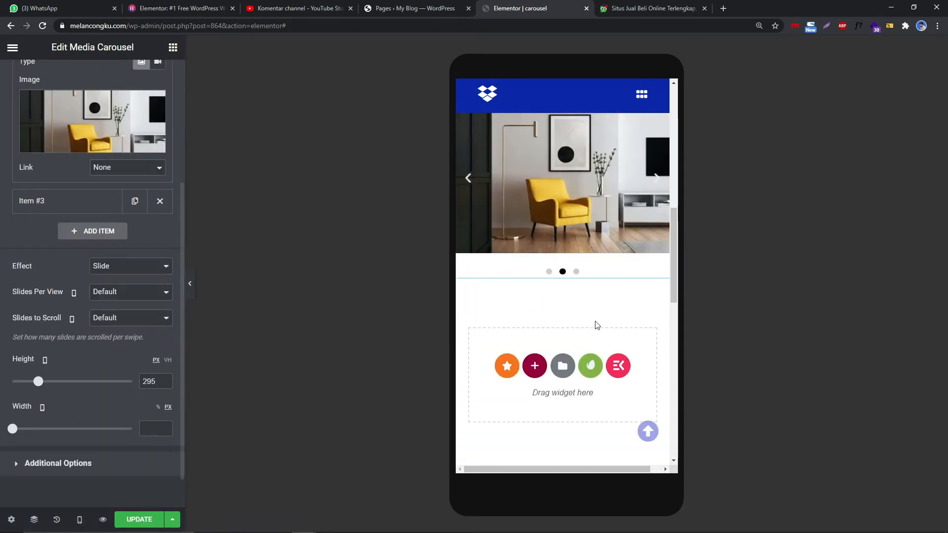
{"action": "scroll", "coordinate": [549, 325], "scroll_direction": "up", "scroll_amount": 1}
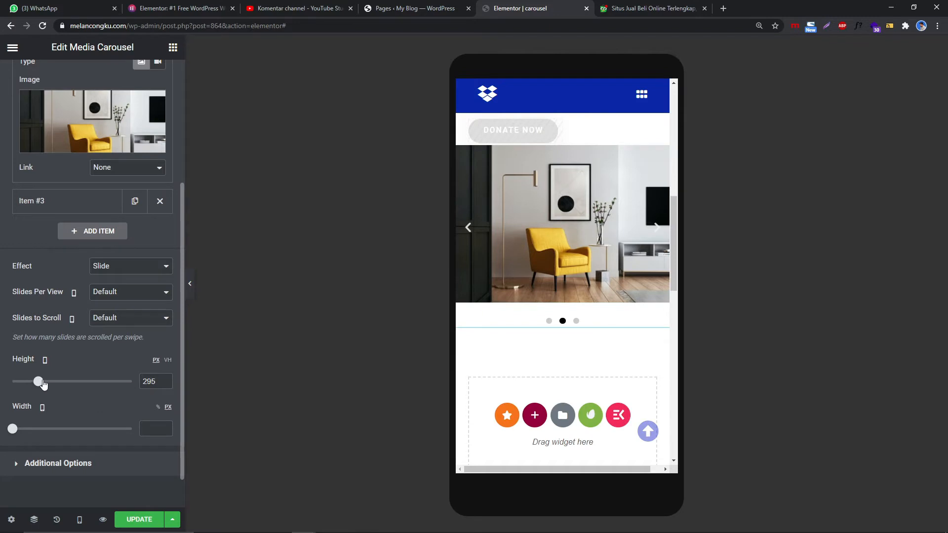
{"action": "mouse_move", "coordinate": [39, 382]}
{"action": "left_mouse_down"}
{"action": "mouse_move", "coordinate": [76, 381]}
{"action": "mouse_move", "coordinate": [30, 379]}
{"action": "left_mouse_up"}
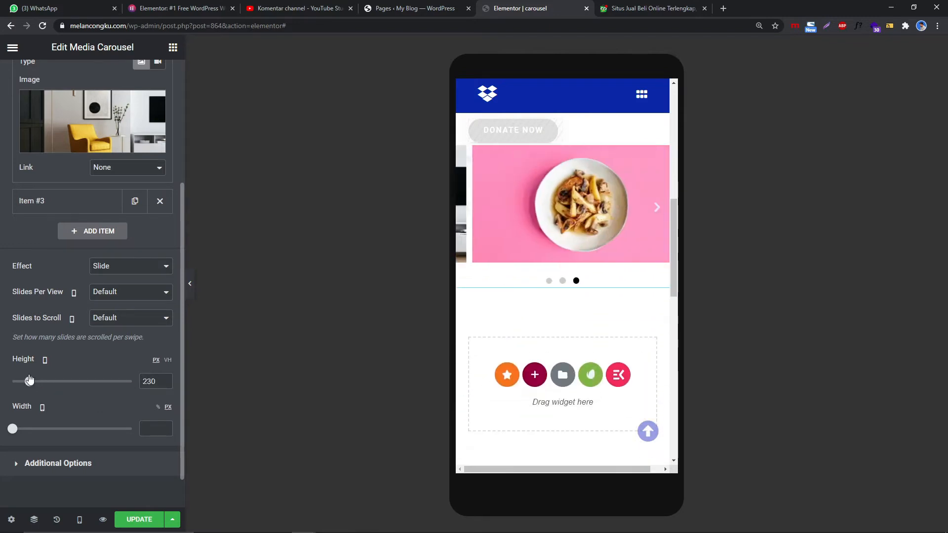
{"action": "scroll", "coordinate": [408, 315], "scroll_direction": "up", "scroll_amount": 1}
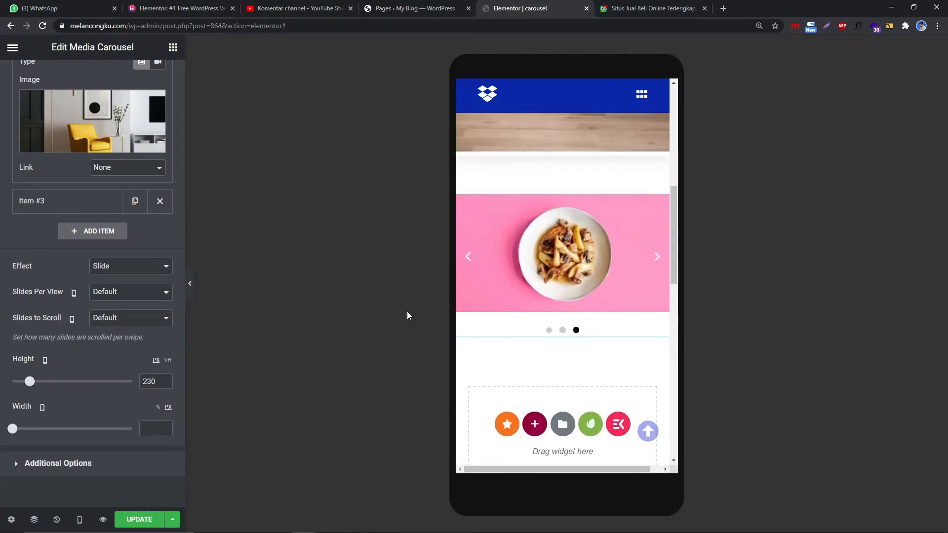
- Preview the Media Carousel's slides in the mobile view without the editing panel, and return to the Desktop view
{"action": "left_click", "coordinate": [190, 284]}
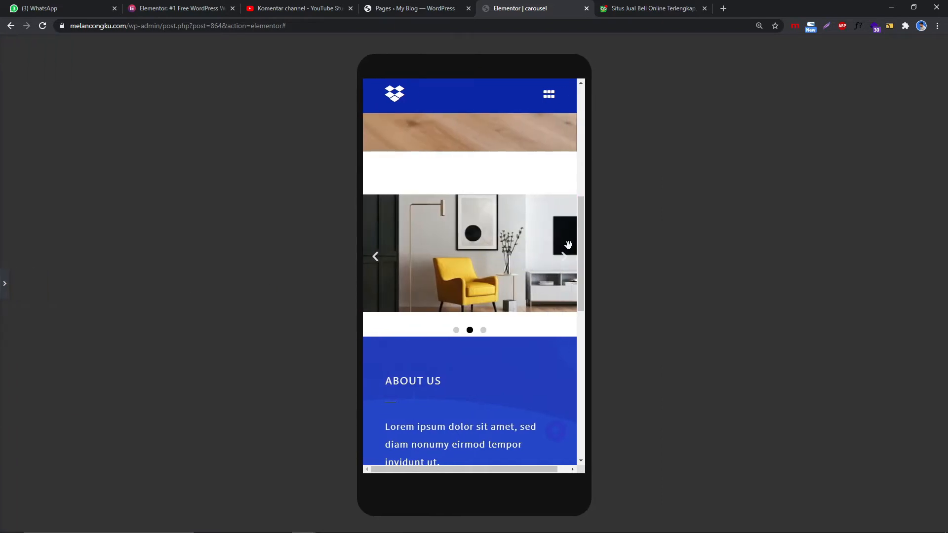
{"action": "left_click", "coordinate": [569, 253]}
{"action": "left_click", "coordinate": [4, 283]}
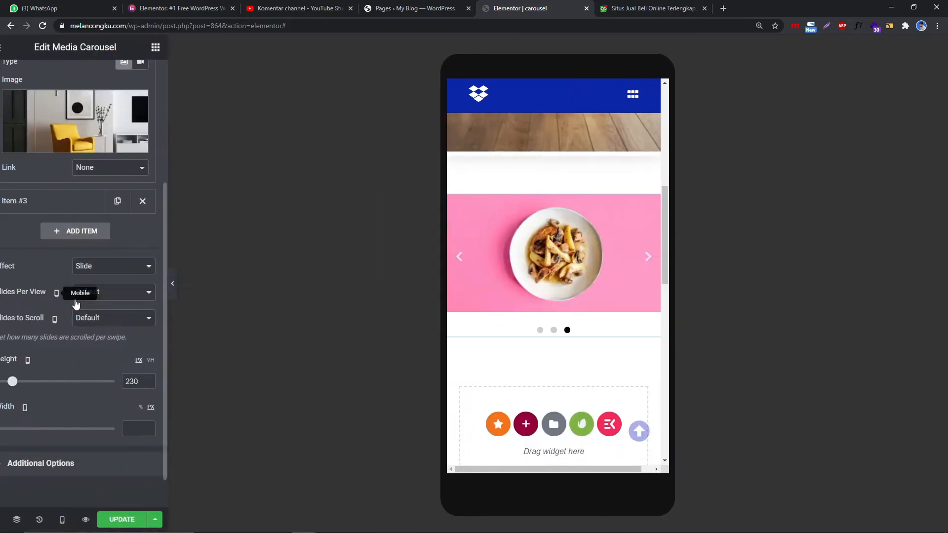
{"action": "left_click", "coordinate": [79, 519]}
{"action": "left_click", "coordinate": [46, 438]}
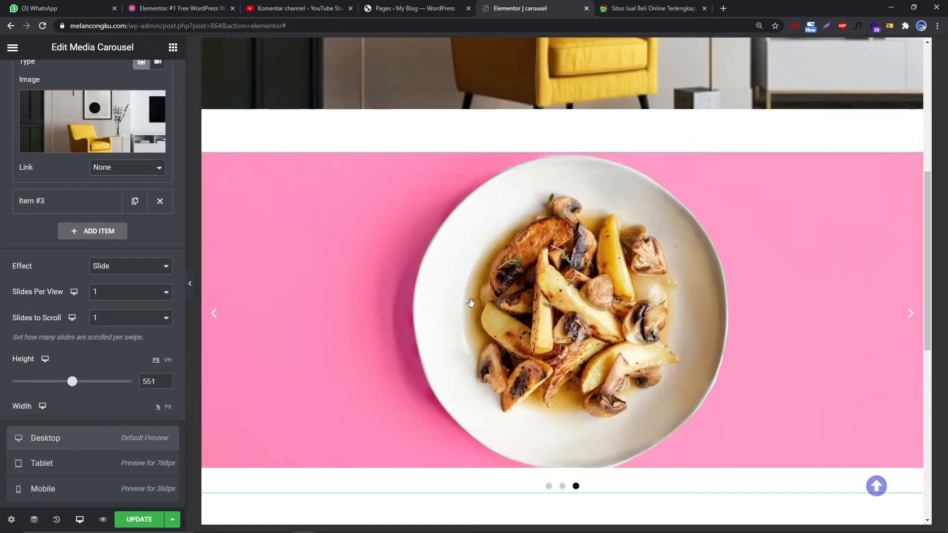
- Add a Spacer widget in the empty area below the Media Carousel
{"action": "scroll", "coordinate": [538, 222], "scroll_direction": "down", "scroll_amount": 5}
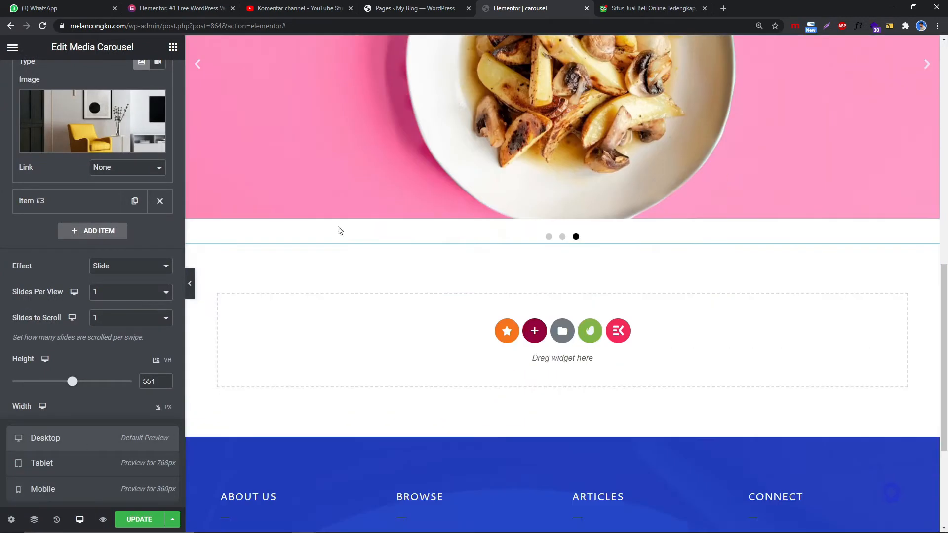
{"action": "left_click", "coordinate": [172, 47]}
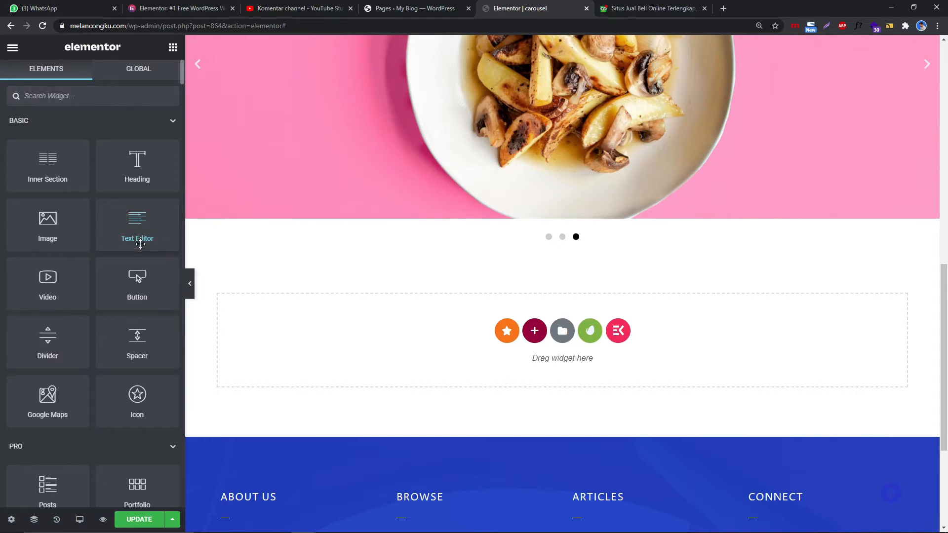
{"action": "left_click_drag", "start_coordinate": [153, 336], "coordinate": [425, 313]}
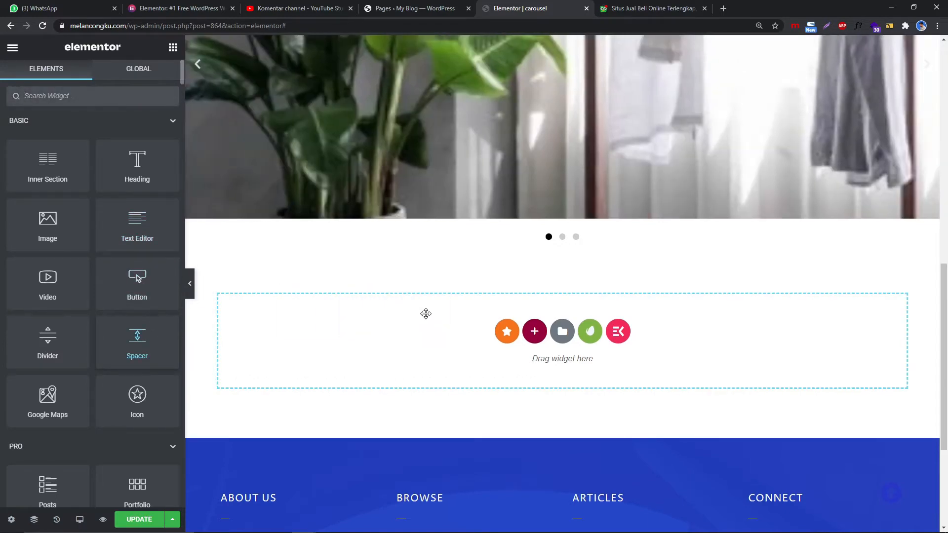
- Add a new section with two equal columns below the full-width Media Carousel
{"action": "left_click", "coordinate": [173, 48]}
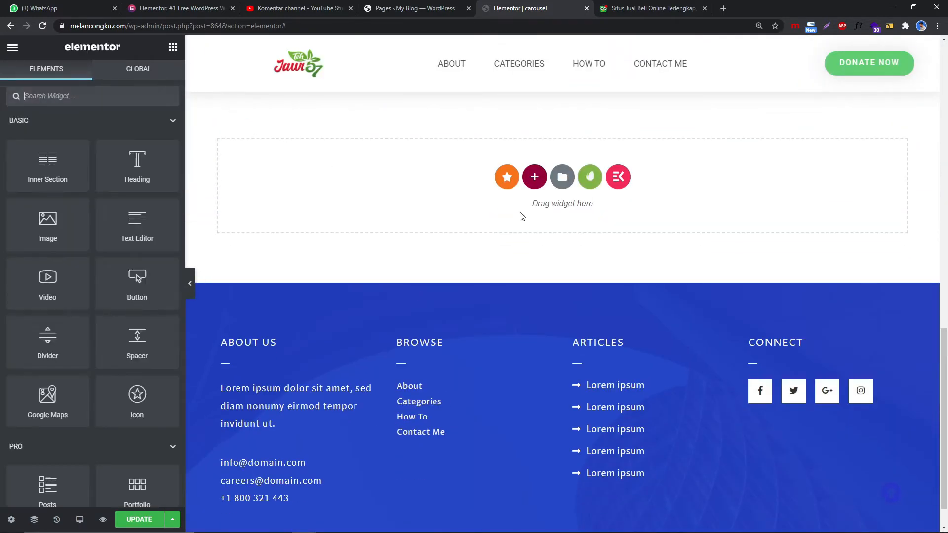
{"action": "left_click", "coordinate": [534, 179]}
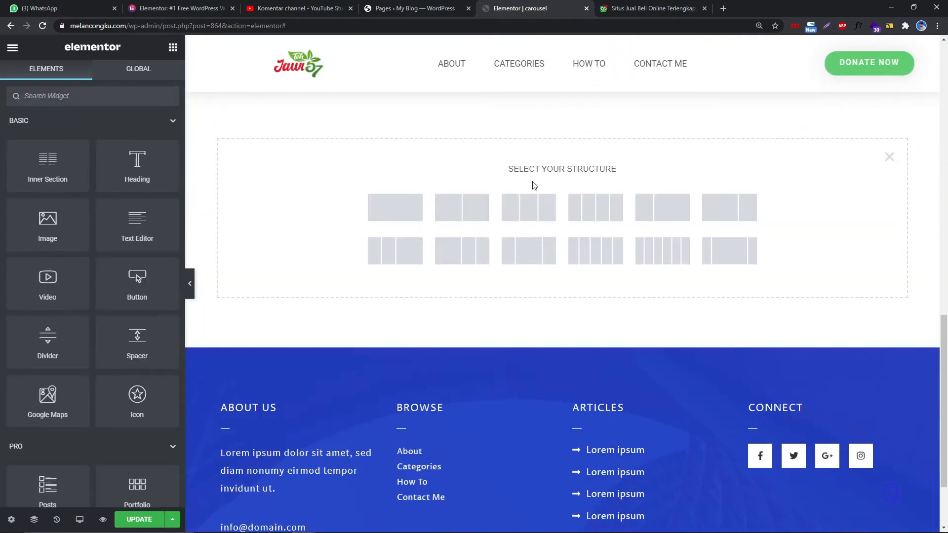
{"action": "left_click", "coordinate": [460, 210]}
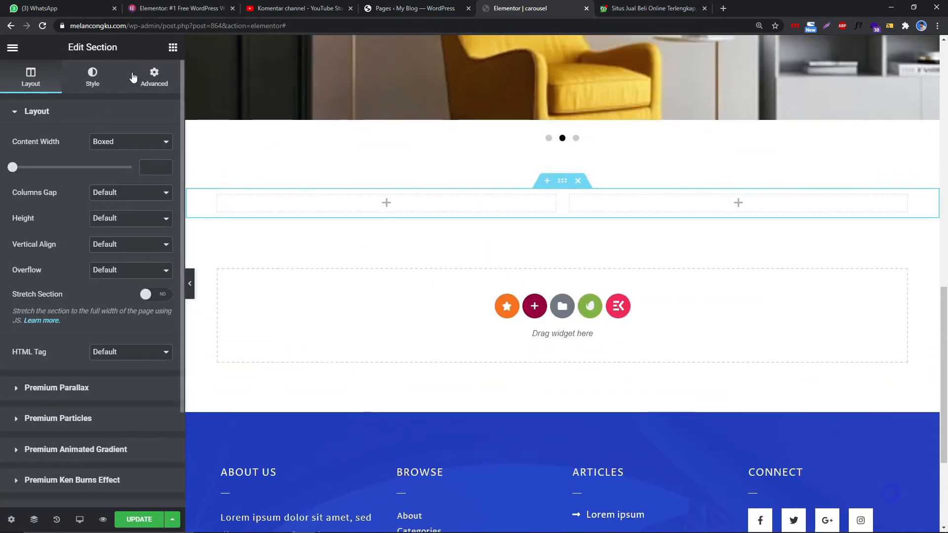
- Add a Heading widget to the new section's right column and a Text Editor widget beneath it
{"action": "left_click", "coordinate": [173, 49]}
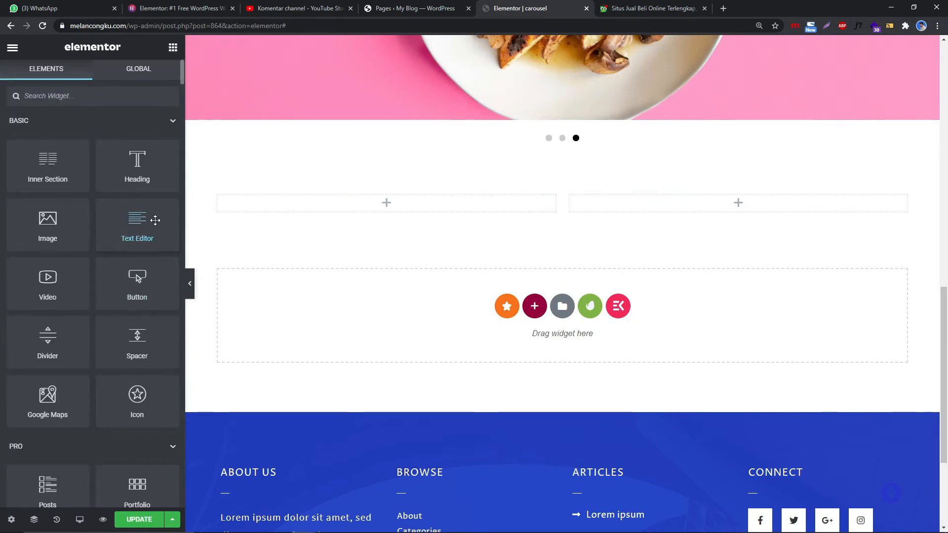
{"action": "scroll", "coordinate": [218, 233], "scroll_direction": "down", "scroll_amount": 2}
{"action": "left_click_drag", "start_coordinate": [137, 166], "coordinate": [663, 110]}
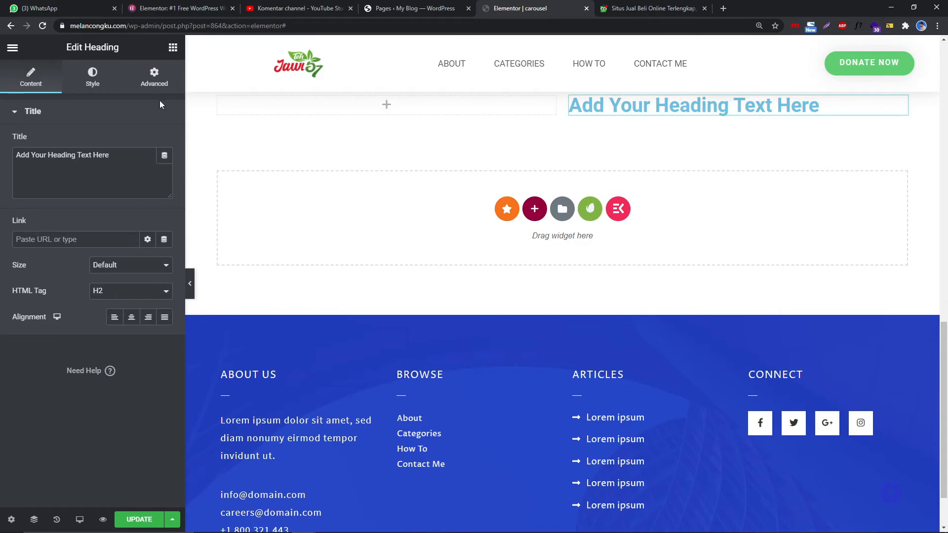
{"action": "left_click", "coordinate": [173, 48]}
{"action": "left_click_drag", "start_coordinate": [144, 219], "coordinate": [648, 109]}
- Set the vertical alignment of the right column holding the heading and text to Middle
{"action": "scroll", "coordinate": [575, 187], "scroll_direction": "up", "scroll_amount": 2}
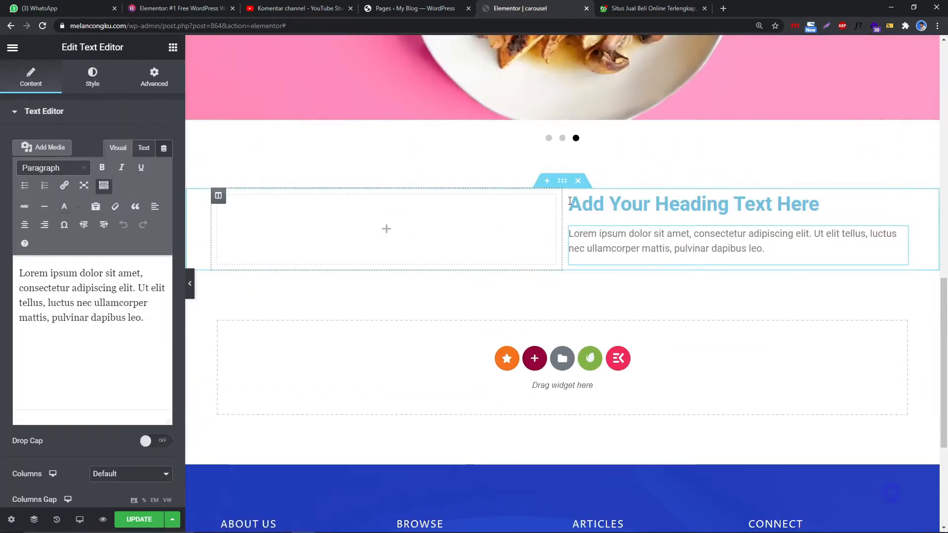
{"action": "left_click", "coordinate": [570, 195]}
{"action": "left_click", "coordinate": [127, 167]}
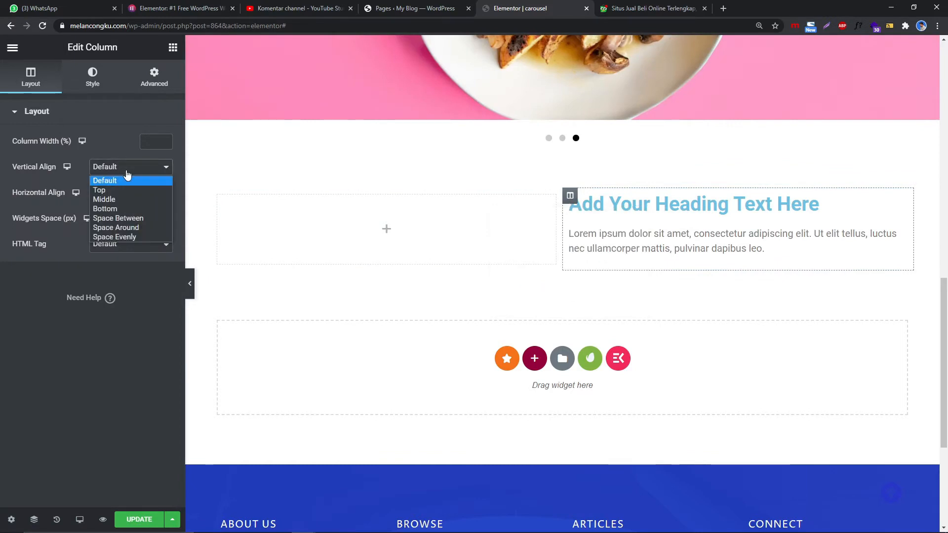
{"action": "left_click", "coordinate": [126, 201]}
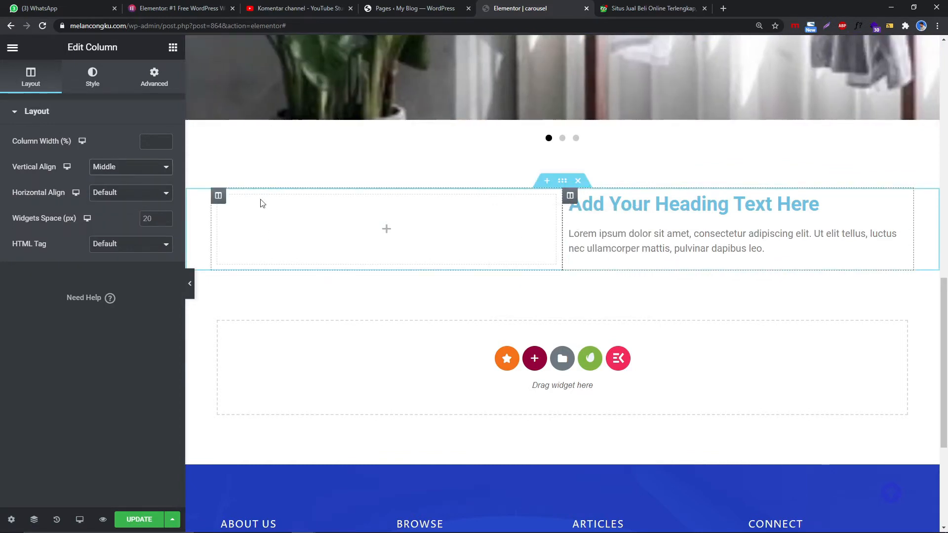
- Find the Media Carousel widget by searching for "media" and place it in the section's empty left column
{"action": "left_click", "coordinate": [172, 47]}
{"action": "scroll", "coordinate": [93, 281], "scroll_direction": "down", "scroll_amount": 6}
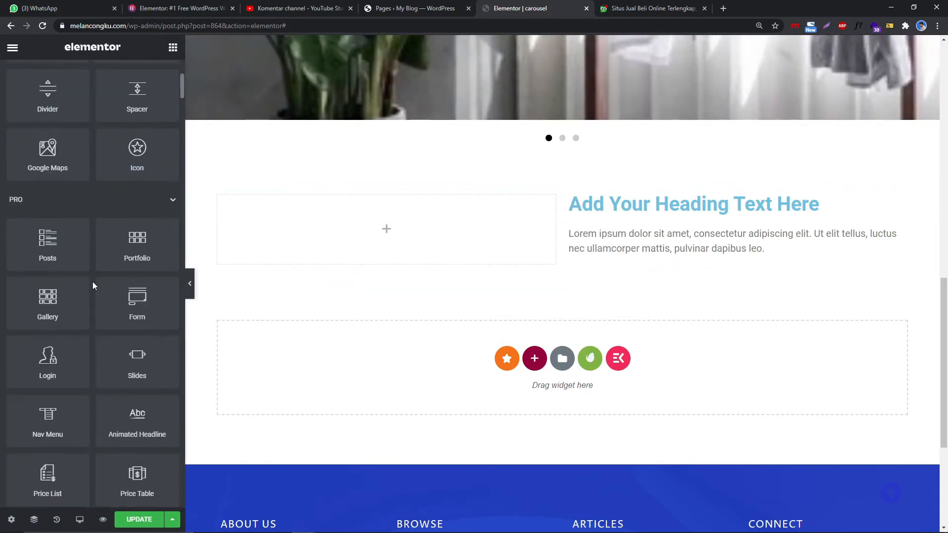
{"action": "scroll", "coordinate": [132, 350], "scroll_direction": "down", "scroll_amount": 1}
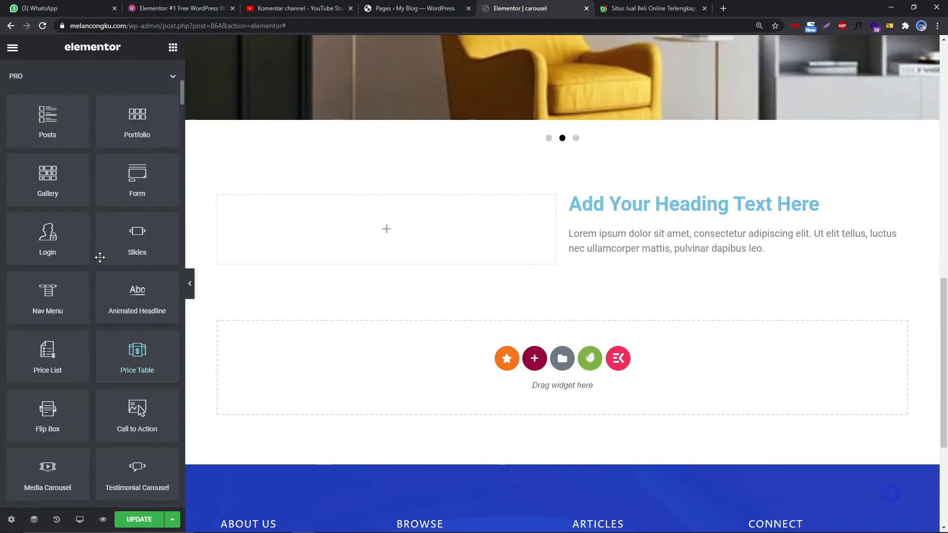
{"action": "scroll", "coordinate": [95, 250], "scroll_direction": "down", "scroll_amount": 5}
{"action": "scroll", "coordinate": [105, 329], "scroll_direction": "up", "scroll_amount": 6}
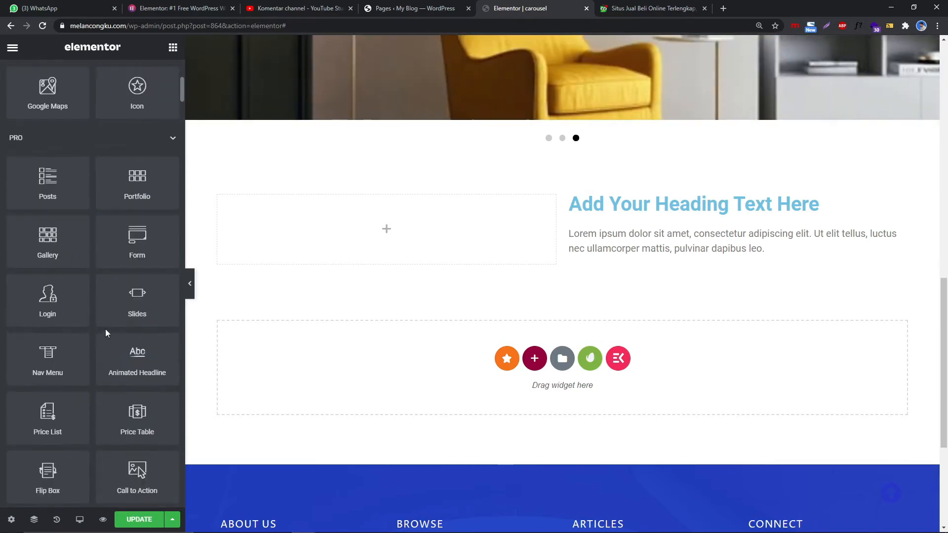
{"action": "scroll", "coordinate": [106, 329], "scroll_direction": "up", "scroll_amount": 6}
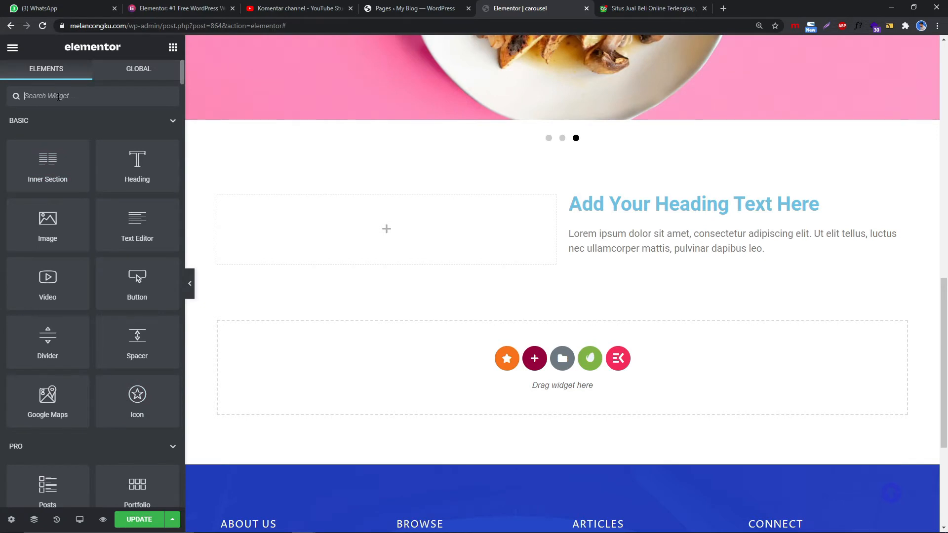
{"action": "left_click", "coordinate": [58, 97]}
{"action": "type", "text": "media"}
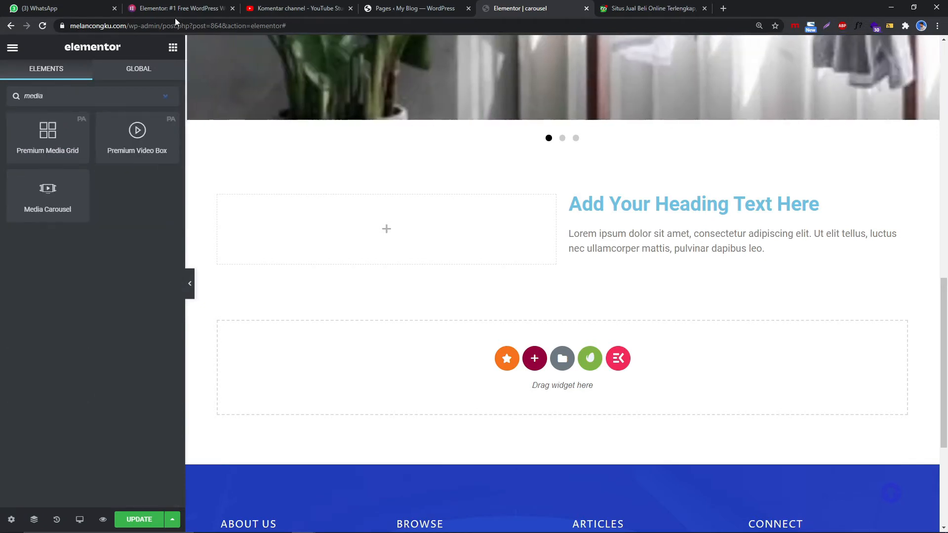
{"action": "left_click_drag", "start_coordinate": [65, 188], "coordinate": [432, 228]}
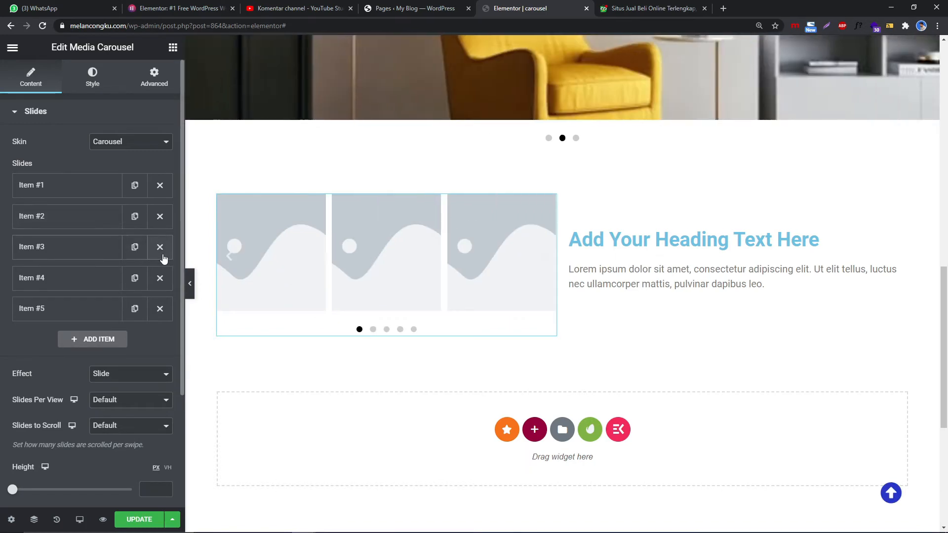
- Remove three placeholder slides from the new Media Carousel, keeping only Item #1 and Item #2
{"action": "left_click", "coordinate": [166, 279]}
{"action": "left_click", "coordinate": [160, 279]}
{"action": "left_click", "coordinate": [160, 247]}
- Set the image of slide Item #1 to maxresdefault.jpg, the yellow calculator picture, from the media library
{"action": "left_click", "coordinate": [66, 187]}
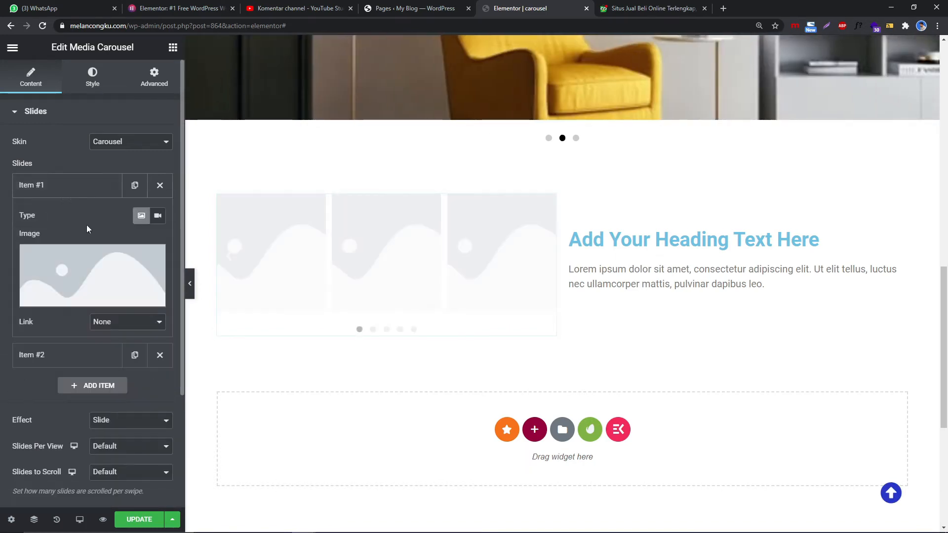
{"action": "left_click", "coordinate": [99, 270]}
{"action": "scroll", "coordinate": [366, 300], "scroll_direction": "down", "scroll_amount": 15}
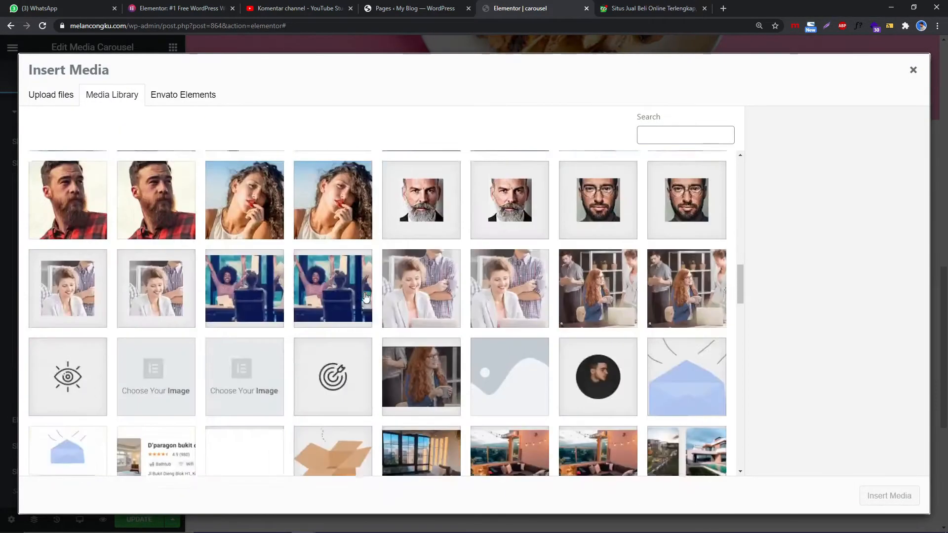
{"action": "scroll", "coordinate": [366, 301], "scroll_direction": "down", "scroll_amount": 6}
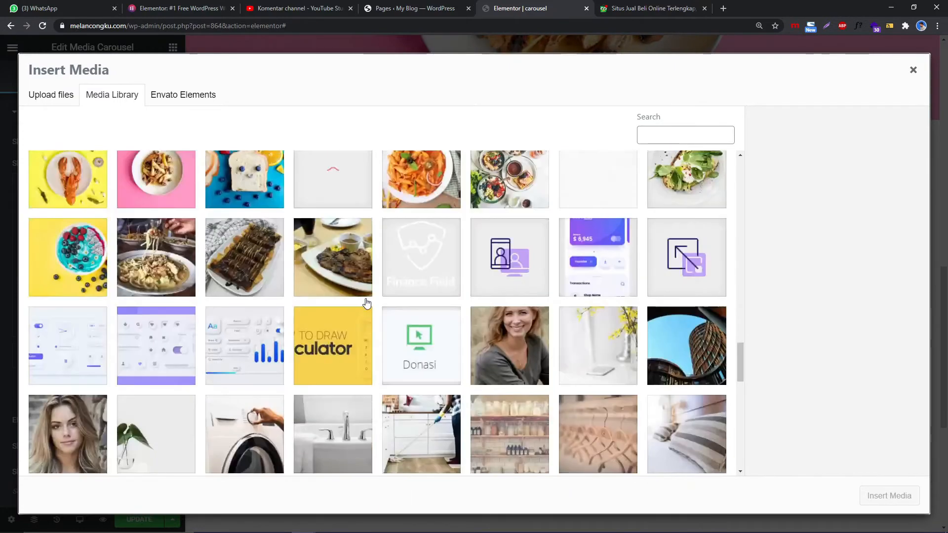
{"action": "left_click", "coordinate": [316, 359]}
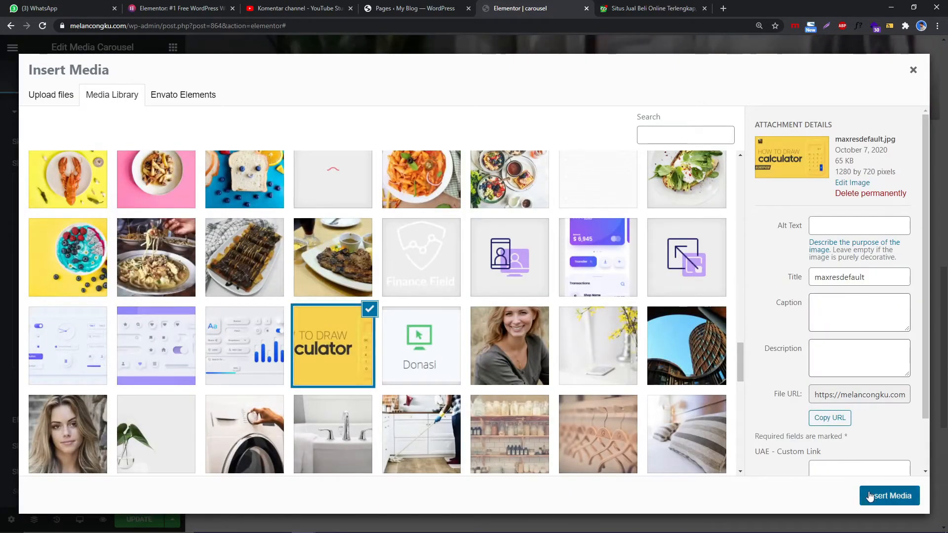
{"action": "left_click", "coordinate": [870, 496]}
{"action": "left_click", "coordinate": [64, 188]}
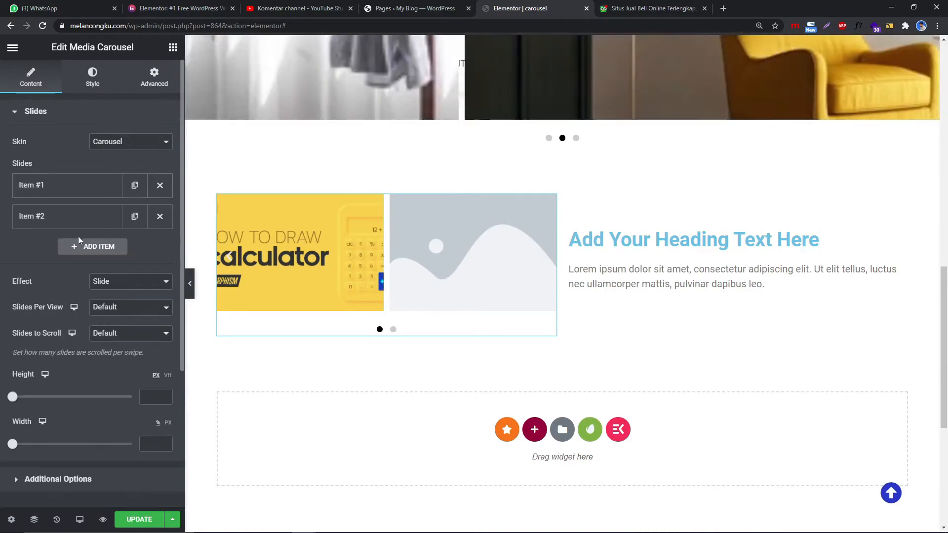
- Set the image of slide Item #2 to pexels-photo-1162540.jpeg, the food plate on pink, from the media library
{"action": "left_click", "coordinate": [78, 238]}
{"action": "left_click", "coordinate": [93, 325]}
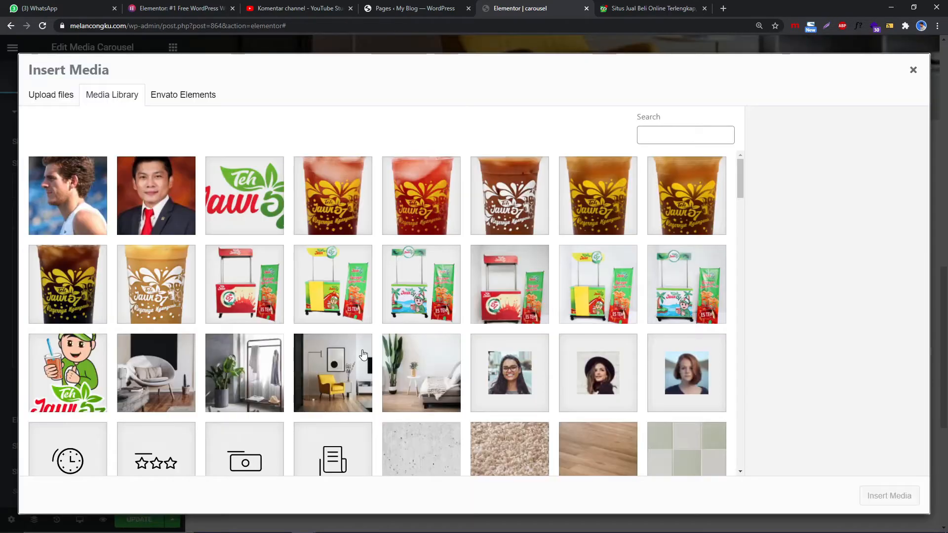
{"action": "scroll", "coordinate": [363, 354], "scroll_direction": "down", "scroll_amount": 15}
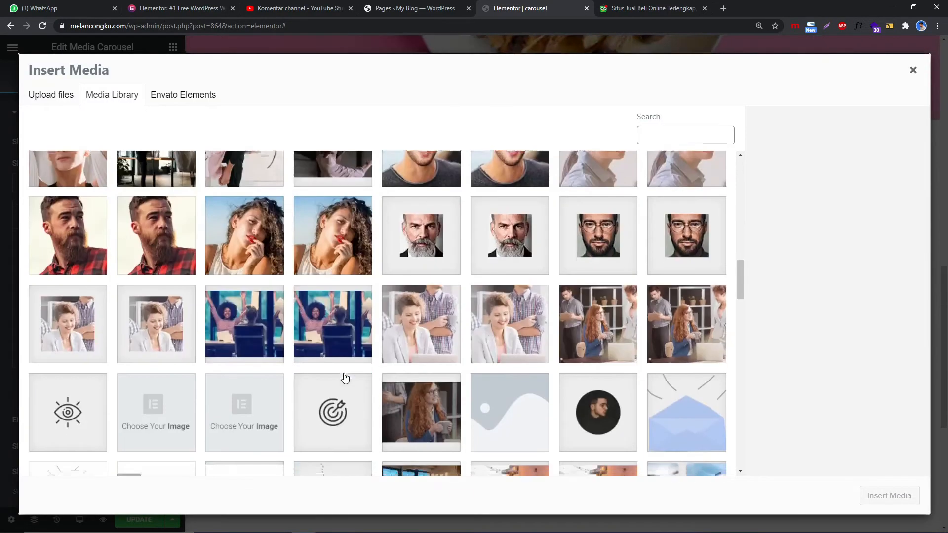
{"action": "scroll", "coordinate": [345, 378], "scroll_direction": "down", "scroll_amount": 15}
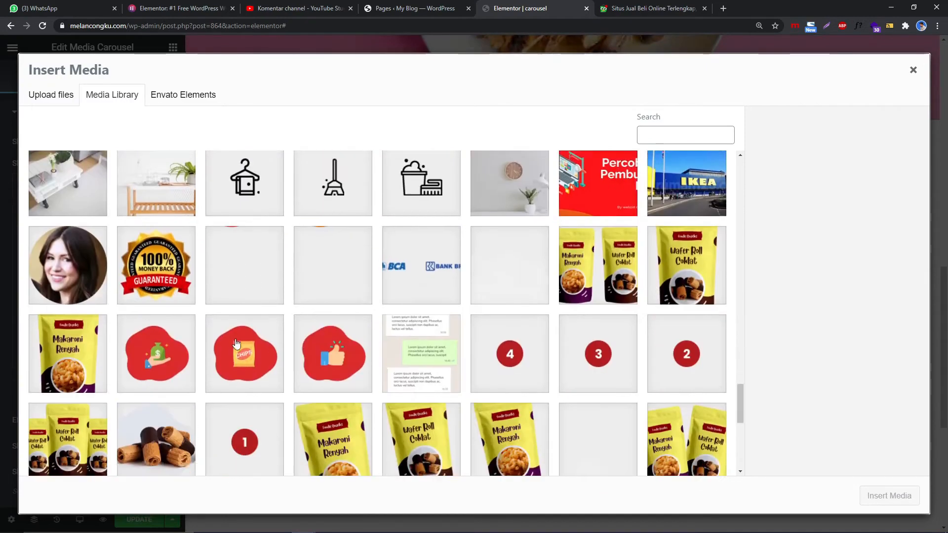
{"action": "scroll", "coordinate": [327, 360], "scroll_direction": "up", "scroll_amount": 10}
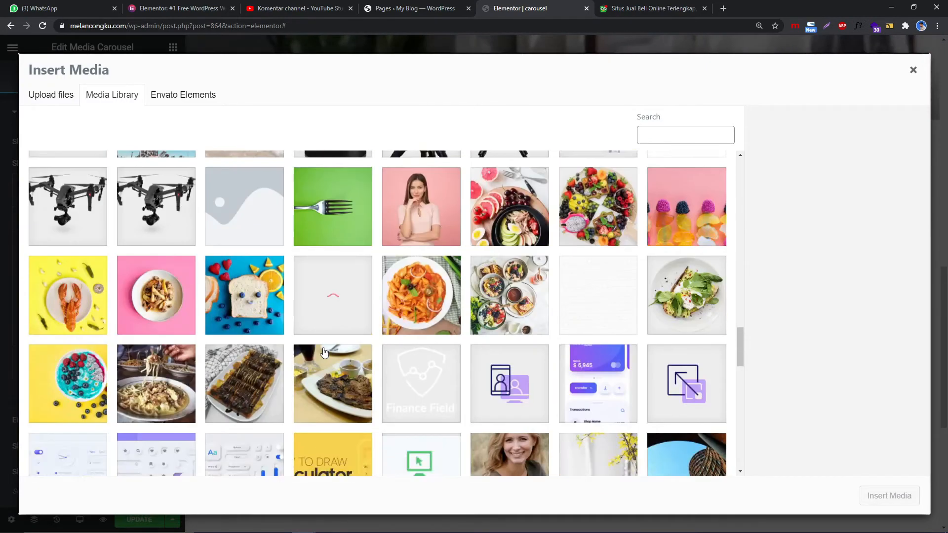
{"action": "left_click", "coordinate": [240, 397]}
{"action": "left_click", "coordinate": [189, 395]}
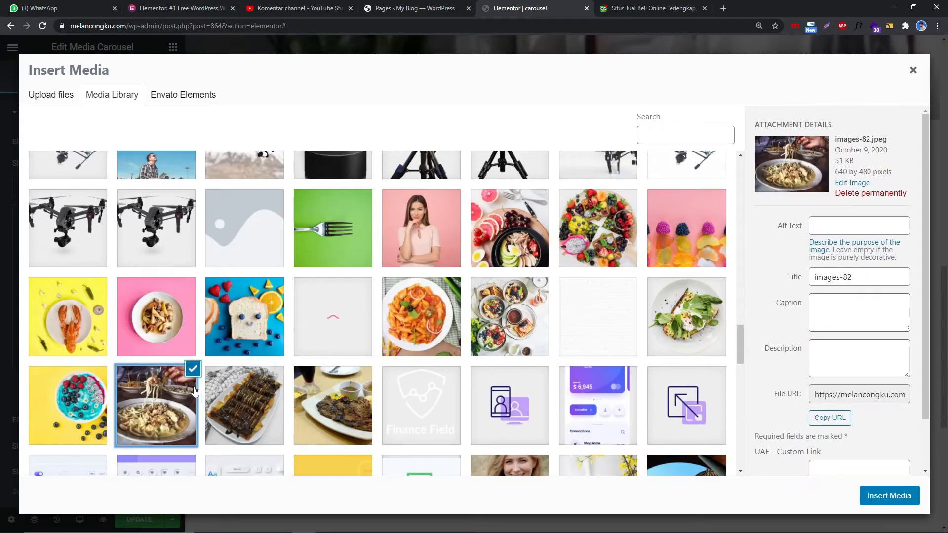
{"action": "left_click", "coordinate": [196, 341]}
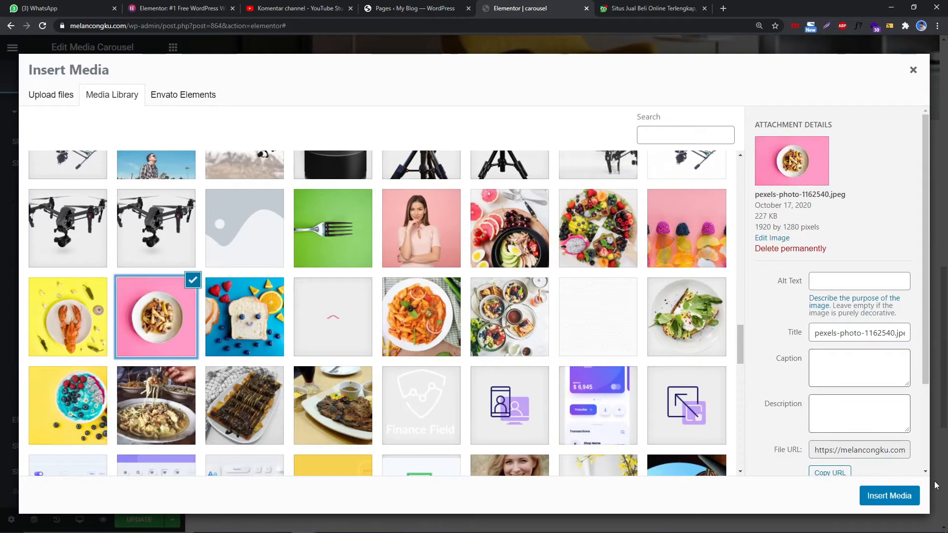
{"action": "left_click", "coordinate": [889, 496]}
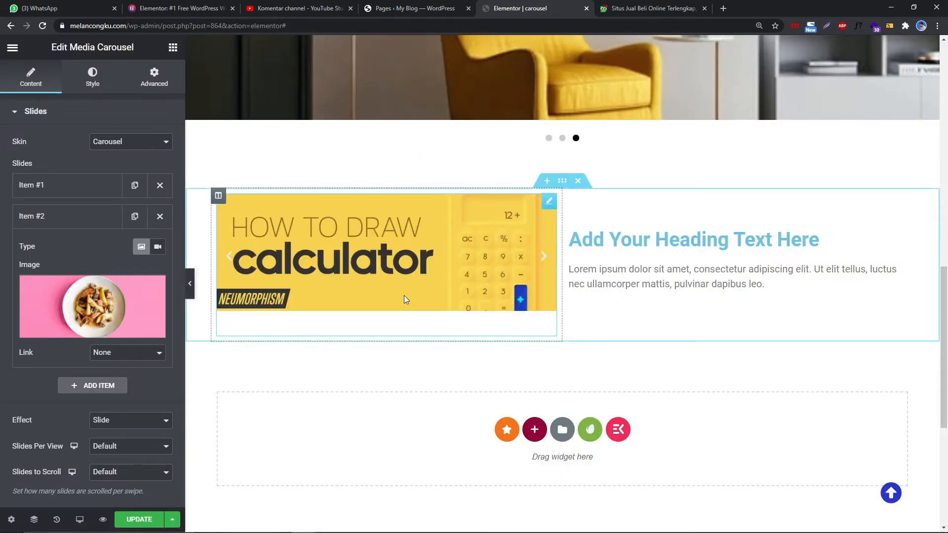
- Keep the carousel's Slide effect and set both Slides Per View and Slides to Scroll to 1
{"action": "left_click", "coordinate": [146, 421]}
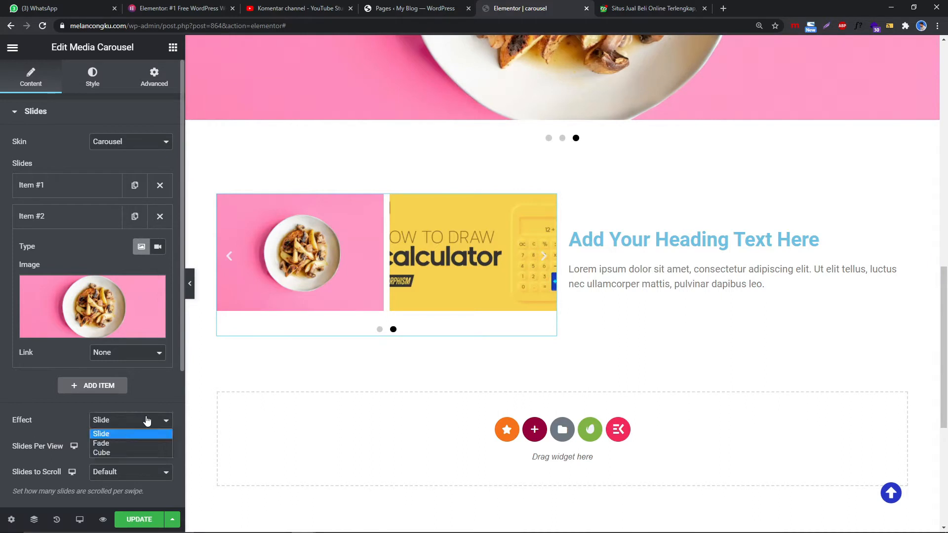
{"action": "left_click", "coordinate": [108, 434]}
{"action": "scroll", "coordinate": [69, 411], "scroll_direction": "down", "scroll_amount": 3}
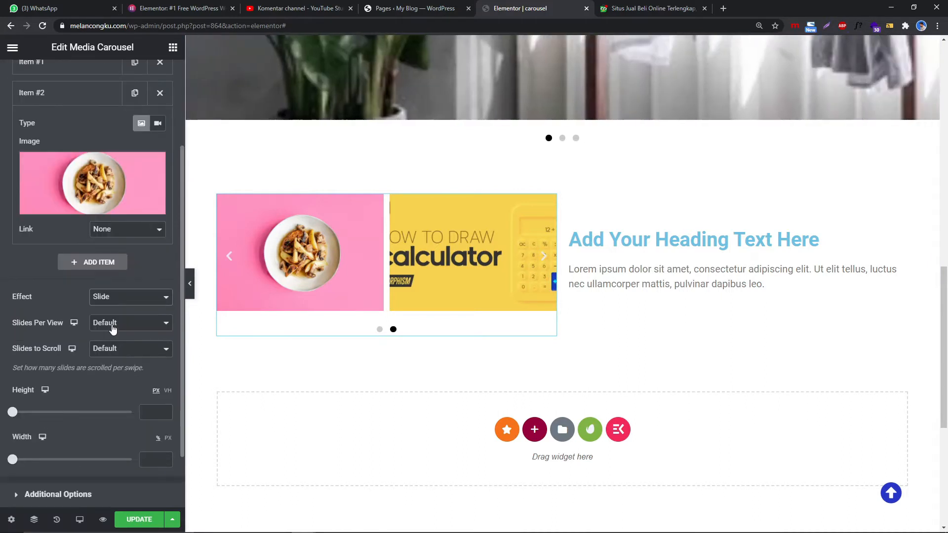
{"action": "left_click", "coordinate": [120, 326]}
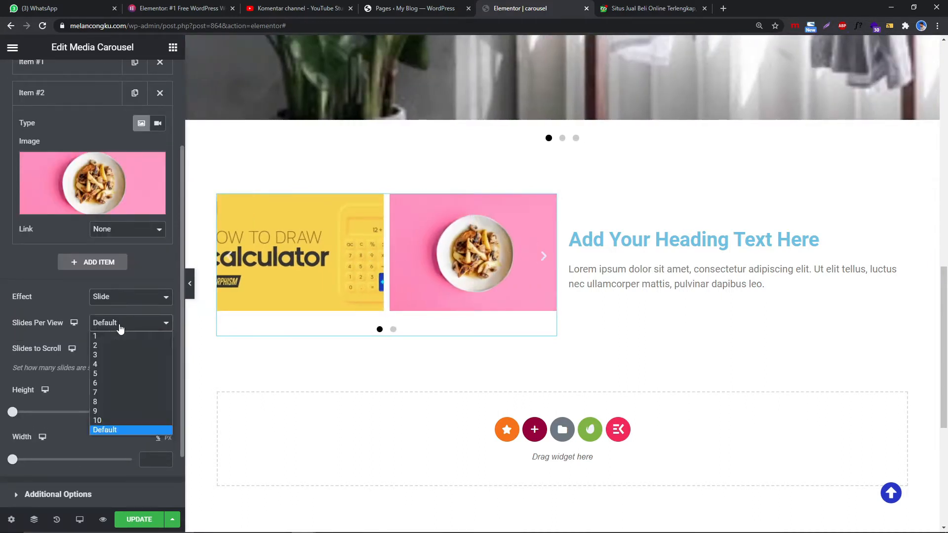
{"action": "left_click", "coordinate": [117, 339]}
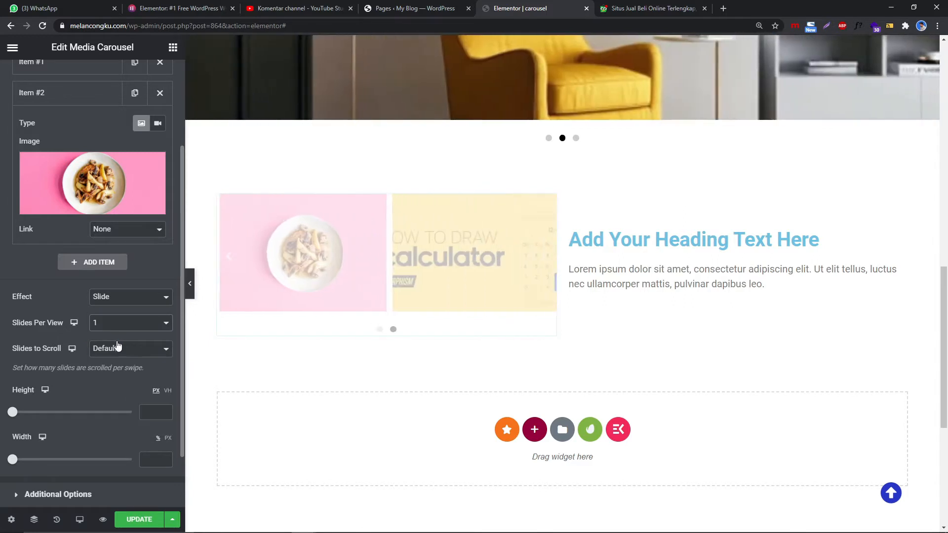
{"action": "left_click", "coordinate": [117, 345]}
{"action": "left_click", "coordinate": [123, 363]}
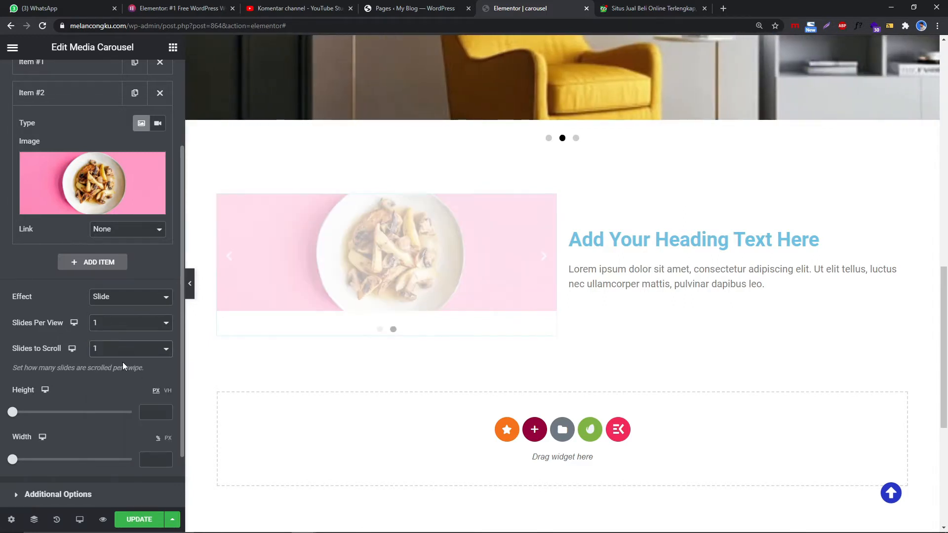
- Set the left column carousel's height to 337 px and open its style settings
{"action": "scroll", "coordinate": [110, 380], "scroll_direction": "down", "scroll_amount": 2}
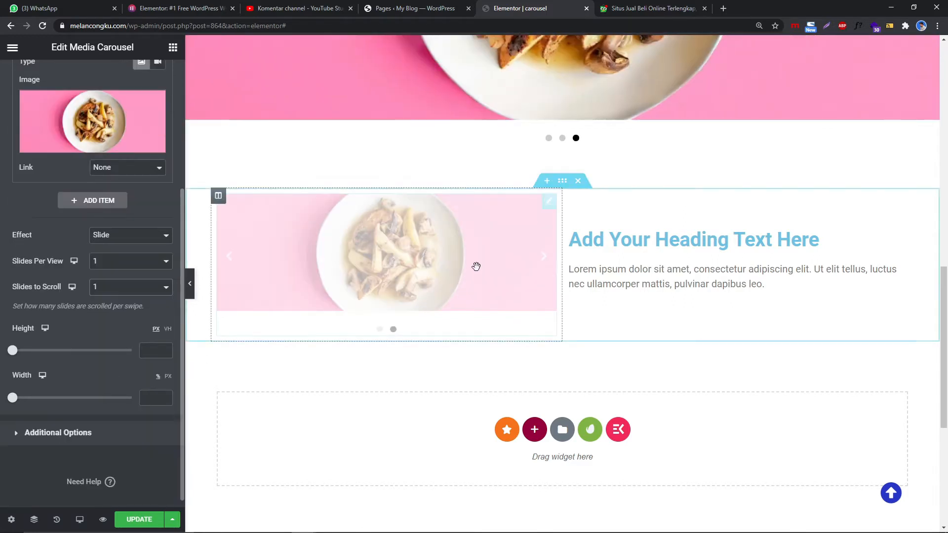
{"action": "left_click_drag", "start_coordinate": [12, 351], "coordinate": [44, 351]}
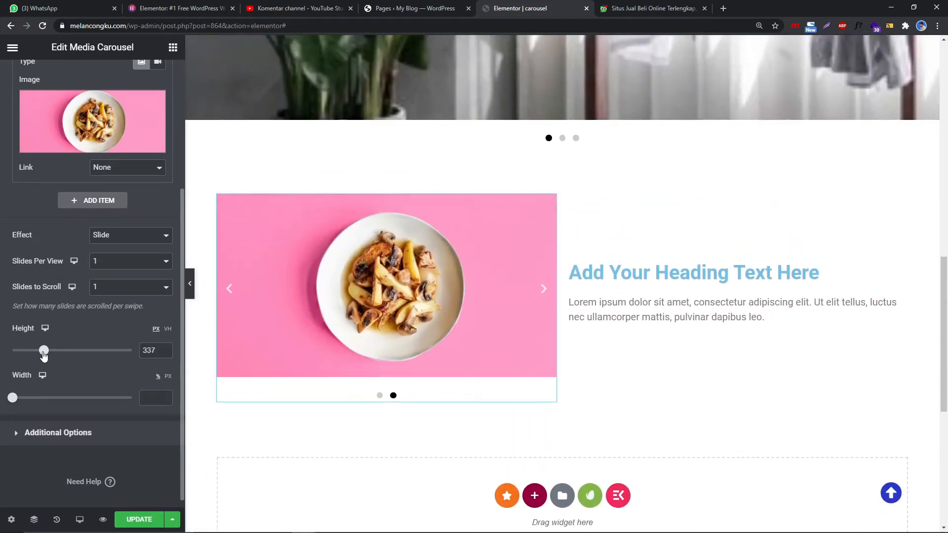
{"action": "scroll", "coordinate": [38, 354], "scroll_direction": "up", "scroll_amount": 4}
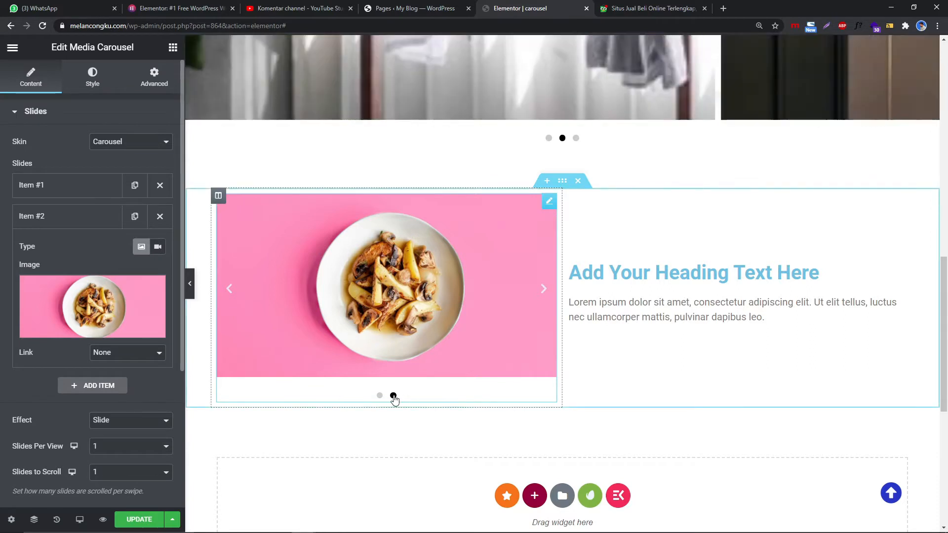
{"action": "left_click", "coordinate": [86, 85]}
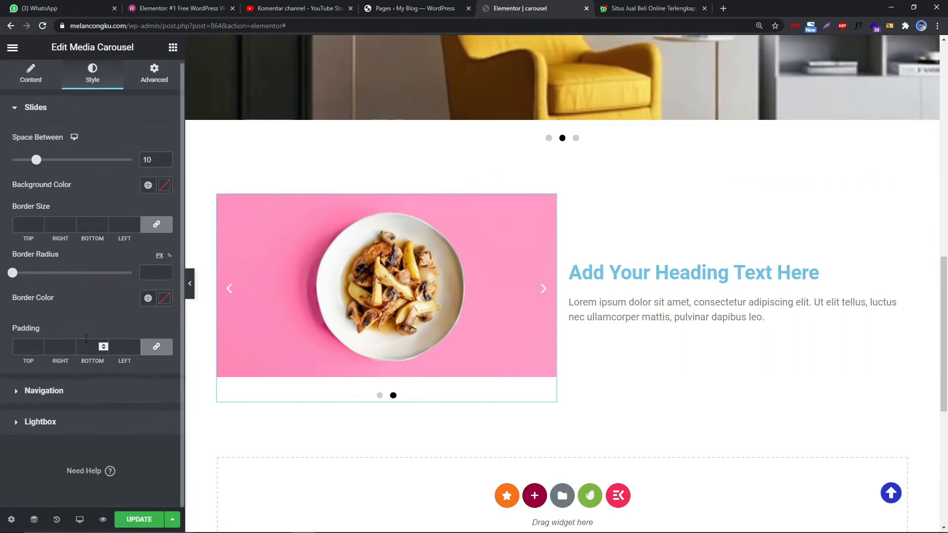
- Set the left column carousel's pagination position to Inside and its slides' border radius to 12 px
{"action": "left_click", "coordinate": [77, 403]}
{"action": "left_click", "coordinate": [131, 270]}
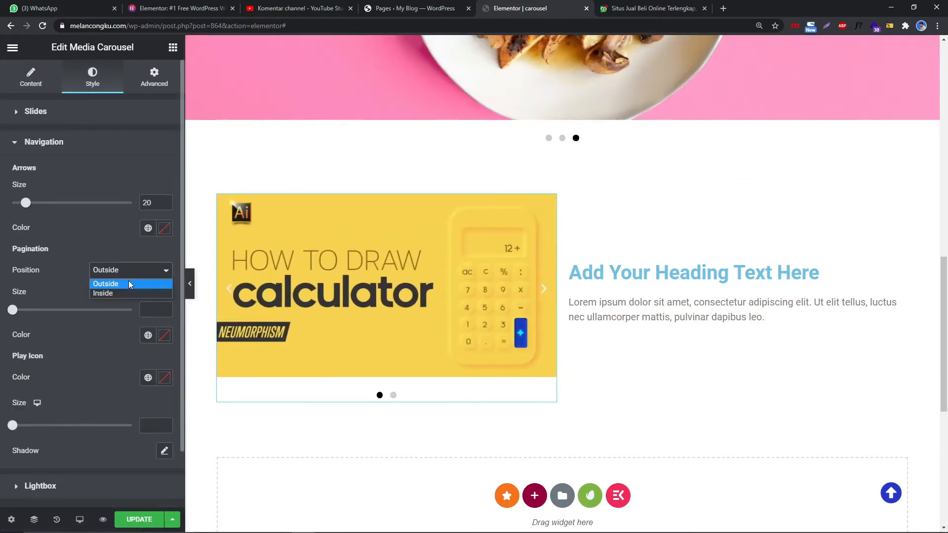
{"action": "left_click", "coordinate": [126, 294]}
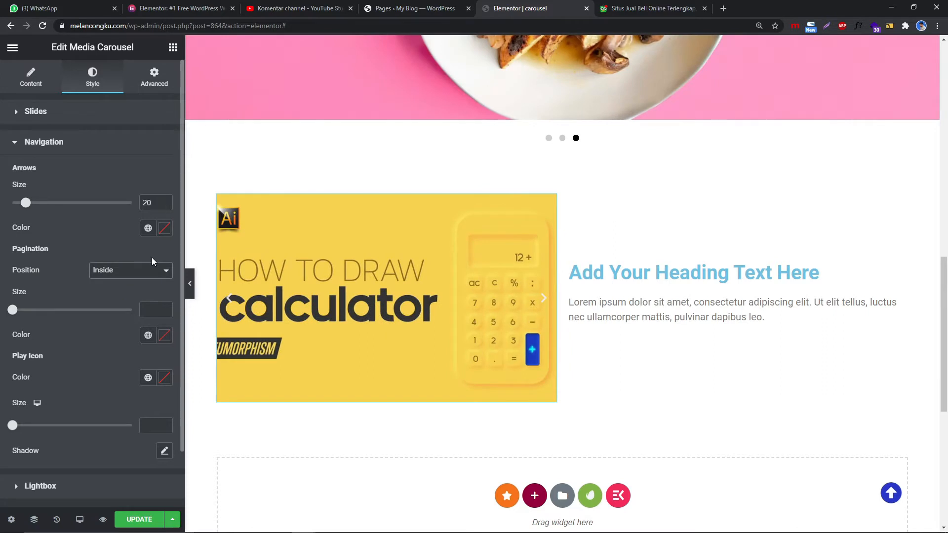
{"action": "left_click", "coordinate": [64, 110]}
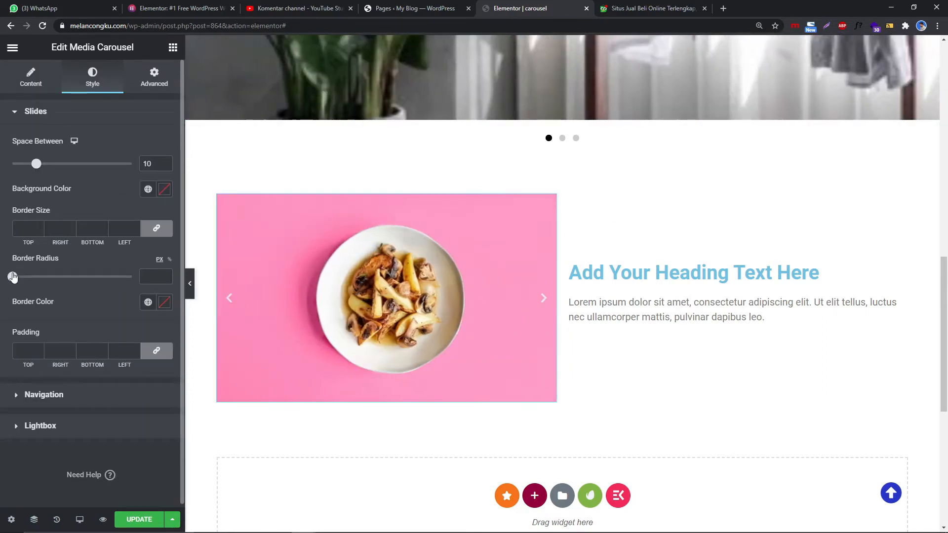
{"action": "left_click_drag", "start_coordinate": [13, 277], "coordinate": [26, 281]}
{"action": "left_click", "coordinate": [191, 289]}
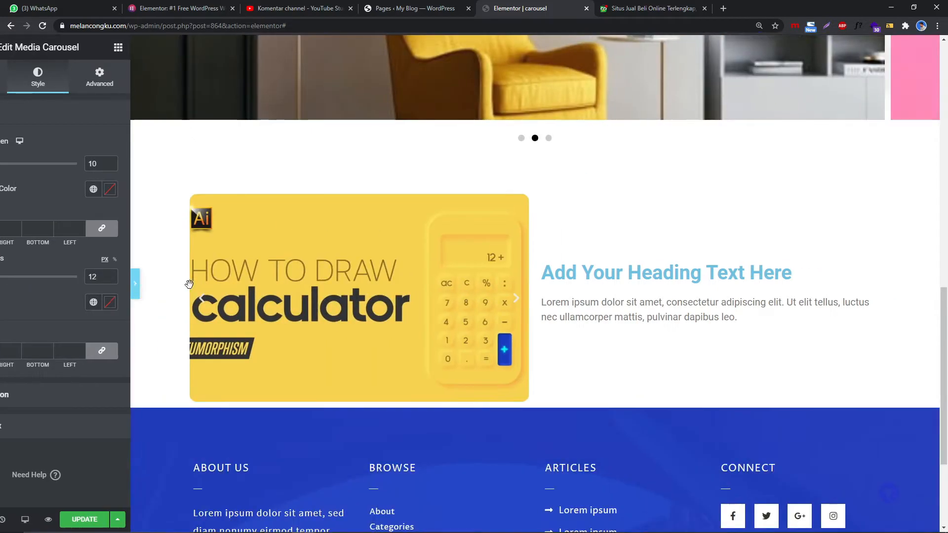
{"action": "left_click", "coordinate": [4, 286]}
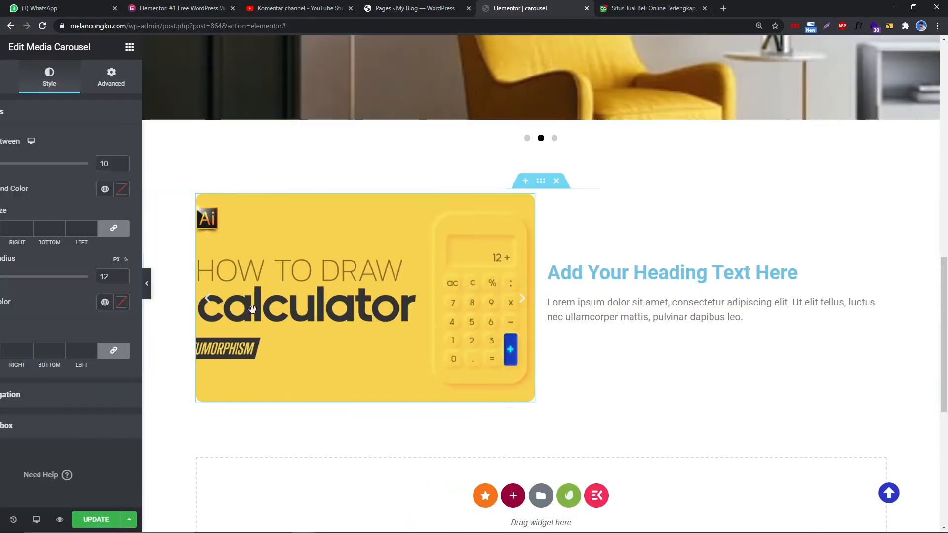
- Give the section holding the carousel and text a Min Height of 564 px
{"action": "left_click", "coordinate": [564, 182]}
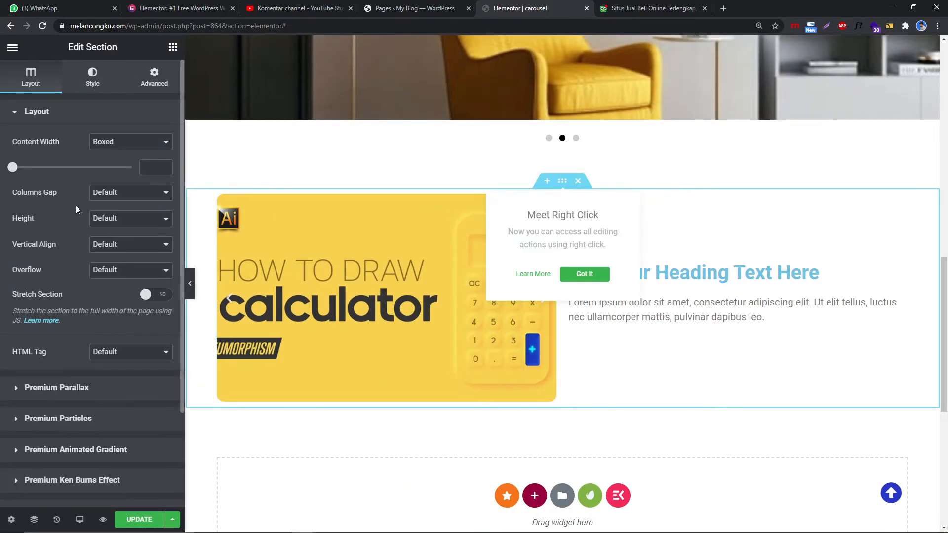
{"action": "left_click", "coordinate": [124, 218]}
{"action": "left_click", "coordinate": [104, 250]}
{"action": "left_click_drag", "start_coordinate": [46, 267], "coordinate": [59, 269]}
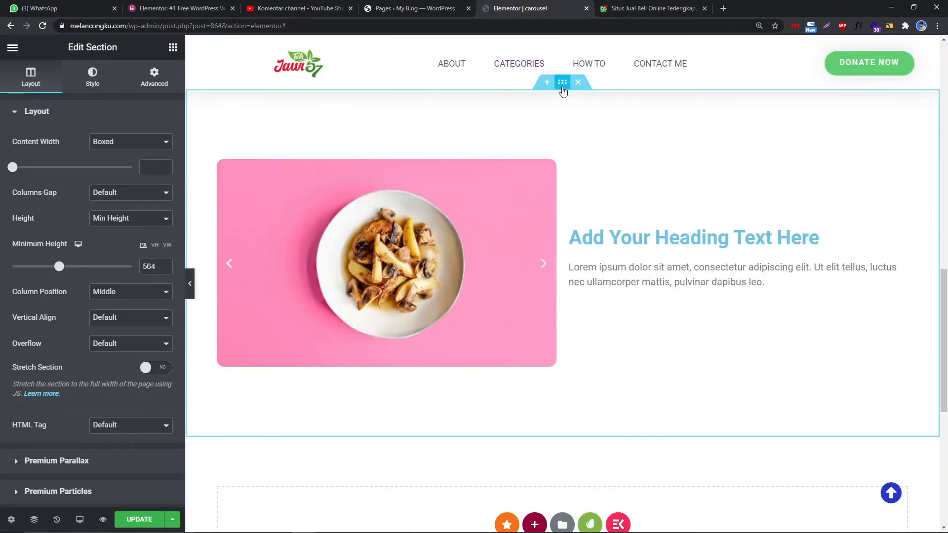
- Give the carousel-and-text section a Classic background in the yellow global color #FDF550
{"action": "left_click", "coordinate": [91, 86]}
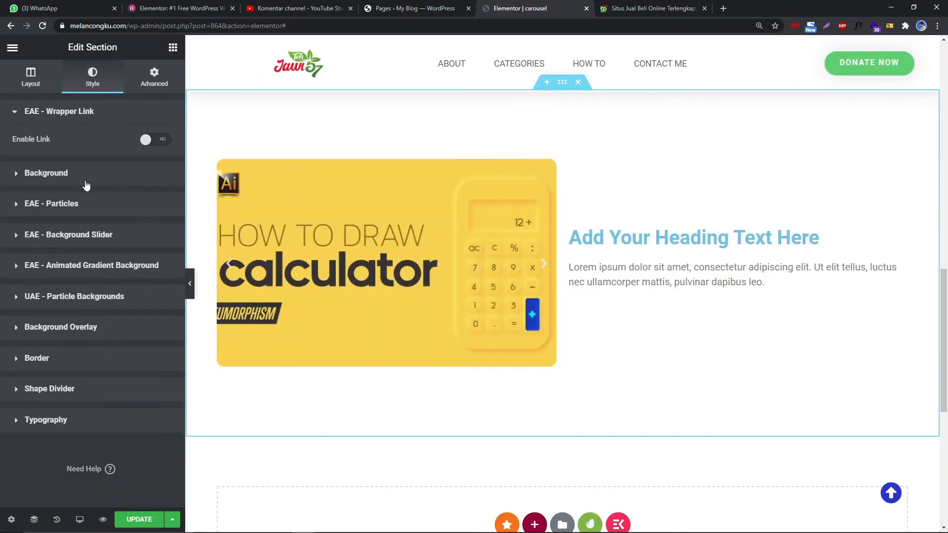
{"action": "left_click", "coordinate": [102, 179]}
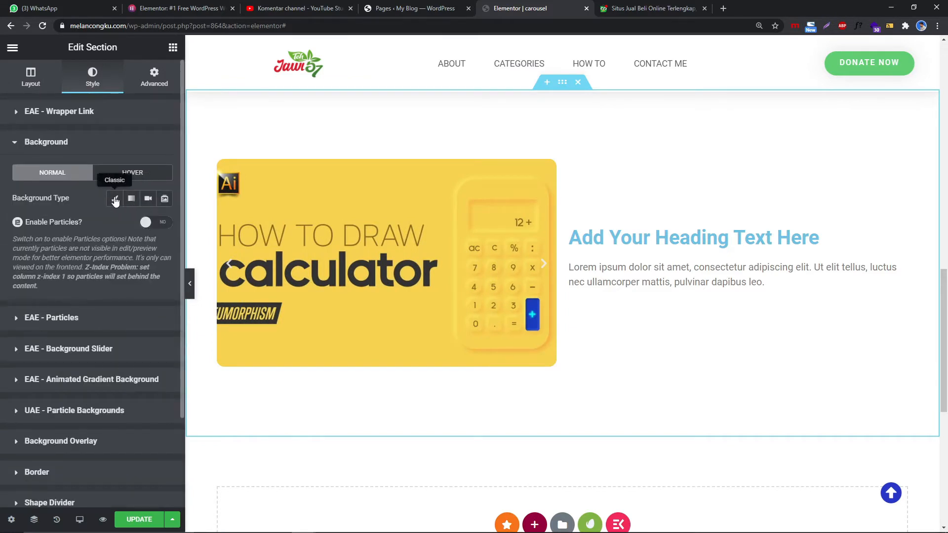
{"action": "left_click", "coordinate": [116, 199]}
{"action": "left_click", "coordinate": [148, 224]}
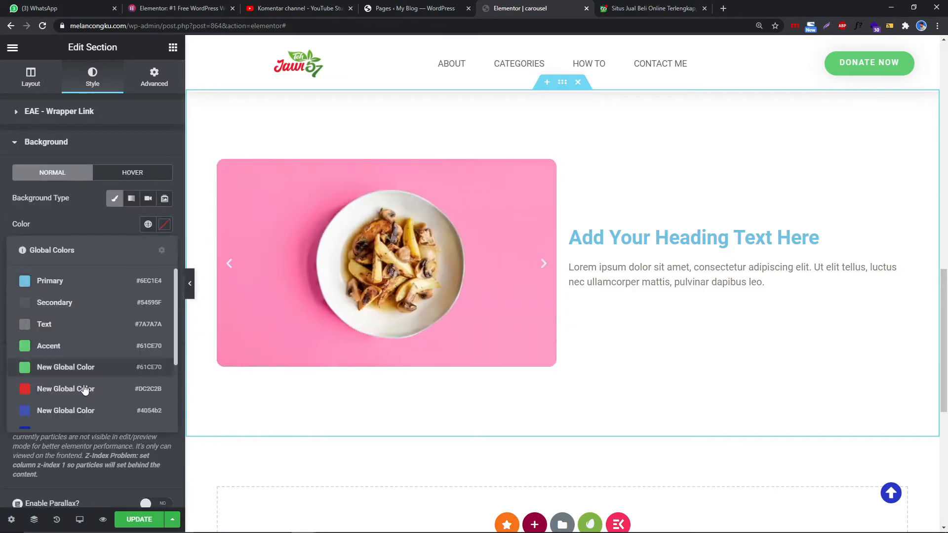
{"action": "scroll", "coordinate": [85, 416], "scroll_direction": "down", "scroll_amount": 3}
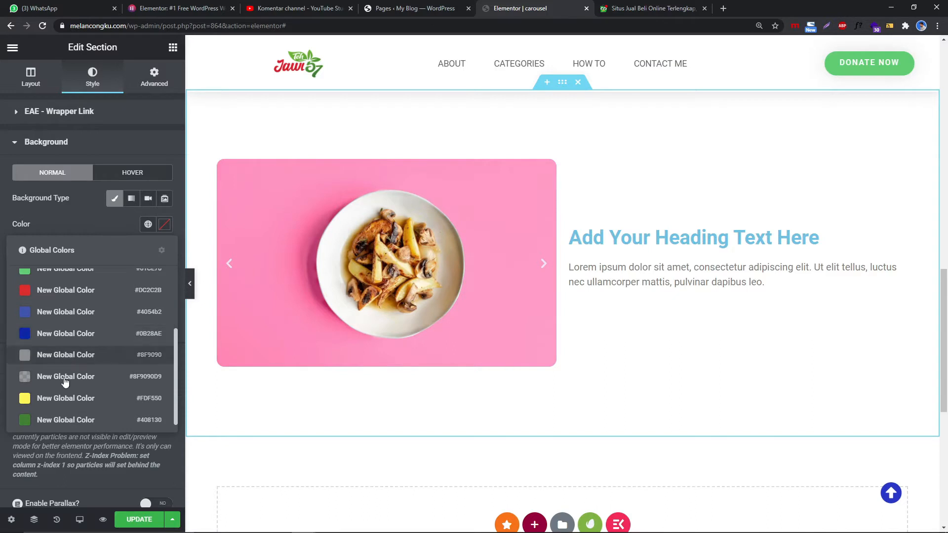
{"action": "left_click", "coordinate": [64, 398]}
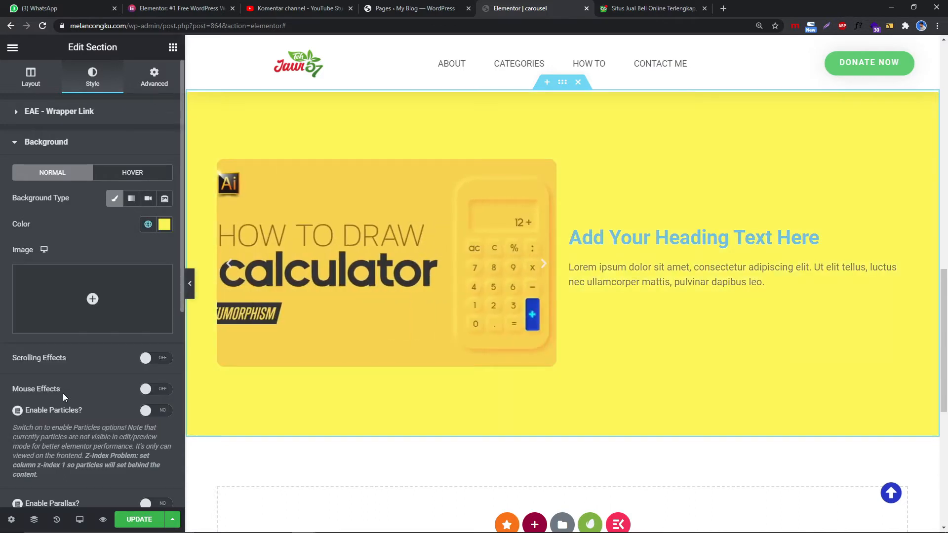
- Preview the yellow section at full page width and advance its carousel through the slides
{"action": "left_click", "coordinate": [189, 290]}
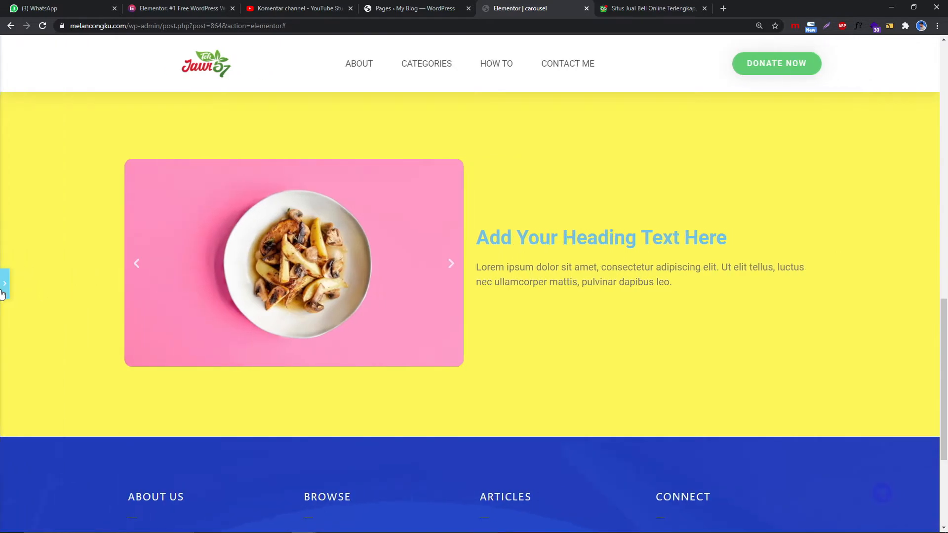
{"action": "left_click", "coordinate": [3, 291]}
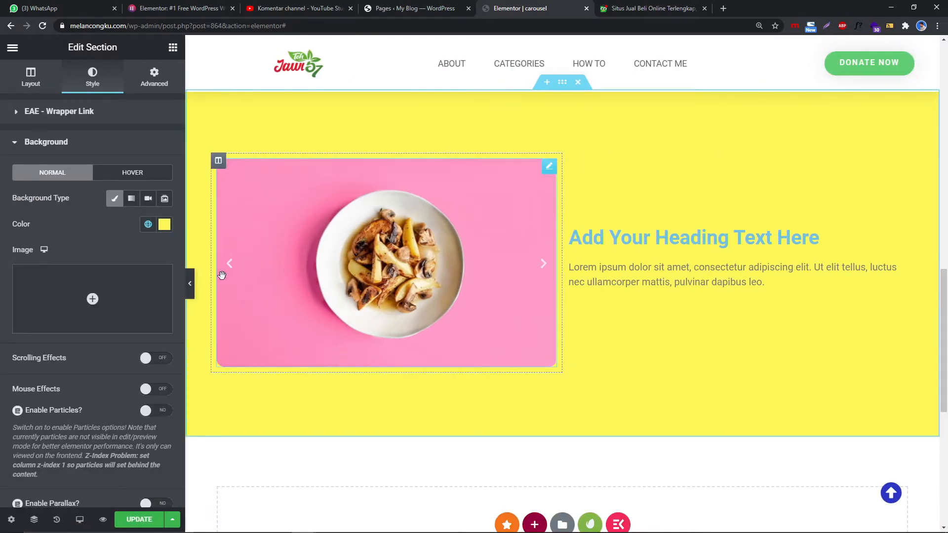
{"action": "left_click", "coordinate": [192, 294]}
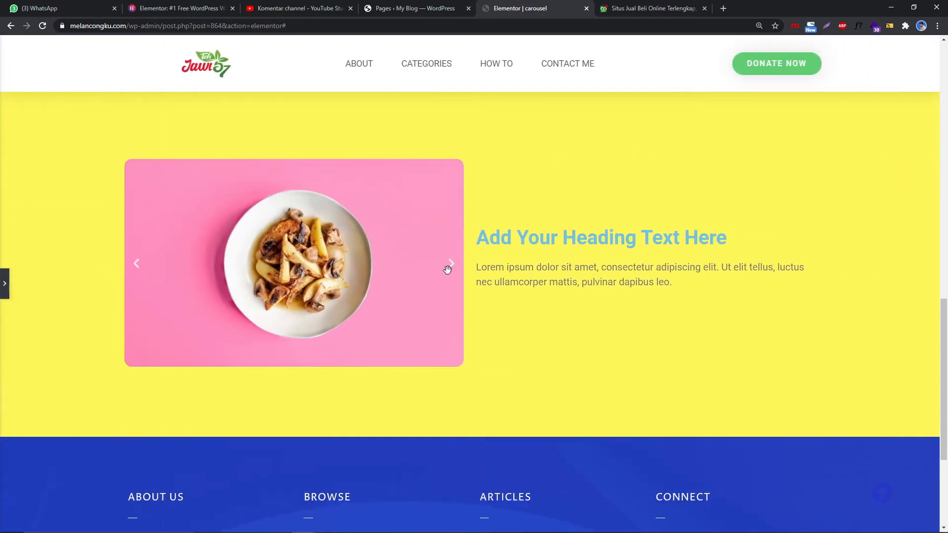
{"action": "left_click", "coordinate": [452, 264]}
{"action": "left_click", "coordinate": [451, 264]}
{"action": "left_click", "coordinate": [4, 293]}
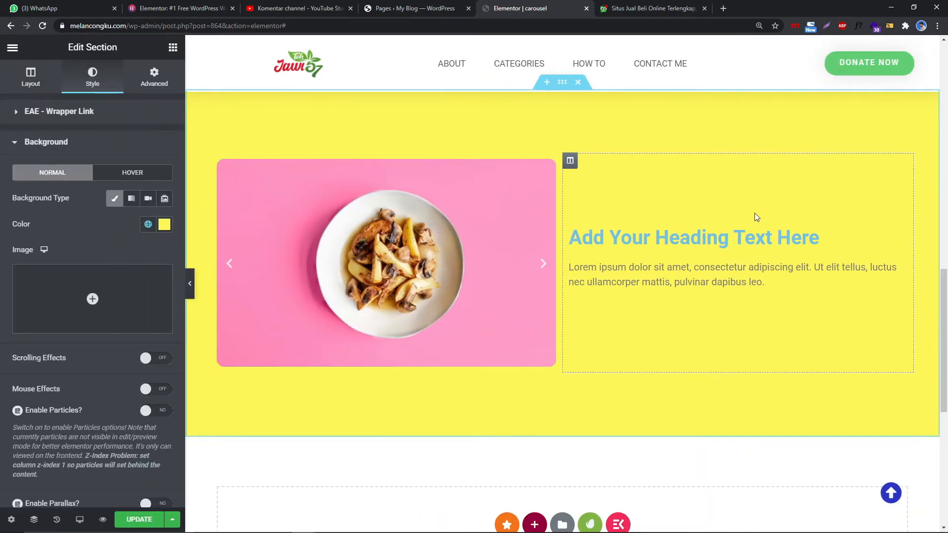
- Widen the carousel column slightly against the text column and preview the section at full page width
{"action": "left_click_drag", "start_coordinate": [563, 246], "coordinate": [477, 237]}
{"action": "left_click_drag", "start_coordinate": [537, 222], "coordinate": [582, 231]}
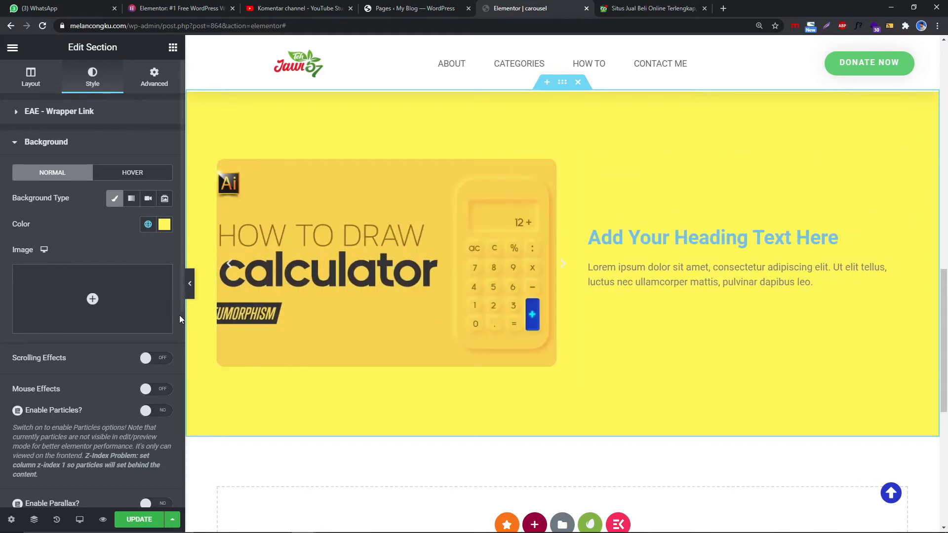
{"action": "left_click", "coordinate": [191, 290]}
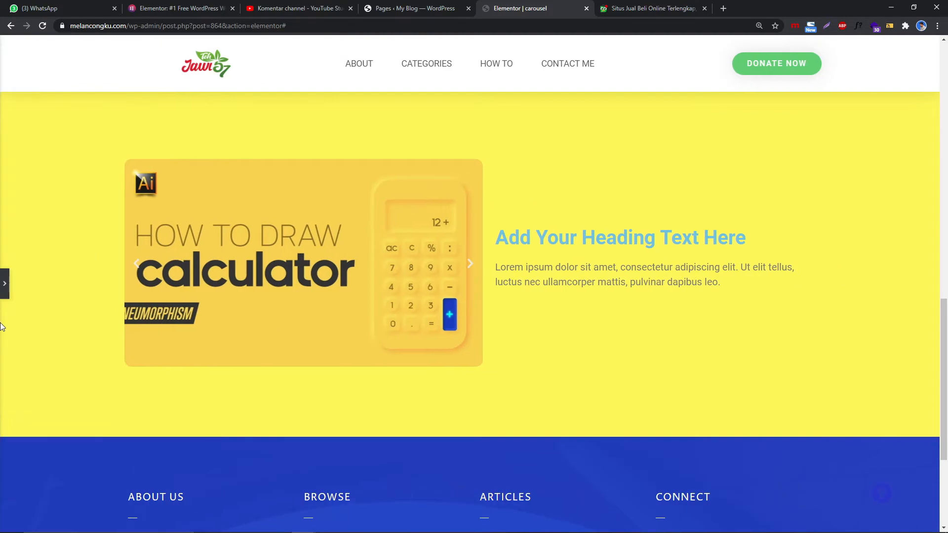
{"action": "left_click", "coordinate": [4, 284]}
- Switch to the elementor.com page and save its right-hand widget icons image as the PNG Homepage_Showcases_Icons_Right-1
{"action": "left_click", "coordinate": [178, 8]}
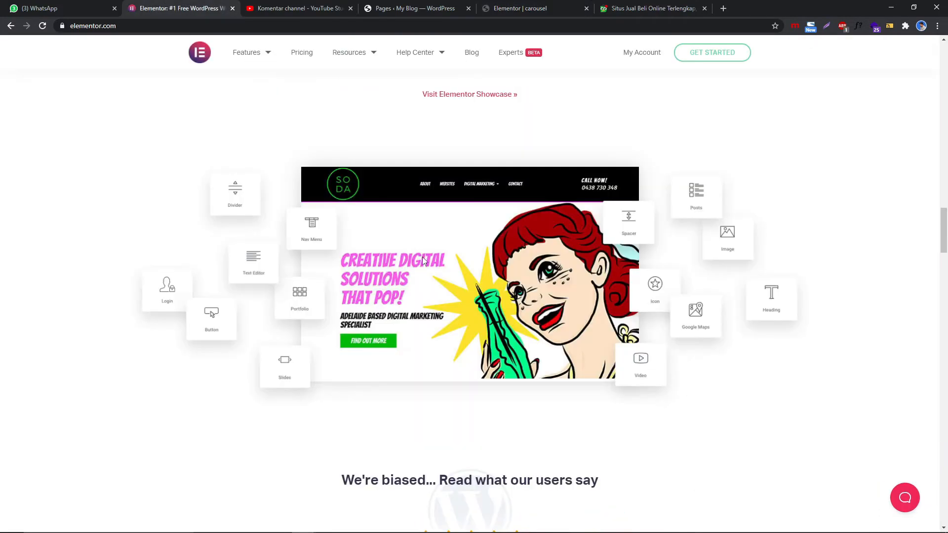
{"action": "scroll", "coordinate": [380, 321], "scroll_direction": "up", "scroll_amount": 2}
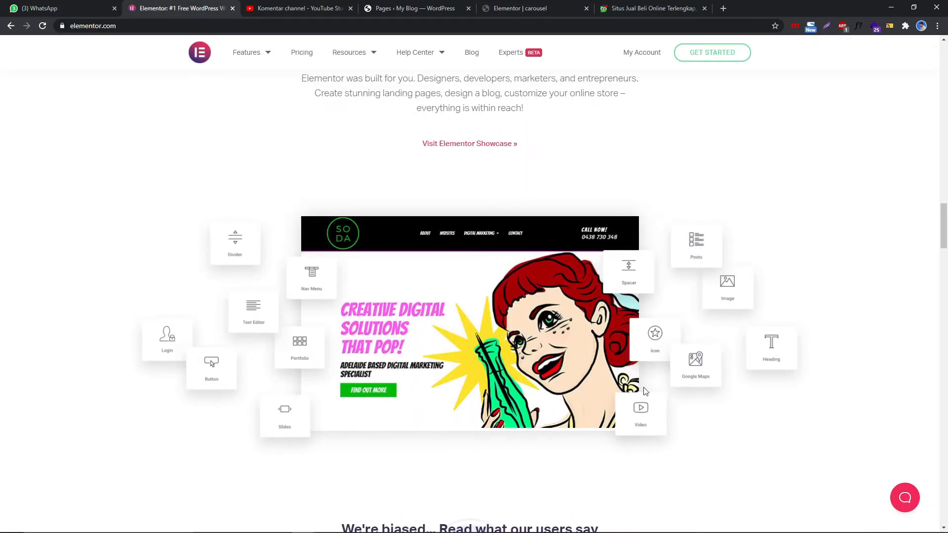
{"action": "right_click", "coordinate": [684, 280]}
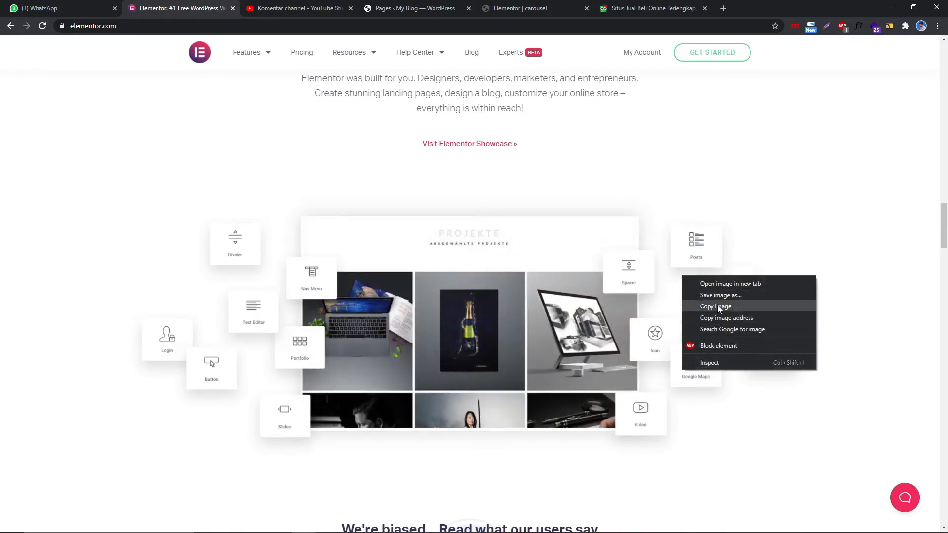
{"action": "left_click", "coordinate": [718, 294]}
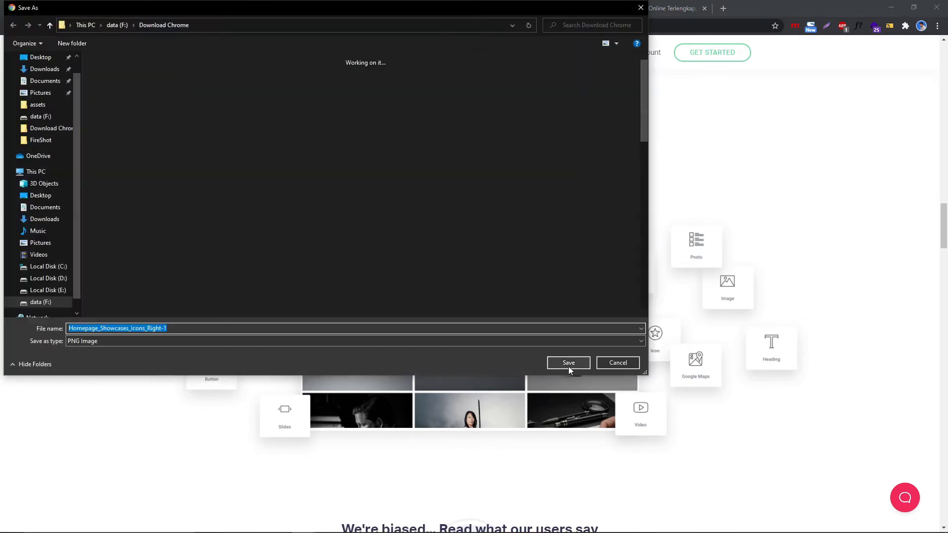
{"action": "left_click", "coordinate": [568, 366]}
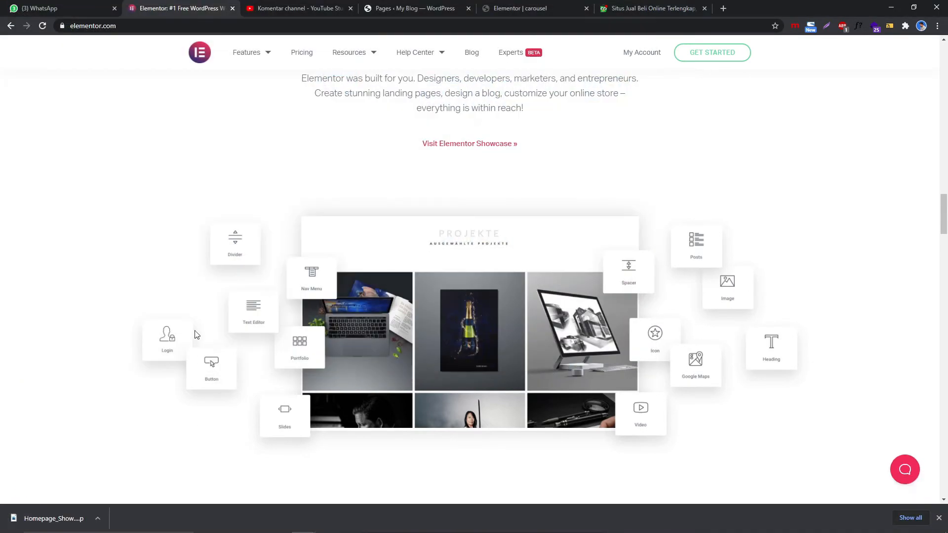
- Save the left-hand widget icons image from the showcase as the PNG Homepage_Showcases_Icons_Left-2
{"action": "right_click", "coordinate": [195, 331]}
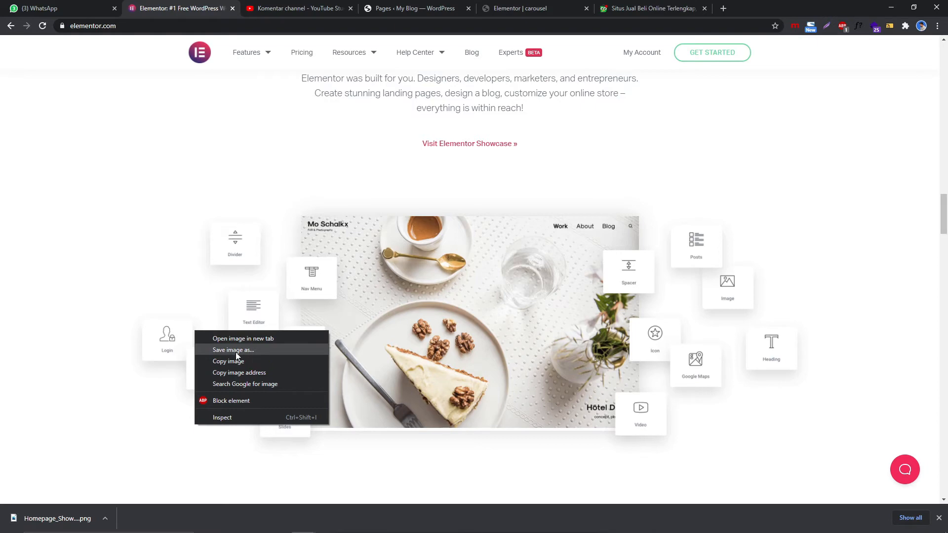
{"action": "left_click", "coordinate": [234, 350]}
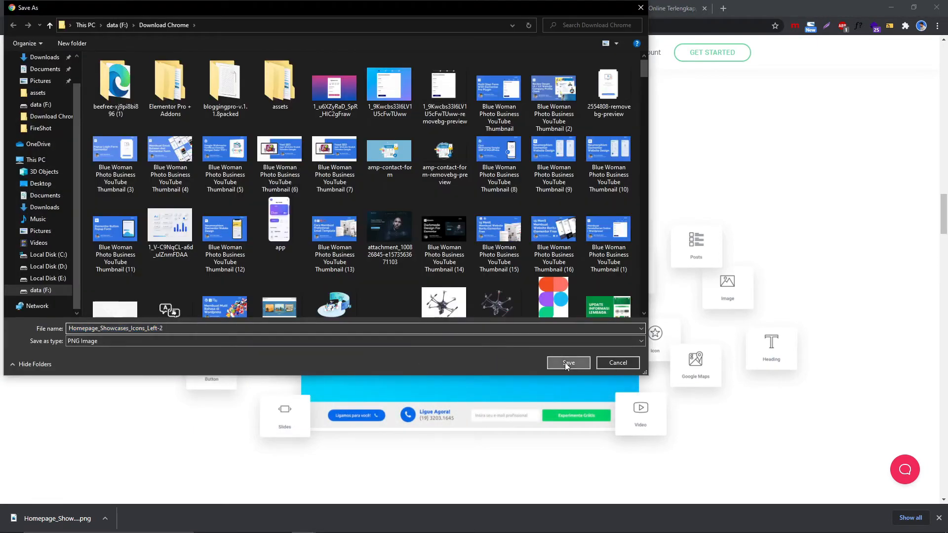
{"action": "left_click", "coordinate": [568, 363]}
- Return to the Elementor editor of the carousel page and add a Spacer widget below the yellow section
{"action": "left_click", "coordinate": [528, 5]}
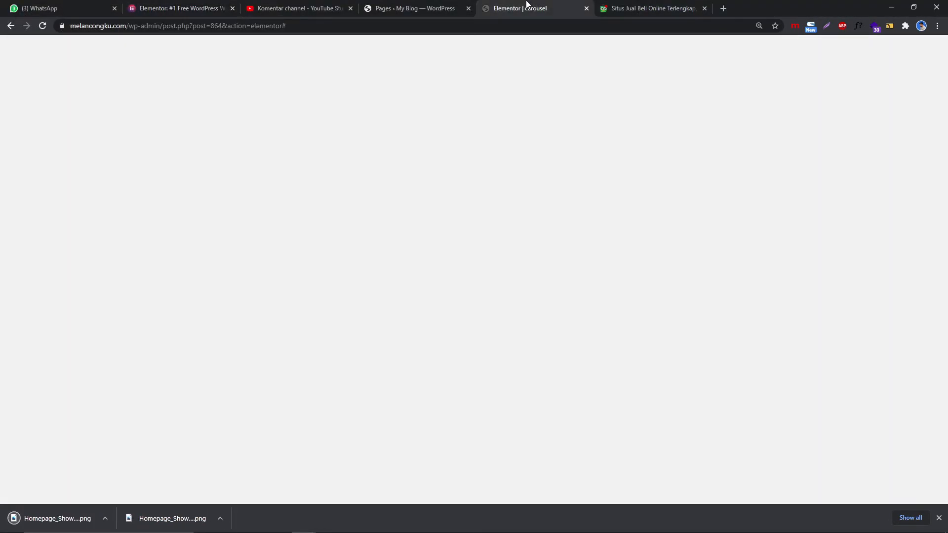
{"action": "left_click", "coordinate": [448, 4]}
{"action": "left_click", "coordinate": [650, 5]}
{"action": "left_click", "coordinate": [560, 4]}
{"action": "scroll", "coordinate": [496, 313], "scroll_direction": "down", "scroll_amount": 3}
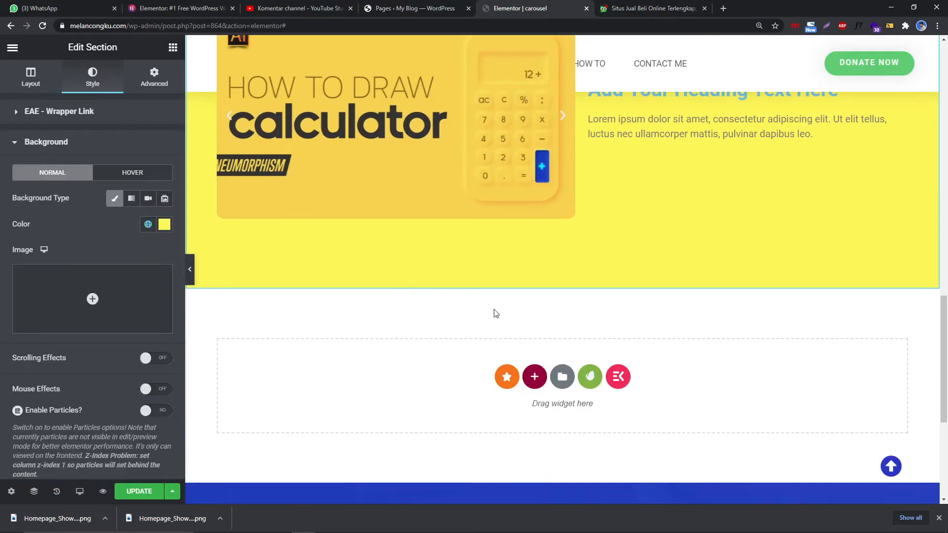
{"action": "left_click", "coordinate": [172, 48]}
{"action": "scroll", "coordinate": [162, 237], "scroll_direction": "down", "scroll_amount": 1}
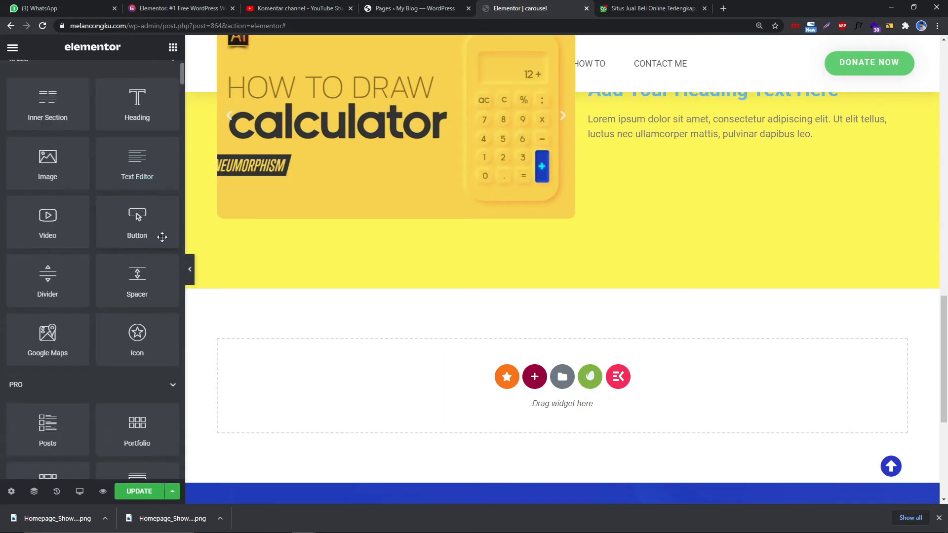
{"action": "left_click_drag", "start_coordinate": [140, 271], "coordinate": [394, 368]}
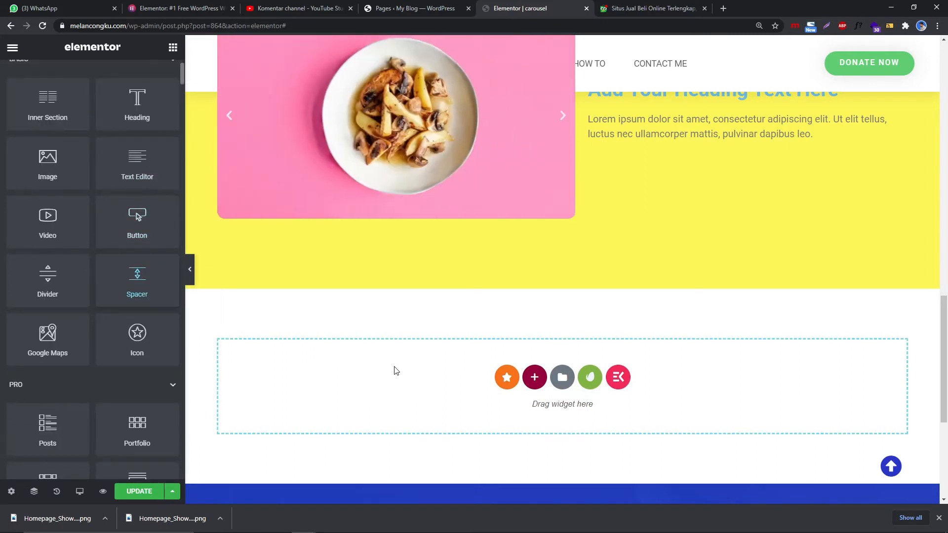
{"action": "scroll", "coordinate": [399, 360], "scroll_direction": "down", "scroll_amount": 2}
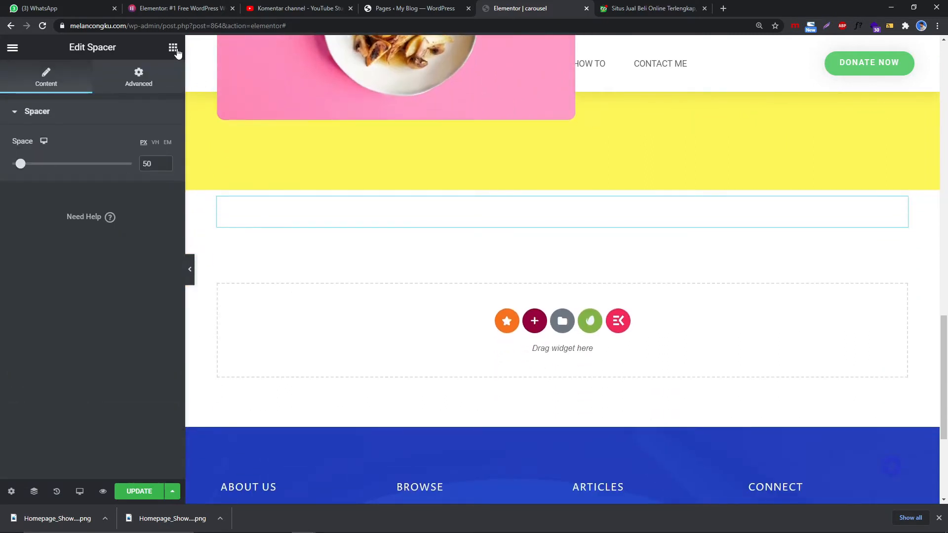
- Add a three-column section below the spacer and paste a copy of the yellow section's Media Carousel into its middle column
{"action": "left_click", "coordinate": [535, 330]}
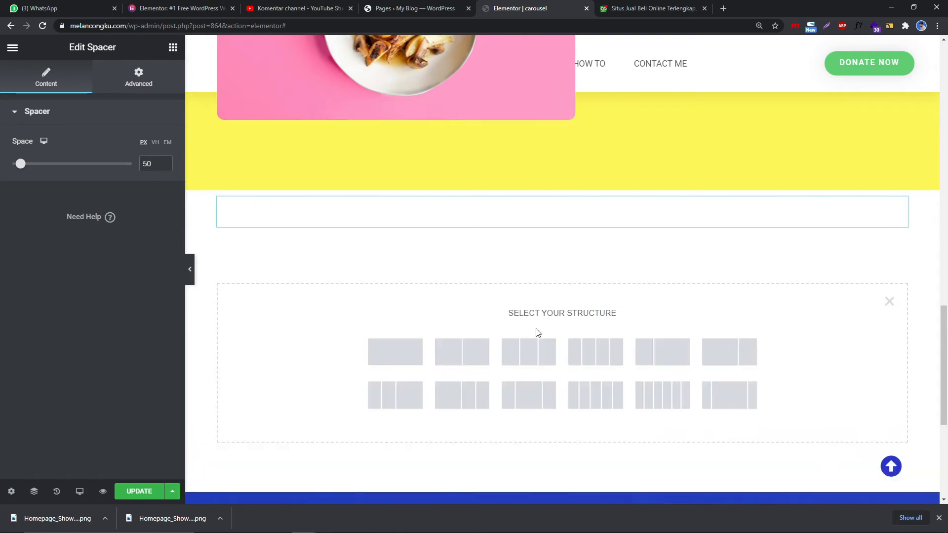
{"action": "left_click", "coordinate": [538, 357]}
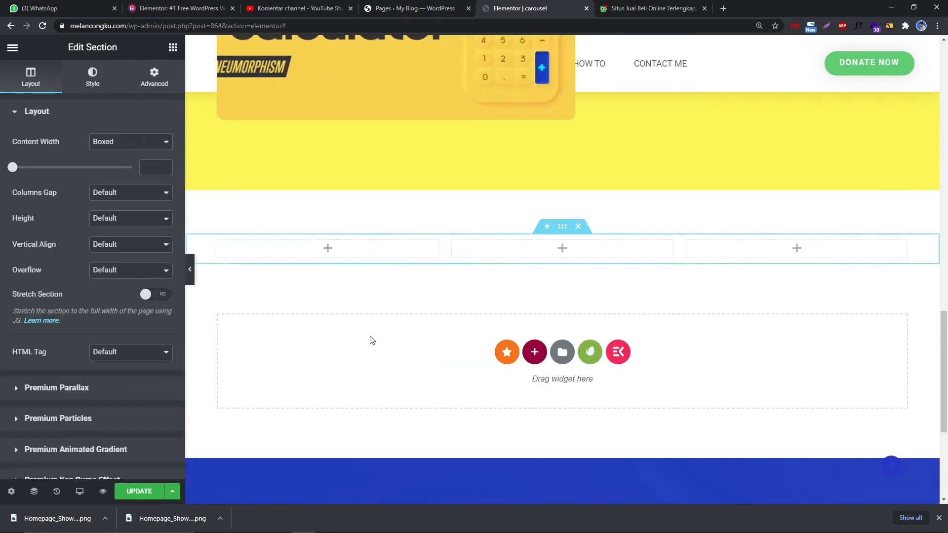
{"action": "scroll", "coordinate": [353, 231], "scroll_direction": "up", "scroll_amount": 2}
{"action": "right_click", "coordinate": [370, 121]}
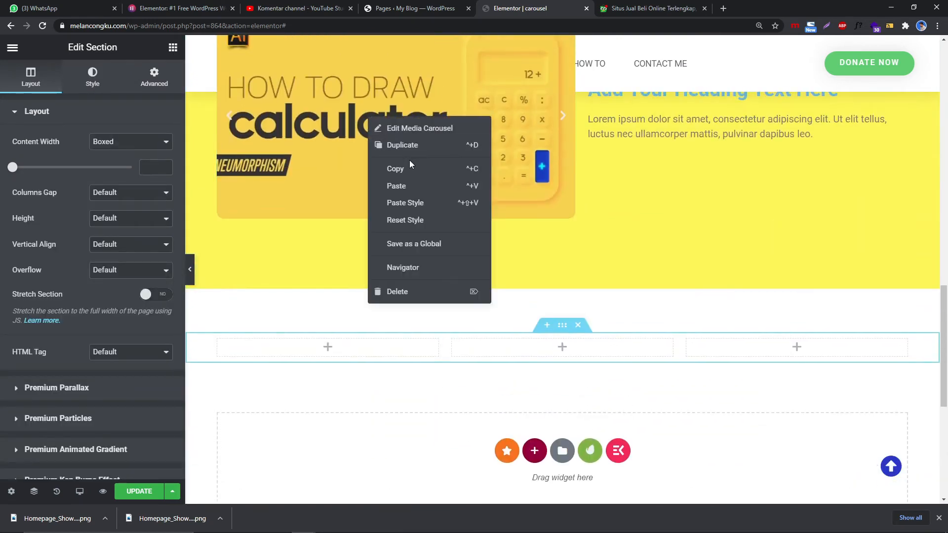
{"action": "left_click", "coordinate": [400, 168]}
{"action": "right_click", "coordinate": [555, 352]}
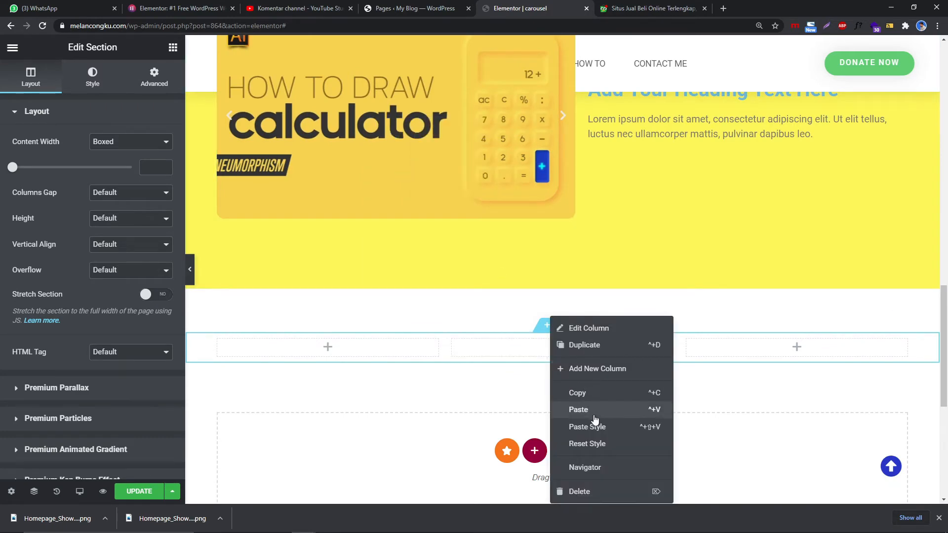
{"action": "left_click", "coordinate": [579, 410]}
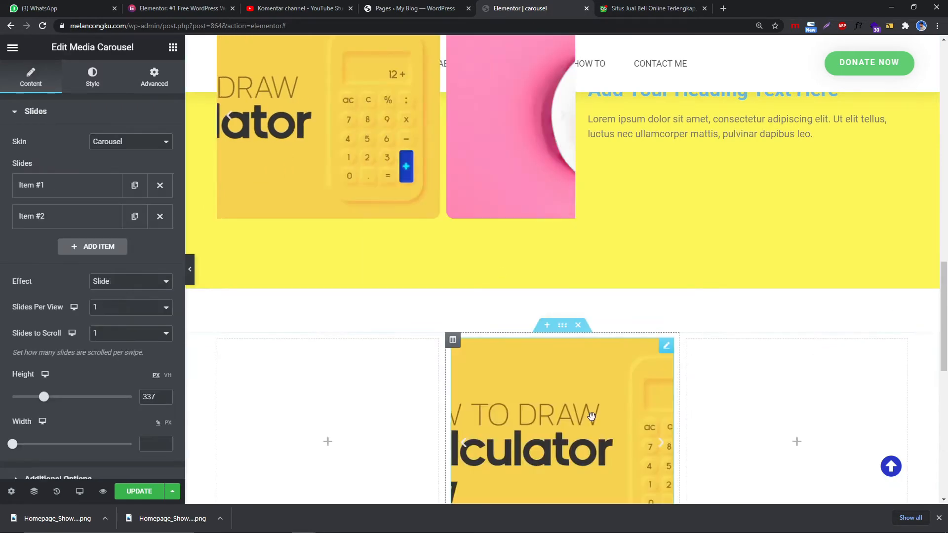
- Widen the middle column of the three-column section on both sides, narrowing the two outer columns
{"action": "scroll", "coordinate": [586, 413], "scroll_direction": "down", "scroll_amount": 4}
{"action": "left_click_drag", "start_coordinate": [445, 257], "coordinate": [377, 247]}
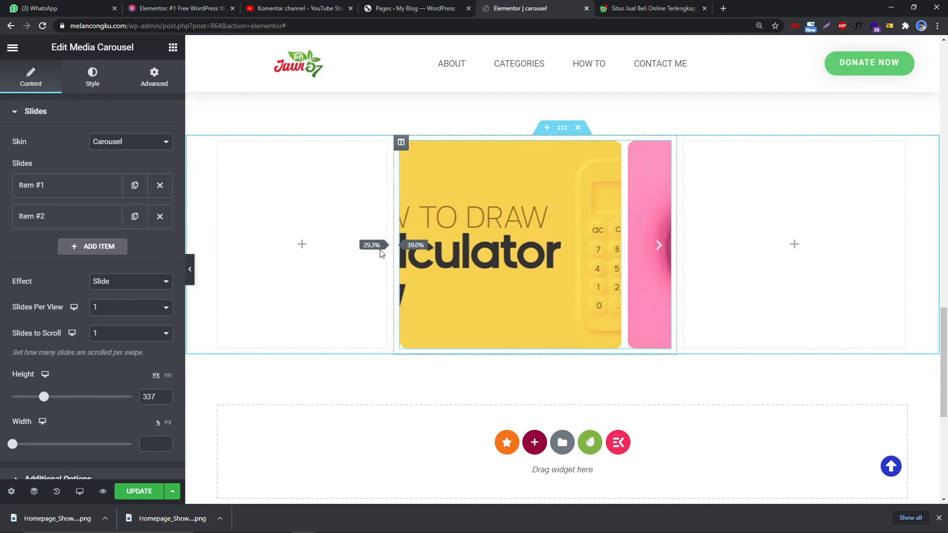
{"action": "left_click_drag", "start_coordinate": [676, 223], "coordinate": [725, 229]}
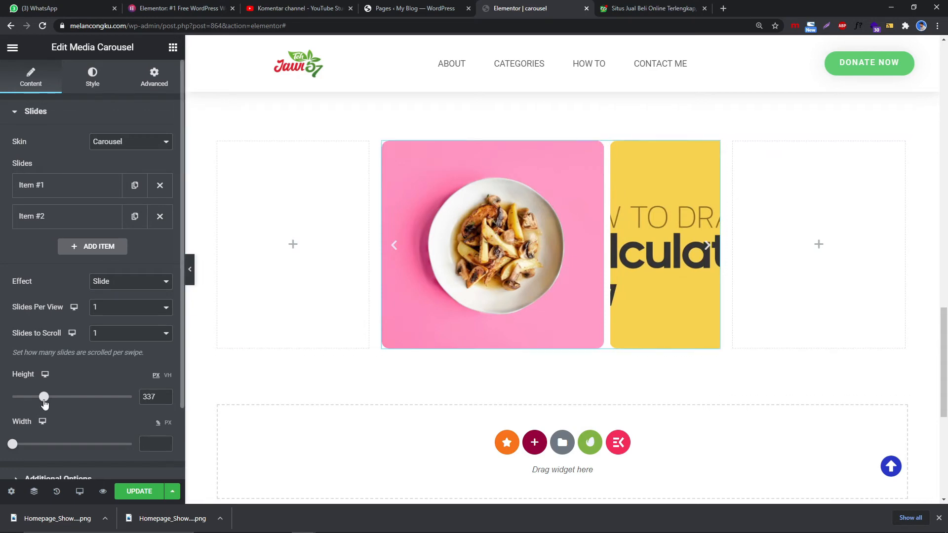
- Set the pasted carousel's height to 435 px, try a width of 100%, and clear the width again
{"action": "mouse_move", "coordinate": [44, 402]}
{"action": "left_mouse_down"}
{"action": "mouse_move", "coordinate": [55, 402]}
{"action": "mouse_move", "coordinate": [36, 401]}
{"action": "mouse_move", "coordinate": [56, 401]}
{"action": "left_mouse_up"}
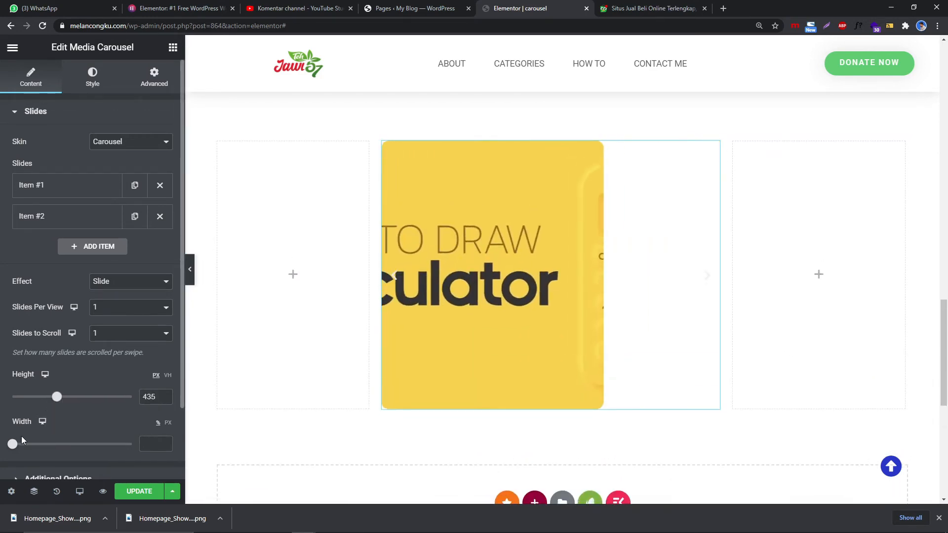
{"action": "left_click_drag", "start_coordinate": [14, 448], "coordinate": [144, 462]}
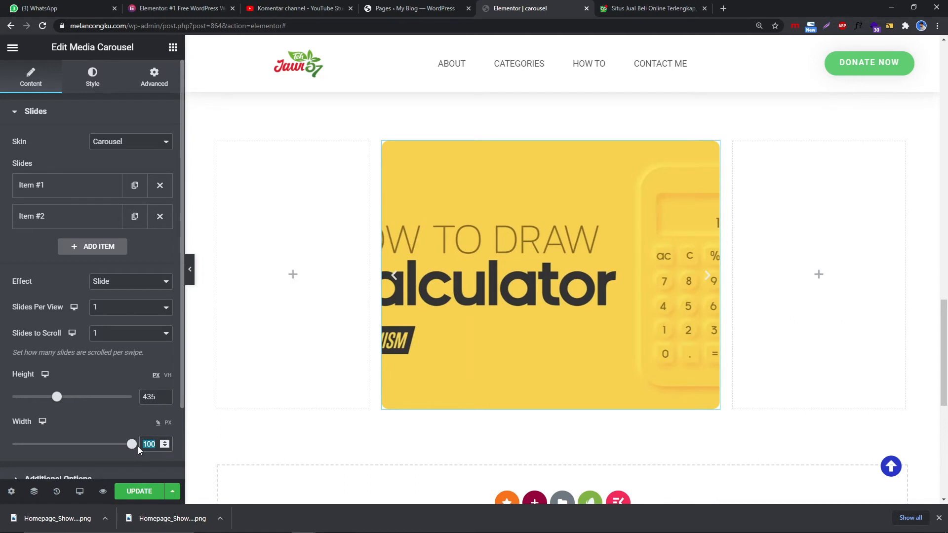
{"action": "key", "text": "BackSpace"}
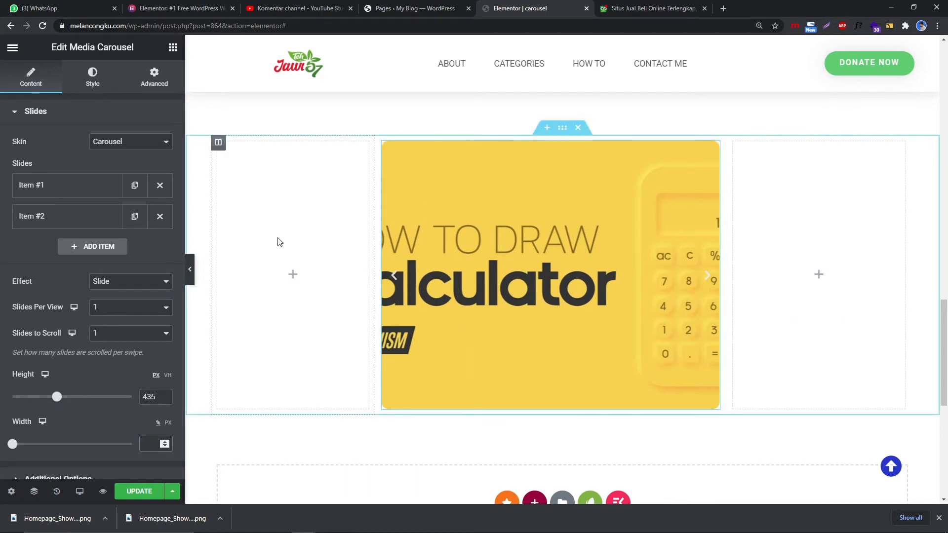
- Add an Image widget to the left column, upload both icon PNGs, and insert Homepage_Showcases_Icons_Left-2.png
{"action": "left_click", "coordinate": [172, 48]}
{"action": "left_click_drag", "start_coordinate": [49, 229], "coordinate": [351, 265]}
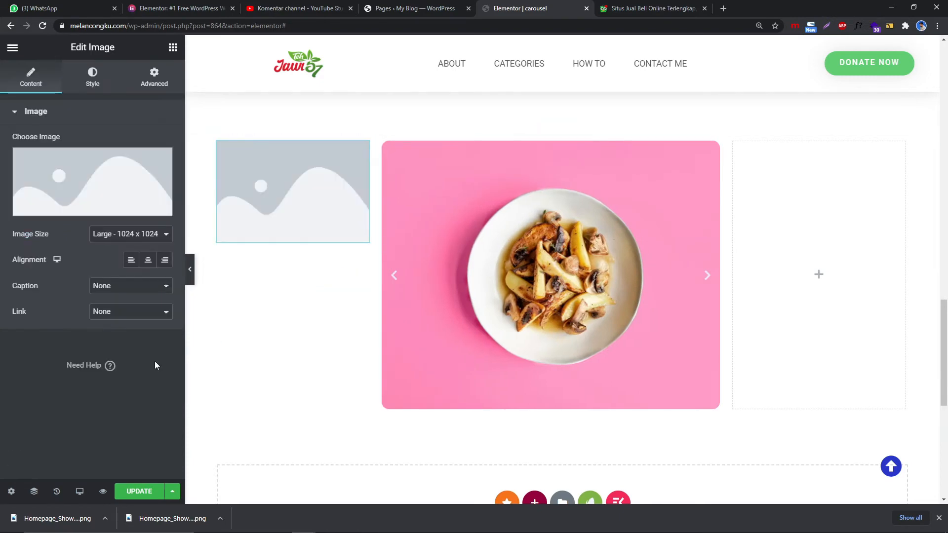
{"action": "left_click", "coordinate": [93, 212]}
{"action": "left_click_drag", "start_coordinate": [64, 514], "coordinate": [105, 291]}
{"action": "left_click_drag", "start_coordinate": [168, 518], "coordinate": [159, 230]}
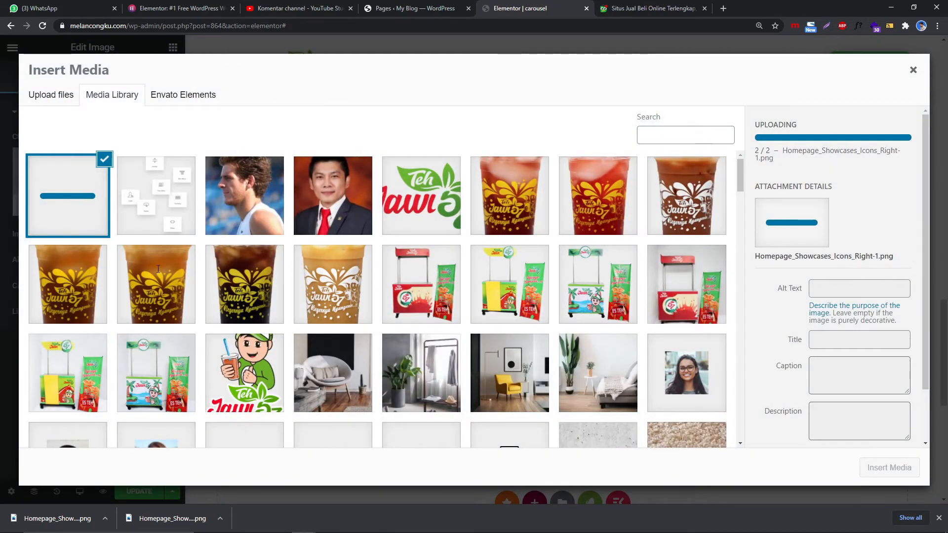
{"action": "left_click", "coordinate": [142, 194]}
{"action": "left_click", "coordinate": [890, 468]}
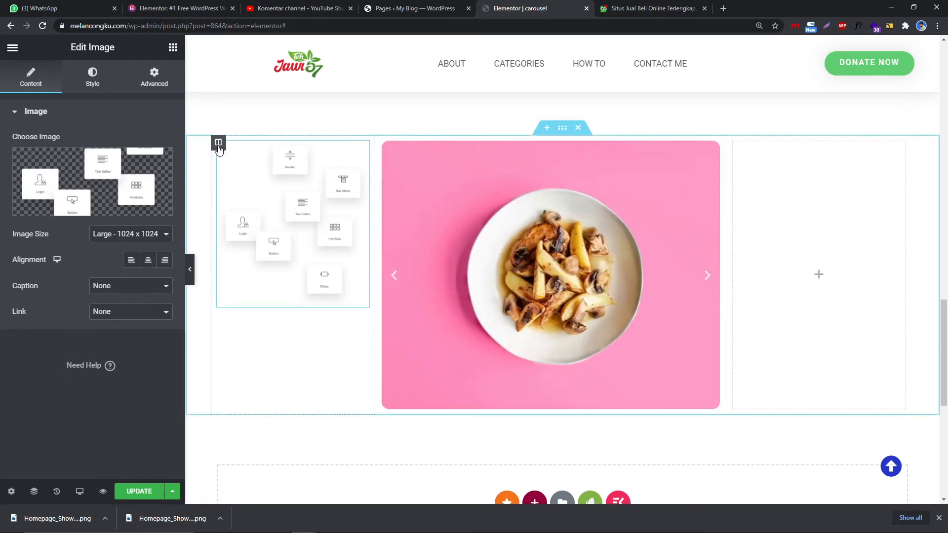
- Set the left column's vertical alignment to Middle
{"action": "left_click", "coordinate": [218, 142]}
{"action": "left_click", "coordinate": [118, 173]}
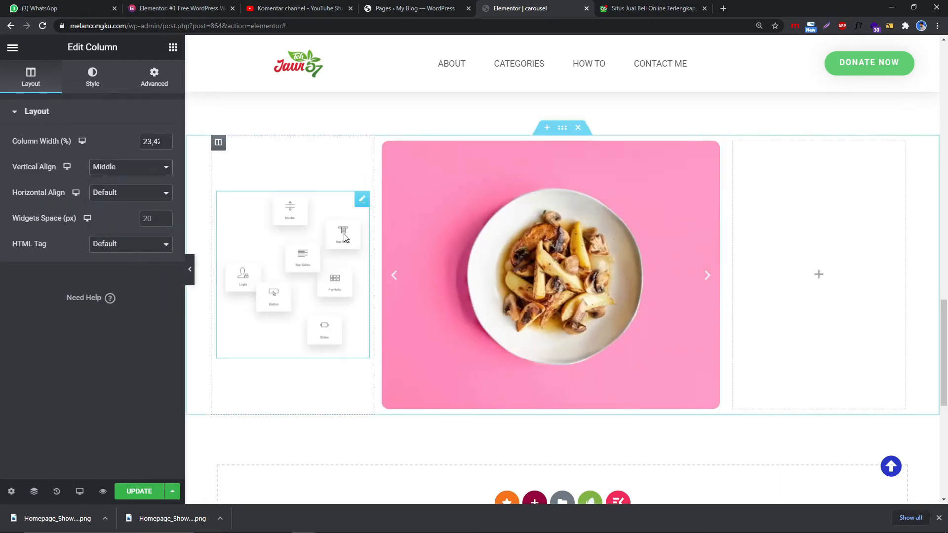
- Set the left icons image's max width to 100% and widen the left column slightly
{"action": "left_click", "coordinate": [292, 274]}
{"action": "left_click", "coordinate": [92, 77]}
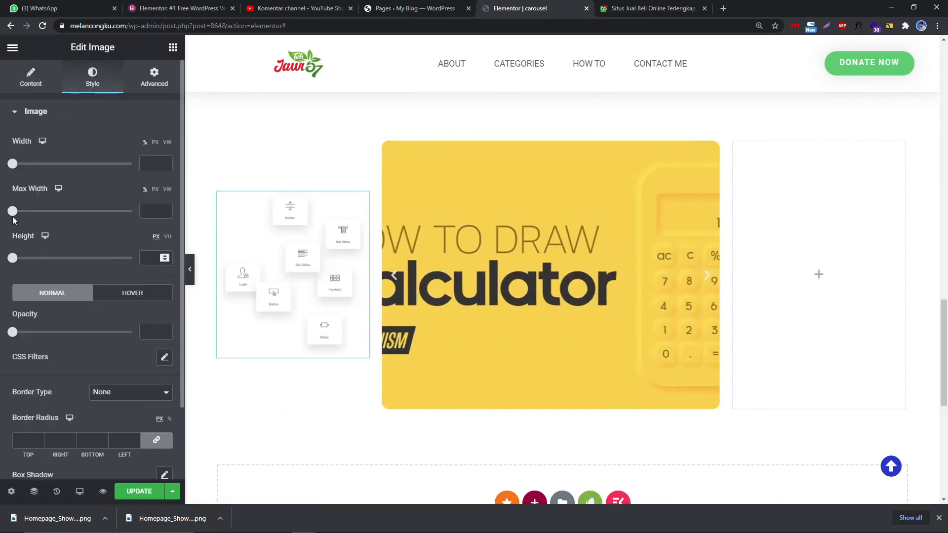
{"action": "left_click_drag", "start_coordinate": [12, 211], "coordinate": [132, 211]}
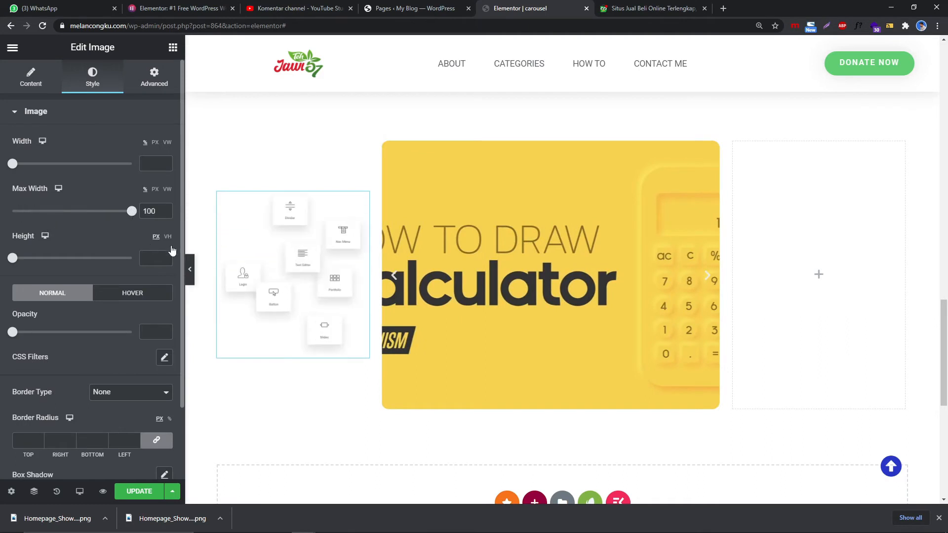
{"action": "left_click_drag", "start_coordinate": [378, 241], "coordinate": [402, 247]}
- Copy the left icons image into the right column and replace its picture with Homepage_Showcases_Icons_Right-1.png
{"action": "right_click", "coordinate": [330, 239]}
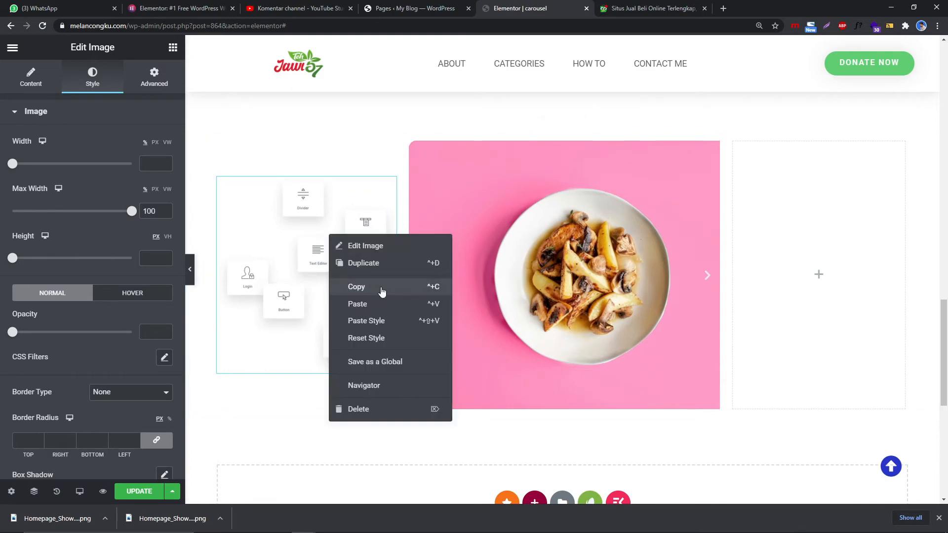
{"action": "left_click", "coordinate": [383, 289]}
{"action": "right_click", "coordinate": [764, 239]}
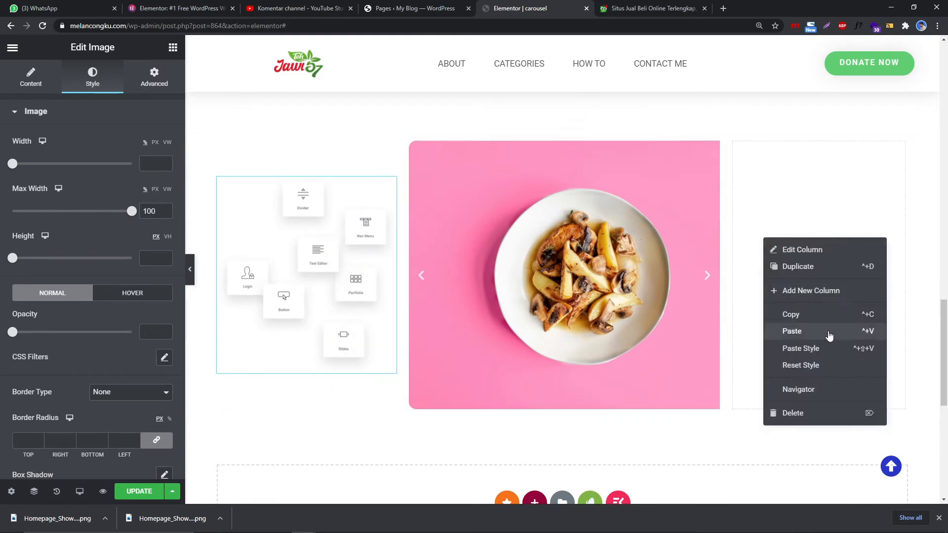
{"action": "left_click", "coordinate": [827, 332]}
{"action": "left_click", "coordinate": [131, 199]}
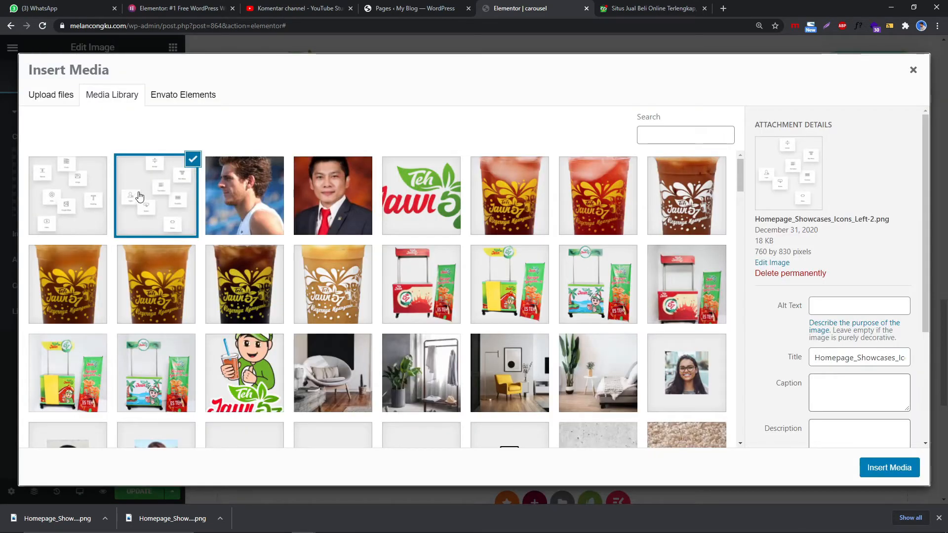
{"action": "left_click", "coordinate": [38, 197]}
{"action": "left_click", "coordinate": [880, 468]}
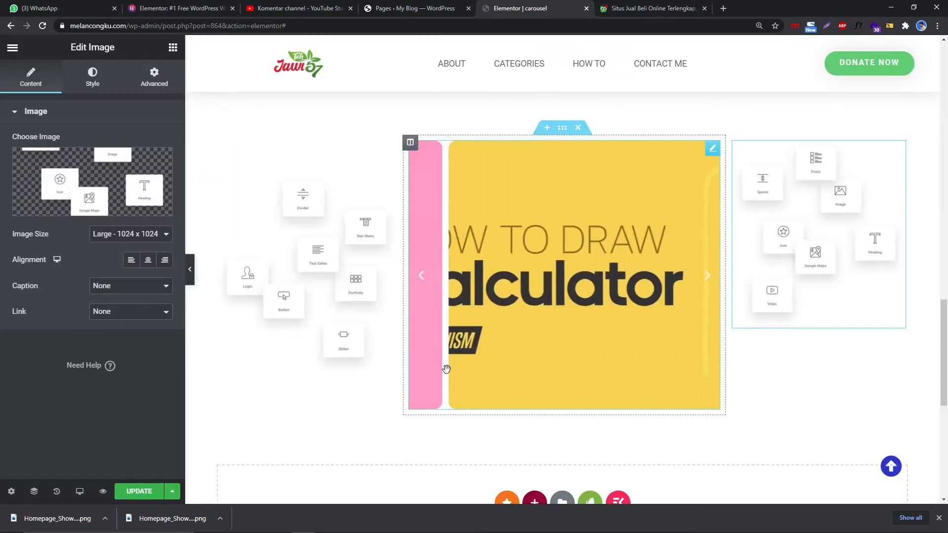
- Preview the three-column section without the editing panel and review the middle carousel's style and content settings
{"action": "left_click", "coordinate": [190, 269]}
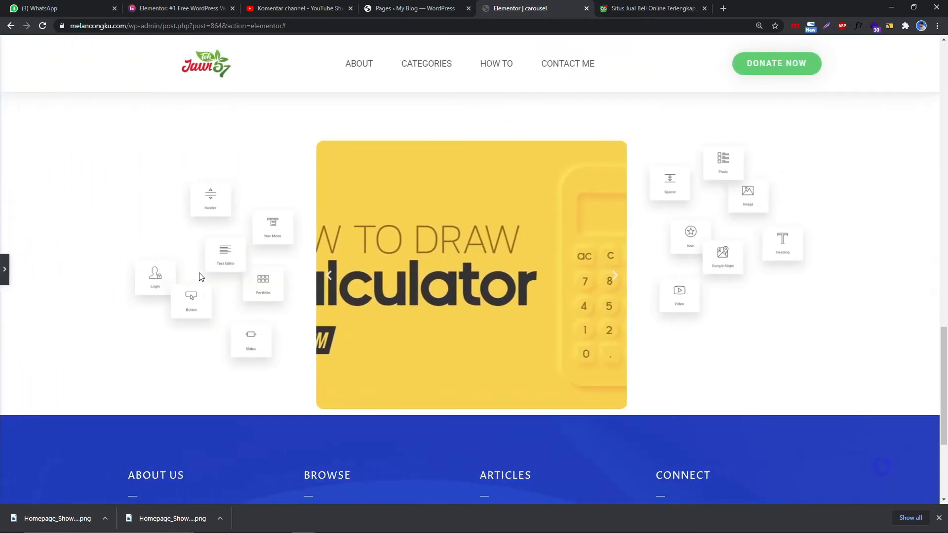
{"action": "left_click", "coordinate": [6, 272]}
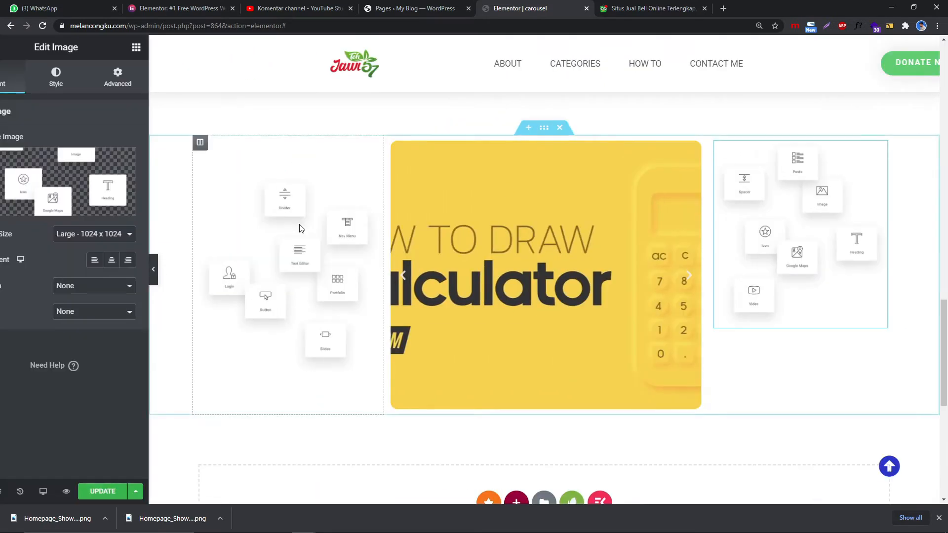
{"action": "left_click", "coordinate": [573, 247]}
{"action": "left_click", "coordinate": [94, 84]}
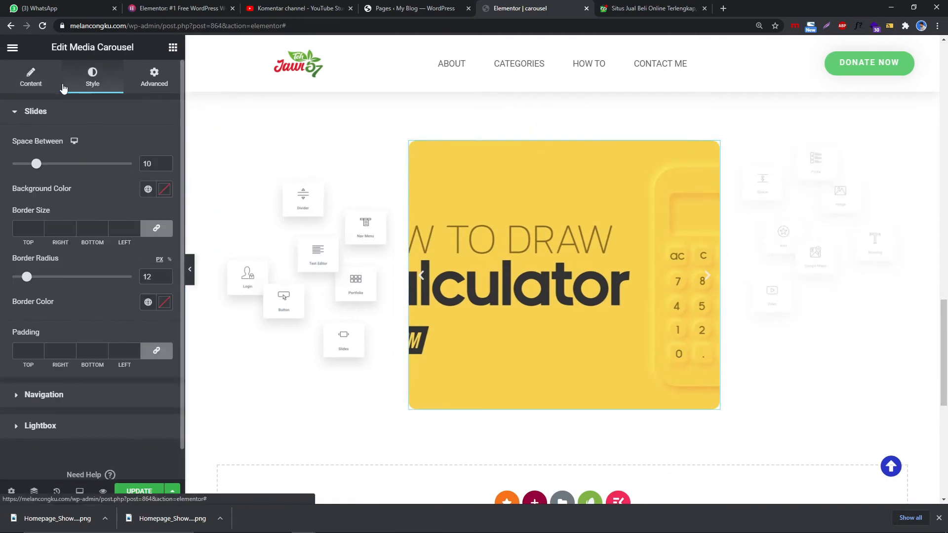
{"action": "left_click", "coordinate": [47, 82]}
- Delete the pasted carousel from the middle column and put a new Media Carousel widget in its place
{"action": "right_click", "coordinate": [512, 203]}
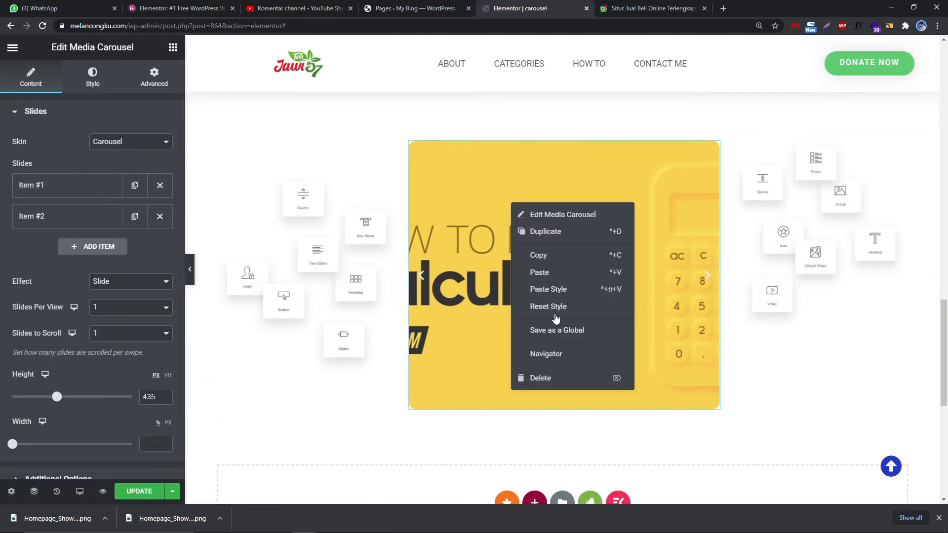
{"action": "key", "text": "Delete"}
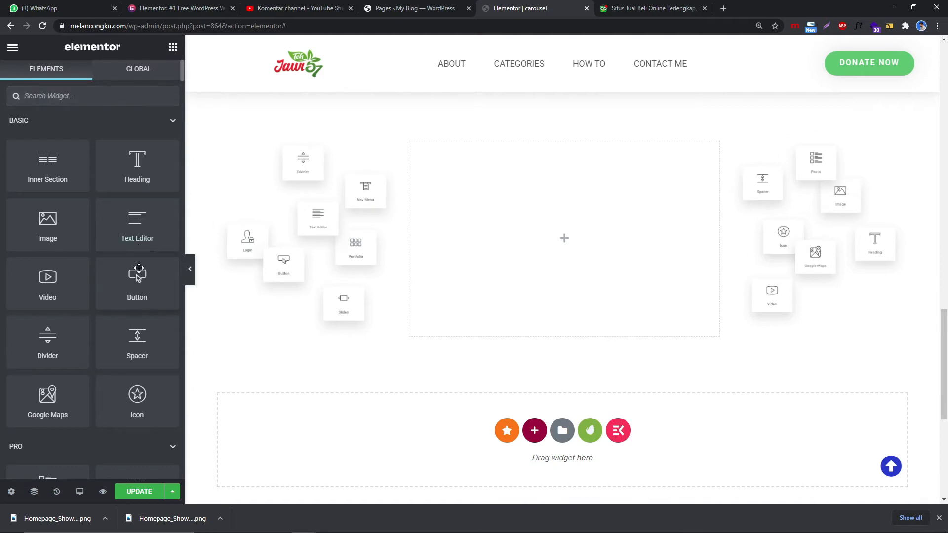
{"action": "scroll", "coordinate": [139, 269], "scroll_direction": "down", "scroll_amount": 4}
{"action": "scroll", "coordinate": [97, 204], "scroll_direction": "up", "scroll_amount": 4}
{"action": "type", "text": "media"}
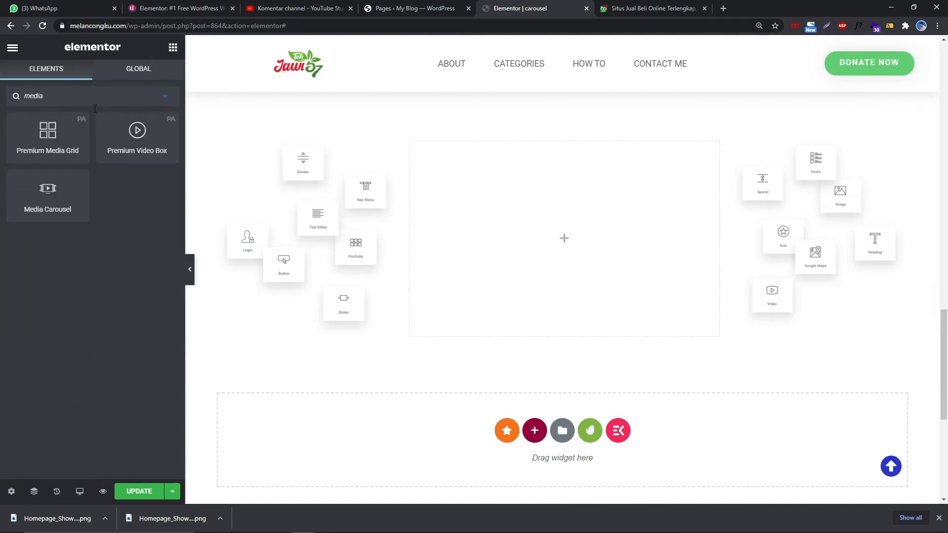
{"action": "left_click_drag", "start_coordinate": [68, 189], "coordinate": [518, 245]}
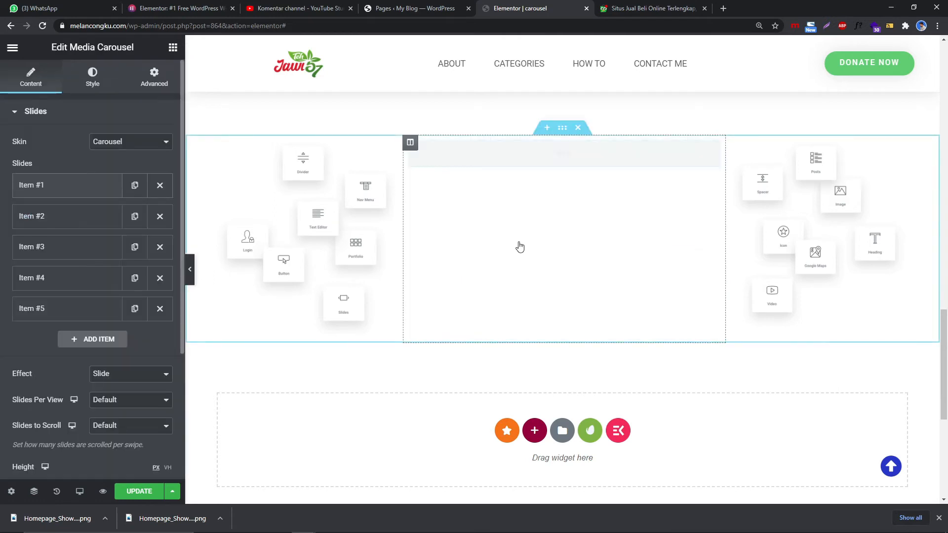
- Set the middle column's vertical alignment to Middle
{"action": "left_click", "coordinate": [410, 143]}
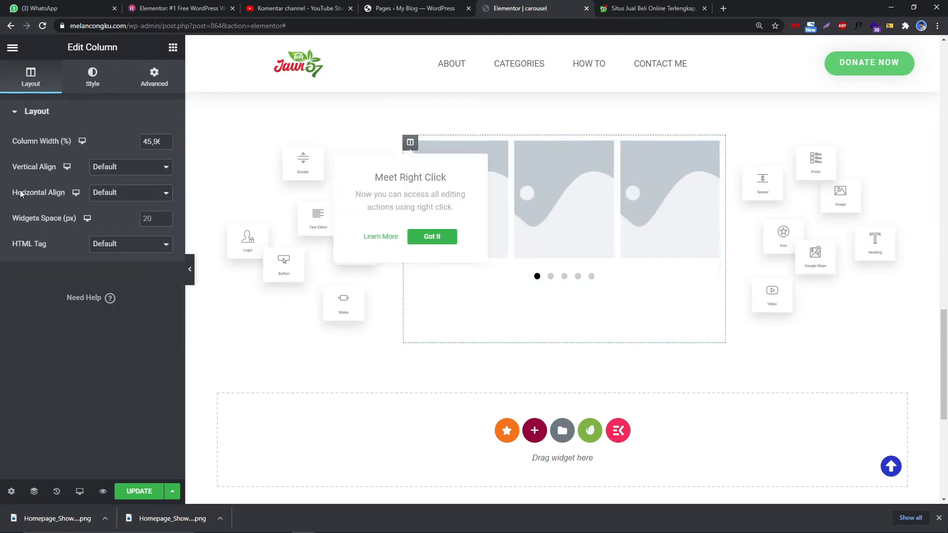
{"action": "left_click", "coordinate": [96, 168]}
{"action": "left_click", "coordinate": [111, 201]}
- Remove three slides from the new Media Carousel, keeping only two
{"action": "left_click", "coordinate": [476, 227]}
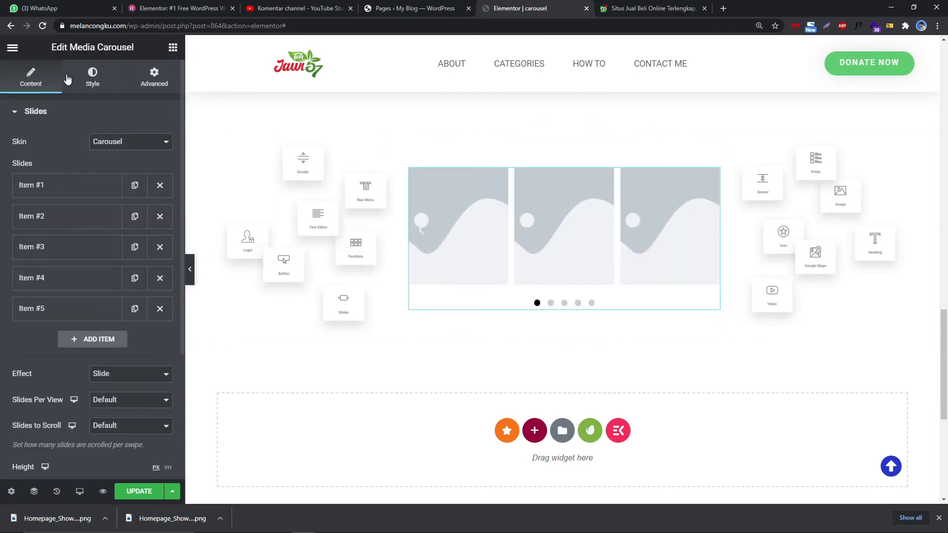
{"action": "left_click", "coordinate": [159, 217]}
{"action": "left_click", "coordinate": [159, 220]}
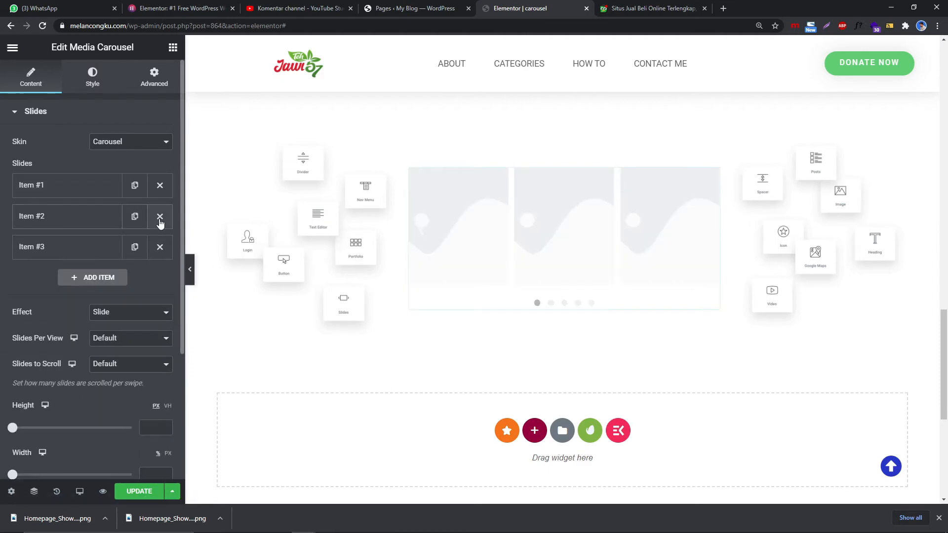
{"action": "left_click", "coordinate": [160, 218]}
- Set the first slide's image to the media library photo of a food plate on a pink background
{"action": "left_click", "coordinate": [67, 187]}
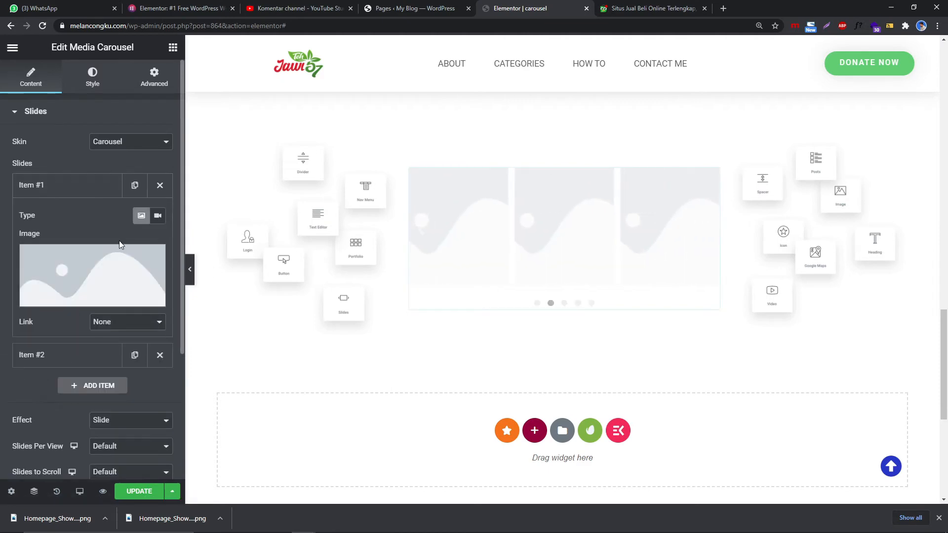
{"action": "left_click", "coordinate": [115, 261]}
{"action": "scroll", "coordinate": [444, 313], "scroll_direction": "down", "scroll_amount": 15}
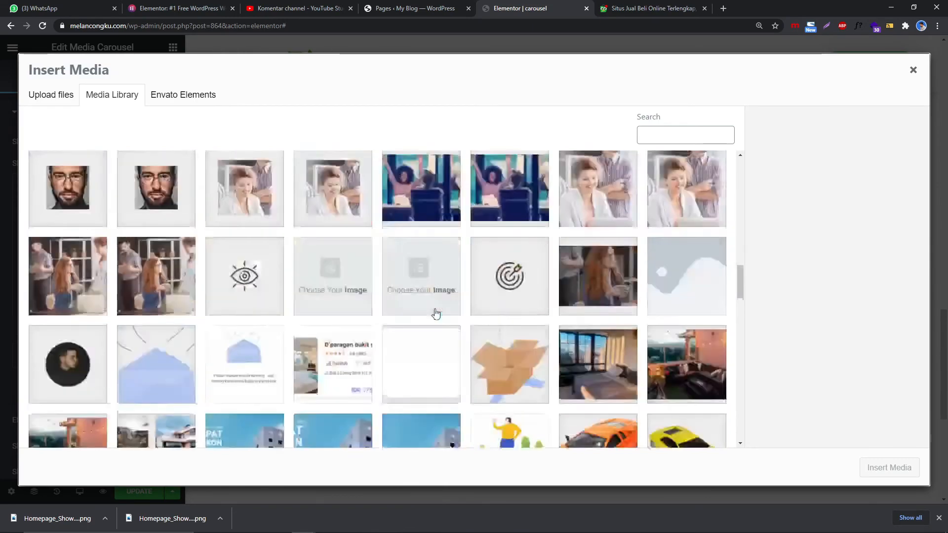
{"action": "scroll", "coordinate": [464, 316], "scroll_direction": "down", "scroll_amount": 20}
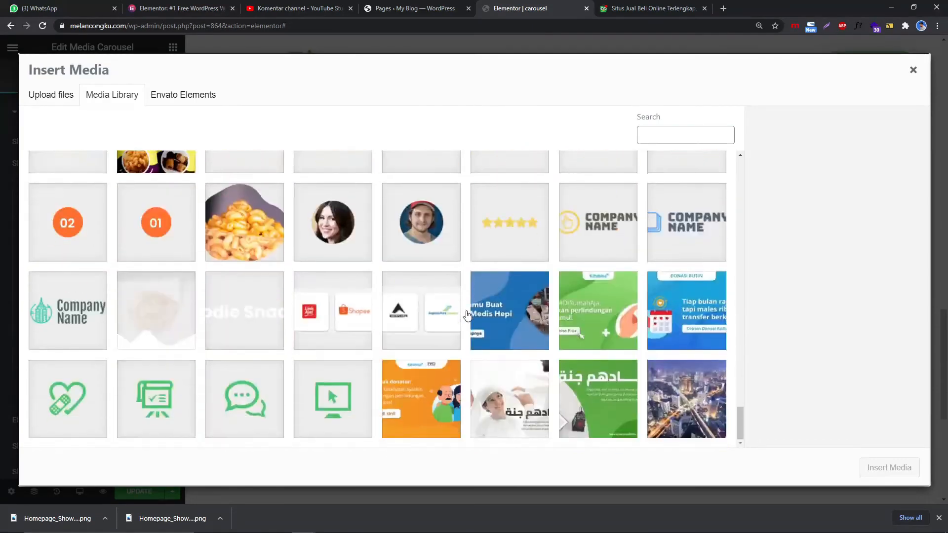
{"action": "scroll", "coordinate": [442, 376], "scroll_direction": "up", "scroll_amount": 10}
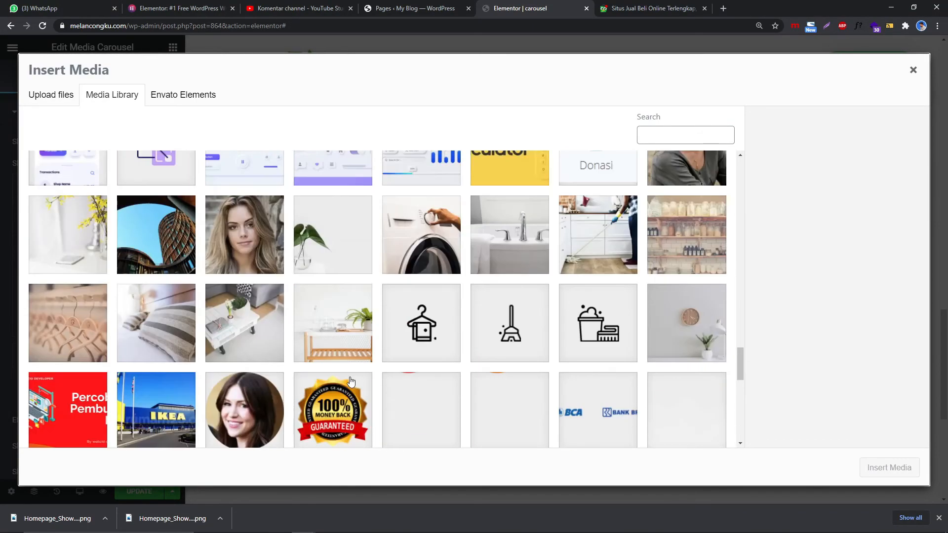
{"action": "scroll", "coordinate": [339, 379], "scroll_direction": "up", "scroll_amount": 2}
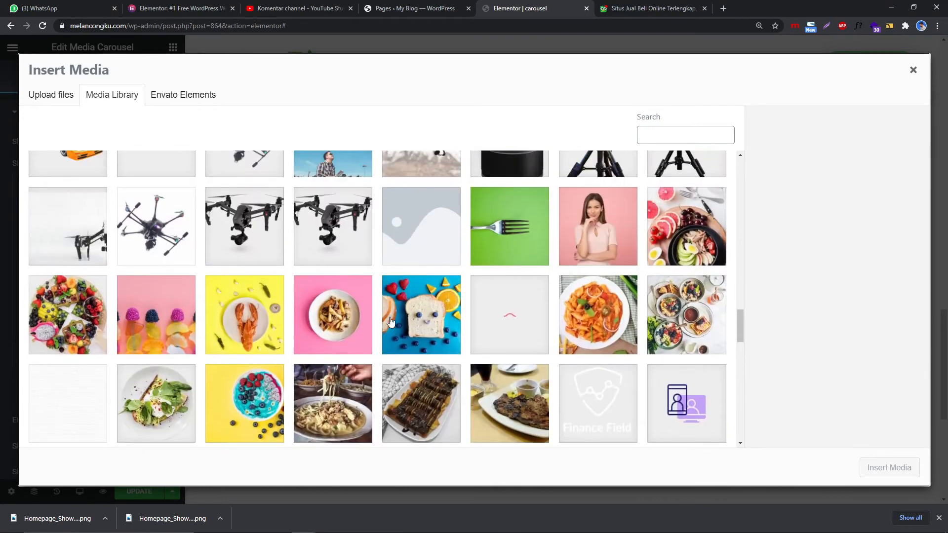
{"action": "left_click", "coordinate": [369, 316]}
{"action": "left_click", "coordinate": [878, 474]}
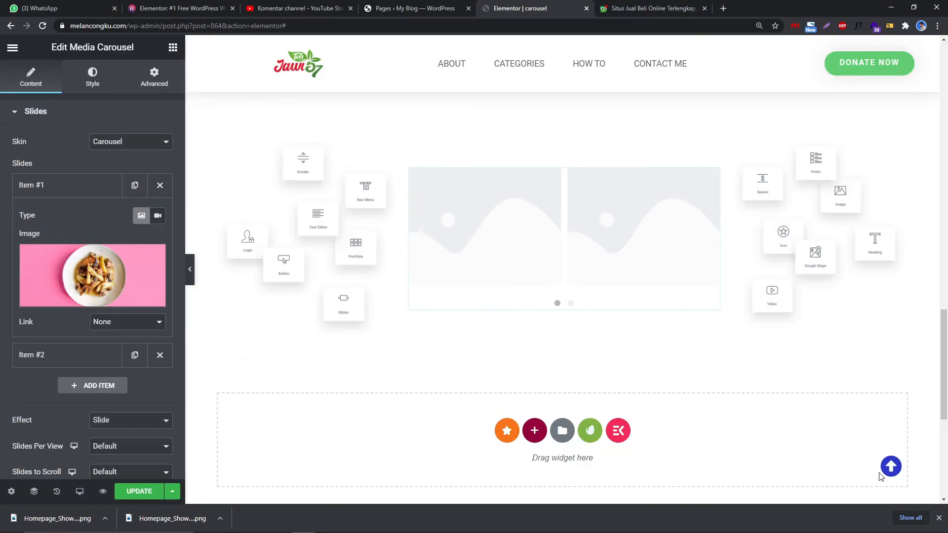
- Set the second slide's image to the media library photo of a man flying a drone against a blue sky
{"action": "left_click", "coordinate": [58, 179]}
{"action": "left_click", "coordinate": [70, 220]}
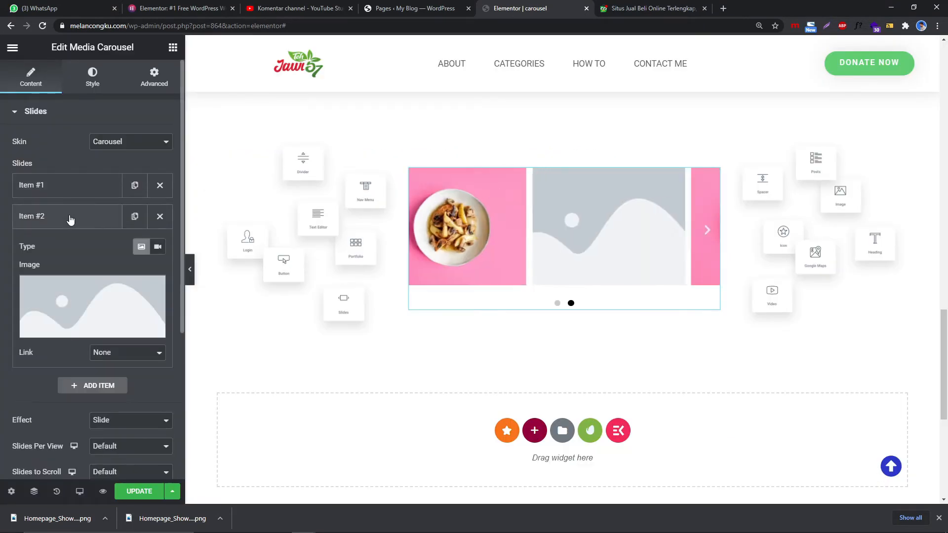
{"action": "scroll", "coordinate": [443, 306], "scroll_direction": "down", "scroll_amount": 15}
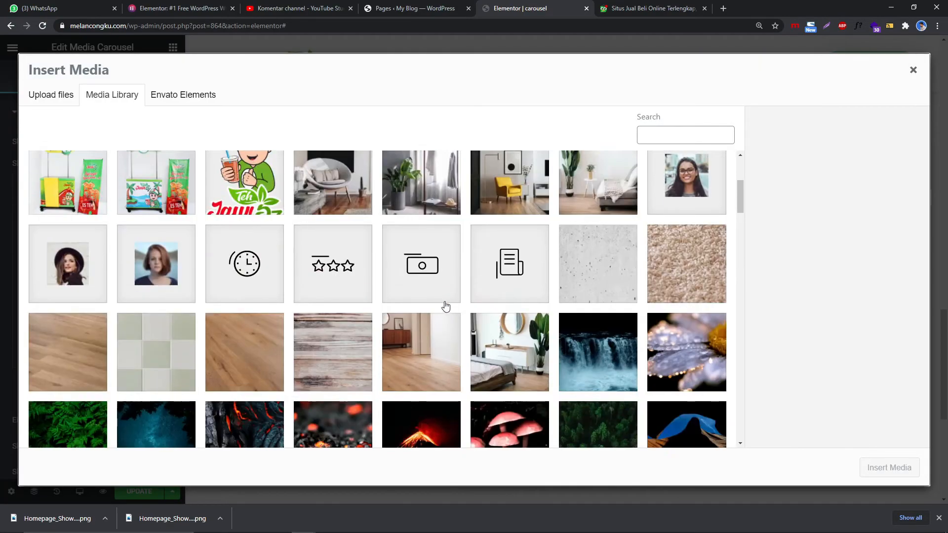
{"action": "scroll", "coordinate": [308, 319], "scroll_direction": "down", "scroll_amount": 8}
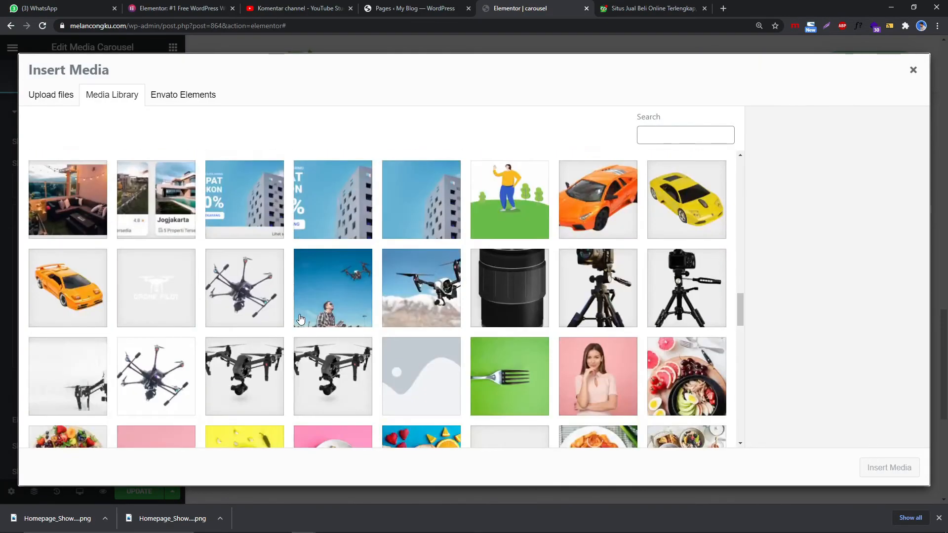
{"action": "left_click", "coordinate": [410, 291]}
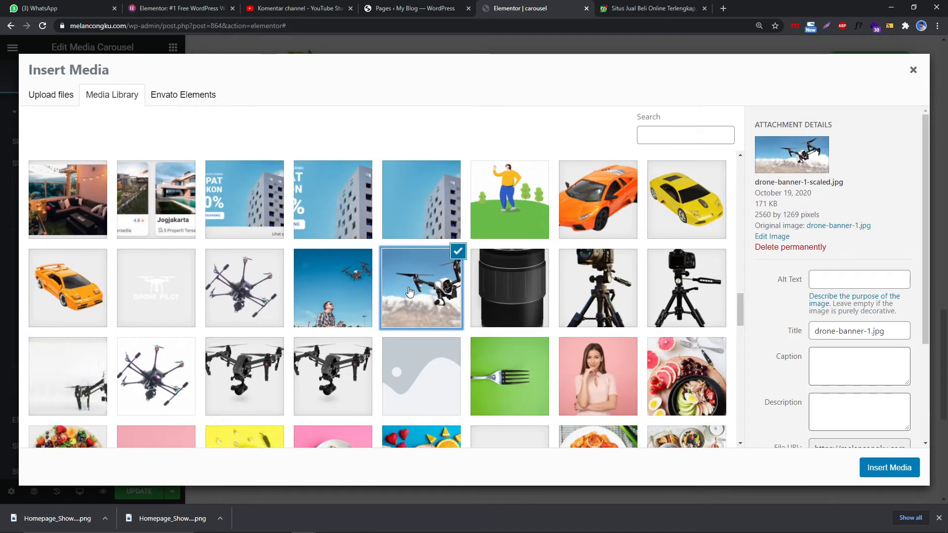
{"action": "left_click", "coordinate": [354, 296]}
{"action": "left_click", "coordinate": [262, 299]}
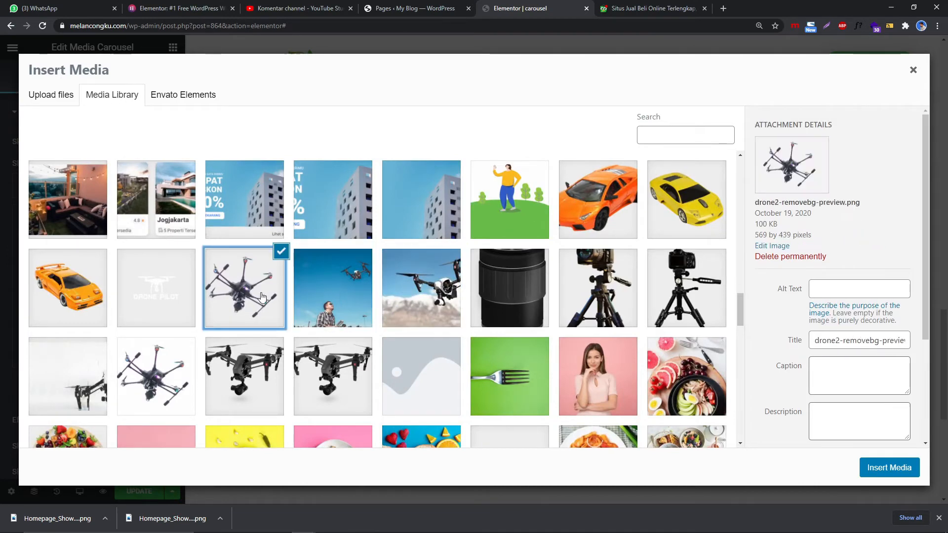
{"action": "left_click", "coordinate": [337, 295]}
{"action": "left_click", "coordinate": [877, 467]}
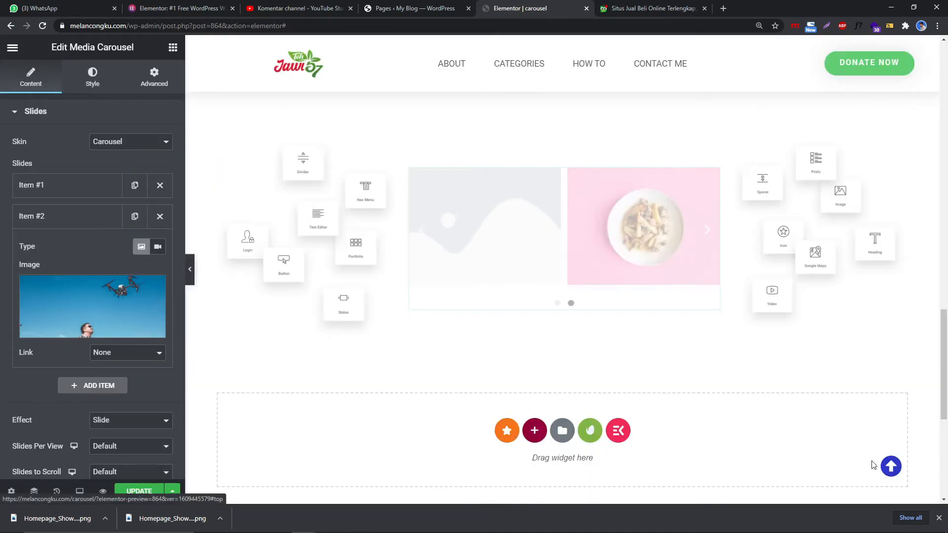
- Set the carousel's effect to Fade and its height to 384 px
{"action": "scroll", "coordinate": [106, 334], "scroll_direction": "down", "scroll_amount": 2}
{"action": "left_click", "coordinate": [106, 297]}
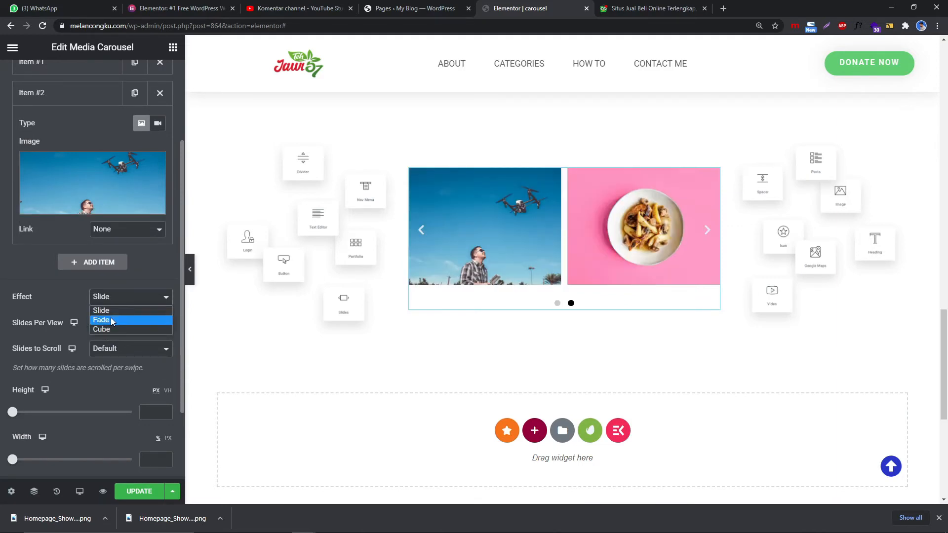
{"action": "left_click", "coordinate": [111, 320]}
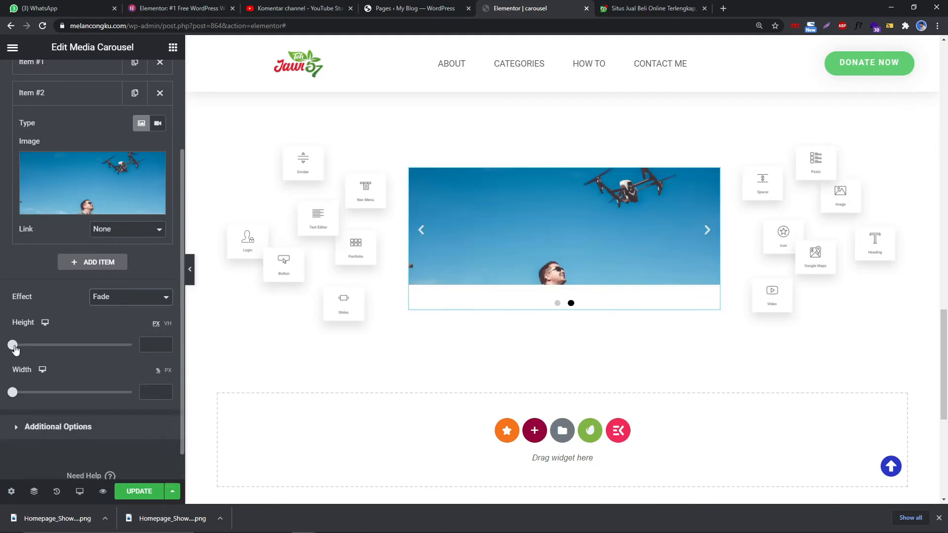
{"action": "left_click_drag", "start_coordinate": [12, 345], "coordinate": [50, 345]}
- Set the carousel's pagination position to Inside
{"action": "scroll", "coordinate": [60, 247], "scroll_direction": "up", "scroll_amount": 5}
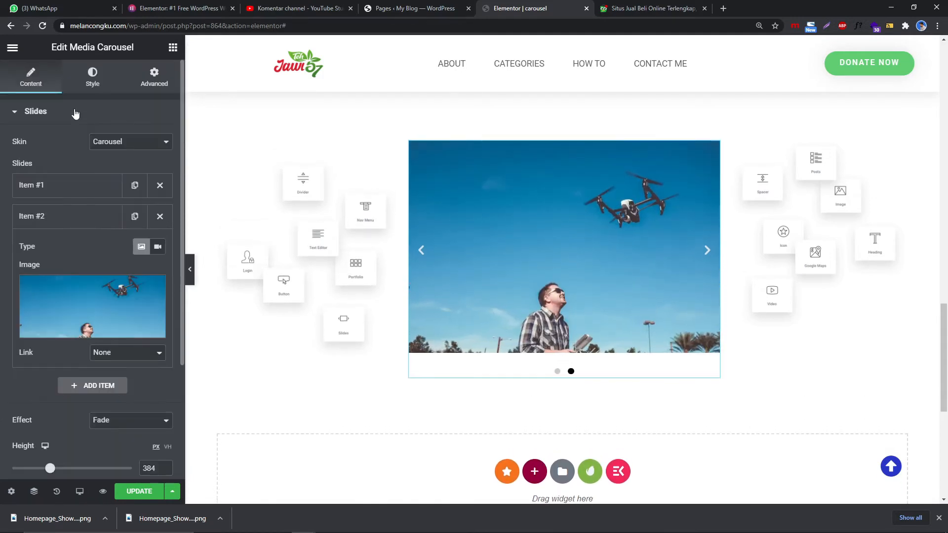
{"action": "left_click", "coordinate": [82, 87]}
{"action": "scroll", "coordinate": [88, 363], "scroll_direction": "down", "scroll_amount": 1}
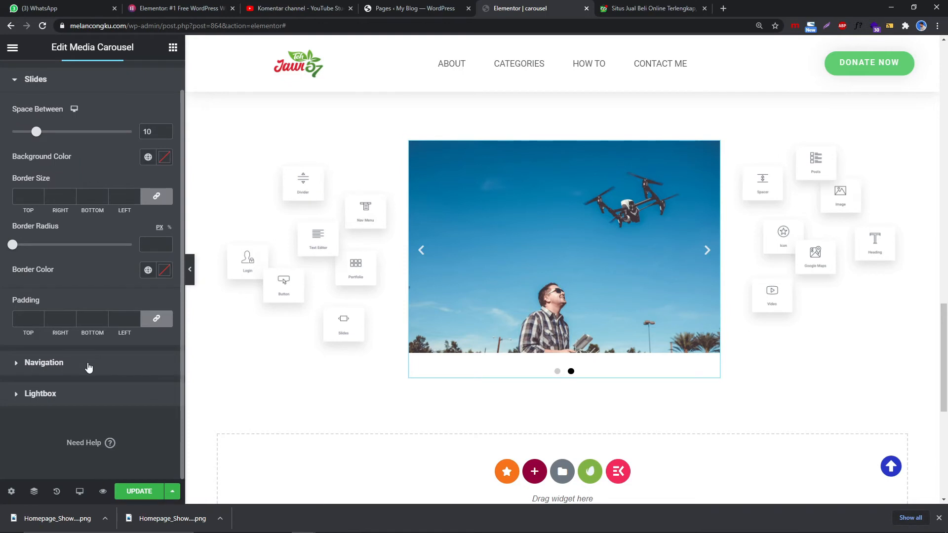
{"action": "left_click", "coordinate": [88, 364]}
{"action": "left_click", "coordinate": [132, 271]}
{"action": "left_click", "coordinate": [132, 292]}
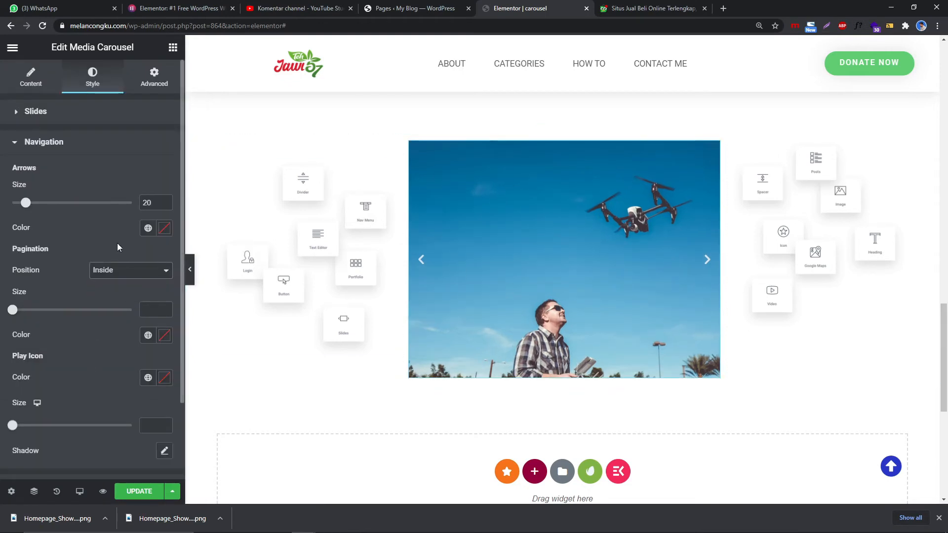
- Make the carousel's navigation arrows fully transparent with the color #02010100
{"action": "left_click", "coordinate": [163, 228]}
{"action": "left_click_drag", "start_coordinate": [109, 400], "coordinate": [1, 408]}
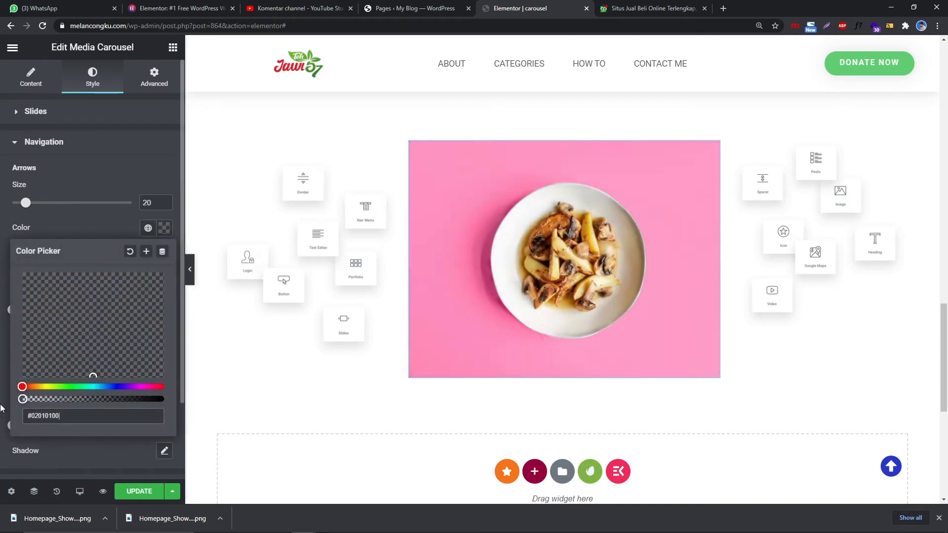
{"action": "left_click", "coordinate": [164, 229]}
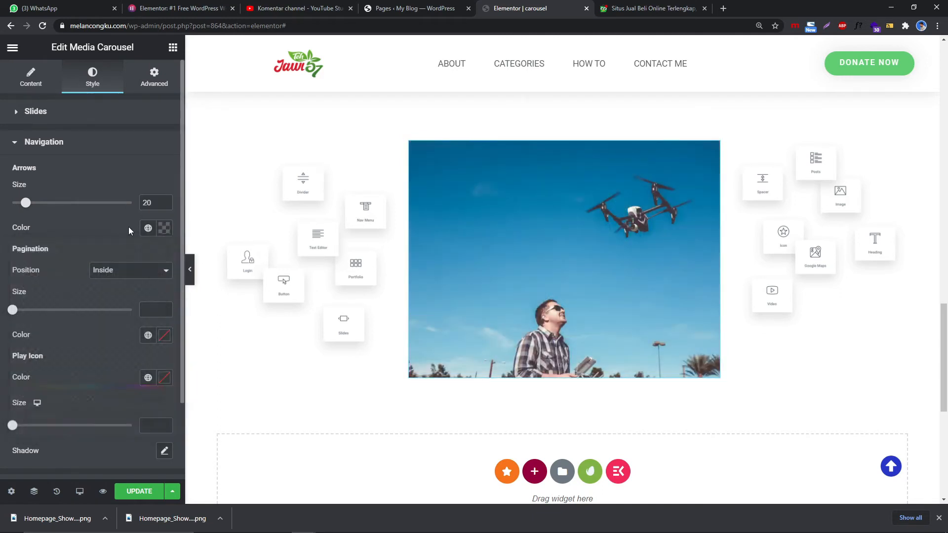
- Try adjusting the left and right margins of the icon image beside the carousel's left edge
{"action": "left_click", "coordinate": [390, 169]}
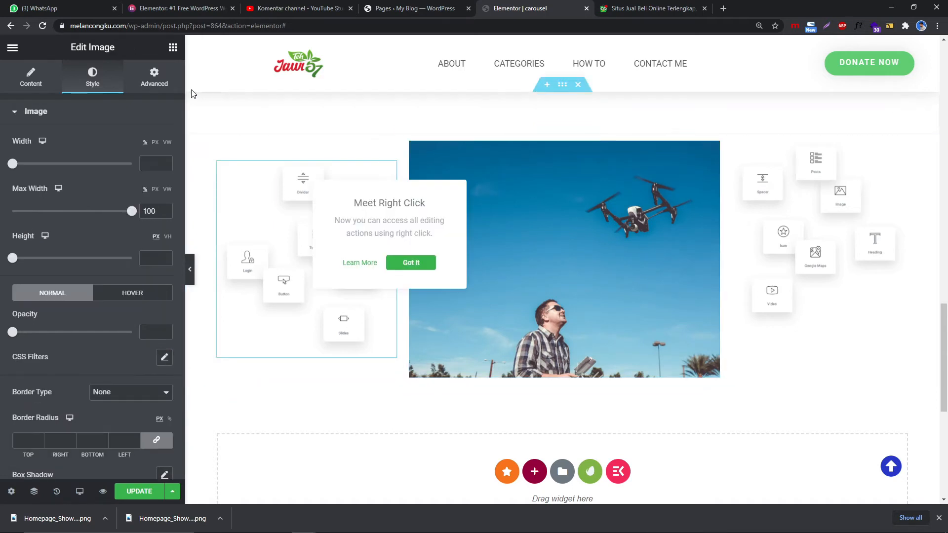
{"action": "left_click", "coordinate": [154, 77]}
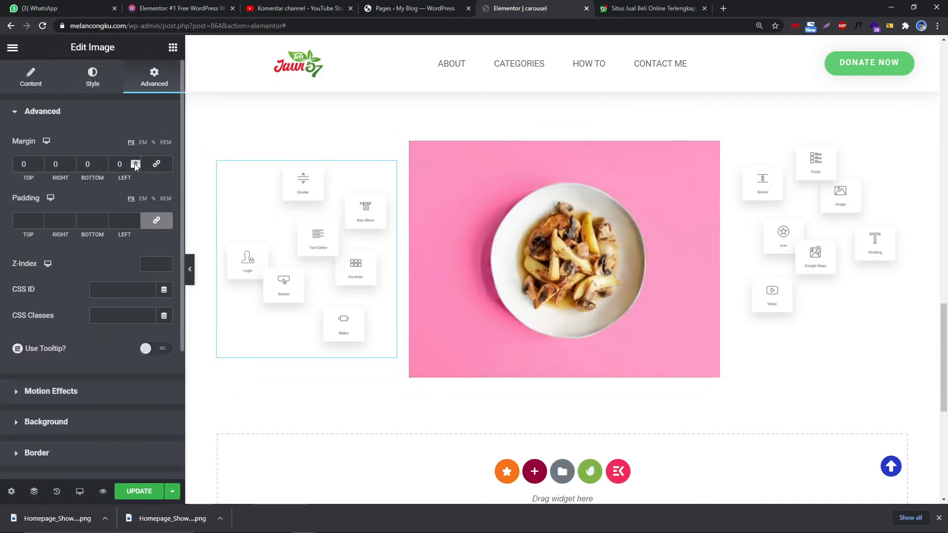
{"action": "left_click", "coordinate": [136, 165]}
{"action": "left_click", "coordinate": [137, 166]}
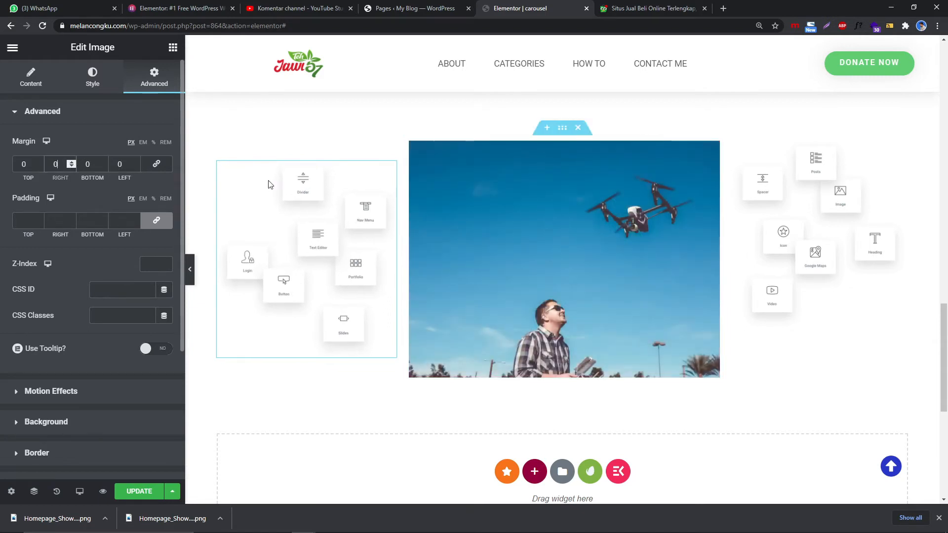
- Try a 5 px right margin and a 1 px left padding on the left column, and reset both
{"action": "left_click", "coordinate": [218, 142]}
{"action": "left_click", "coordinate": [154, 85]}
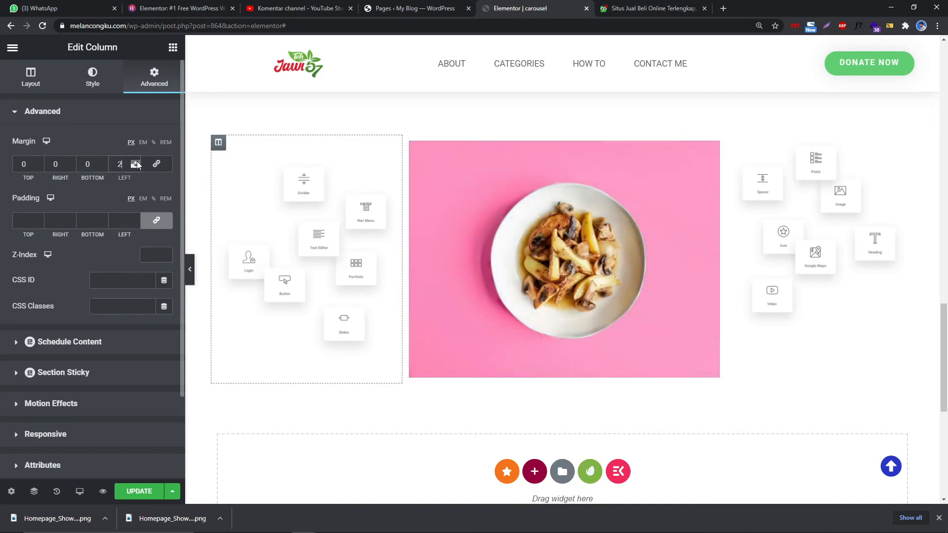
{"action": "left_click", "coordinate": [138, 166]}
{"action": "left_click", "coordinate": [138, 166]}
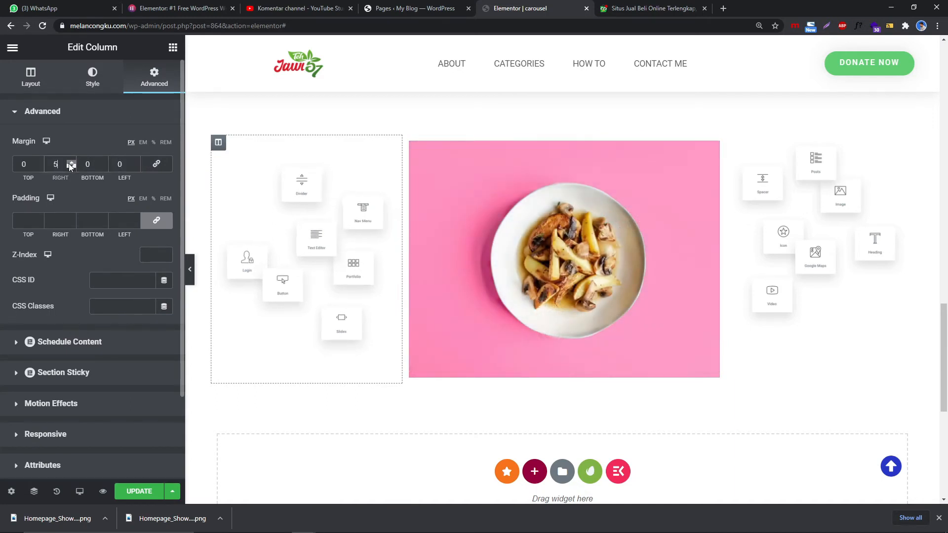
{"action": "left_click", "coordinate": [156, 219]}
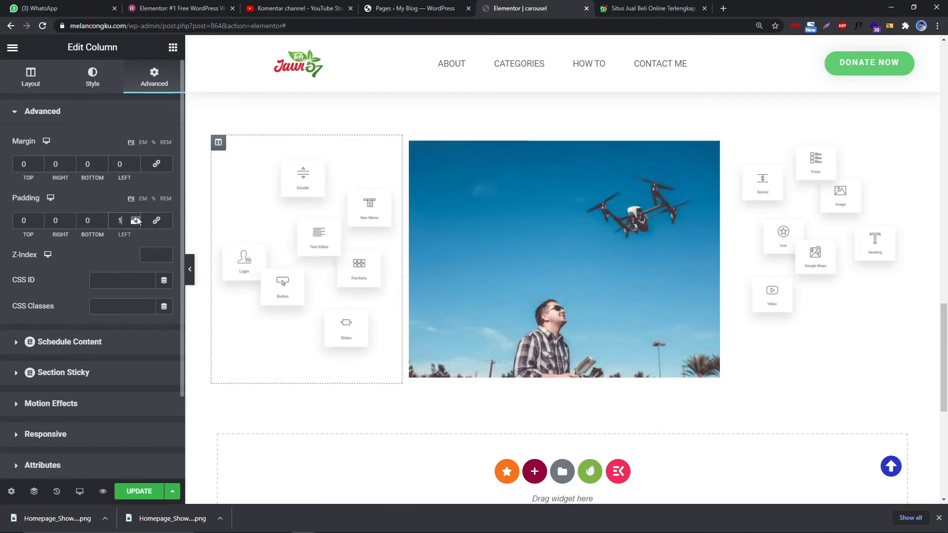
{"action": "left_click", "coordinate": [156, 219]}
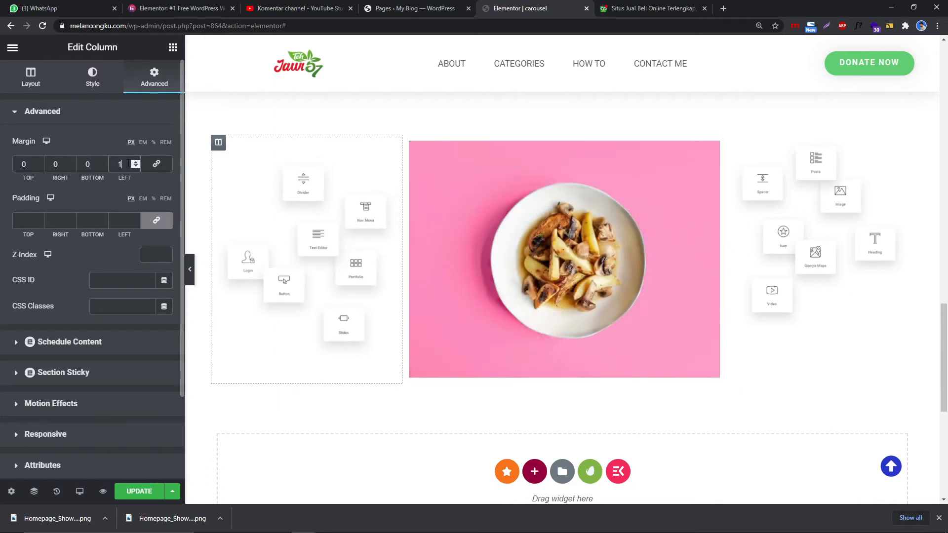
{"action": "left_click", "coordinate": [155, 164]}
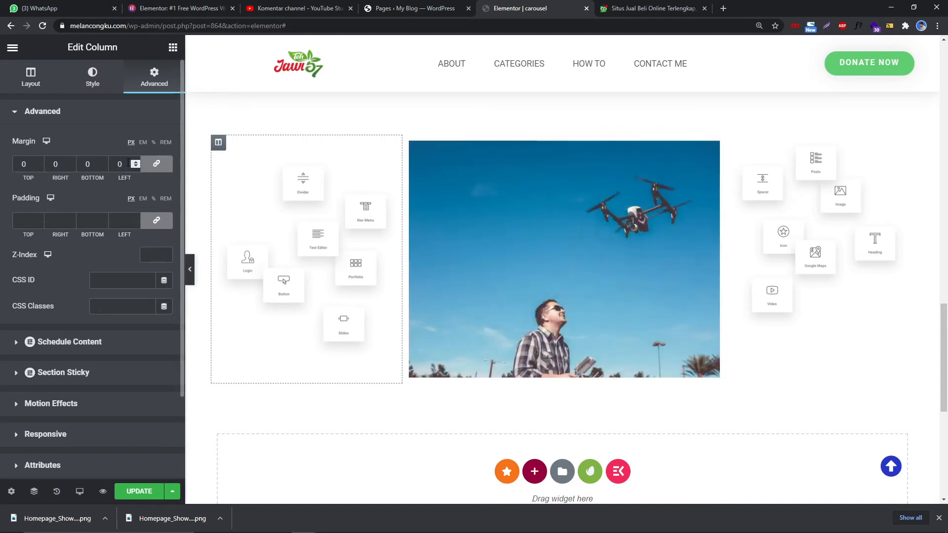
- Try a 12 px bottom margin and a 6 px right margin on the left icon image
{"action": "left_click", "coordinate": [289, 207]}
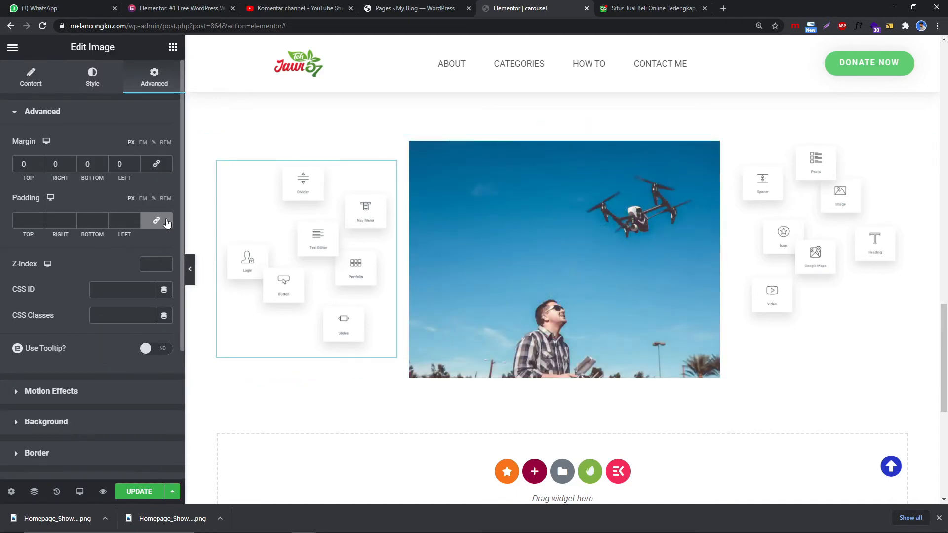
{"action": "double_click", "coordinate": [91, 164]}
{"action": "type", "text": "12"}
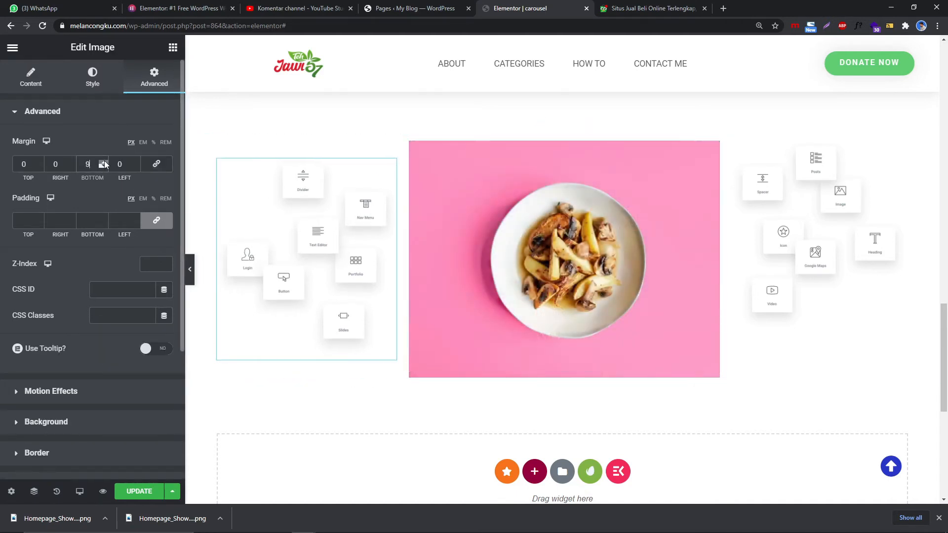
{"action": "left_click", "coordinate": [70, 167]}
{"action": "type", "text": "6"}
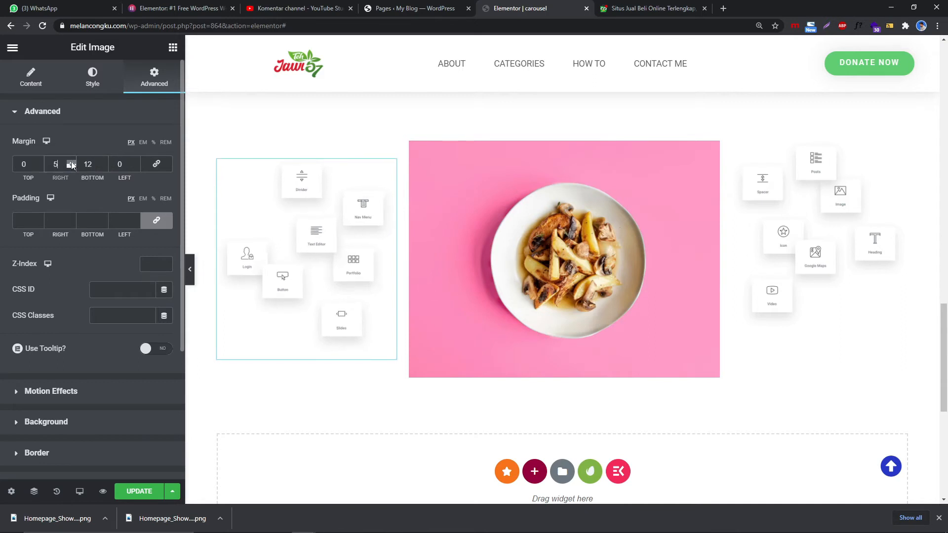
{"action": "left_click", "coordinate": [134, 166]}
{"action": "type", "text": "9"}
{"action": "key", "text": "BackSpace"}
{"action": "type", "text": "0"}
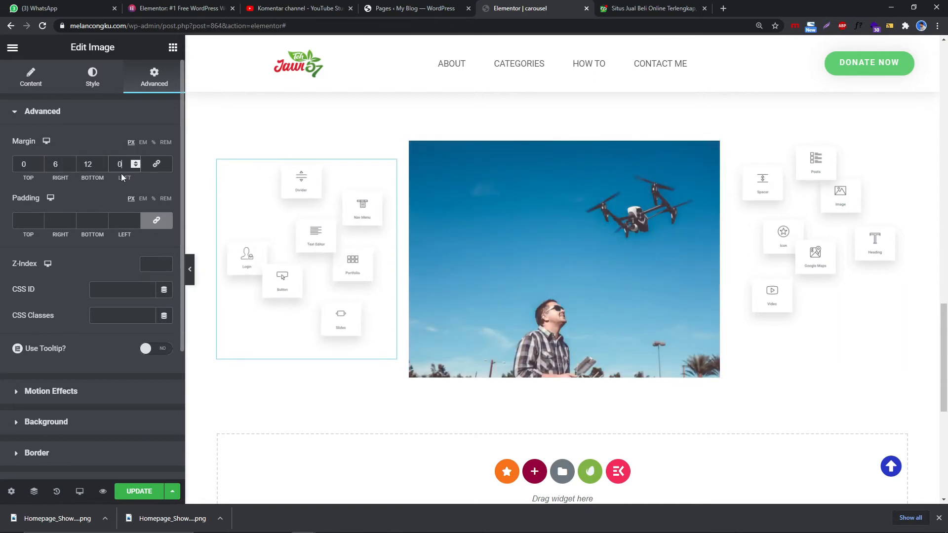
- Reset the left icon image's bottom and right margins to 0
{"action": "left_click", "coordinate": [94, 164]}
{"action": "key", "text": "BackSpace"}
{"action": "type", "text": "3"}
{"action": "key", "text": "BackSpace"}
{"action": "key", "text": "BackSpace"}
{"action": "type", "text": "0"}
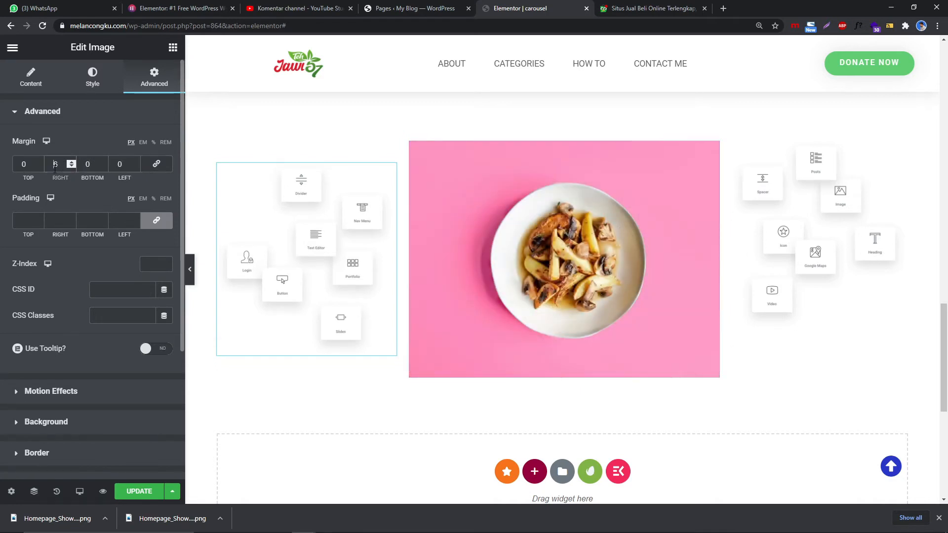
{"action": "key", "text": "BackSpace"}
{"action": "type", "text": "0"}
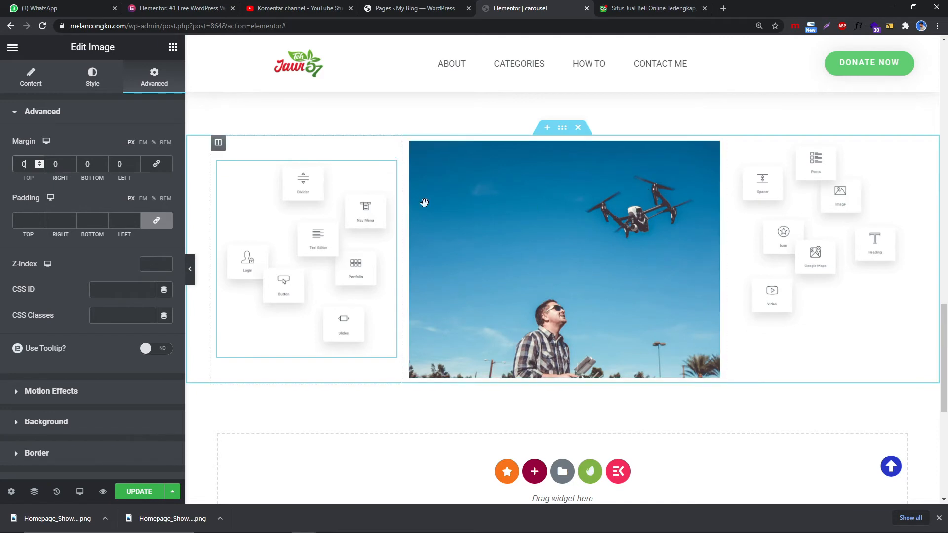
- Try an 11 px left margin on the left column and return its margins to 0
{"action": "left_click", "coordinate": [218, 143]}
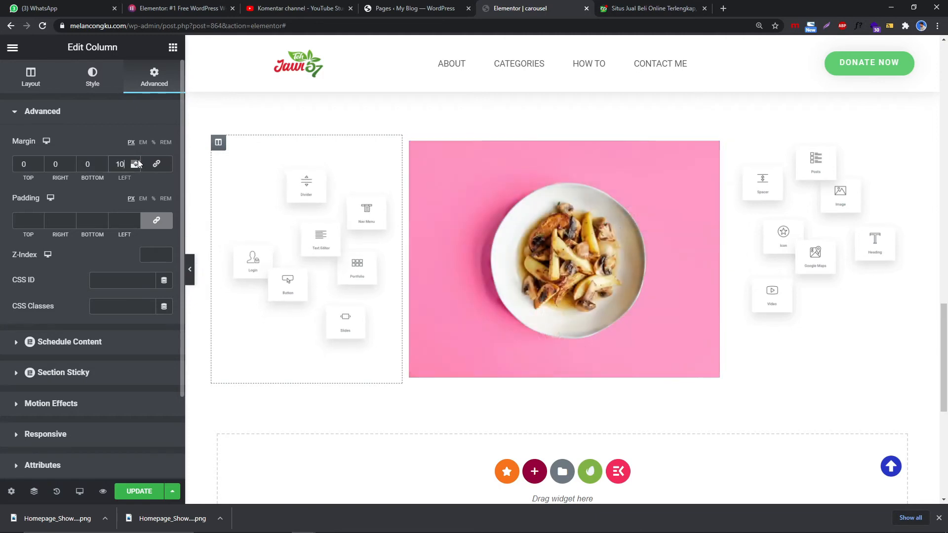
{"action": "left_click", "coordinate": [135, 162]}
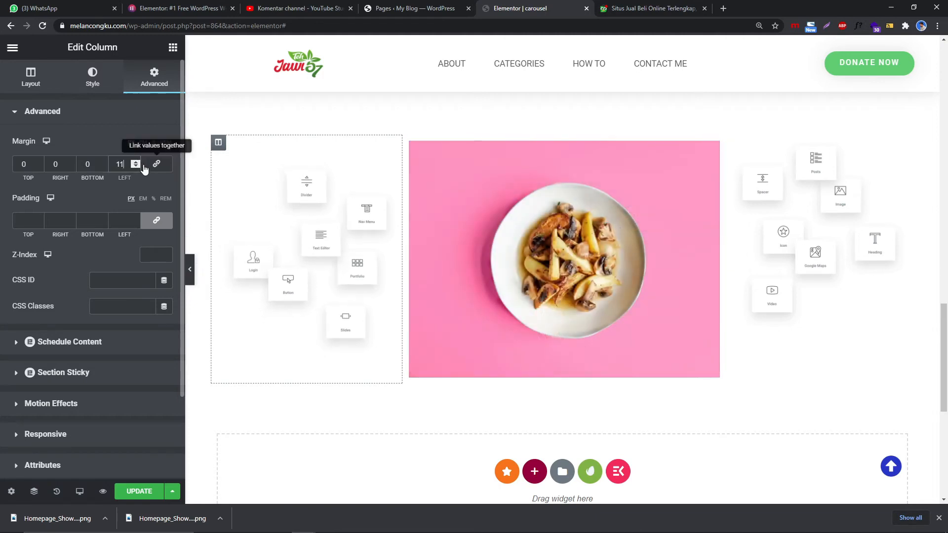
{"action": "left_click", "coordinate": [72, 165]}
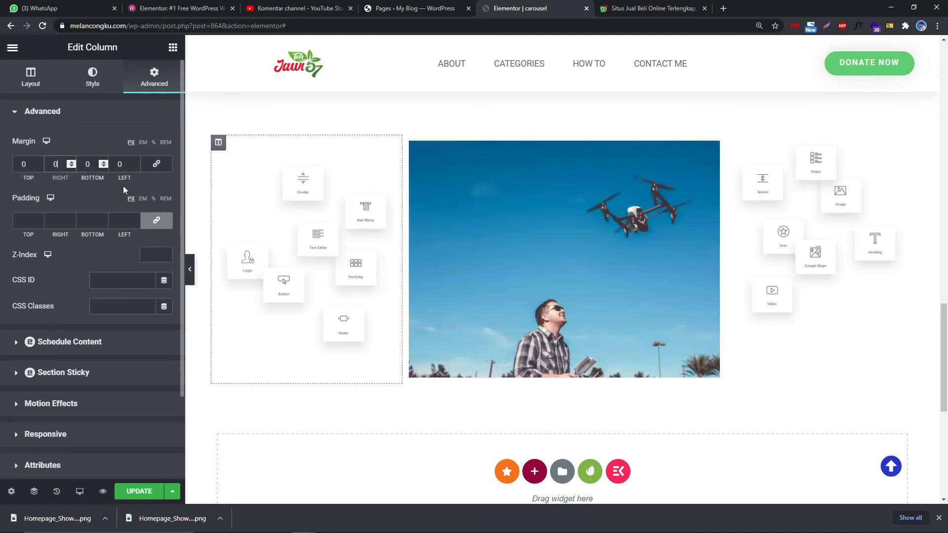
- Set the left column's padding to 0 on all sides with its margins cleared, and preview the section at full width
{"action": "left_click", "coordinate": [157, 220]}
{"action": "left_click", "coordinate": [137, 223]}
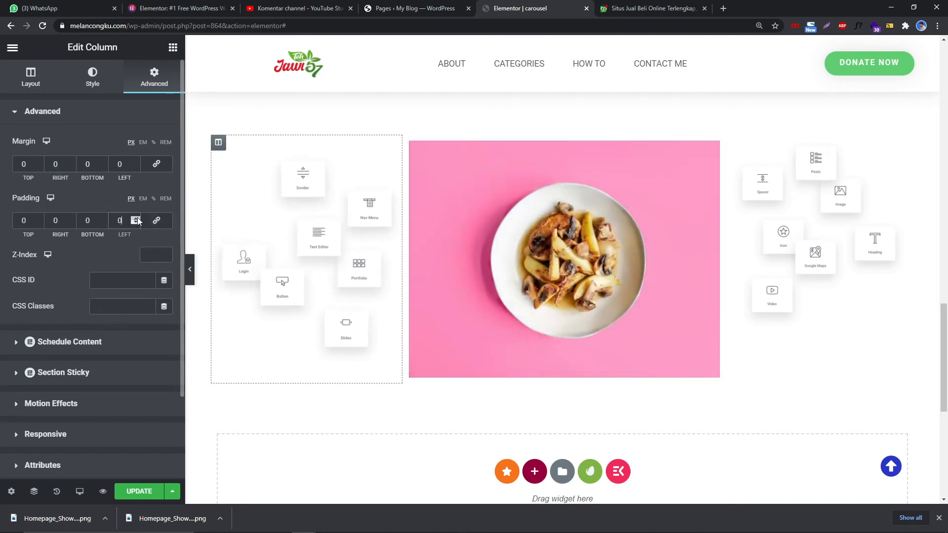
{"action": "left_click", "coordinate": [128, 164]}
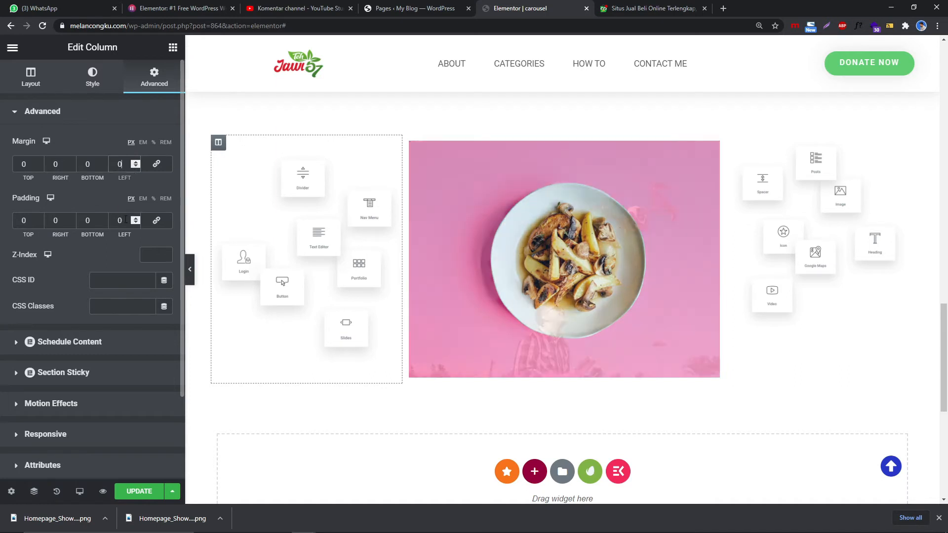
{"action": "left_click", "coordinate": [157, 220]}
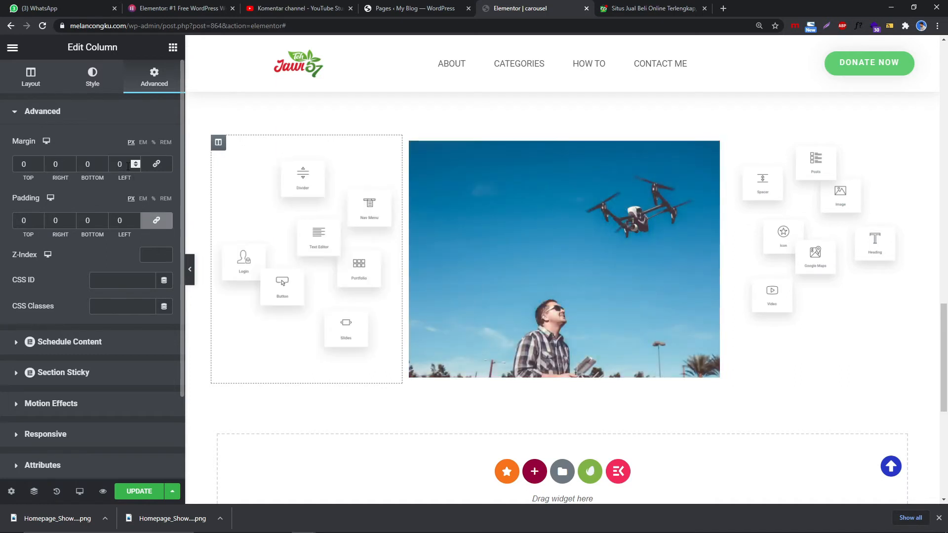
{"action": "left_click", "coordinate": [156, 164]}
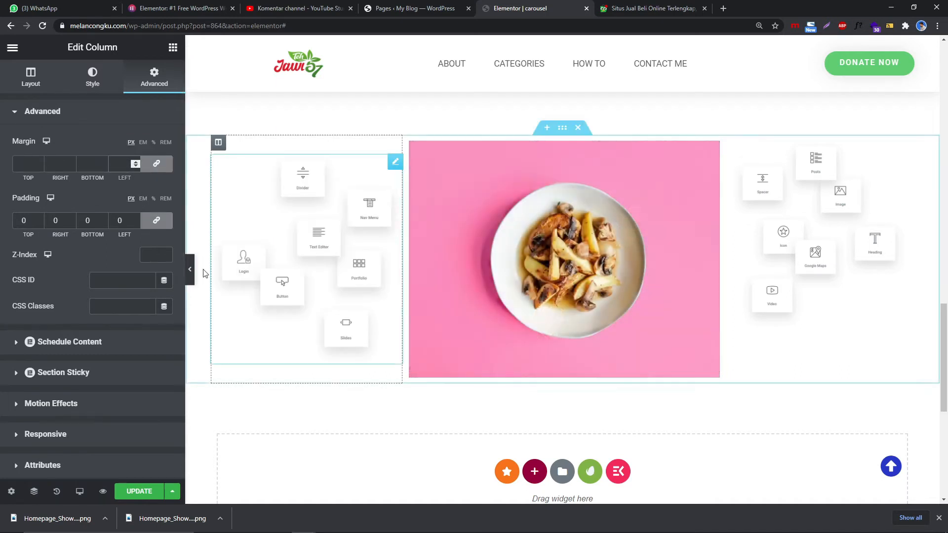
{"action": "left_click", "coordinate": [190, 269]}
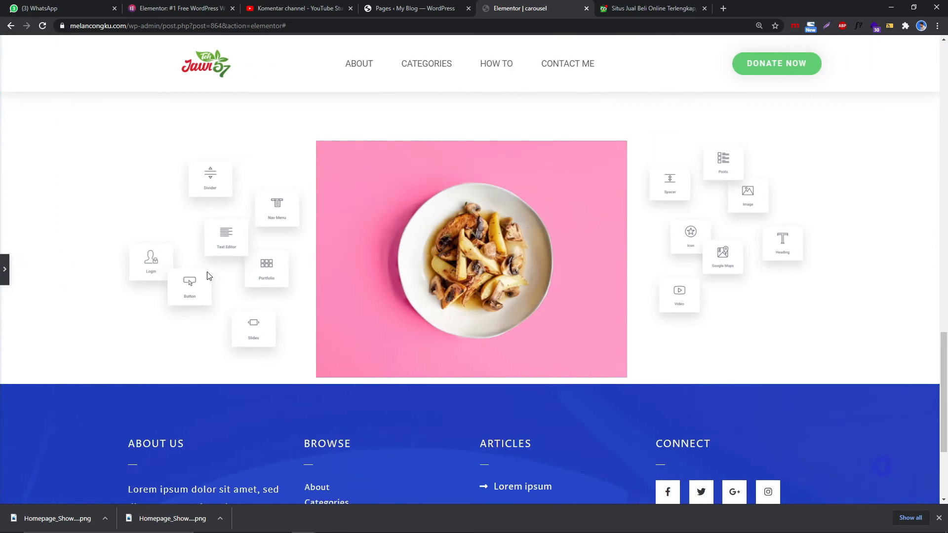
- Set the right icon column's vertical alignment to Middle and preview the section at full width
{"action": "left_click", "coordinate": [4, 269]}
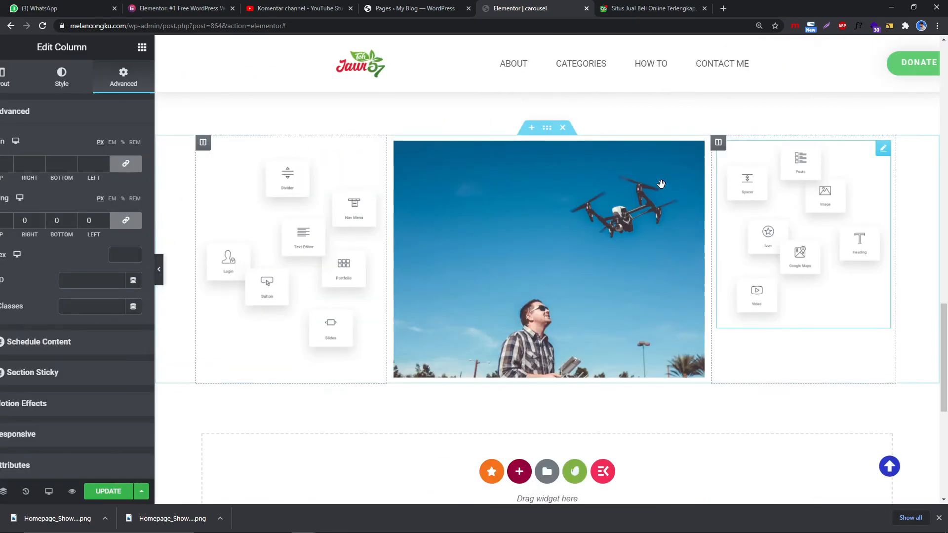
{"action": "left_click", "coordinate": [733, 144]}
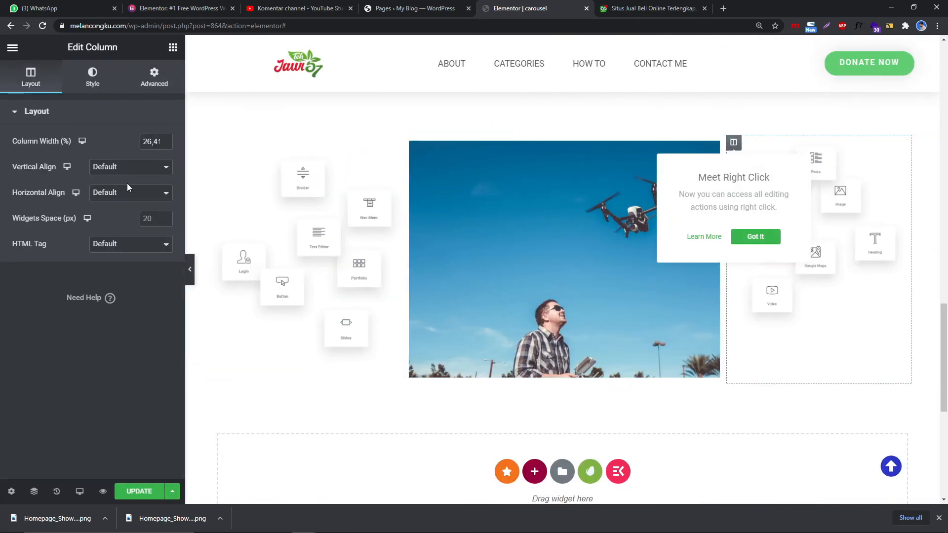
{"action": "left_click", "coordinate": [127, 167]}
{"action": "left_click", "coordinate": [129, 202]}
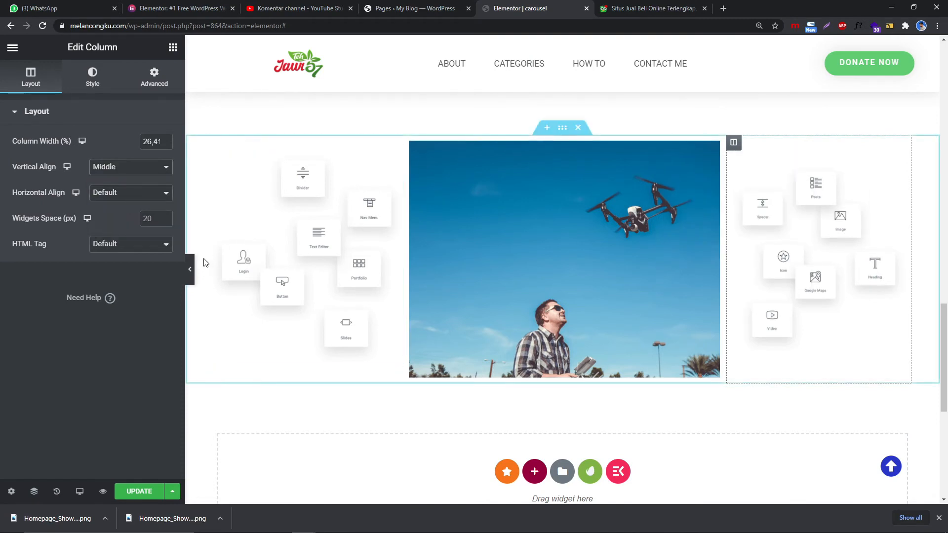
{"action": "left_click", "coordinate": [192, 271]}
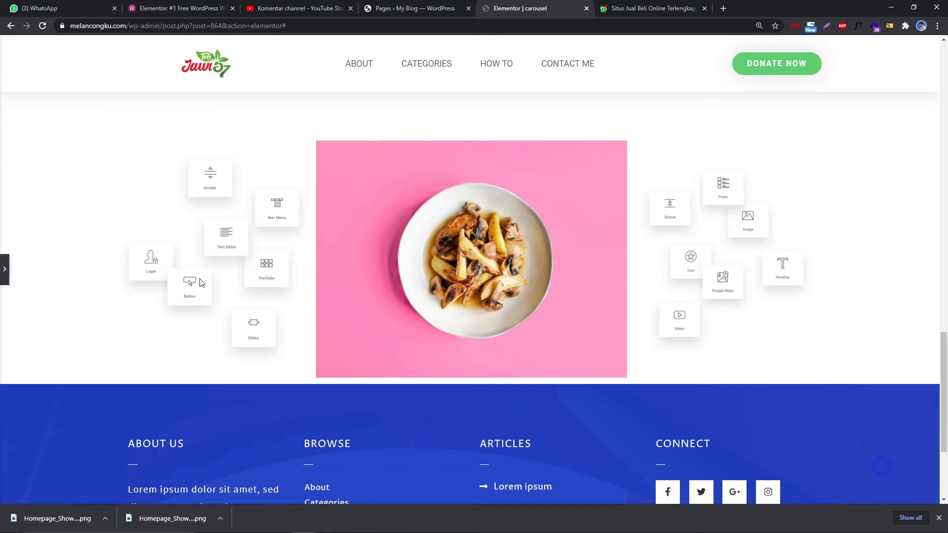
- Compare the carousel section's layout with the reference section on the Elementor homepage
{"action": "left_click", "coordinate": [199, 5]}
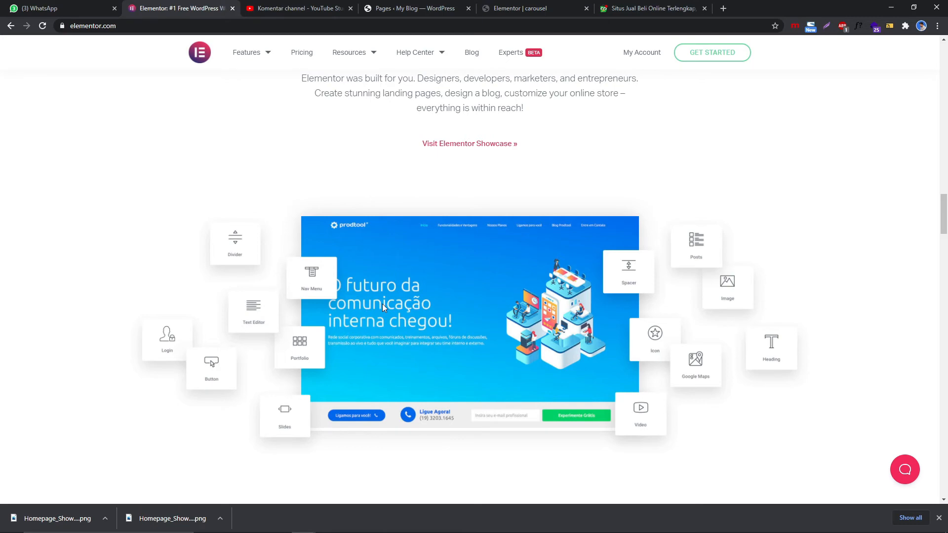
{"action": "left_click", "coordinate": [415, 8]}
{"action": "left_click", "coordinate": [576, 4]}
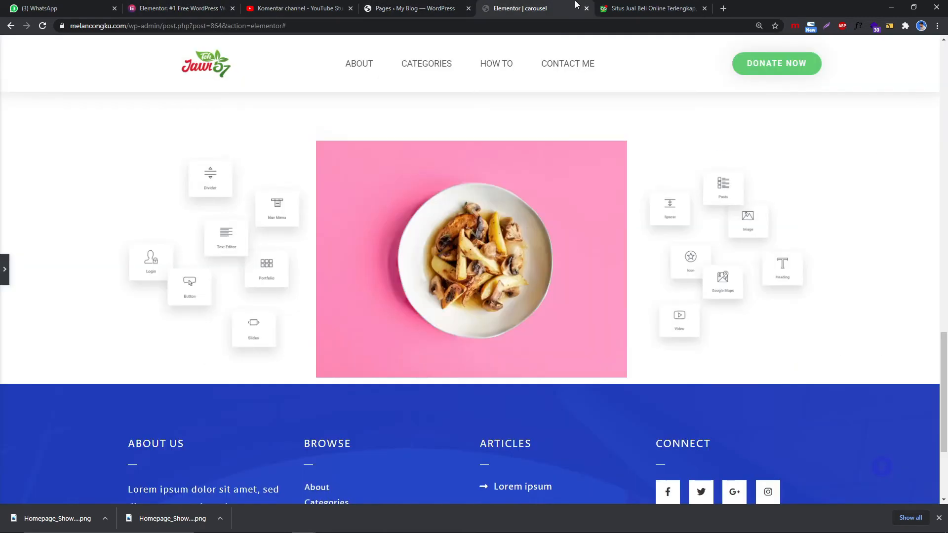
{"action": "left_click", "coordinate": [656, 7]}
{"action": "left_click", "coordinate": [574, 4]}
- Try a 14 px left padding on the left icon image and return it to 0
{"action": "left_click", "coordinate": [4, 271]}
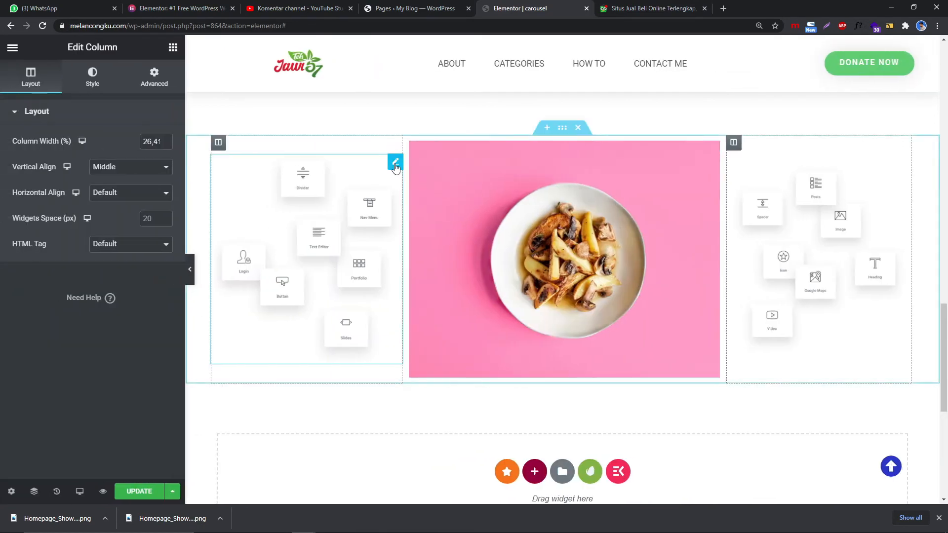
{"action": "left_click", "coordinate": [396, 168]}
{"action": "left_click", "coordinate": [131, 82]}
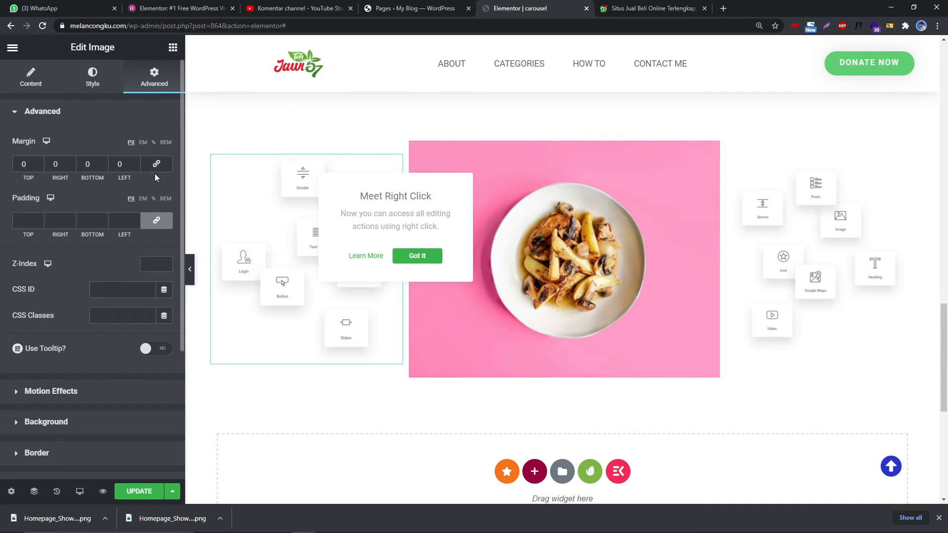
{"action": "left_click", "coordinate": [157, 223]}
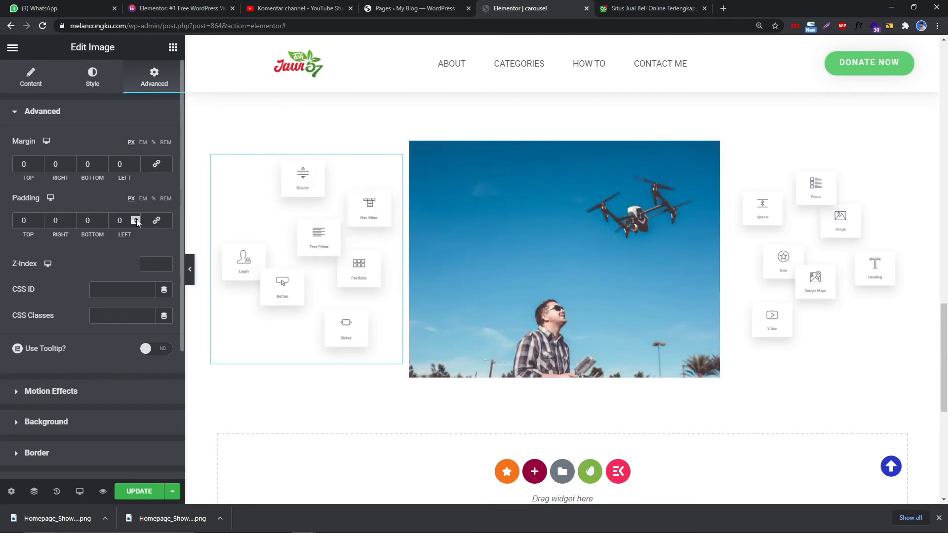
{"action": "left_click", "coordinate": [136, 220]}
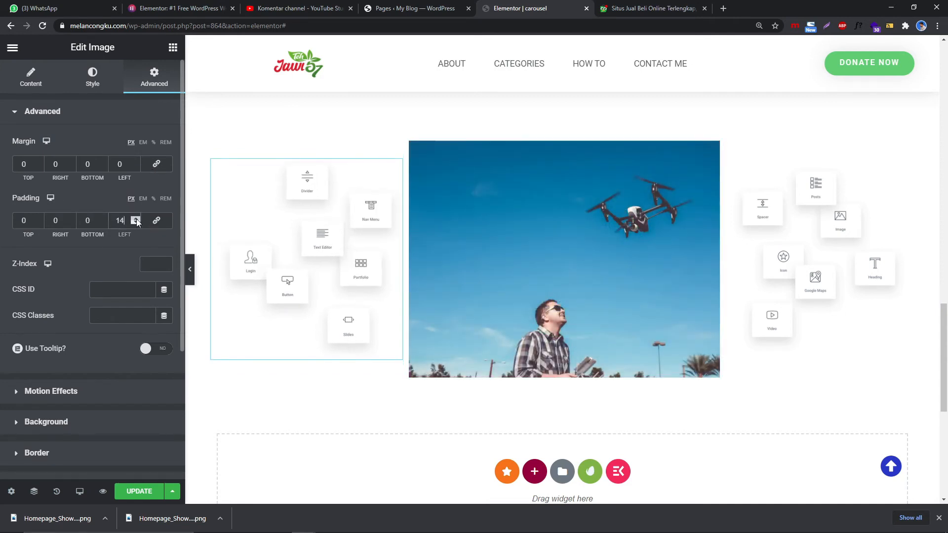
{"action": "left_click", "coordinate": [136, 223]}
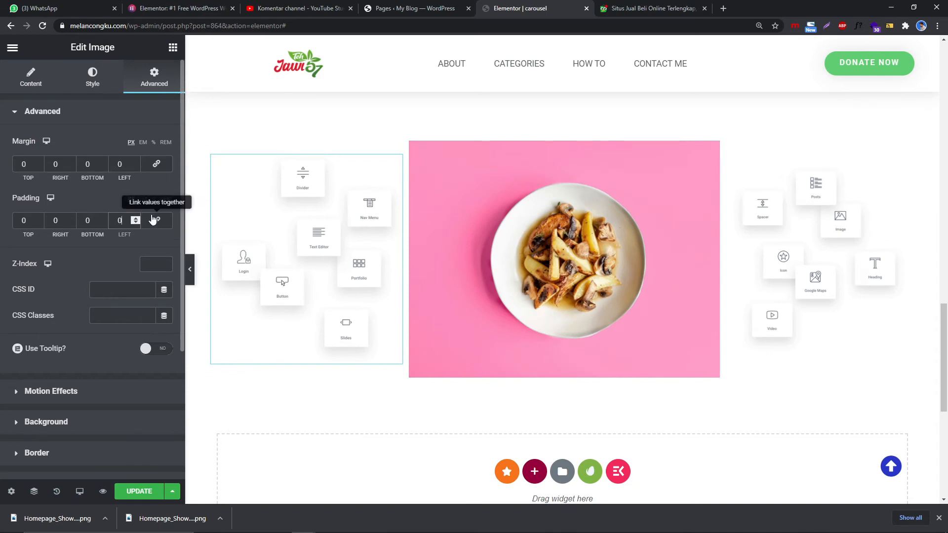
- Clear the left icon image's padding and margin values by relinking them, and preview the section at full width
{"action": "left_click", "coordinate": [156, 220]}
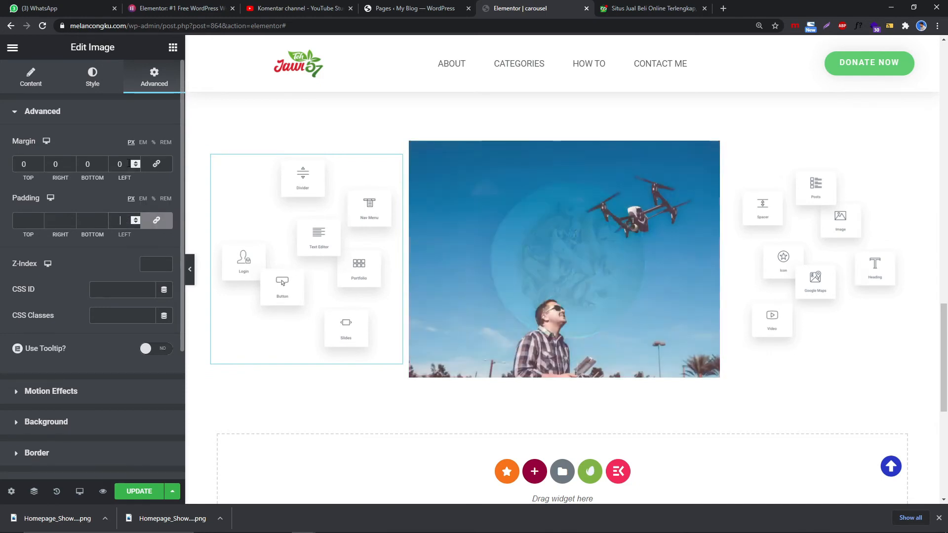
{"action": "left_click", "coordinate": [156, 164]}
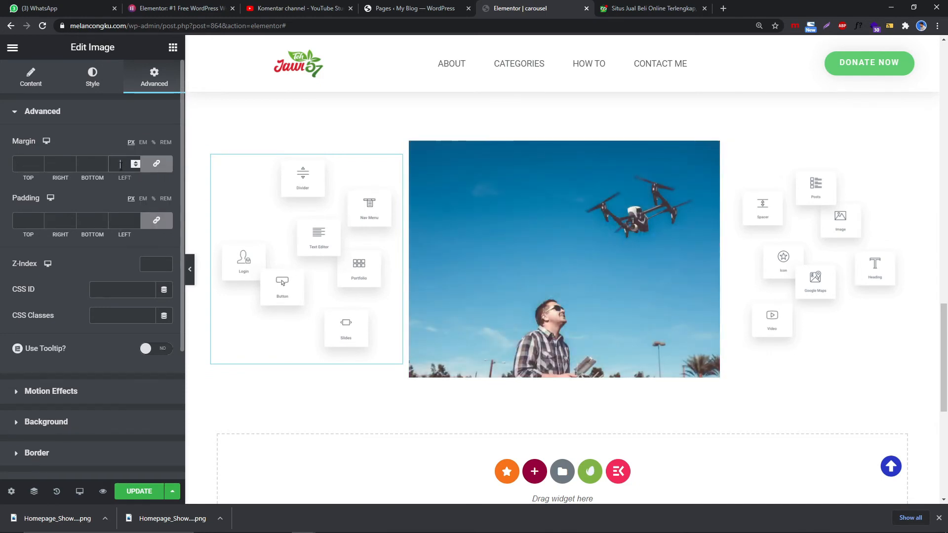
{"action": "left_click", "coordinate": [190, 273]}
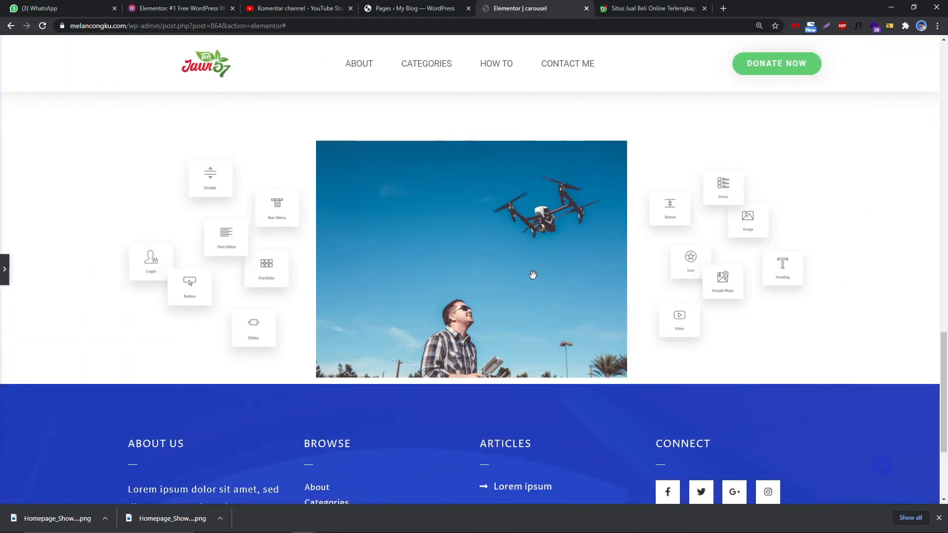
{"action": "left_click", "coordinate": [5, 269]}
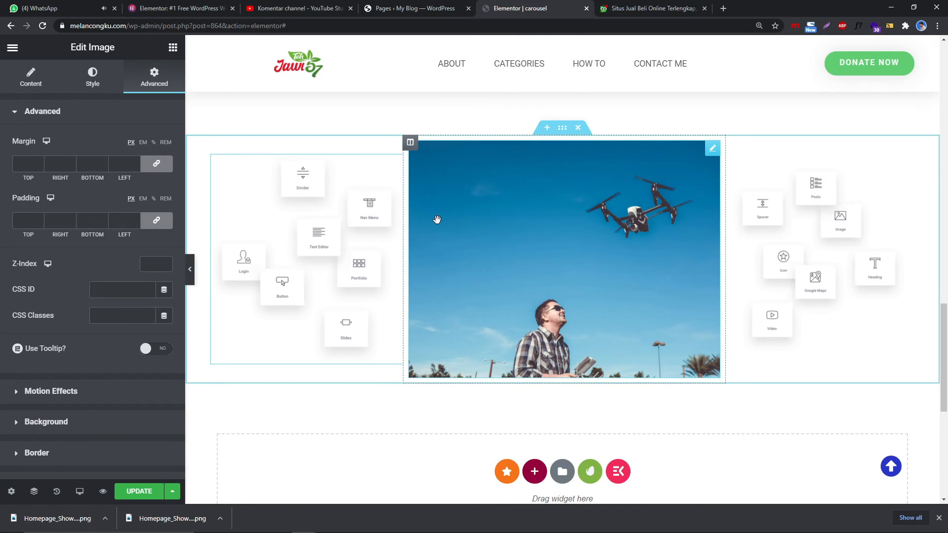
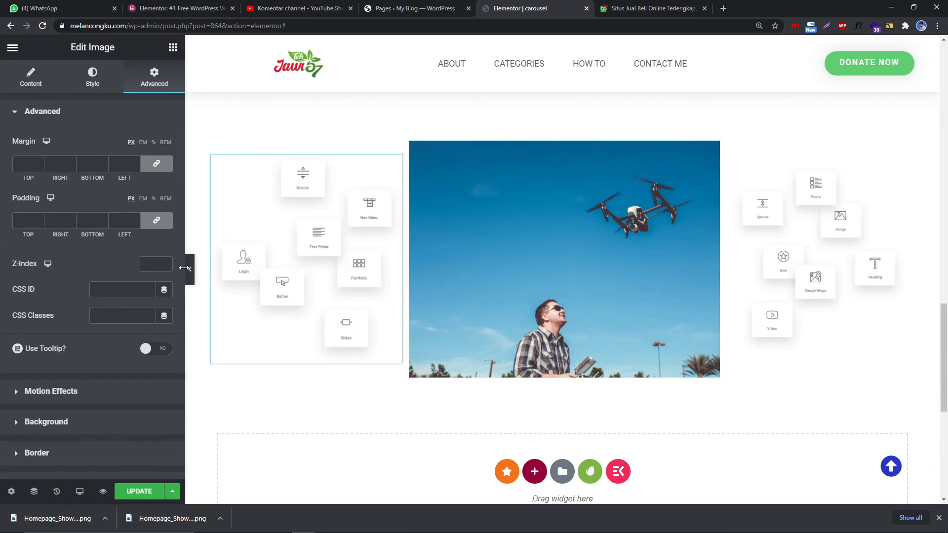
- Examine how the Tokopedia homepage carousel advances and where its fashion banner links, and return to the Elementor page
{"action": "key", "text": "ctrl+Tab"}
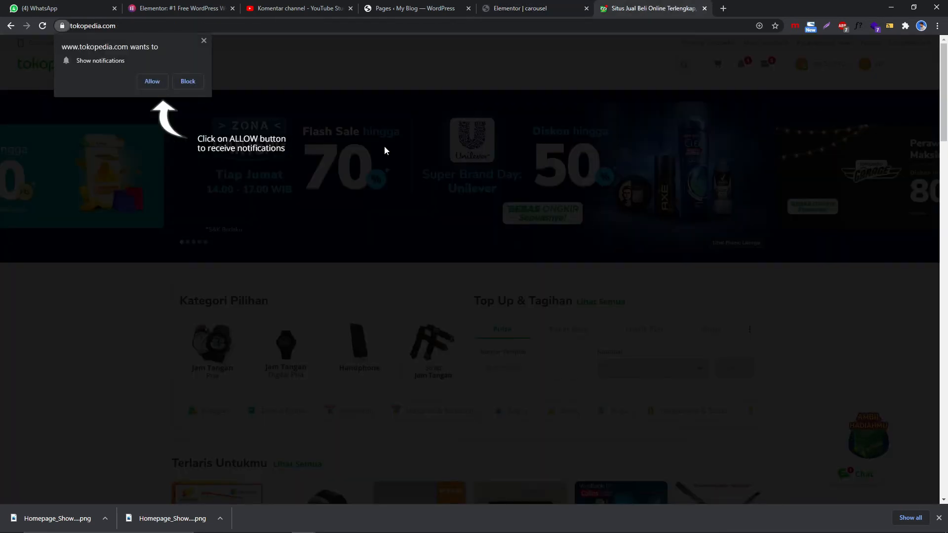
{"action": "left_click", "coordinate": [386, 151]}
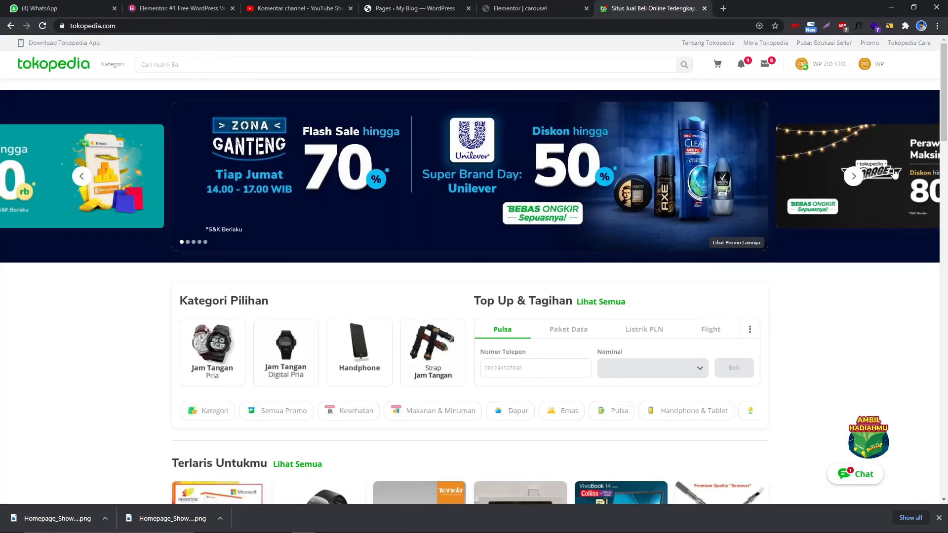
{"action": "left_click_drag", "start_coordinate": [895, 172], "coordinate": [466, 186]}
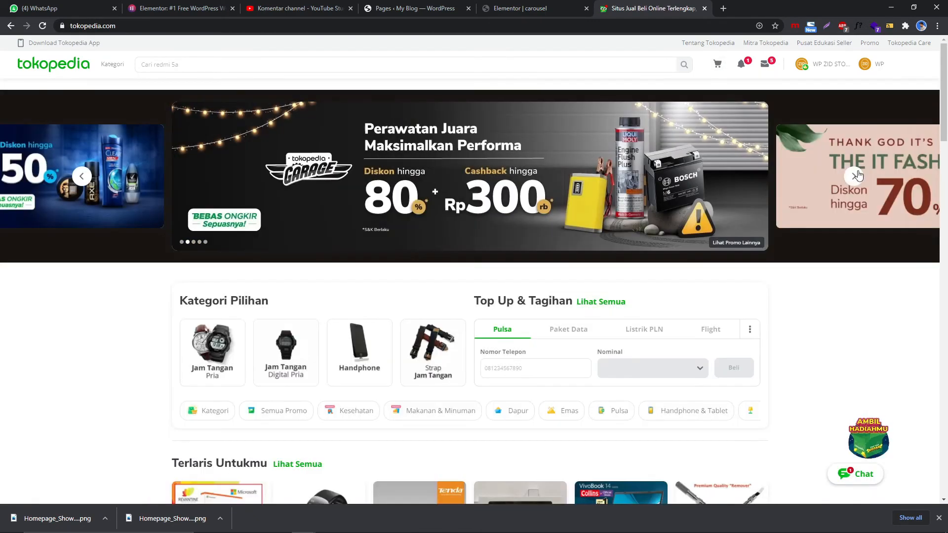
{"action": "left_click", "coordinate": [856, 176]}
{"action": "left_click", "coordinate": [463, 172]}
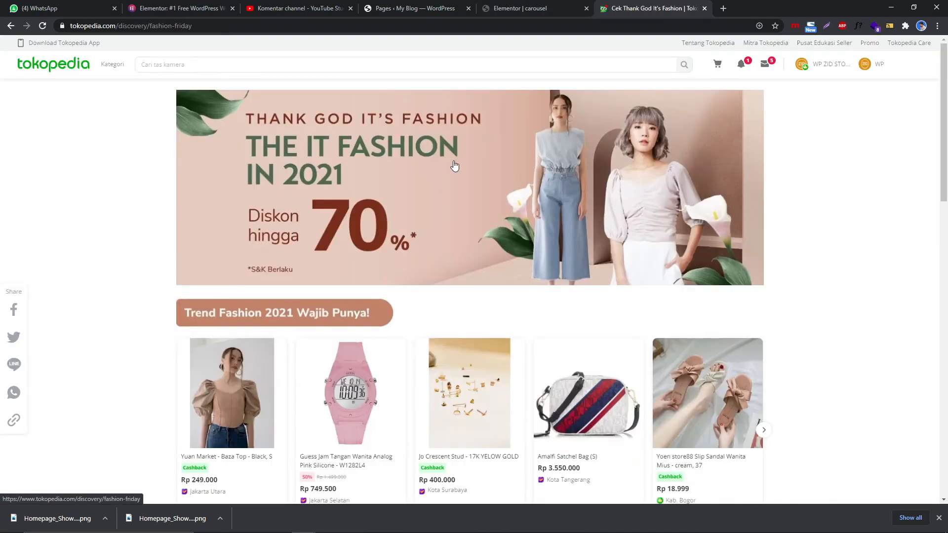
{"action": "key", "text": "ctrl+shift+Tab"}
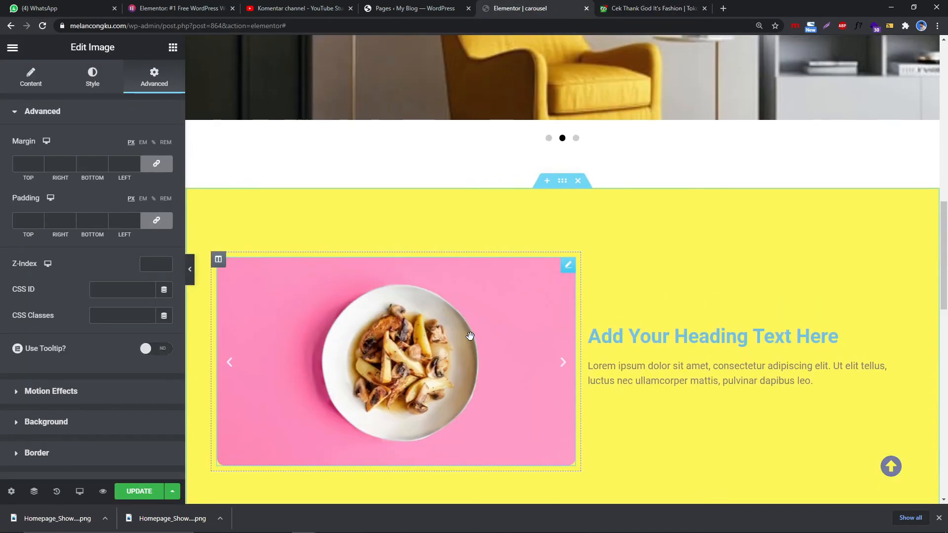
- Review the slides and the full-width carousel with the editing panel hidden and the downloads bar closed
{"action": "scroll", "coordinate": [447, 338], "scroll_direction": "up", "scroll_amount": 8}
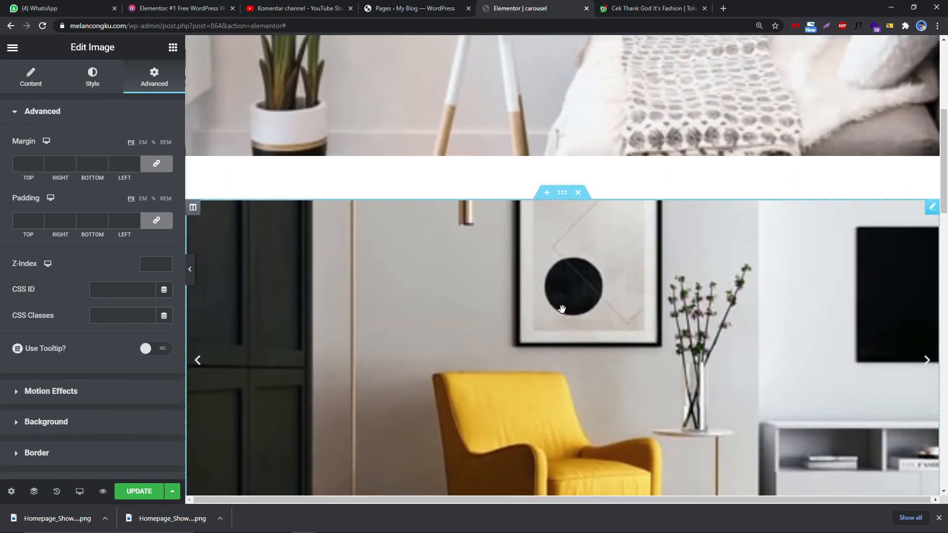
{"action": "left_click", "coordinate": [190, 277]}
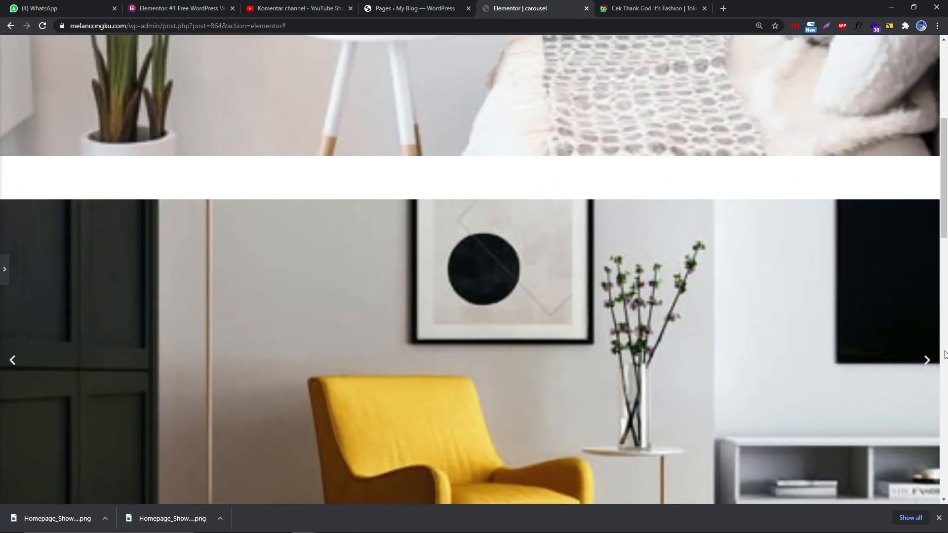
{"action": "scroll", "coordinate": [764, 307], "scroll_direction": "down", "scroll_amount": 3}
{"action": "scroll", "coordinate": [656, 247], "scroll_direction": "up", "scroll_amount": 4}
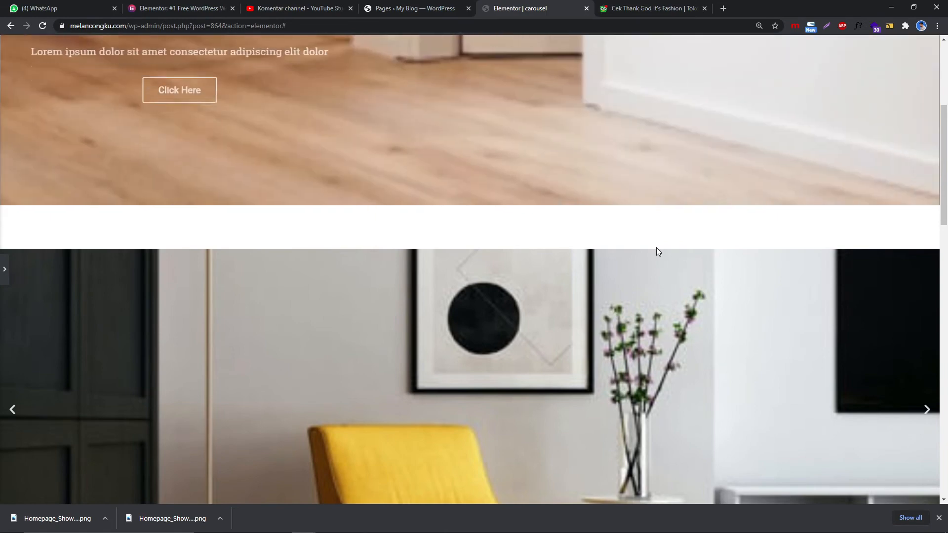
{"action": "scroll", "coordinate": [656, 248], "scroll_direction": "up", "scroll_amount": 2}
{"action": "scroll", "coordinate": [656, 246], "scroll_direction": "up", "scroll_amount": 3}
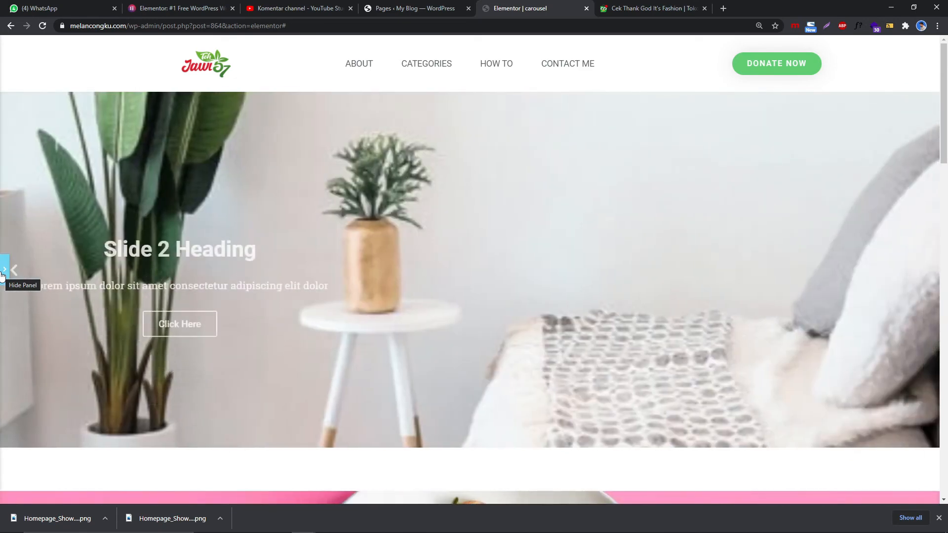
{"action": "scroll", "coordinate": [584, 450], "scroll_direction": "down", "scroll_amount": 5}
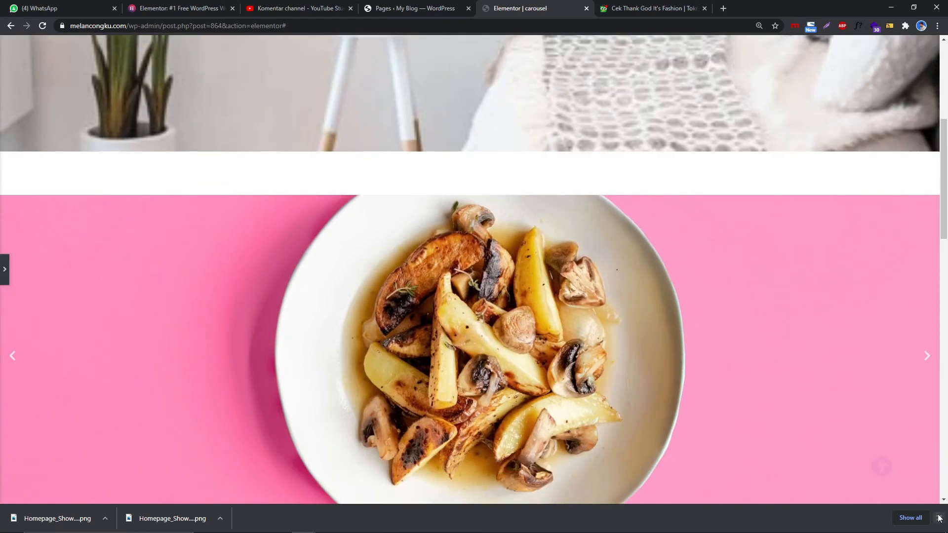
{"action": "left_click", "coordinate": [940, 518]}
{"action": "scroll", "coordinate": [649, 239], "scroll_direction": "down", "scroll_amount": 3}
{"action": "scroll", "coordinate": [890, 258], "scroll_direction": "up", "scroll_amount": 1}
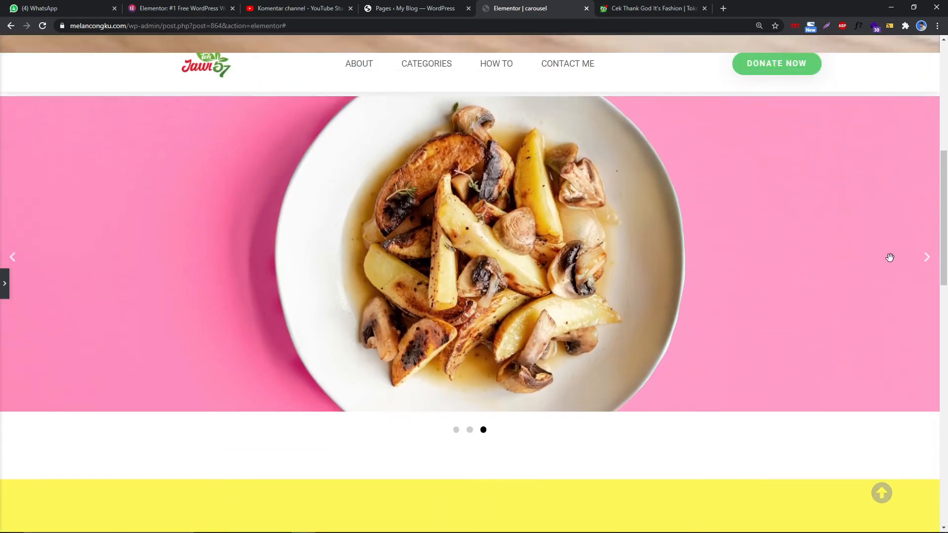
- Examine the carousel sections in the Mobile 360px preview
{"action": "left_click", "coordinate": [4, 283]}
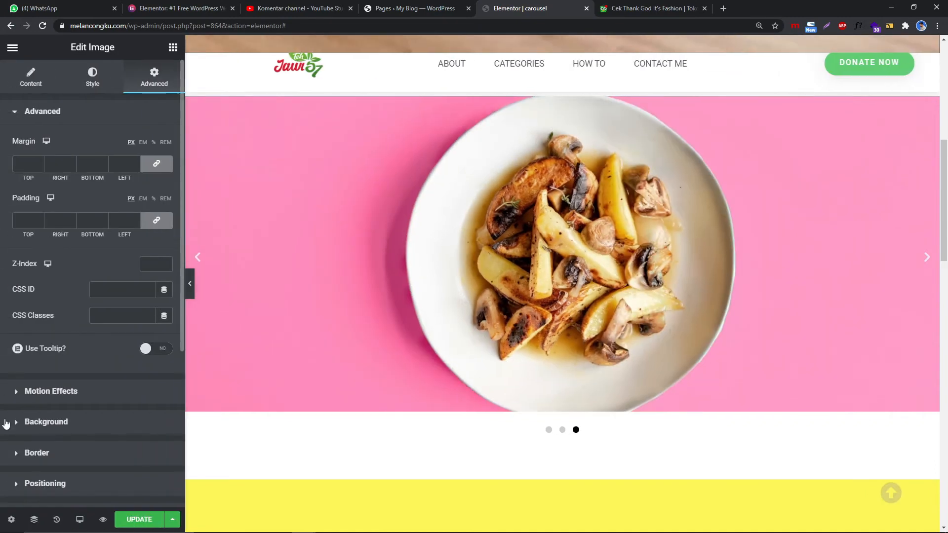
{"action": "left_click", "coordinate": [80, 520]}
{"action": "left_click", "coordinate": [77, 488]}
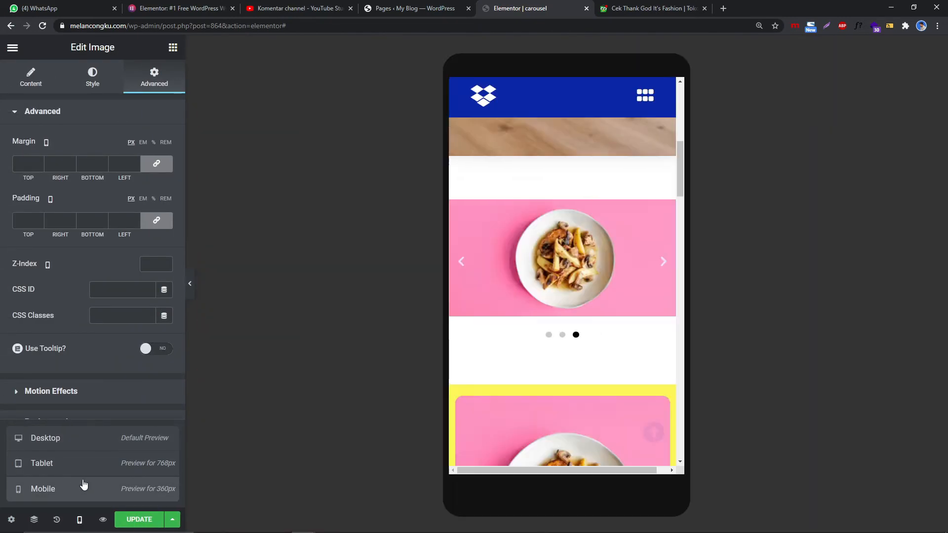
{"action": "scroll", "coordinate": [564, 212], "scroll_direction": "down", "scroll_amount": 3}
{"action": "scroll", "coordinate": [556, 240], "scroll_direction": "up", "scroll_amount": 3}
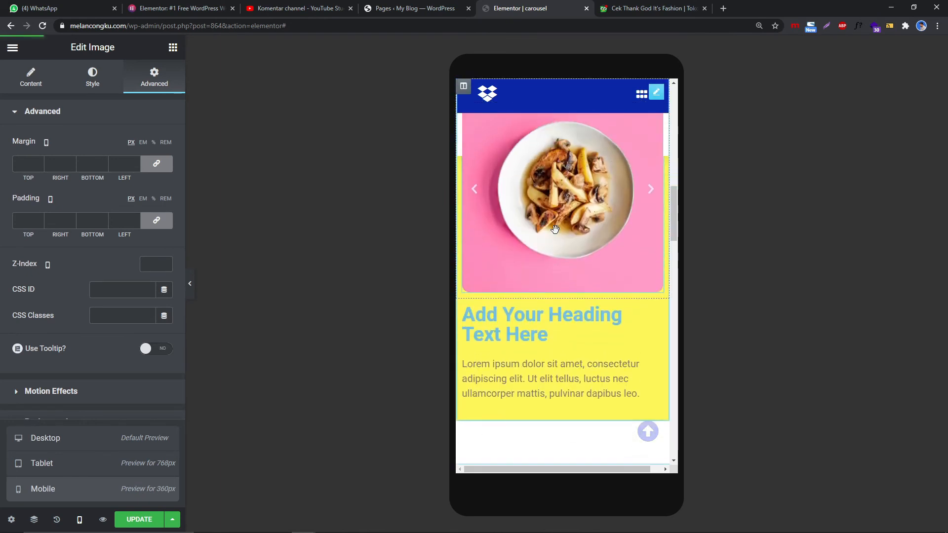
{"action": "scroll", "coordinate": [536, 357], "scroll_direction": "down", "scroll_amount": 5}
{"action": "scroll", "coordinate": [538, 363], "scroll_direction": "down", "scroll_amount": 4}
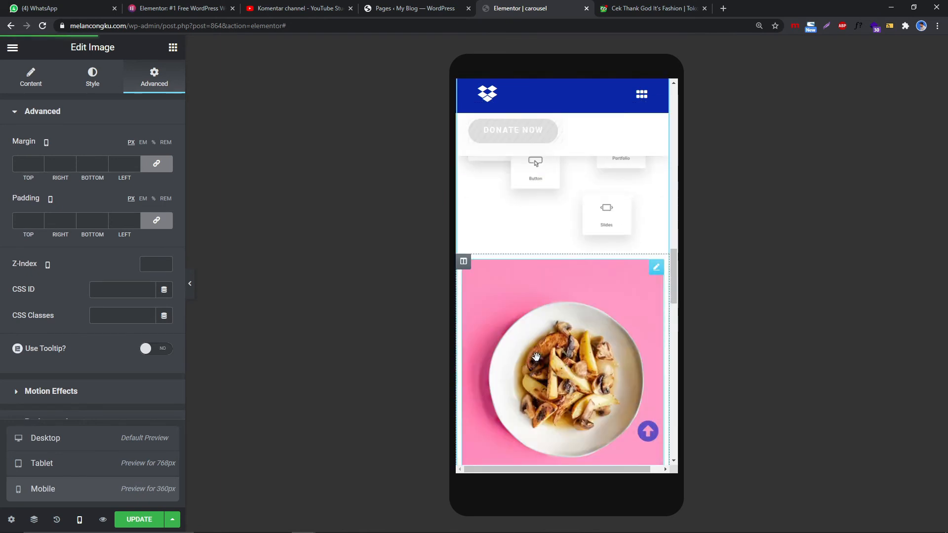
- Switch back to the Desktop preview and bring up the section with the carousel between the icon images
{"action": "left_click", "coordinate": [65, 448]}
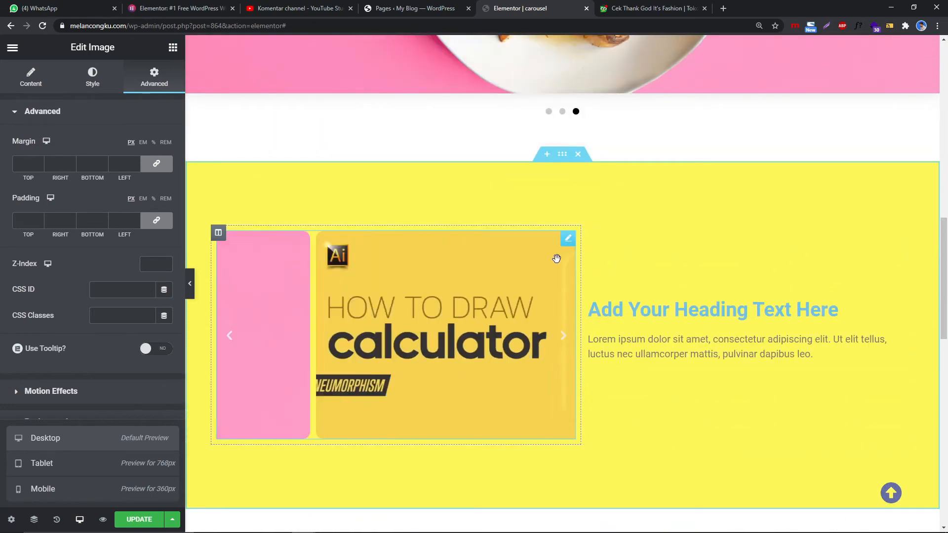
{"action": "scroll", "coordinate": [437, 264], "scroll_direction": "down", "scroll_amount": 2}
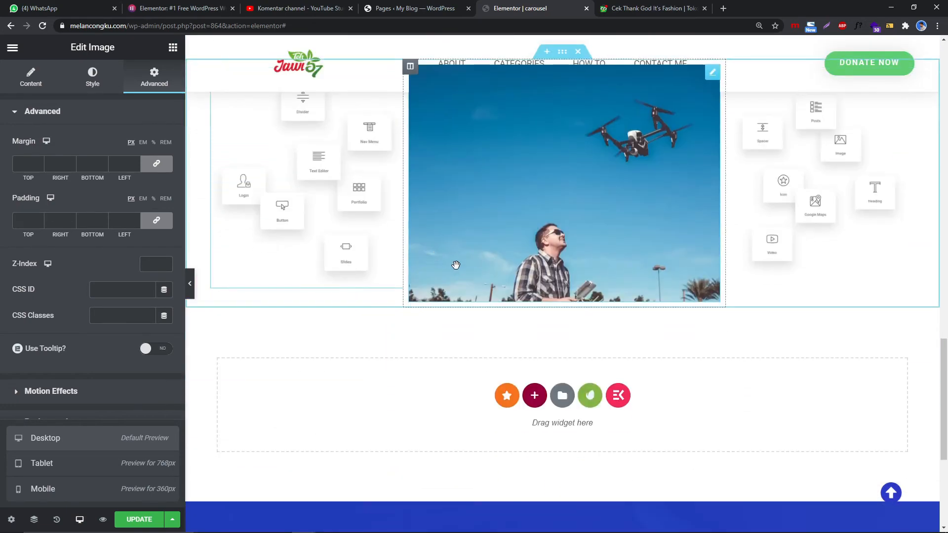
{"action": "scroll", "coordinate": [345, 492], "scroll_direction": "up", "scroll_amount": 2}
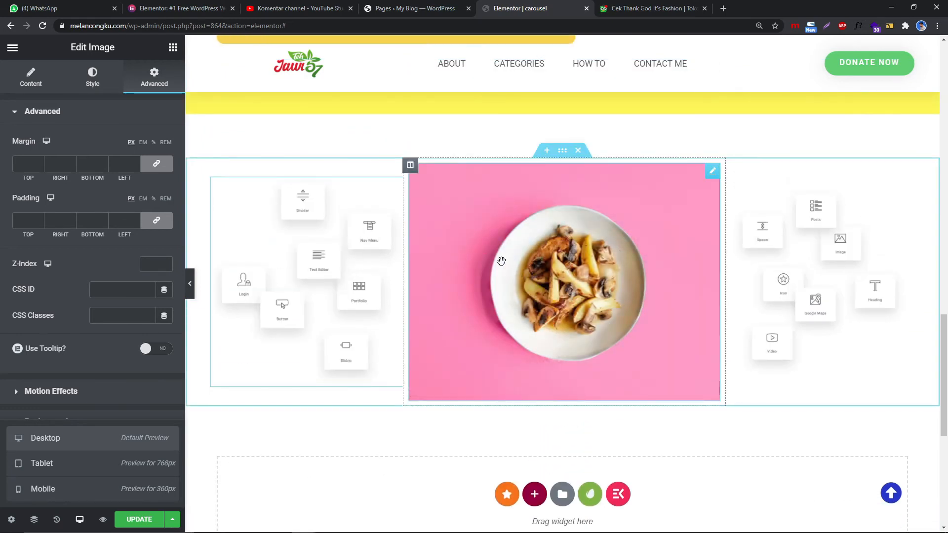
- Set the left icon image's positioning to Full Width (100%) and its position to Absolute
{"action": "right_click", "coordinate": [356, 209]}
{"action": "left_click", "coordinate": [394, 220]}
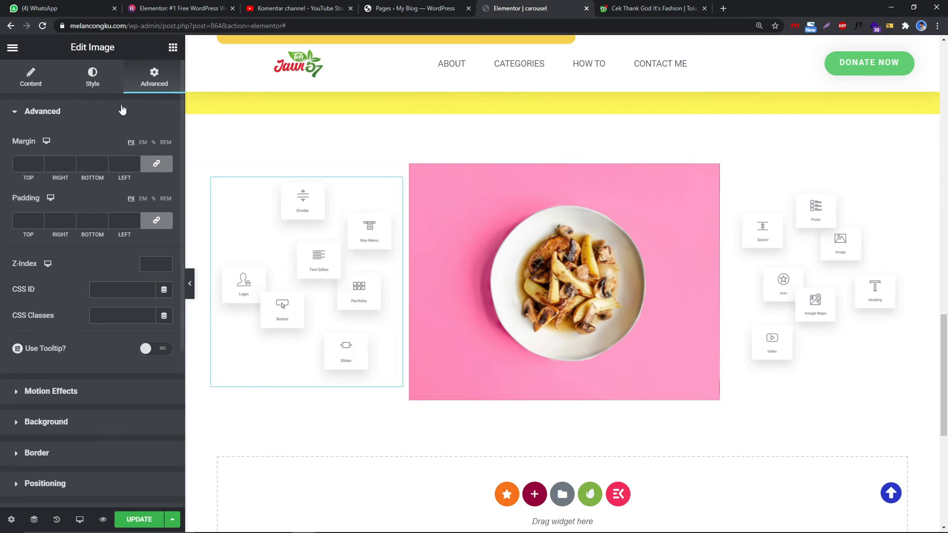
{"action": "scroll", "coordinate": [37, 477], "scroll_direction": "down", "scroll_amount": 3}
{"action": "left_click", "coordinate": [64, 331]}
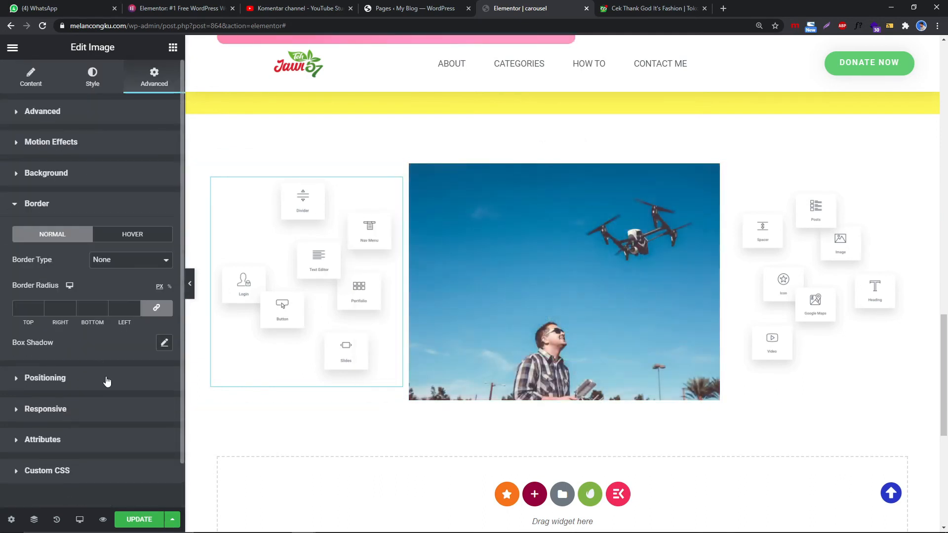
{"action": "left_click", "coordinate": [96, 379]}
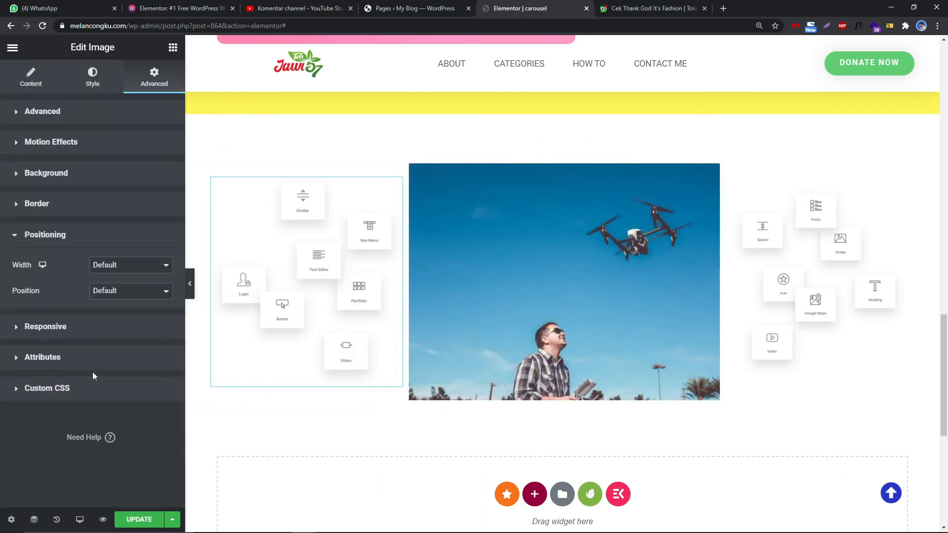
{"action": "left_click", "coordinate": [125, 296]}
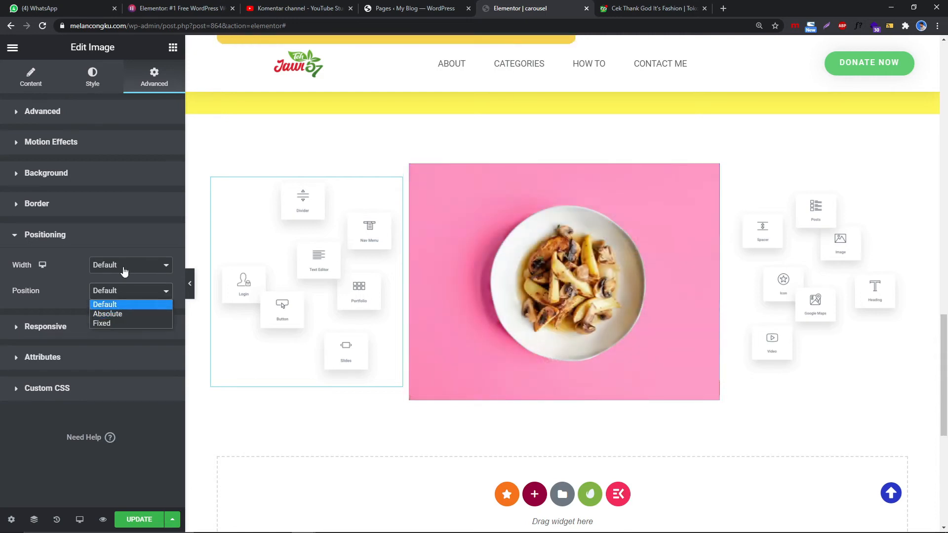
{"action": "left_click", "coordinate": [124, 269]}
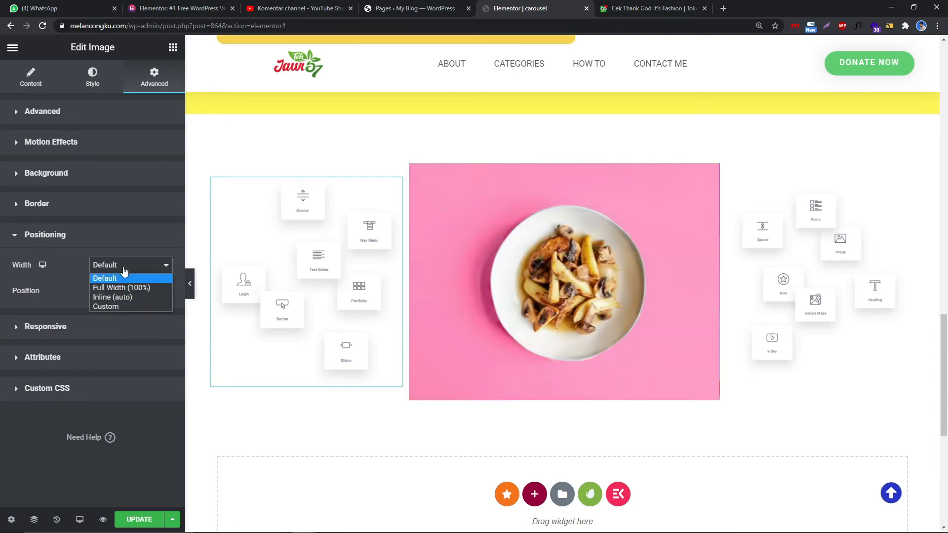
{"action": "left_click", "coordinate": [128, 297]}
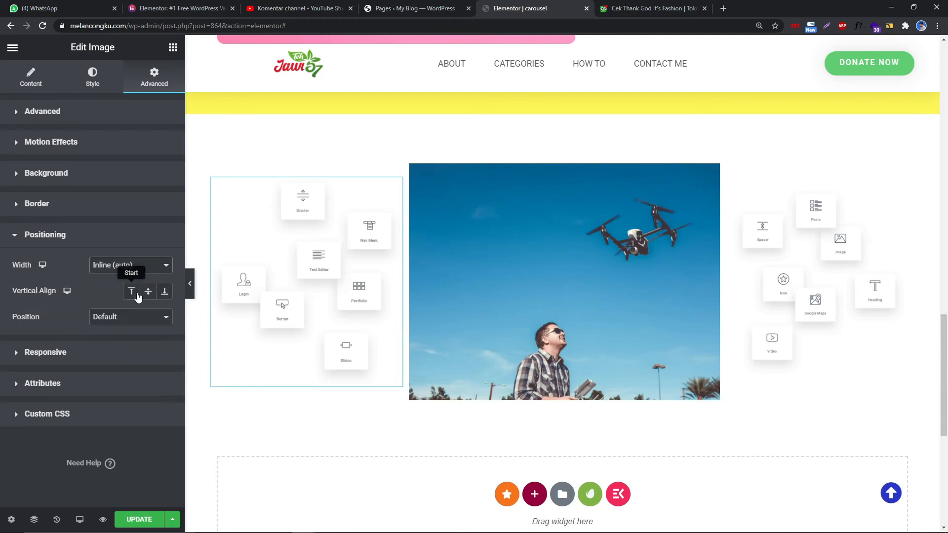
{"action": "left_click", "coordinate": [139, 269]}
{"action": "left_click", "coordinate": [141, 288]}
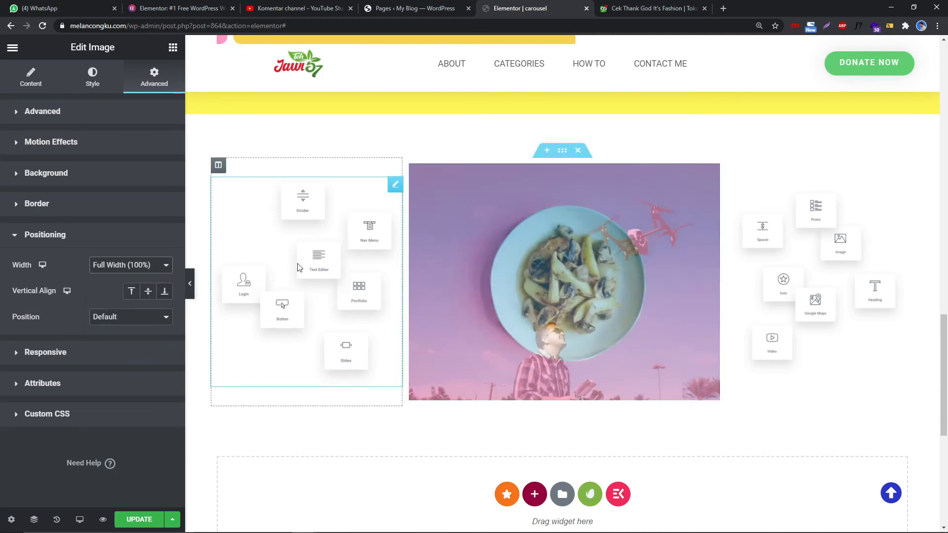
{"action": "left_click", "coordinate": [134, 316]}
{"action": "left_click", "coordinate": [130, 341]}
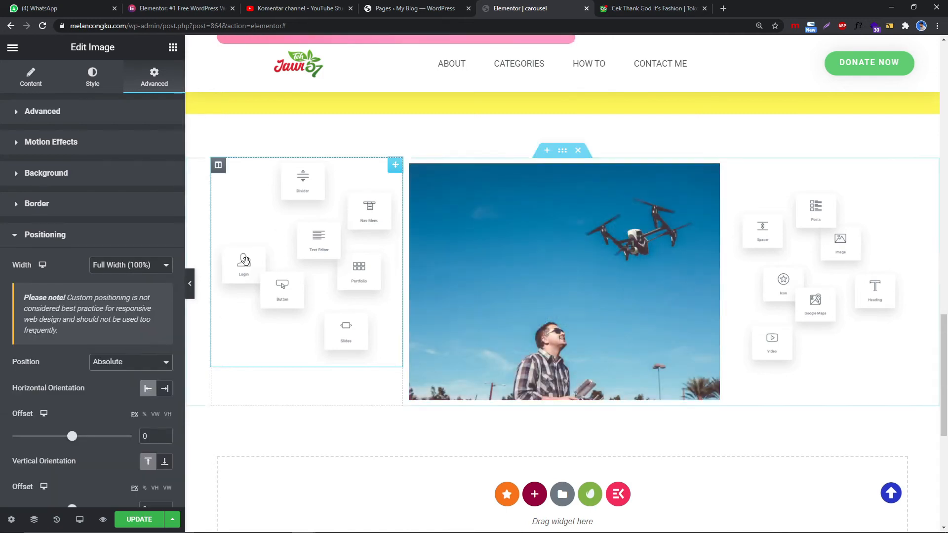
- Give the left icon image a z-index of 100 and move it over the carousel's left edge
{"action": "mouse_move", "coordinate": [237, 286]}
{"action": "left_mouse_down"}
{"action": "mouse_move", "coordinate": [308, 290]}
{"action": "mouse_move", "coordinate": [279, 278]}
{"action": "mouse_move", "coordinate": [228, 281]}
{"action": "mouse_move", "coordinate": [316, 281]}
{"action": "mouse_move", "coordinate": [222, 284]}
{"action": "left_mouse_up"}
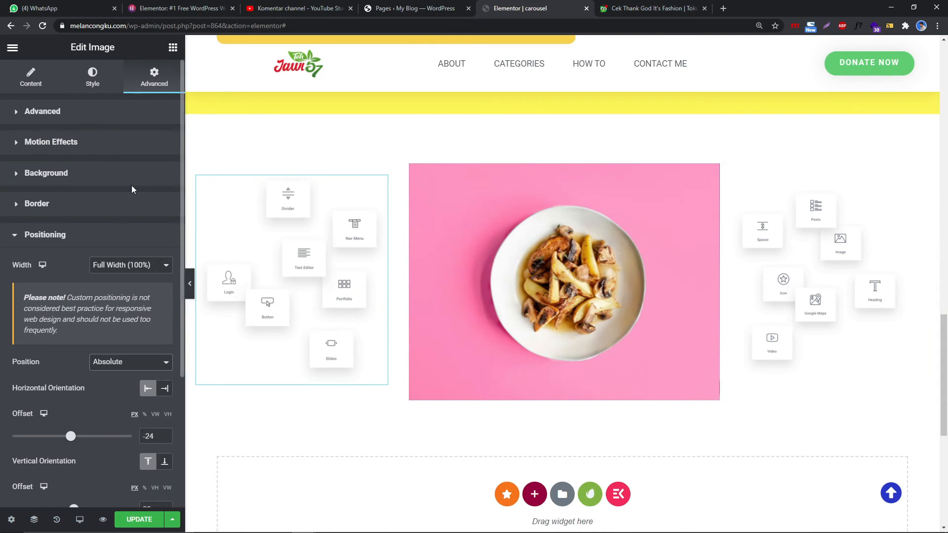
{"action": "left_click", "coordinate": [143, 127]}
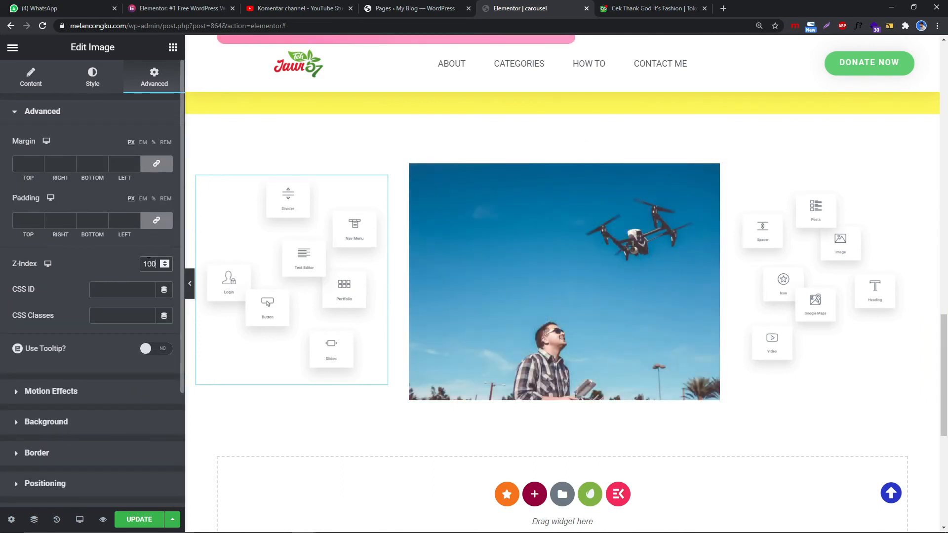
{"action": "left_click_drag", "start_coordinate": [243, 258], "coordinate": [315, 255]}
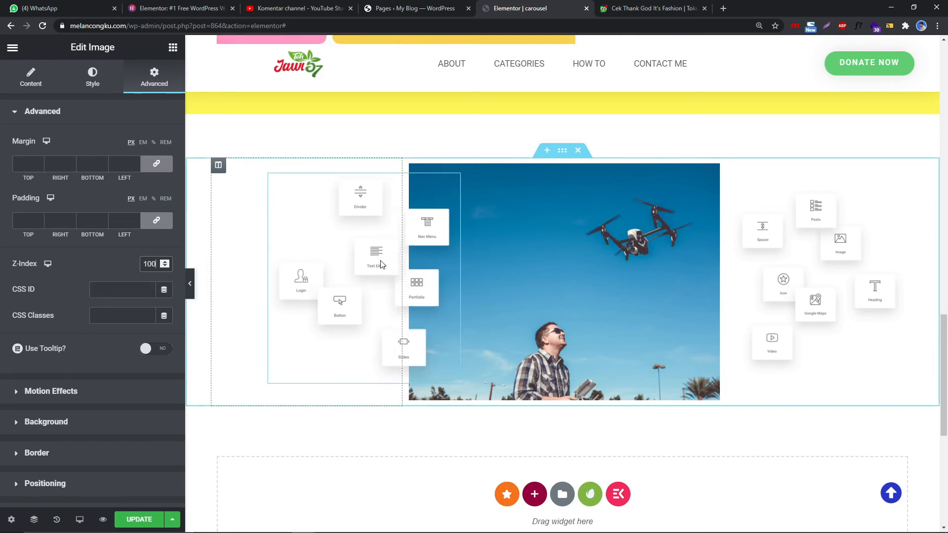
- Narrow the left icon column and set the icon image's width to 100%
{"action": "left_click_drag", "start_coordinate": [400, 168], "coordinate": [360, 168]}
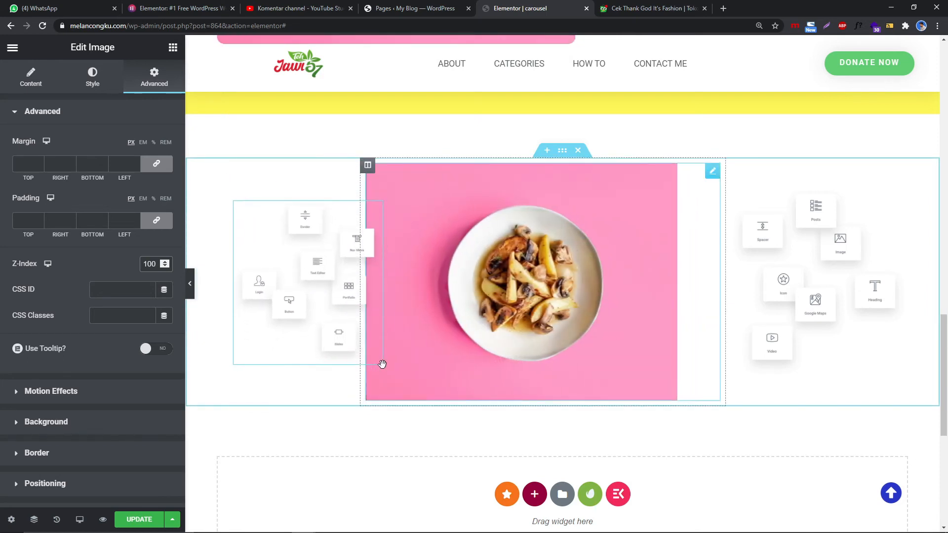
{"action": "left_click_drag", "start_coordinate": [380, 364], "coordinate": [360, 330]}
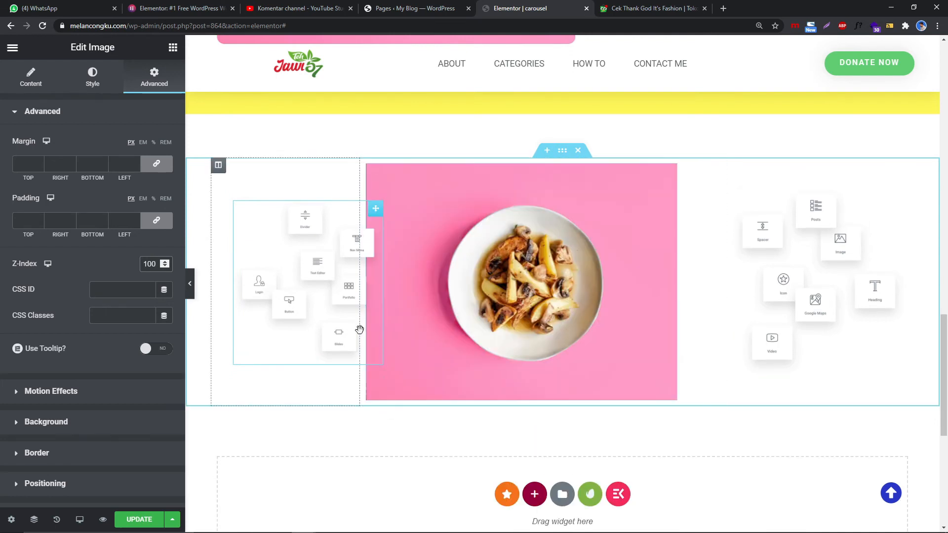
{"action": "left_click", "coordinate": [92, 77]}
{"action": "left_click_drag", "start_coordinate": [14, 168], "coordinate": [133, 165]}
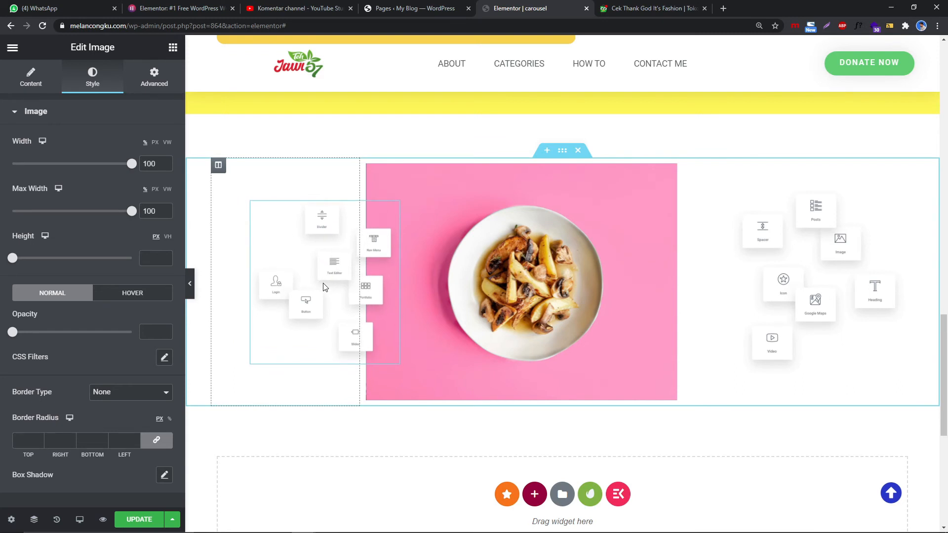
- Copy the left icon image's style and paste it onto the right icon image
{"action": "right_click", "coordinate": [346, 245]}
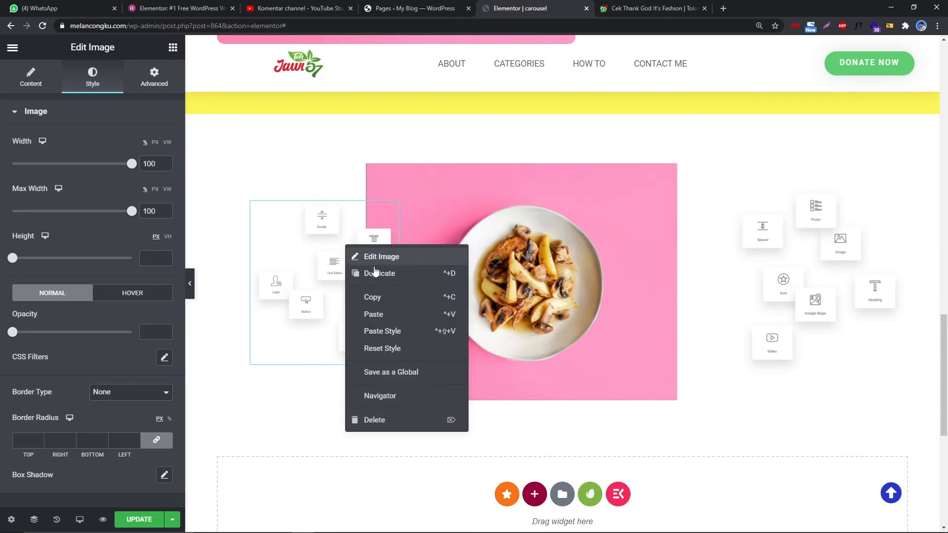
{"action": "left_click", "coordinate": [384, 298]}
{"action": "right_click", "coordinate": [780, 242]}
{"action": "left_click", "coordinate": [814, 326]}
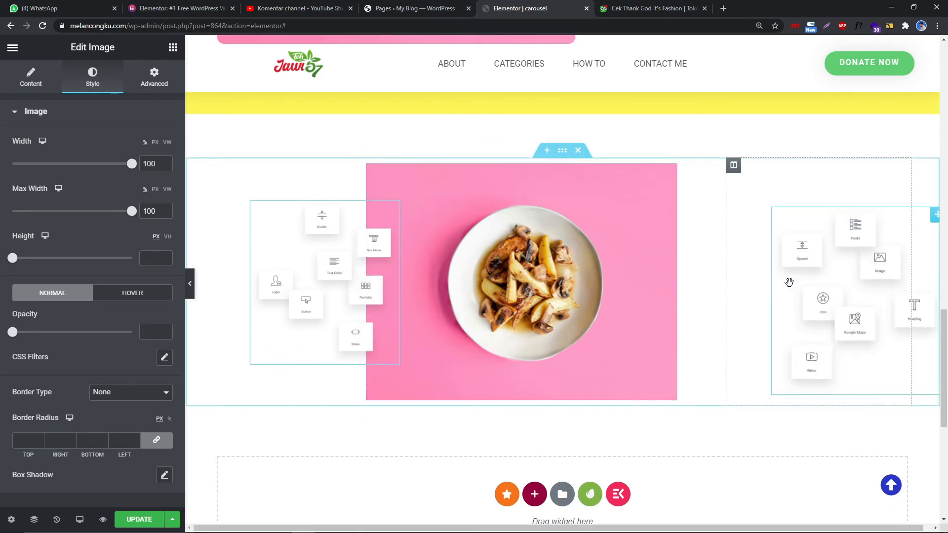
- Move the right icon image over the carousel's right edge and preview the section with the editing panel hidden
{"action": "left_click", "coordinate": [692, 277]}
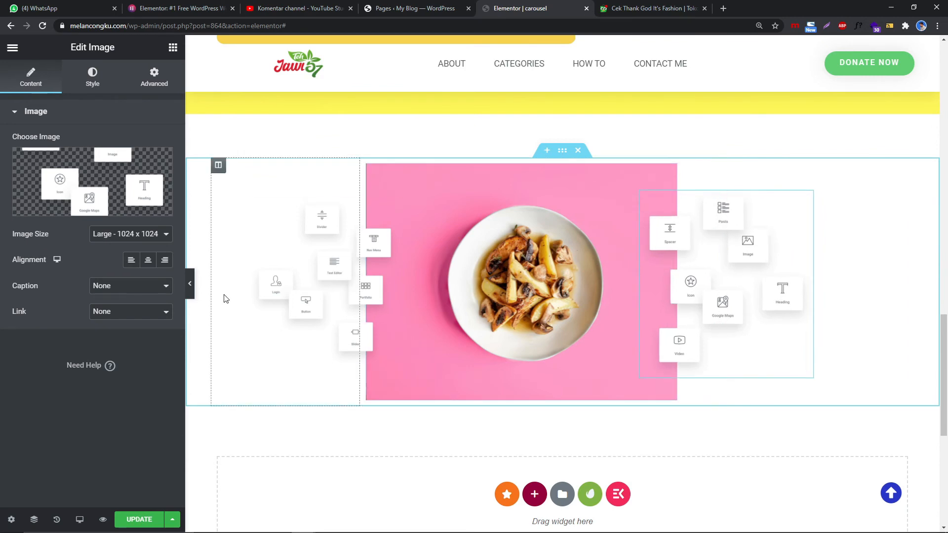
{"action": "left_click", "coordinate": [189, 284]}
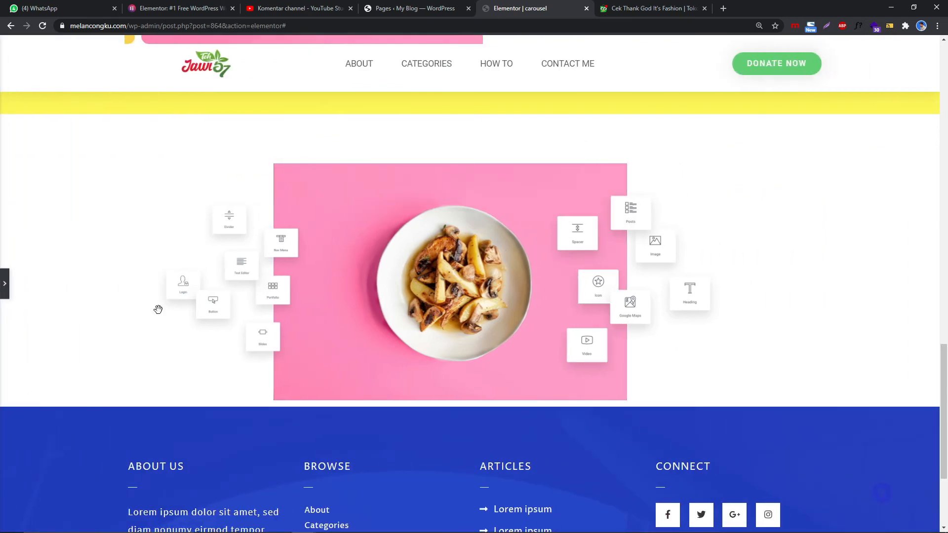
{"action": "left_click", "coordinate": [3, 284]}
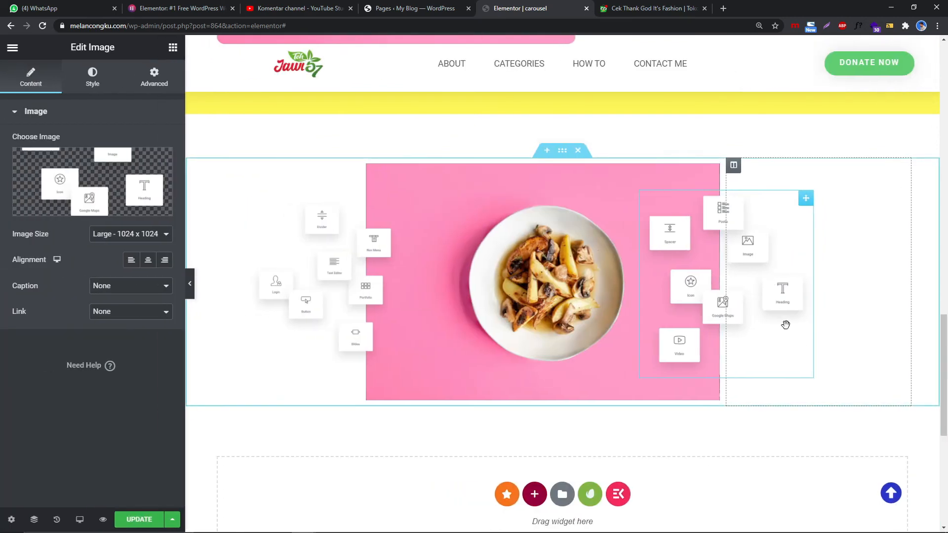
- Try a height of 259 px and a wider frame for the right icon image
{"action": "left_click", "coordinate": [93, 80]}
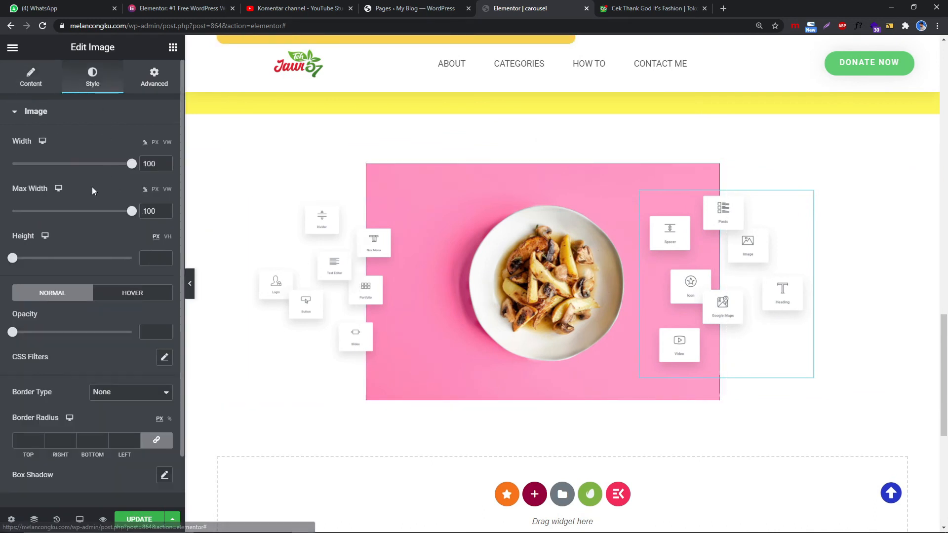
{"action": "left_click_drag", "start_coordinate": [18, 259], "coordinate": [74, 258]}
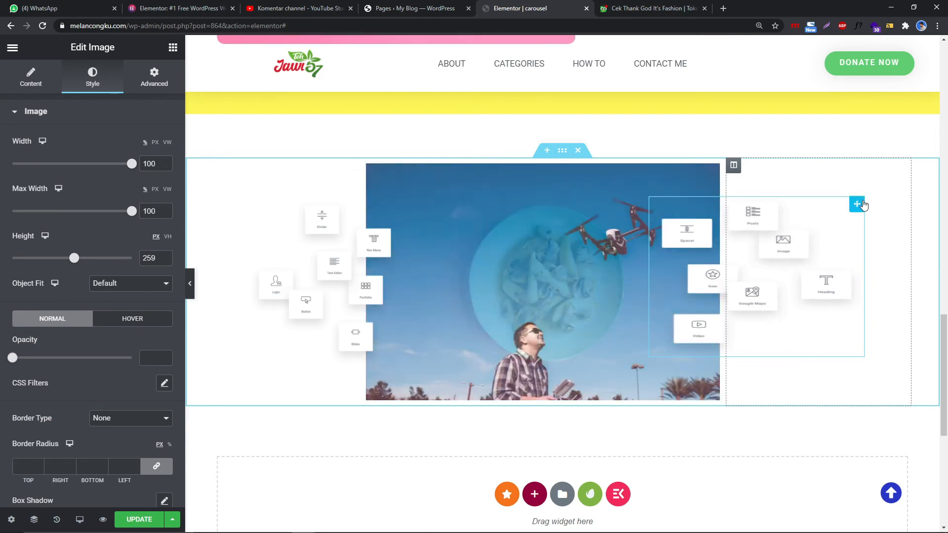
{"action": "left_click_drag", "start_coordinate": [863, 327], "coordinate": [877, 328]}
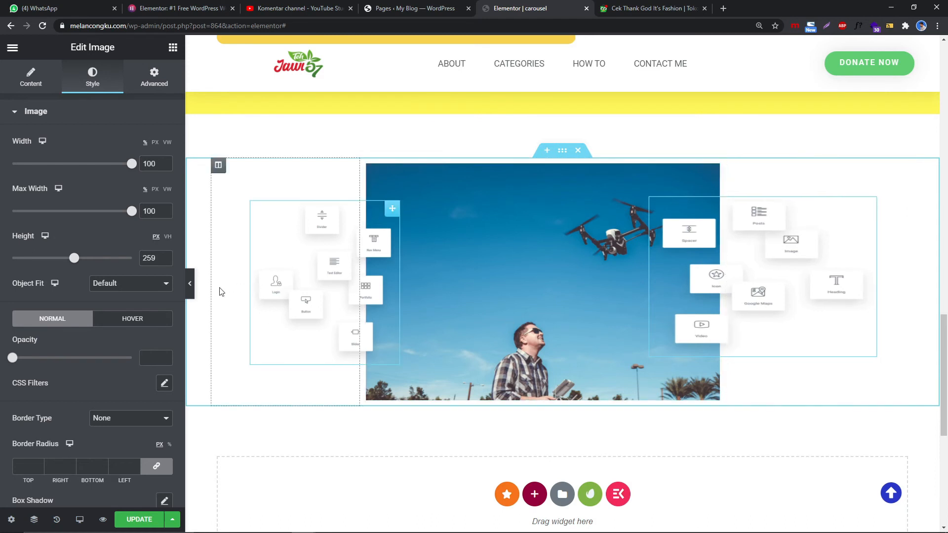
- Enlarge the left icon image over the carousel's edge and apply its style to the right icon image so both overlap the carousel
{"action": "key", "text": "ctrl+z"}
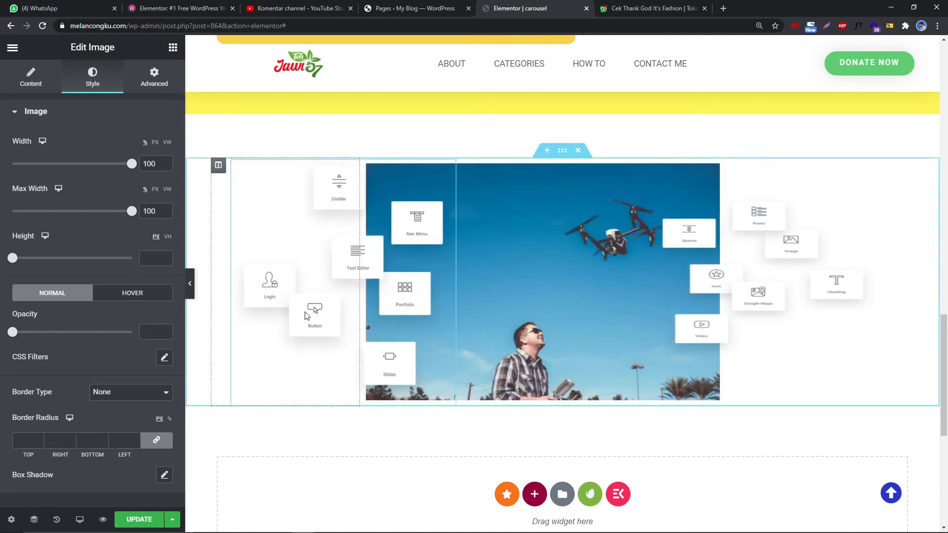
{"action": "key", "text": "ctrl+shift+z"}
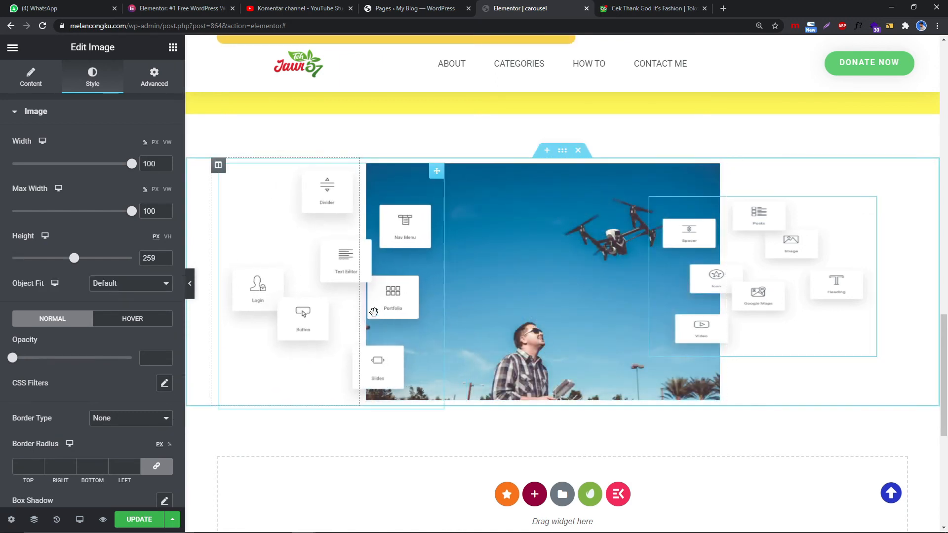
{"action": "right_click", "coordinate": [292, 270]}
{"action": "left_click", "coordinate": [320, 318]}
{"action": "right_click", "coordinate": [729, 283]}
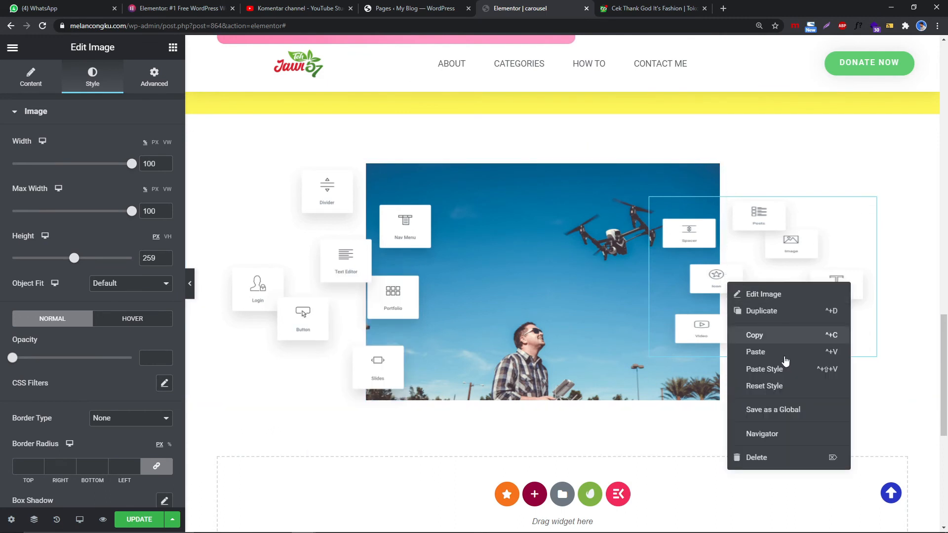
{"action": "left_click", "coordinate": [780, 386]}
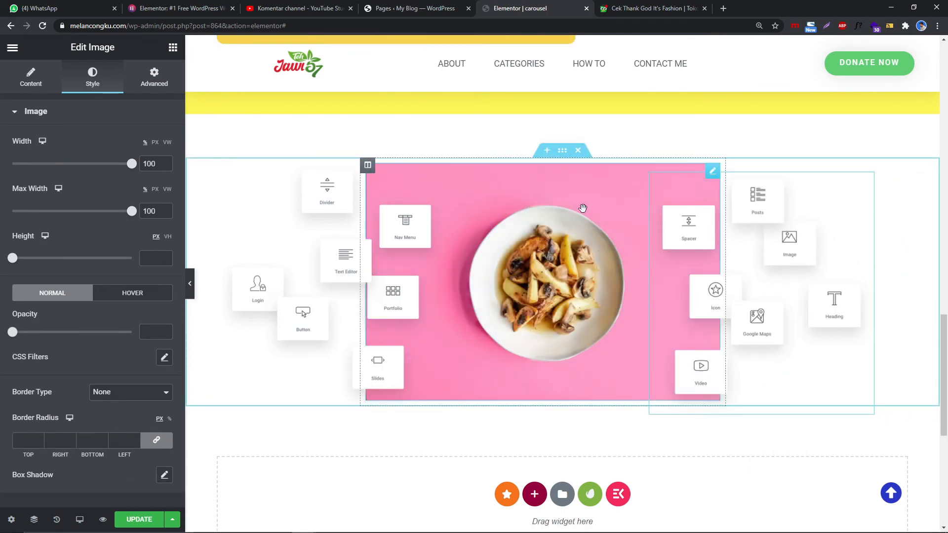
- Compare the section at full width with the original icon layout on elementor.com and return to the page's editing panel
{"action": "left_click", "coordinate": [190, 284]}
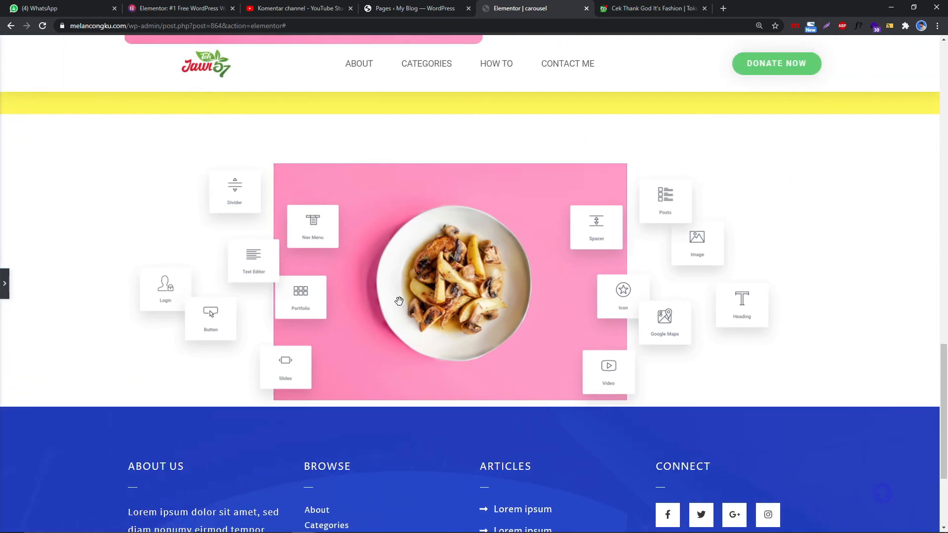
{"action": "left_click", "coordinate": [190, 8]}
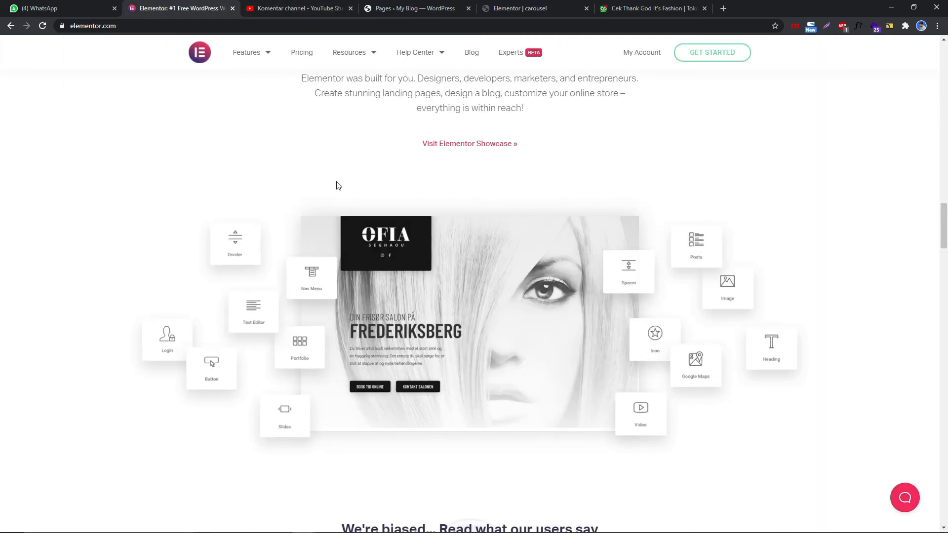
{"action": "left_click", "coordinate": [598, 4]}
{"action": "left_click", "coordinate": [513, 8]}
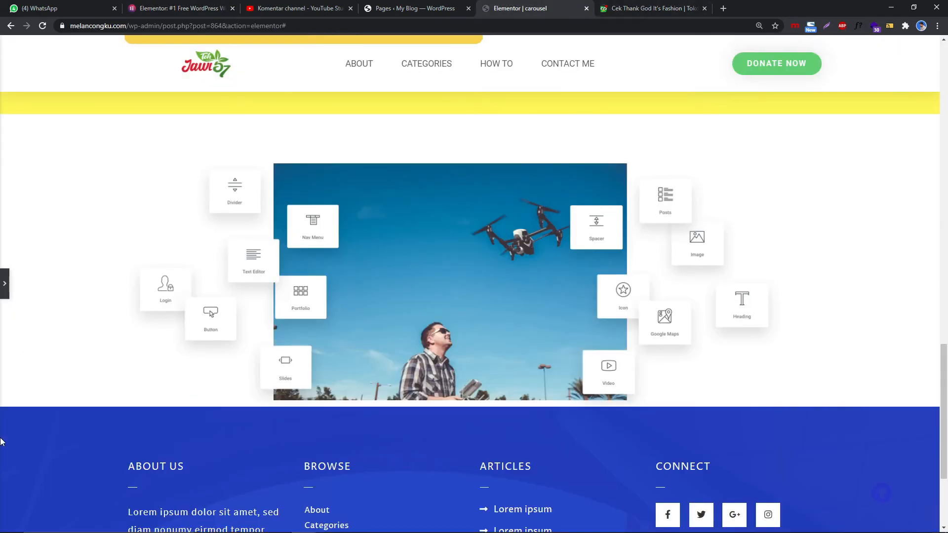
{"action": "left_click", "coordinate": [4, 283]}
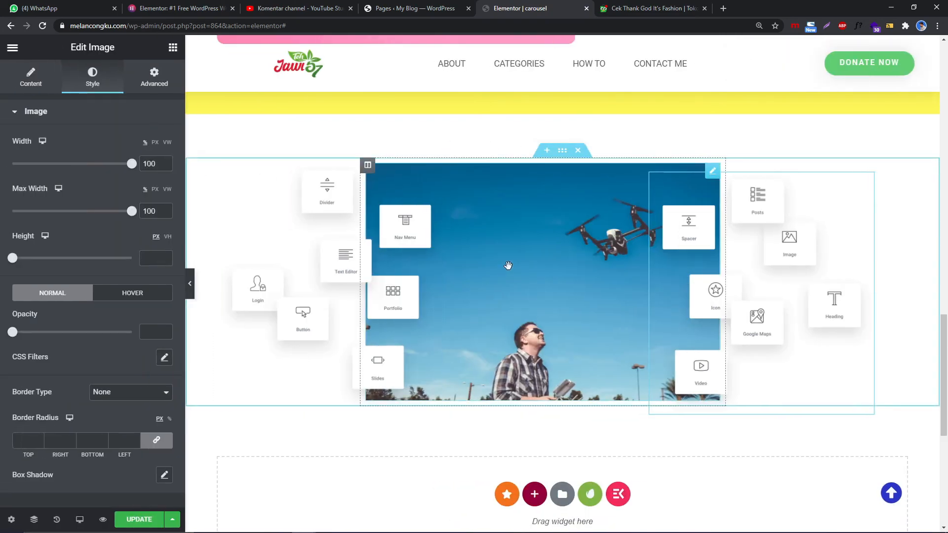
- Set the centered media carousel's autoplay speed to 200 and preview the section with the editing panel hidden
{"action": "left_click", "coordinate": [508, 266]}
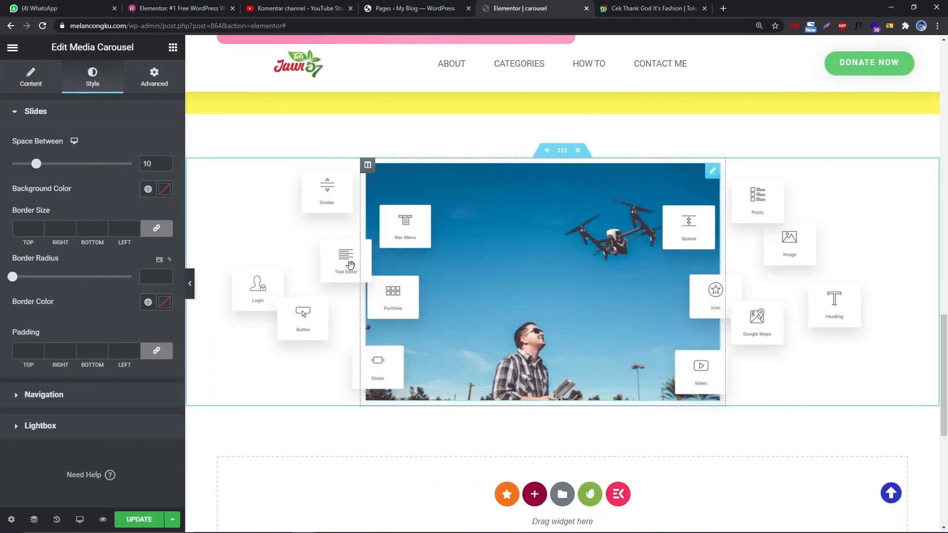
{"action": "left_click", "coordinate": [27, 88]}
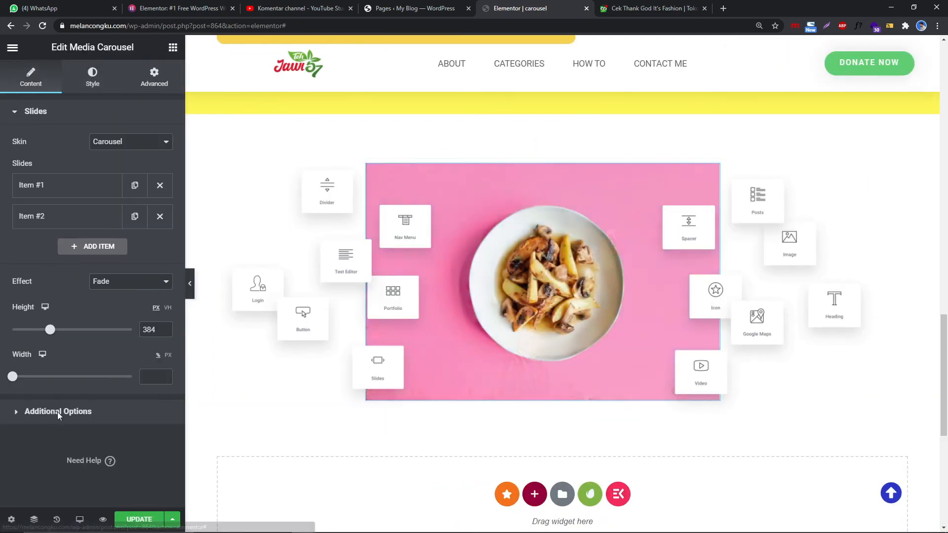
{"action": "left_click", "coordinate": [58, 415]}
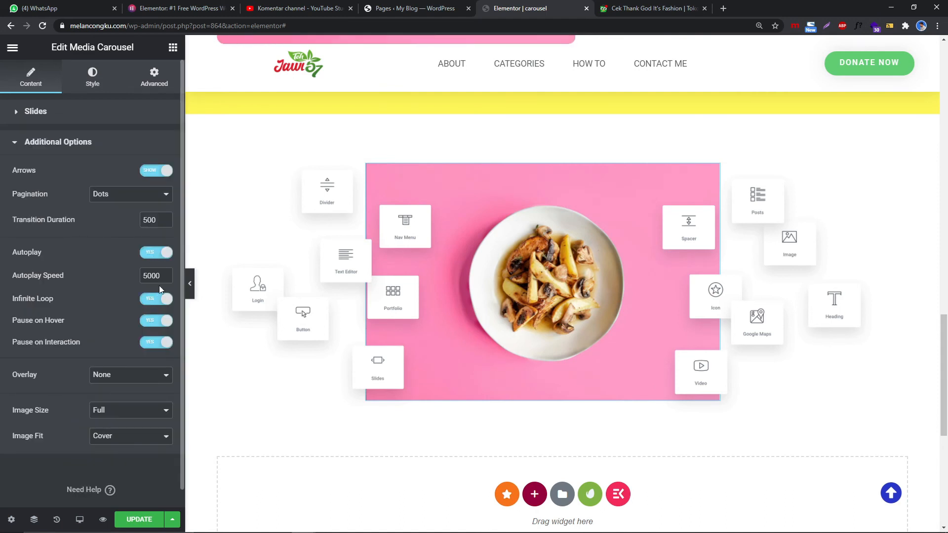
{"action": "type", "text": "2"}
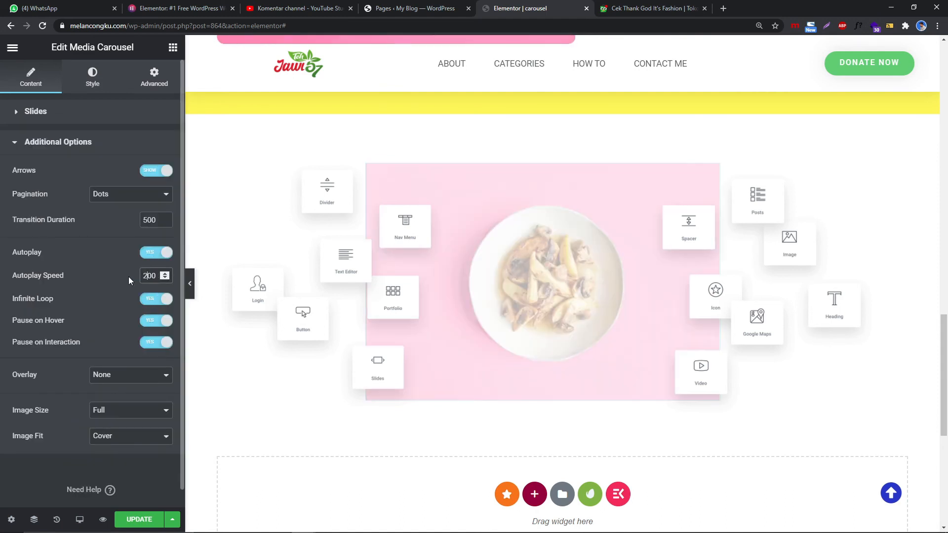
{"action": "left_click", "coordinate": [190, 283]}
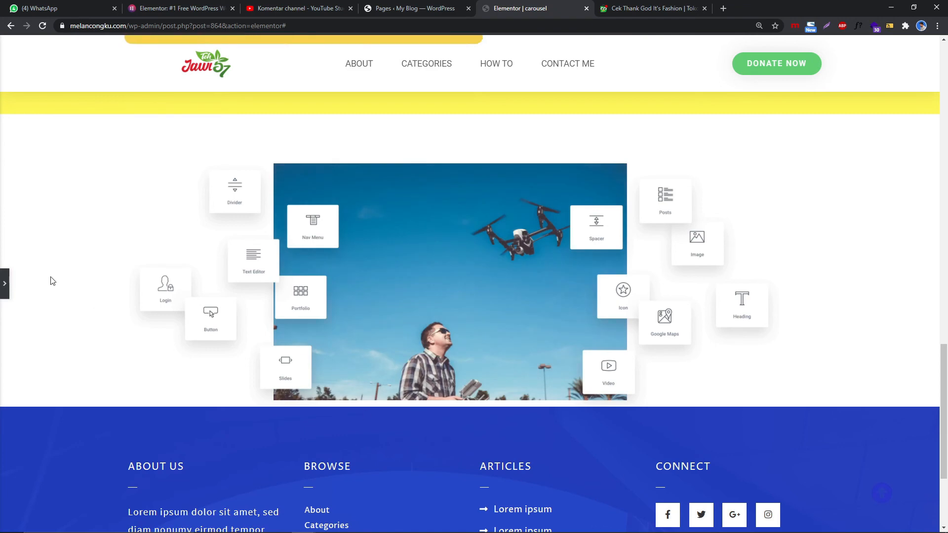
{"action": "left_click", "coordinate": [2, 293]}
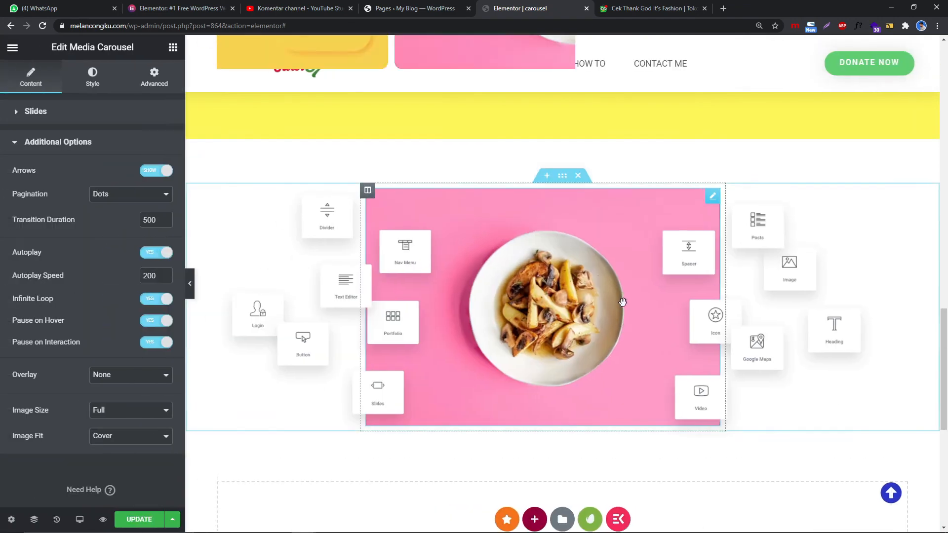
- Add a Spacer widget in a new section below the centered carousel
{"action": "scroll", "coordinate": [625, 307], "scroll_direction": "down", "scroll_amount": 3}
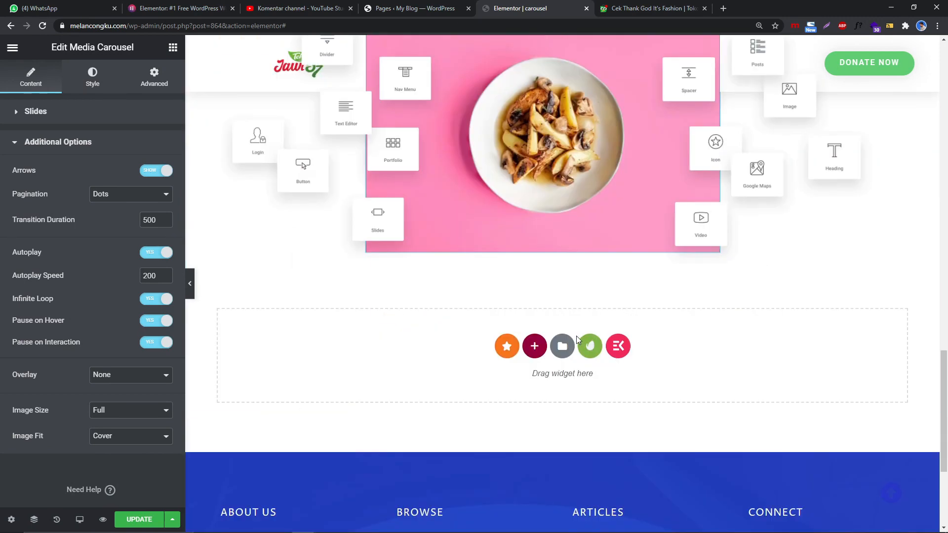
{"action": "left_click", "coordinate": [535, 345]}
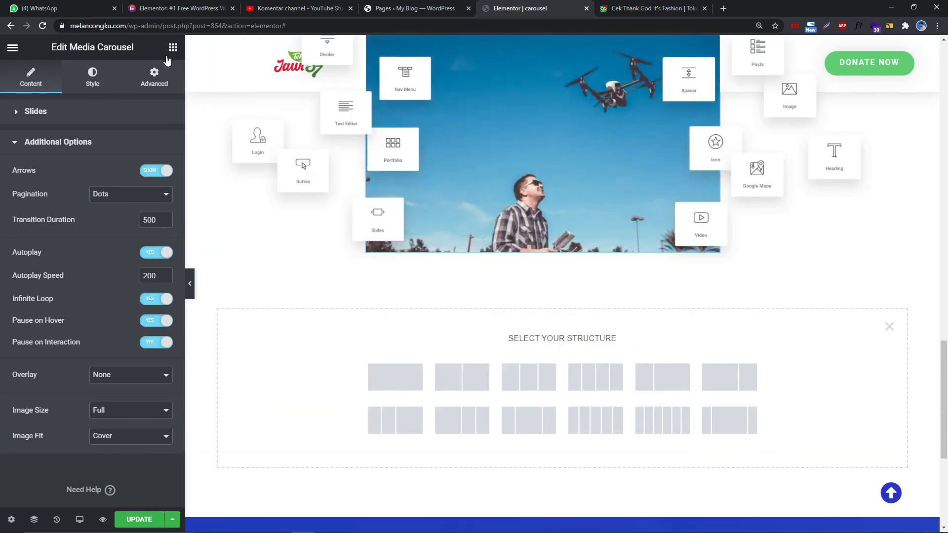
{"action": "left_click", "coordinate": [172, 49]}
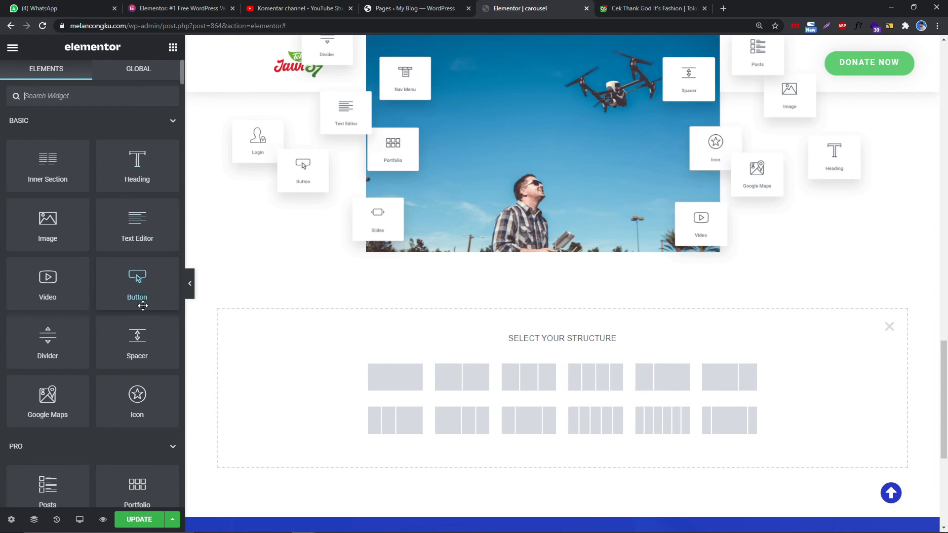
{"action": "left_click_drag", "start_coordinate": [150, 341], "coordinate": [473, 336]}
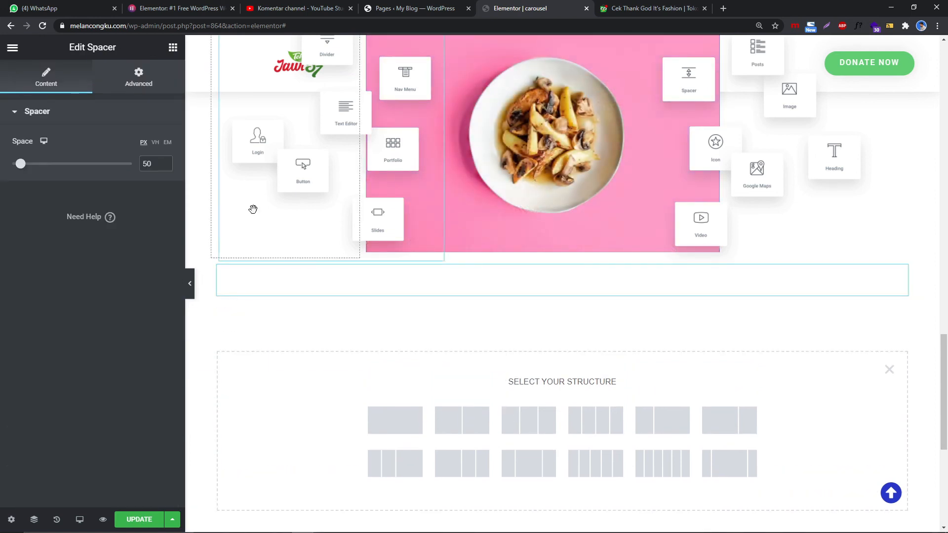
- Search the widgets for "car" and add an Image Carousel in a new section below the spacer
{"action": "left_click", "coordinate": [172, 47]}
{"action": "scroll", "coordinate": [116, 234], "scroll_direction": "down", "scroll_amount": 5}
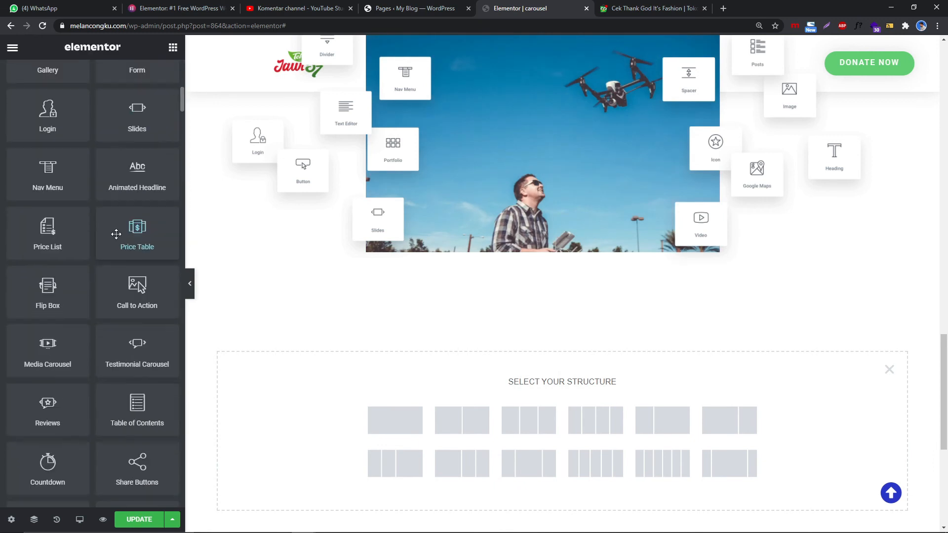
{"action": "scroll", "coordinate": [152, 272], "scroll_direction": "down", "scroll_amount": 2}
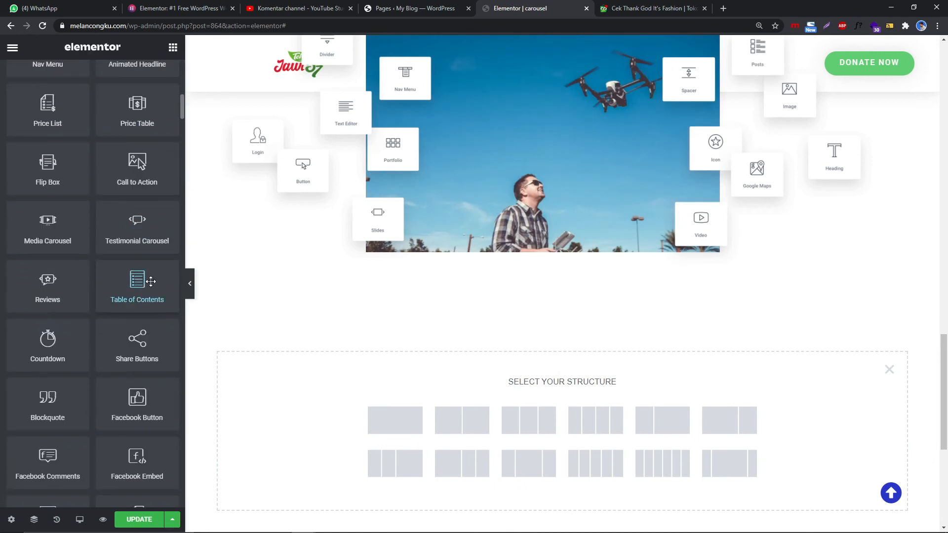
{"action": "scroll", "coordinate": [109, 286], "scroll_direction": "down", "scroll_amount": 4}
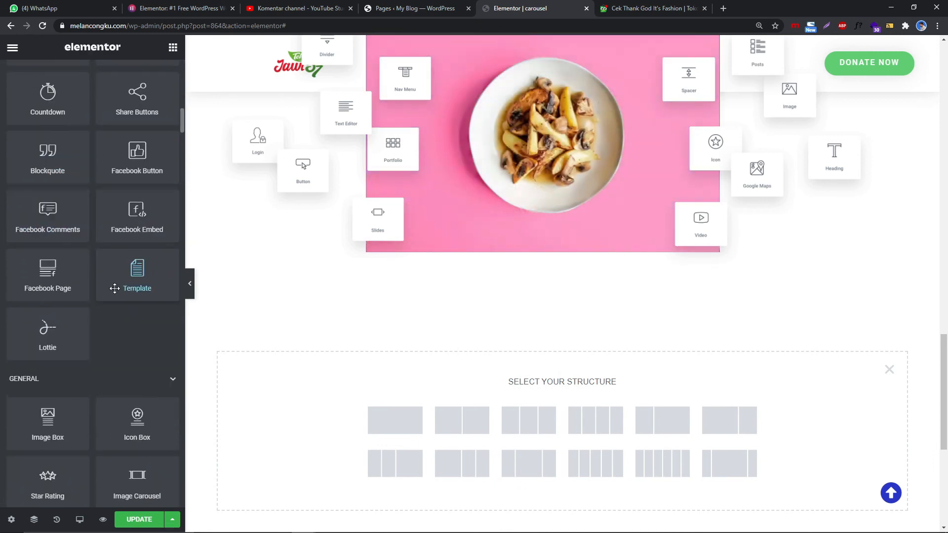
{"action": "scroll", "coordinate": [124, 307], "scroll_direction": "up", "scroll_amount": 12}
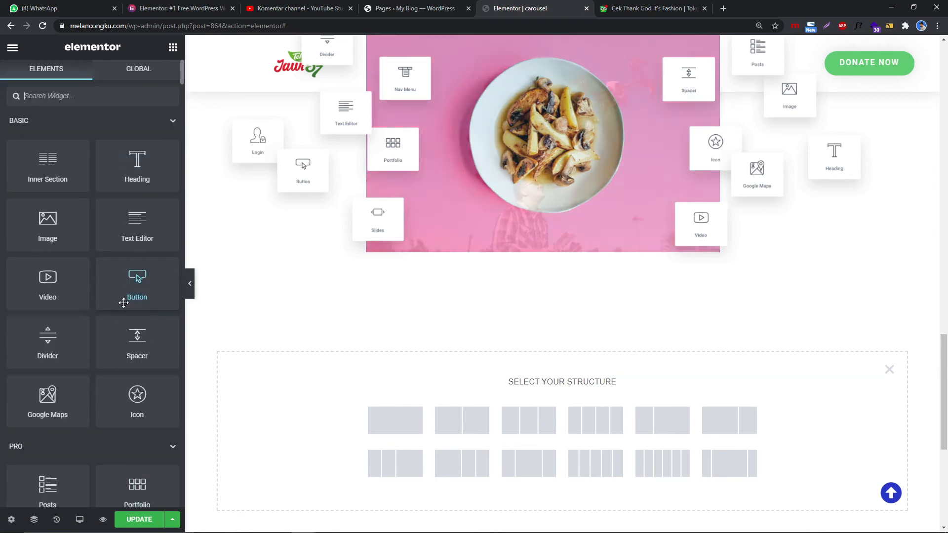
{"action": "left_click", "coordinate": [57, 117]}
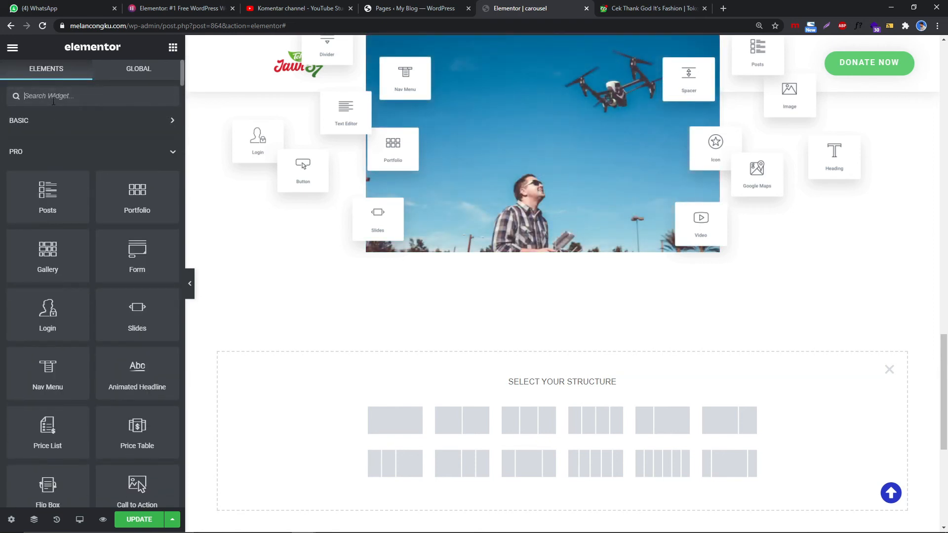
{"action": "type", "text": "car"}
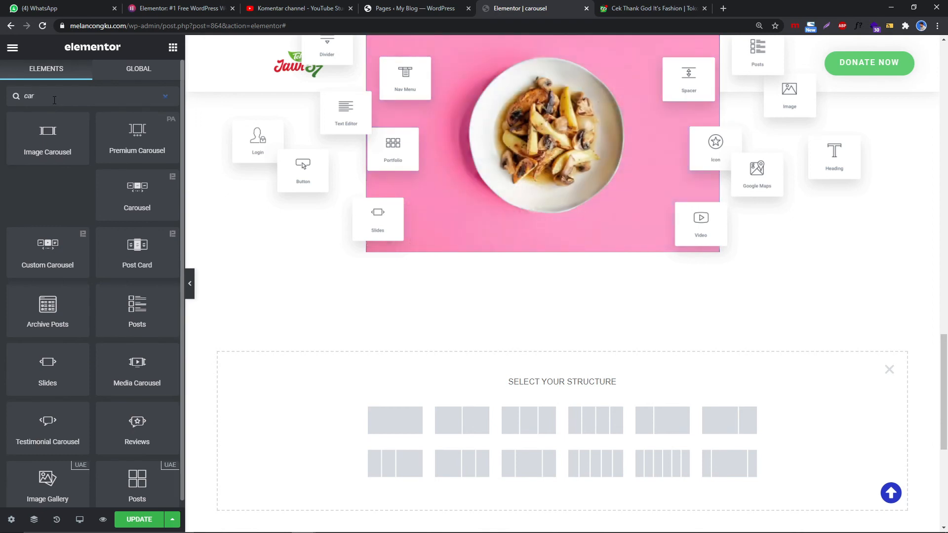
{"action": "left_click_drag", "start_coordinate": [75, 146], "coordinate": [600, 377]}
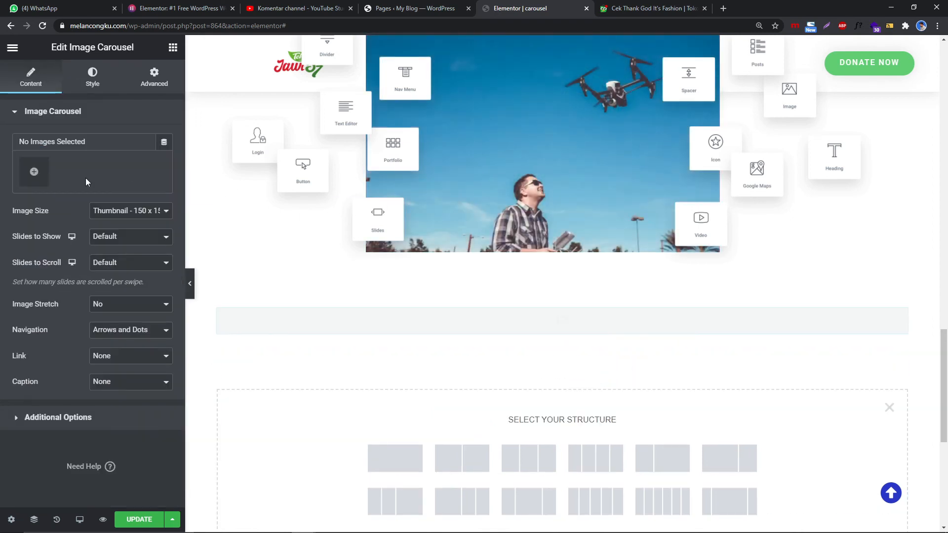
- Fill the image carousel with five media library images, from the yellow Company Name logo through Header-108-Logo-Img.png
{"action": "left_click", "coordinate": [34, 171]}
{"action": "scroll", "coordinate": [271, 238], "scroll_direction": "down", "scroll_amount": 8}
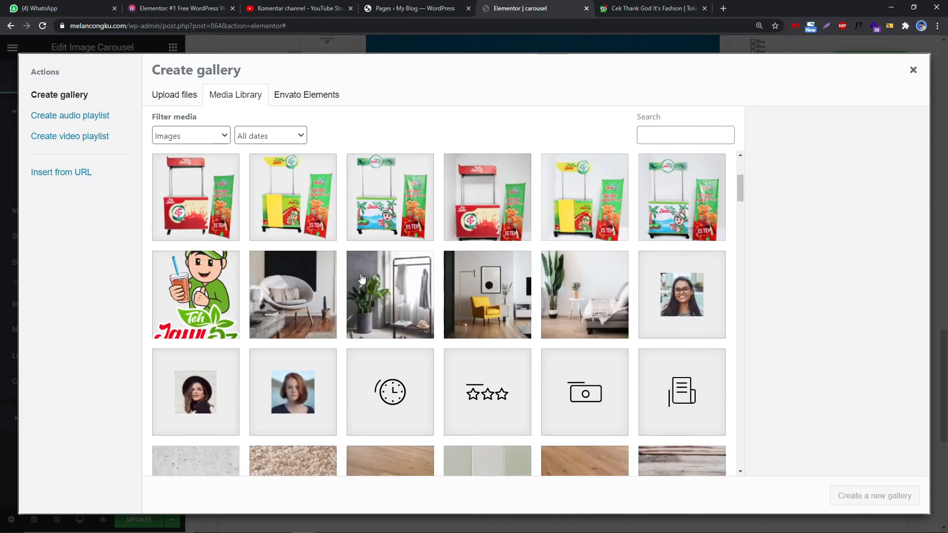
{"action": "scroll", "coordinate": [404, 307], "scroll_direction": "down", "scroll_amount": 15}
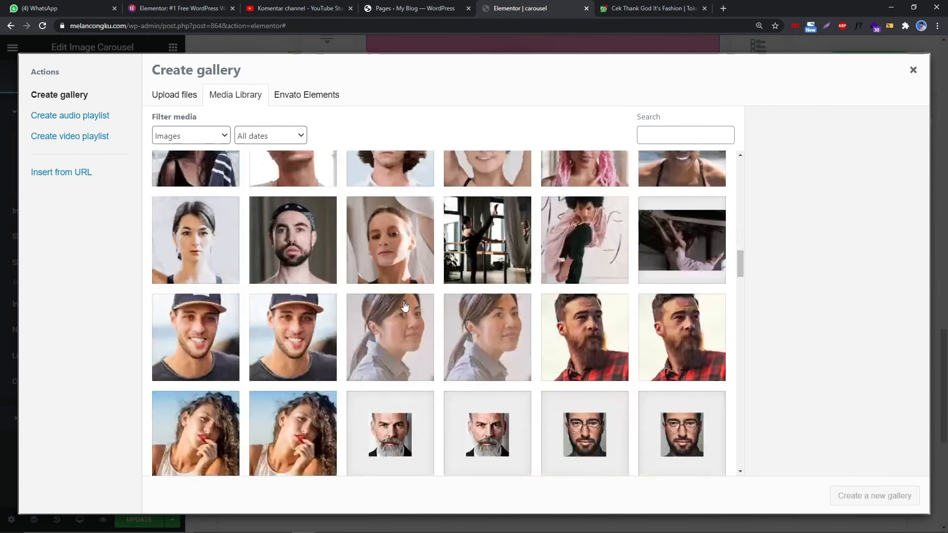
{"action": "scroll", "coordinate": [427, 295], "scroll_direction": "down", "scroll_amount": 20}
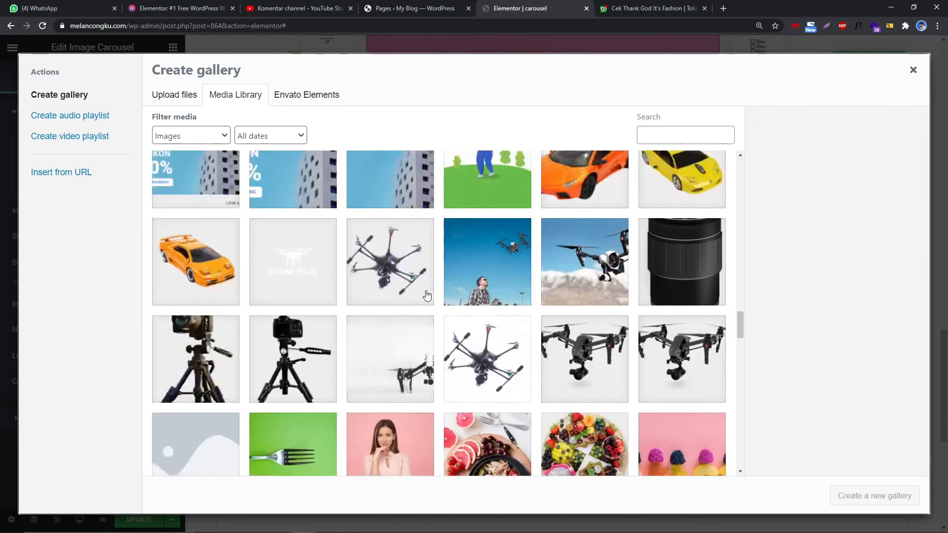
{"action": "scroll", "coordinate": [428, 296], "scroll_direction": "down", "scroll_amount": 5}
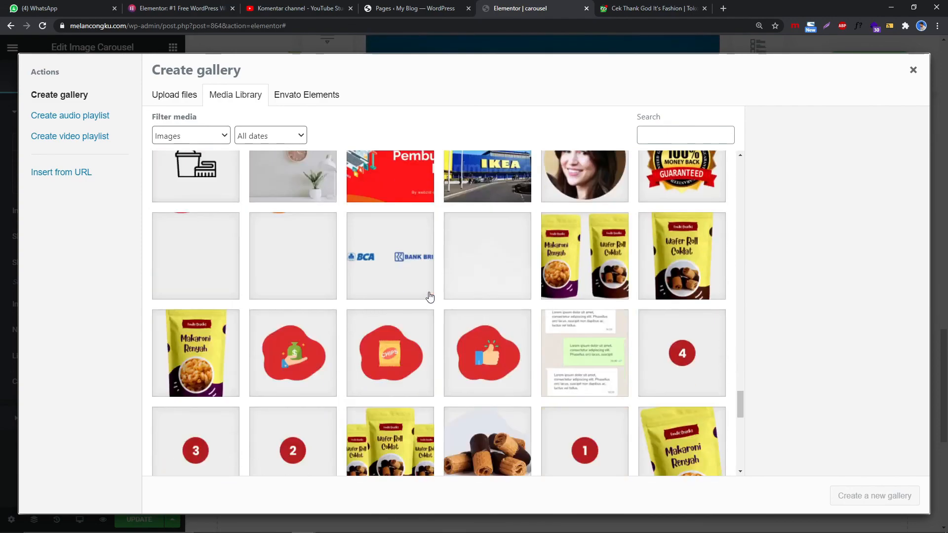
{"action": "scroll", "coordinate": [430, 296], "scroll_direction": "down", "scroll_amount": 15}
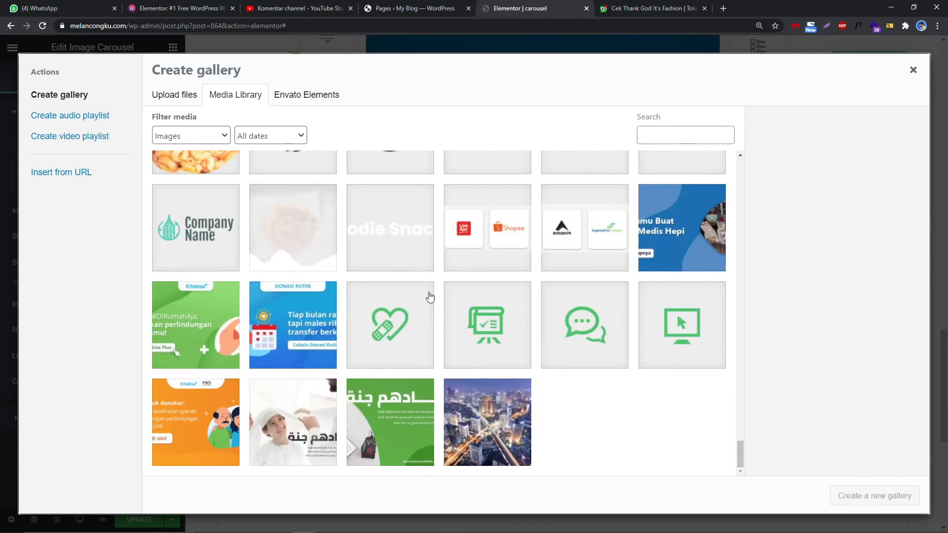
{"action": "scroll", "coordinate": [429, 292], "scroll_direction": "up", "scroll_amount": 1}
{"action": "left_click", "coordinate": [588, 239]}
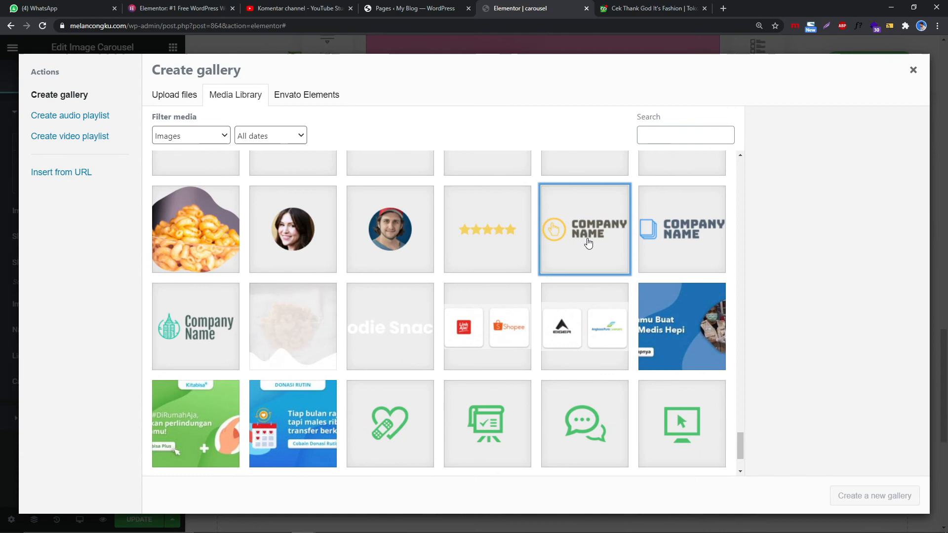
{"action": "left_click", "coordinate": [662, 243]}
{"action": "left_click", "coordinate": [236, 339]}
{"action": "left_click", "coordinate": [433, 332], "text": "shift"}
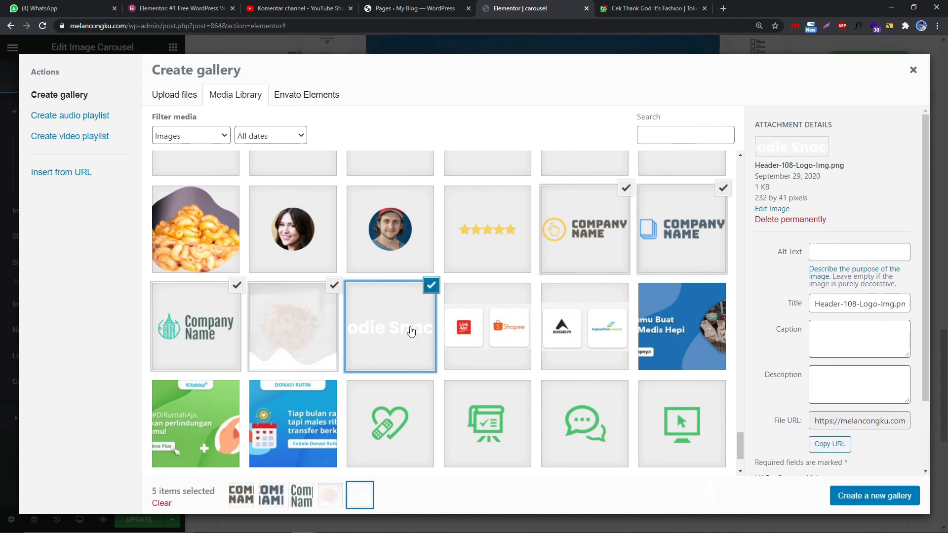
{"action": "left_click", "coordinate": [861, 498]}
{"action": "left_click", "coordinate": [891, 500]}
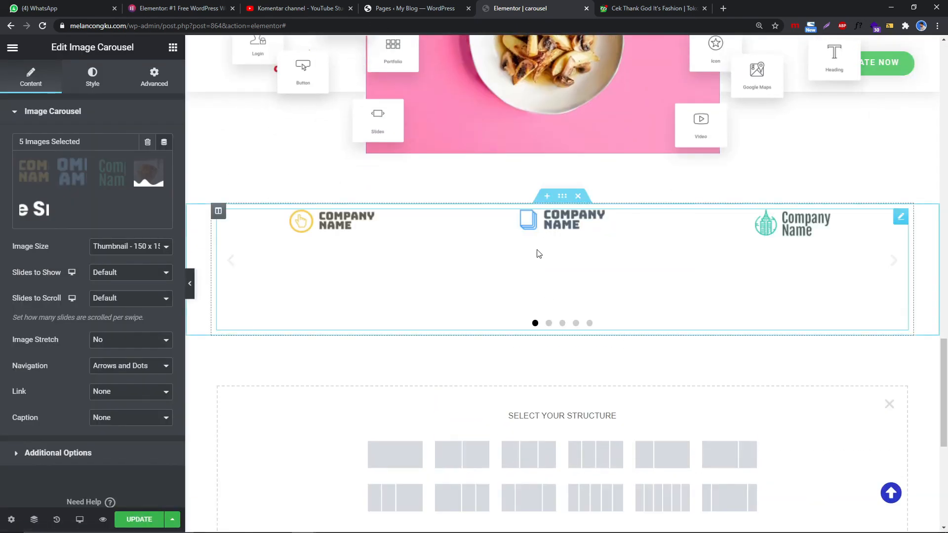
- Set the image carousel's image size to Medium - 300 x 300 and its slides to show to 3
{"action": "left_click", "coordinate": [128, 246]}
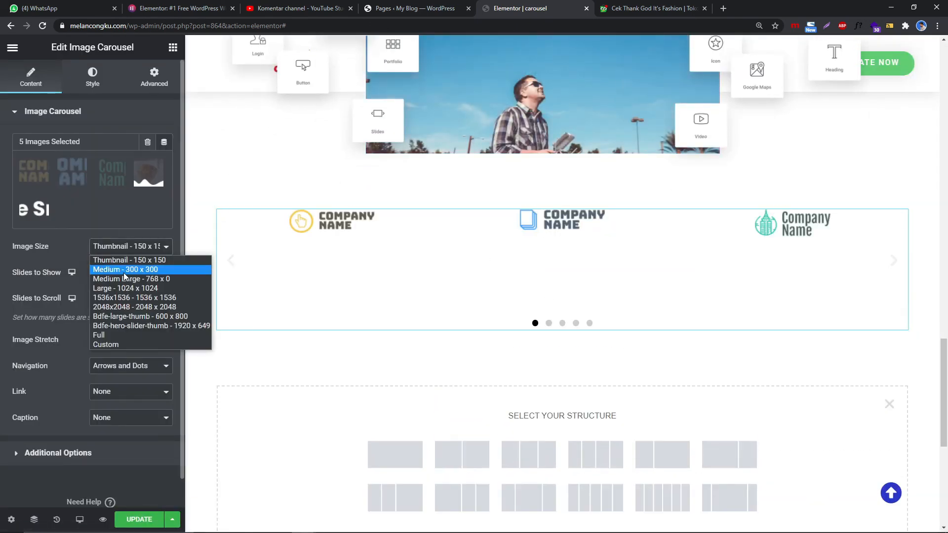
{"action": "left_click", "coordinate": [124, 271]}
{"action": "left_click", "coordinate": [125, 274]}
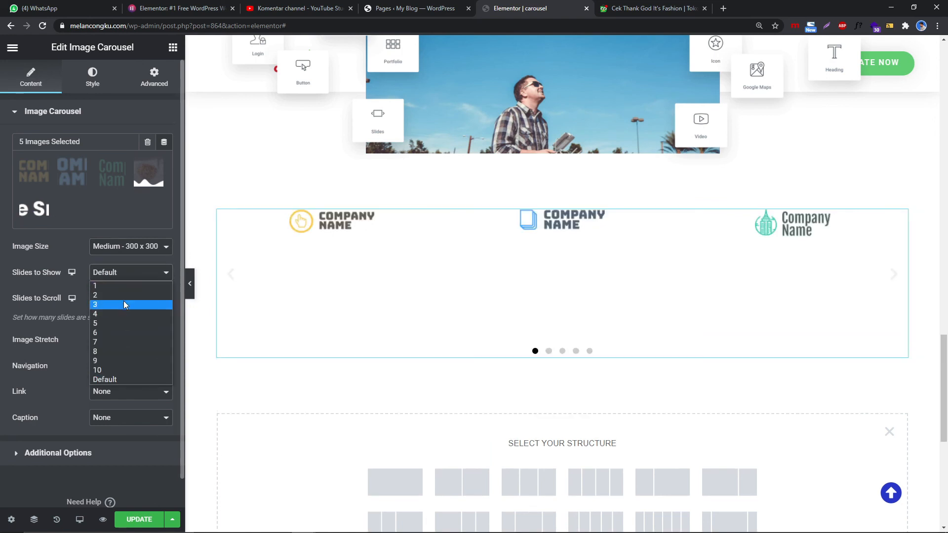
{"action": "left_click", "coordinate": [123, 304]}
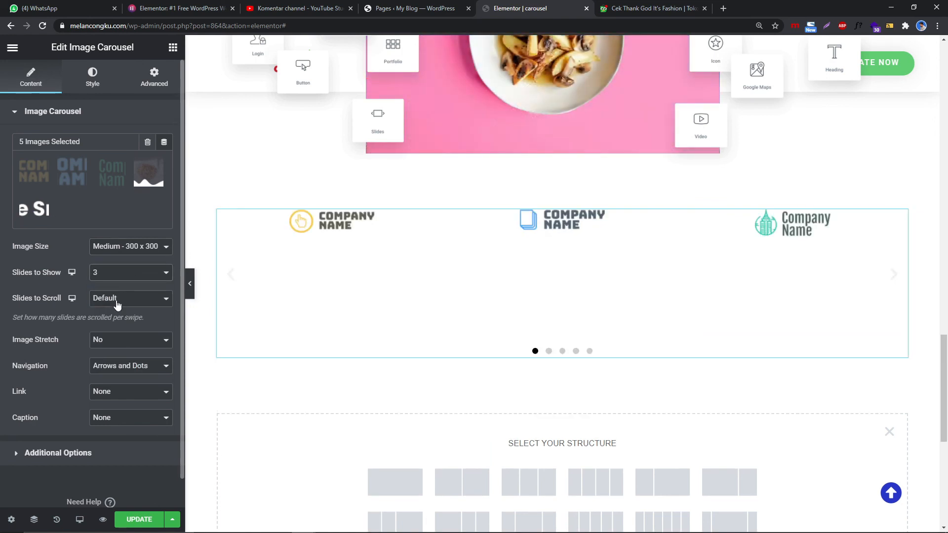
- Set the image carousel to scroll 1 slide per swipe with image stretch on, keeping Arrows and Dots navigation
{"action": "left_click", "coordinate": [117, 305]}
{"action": "left_click", "coordinate": [117, 311]}
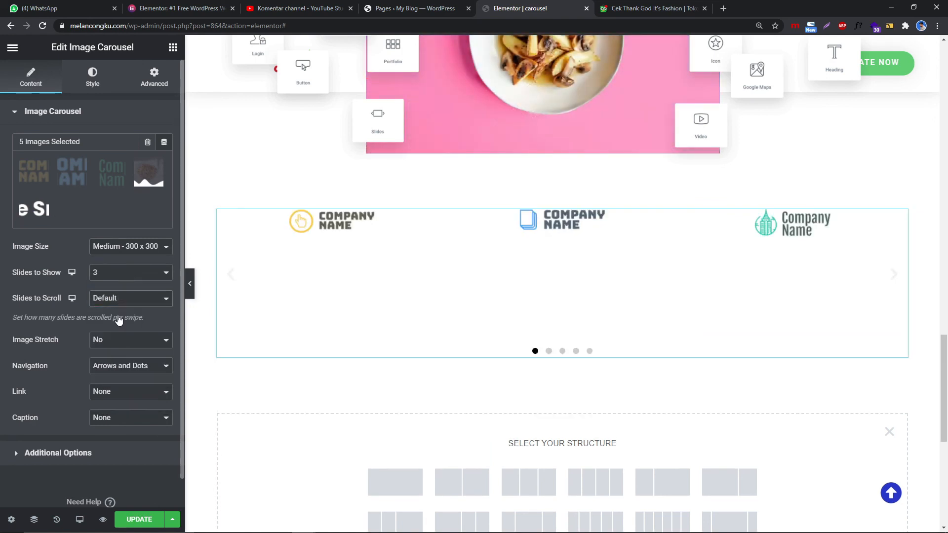
{"action": "left_click", "coordinate": [133, 349]}
{"action": "left_click", "coordinate": [127, 362]}
{"action": "left_click", "coordinate": [131, 366]}
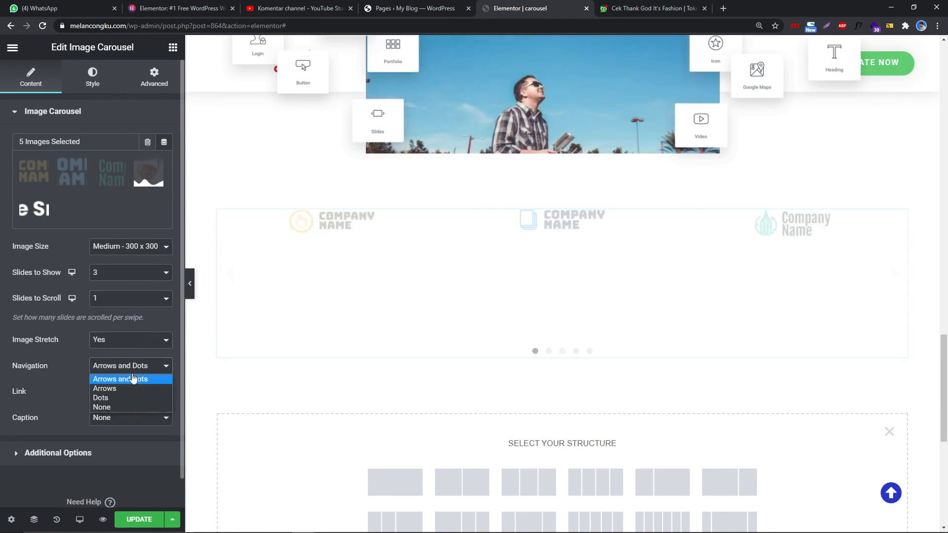
{"action": "left_click", "coordinate": [133, 381]}
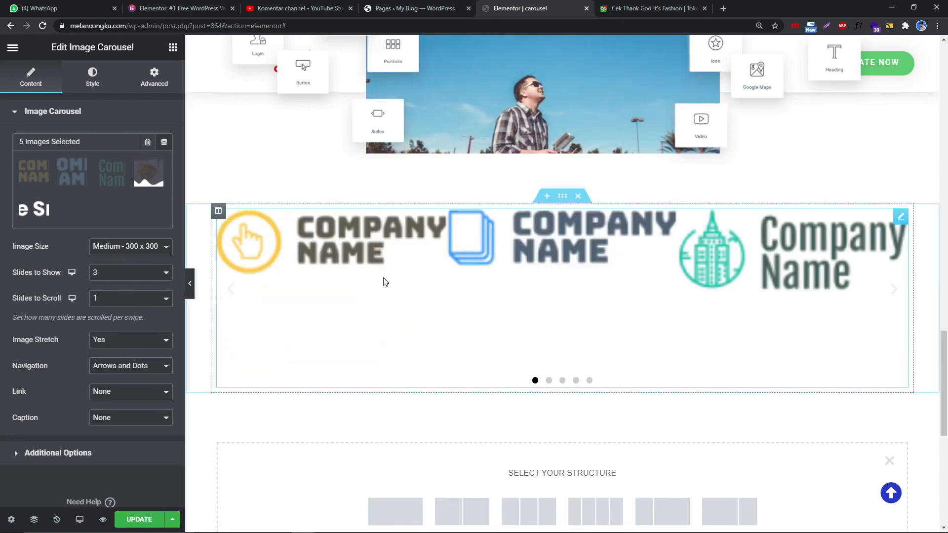
- Delete the section containing the logo image carousel
{"action": "left_click", "coordinate": [131, 246]}
{"action": "left_click", "coordinate": [581, 202]}
{"action": "left_click", "coordinate": [578, 196]}
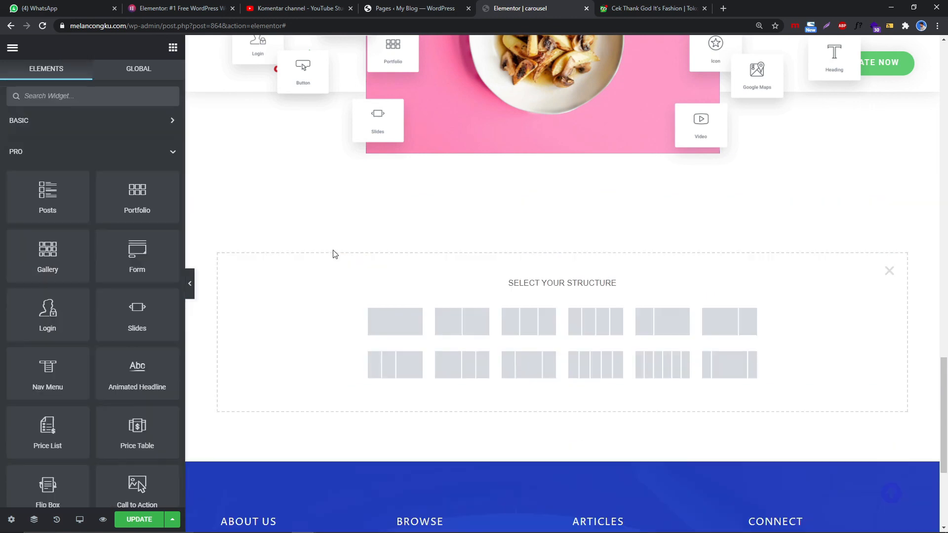
- Review the page's carousel sections at full width with the editing panel hidden, and bring the panel back
{"action": "left_click", "coordinate": [191, 284]}
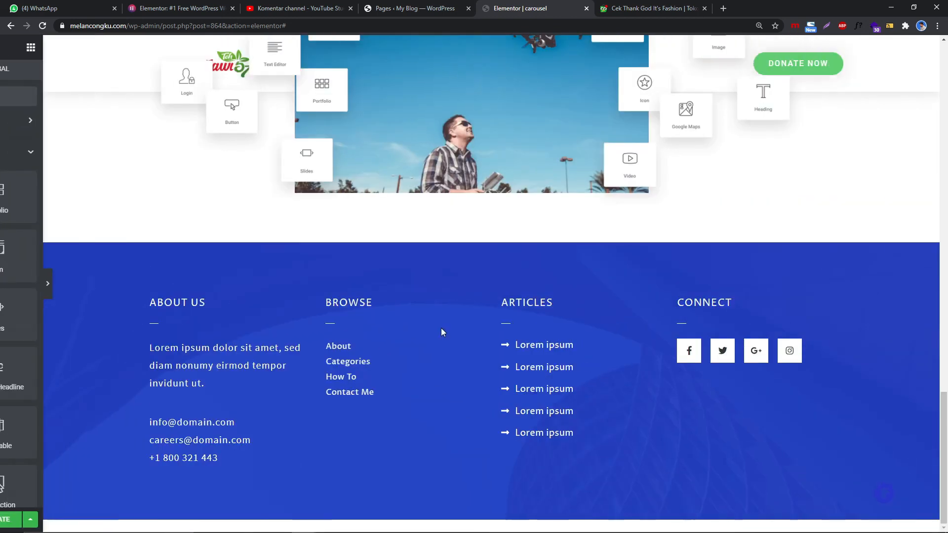
{"action": "scroll", "coordinate": [441, 328], "scroll_direction": "up", "scroll_amount": 10}
{"action": "scroll", "coordinate": [439, 321], "scroll_direction": "down", "scroll_amount": 3}
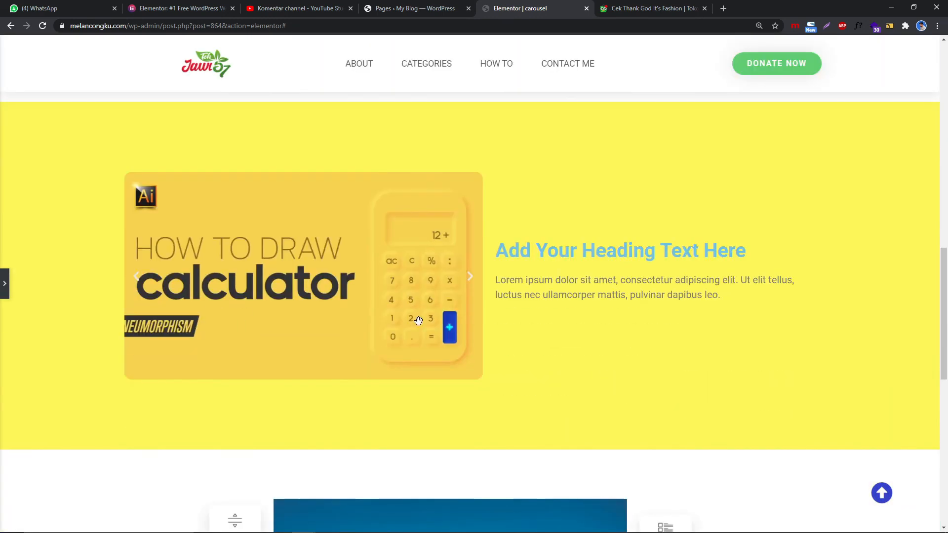
{"action": "left_click", "coordinate": [3, 296]}
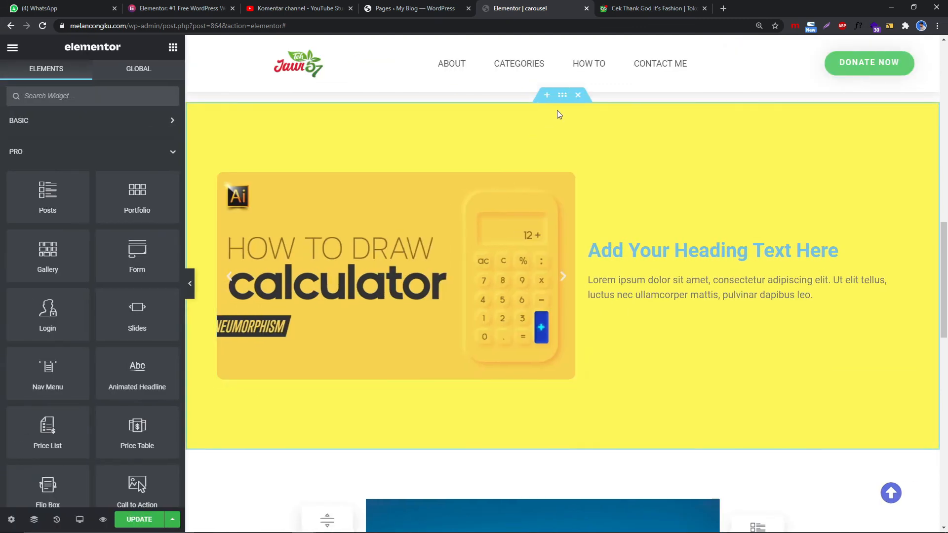
- Change the yellow carousel section's background to the blue global color #4054b2 and slightly widen its carousel column
{"action": "left_click", "coordinate": [562, 95]}
{"action": "left_click", "coordinate": [105, 85]}
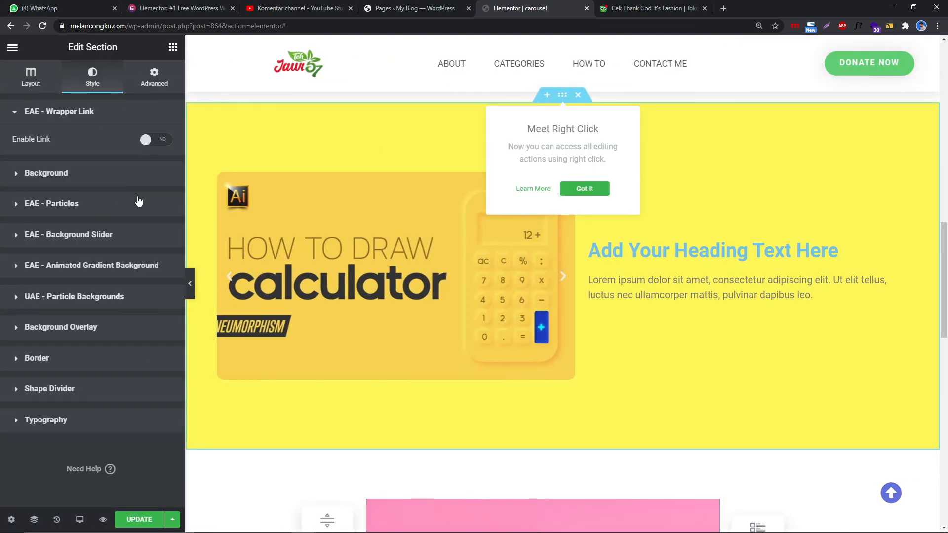
{"action": "left_click", "coordinate": [139, 173]}
{"action": "left_click", "coordinate": [148, 224]}
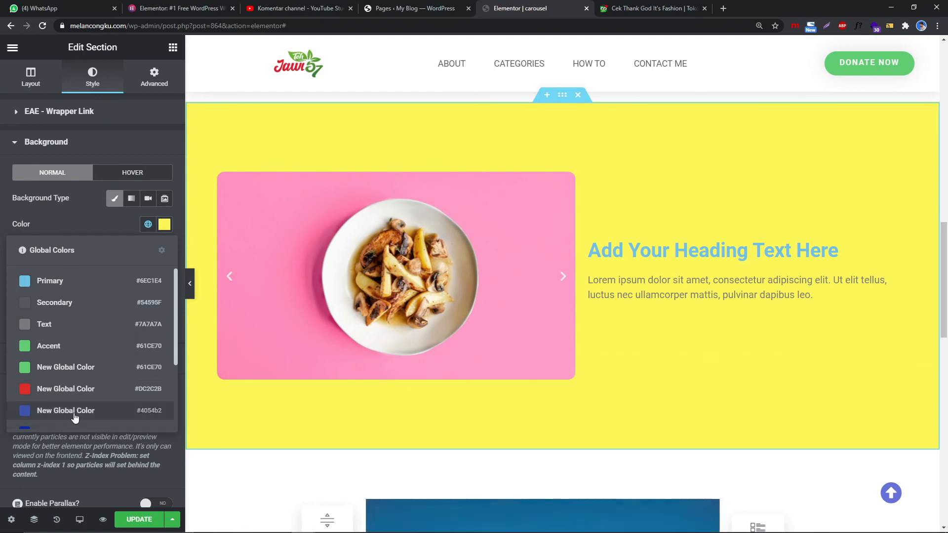
{"action": "left_click", "coordinate": [74, 413]}
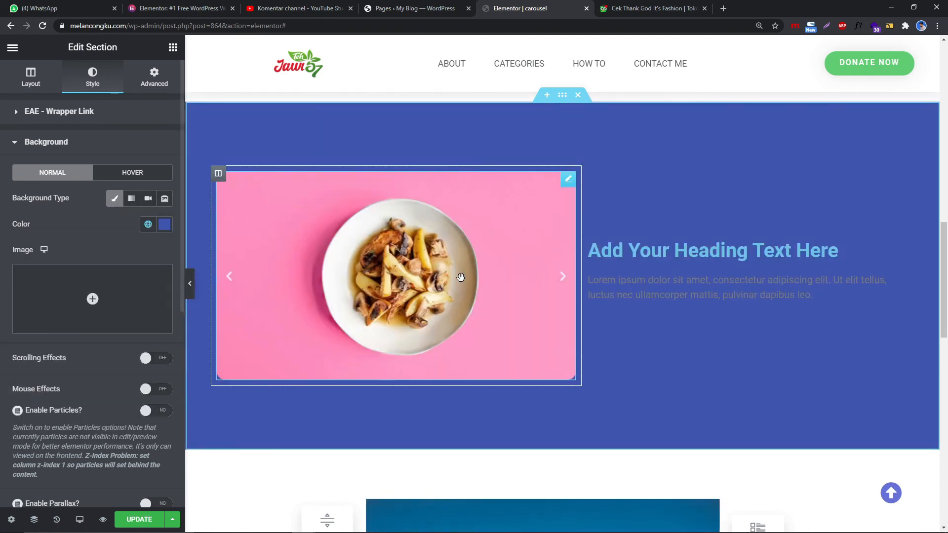
{"action": "mouse_move", "coordinate": [578, 246]}
{"action": "left_mouse_down"}
{"action": "mouse_move", "coordinate": [555, 242]}
{"action": "mouse_move", "coordinate": [588, 241]}
{"action": "left_mouse_up"}
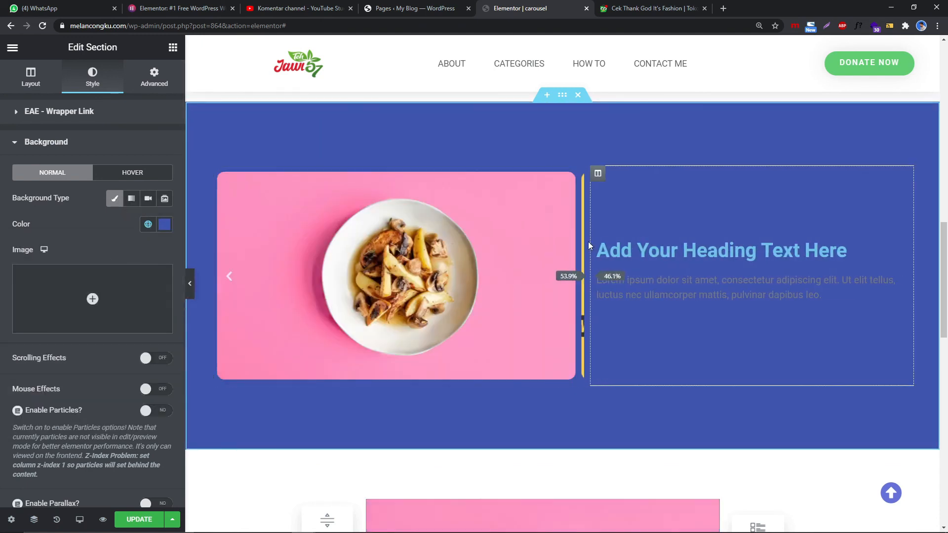
{"action": "left_click", "coordinate": [568, 246]}
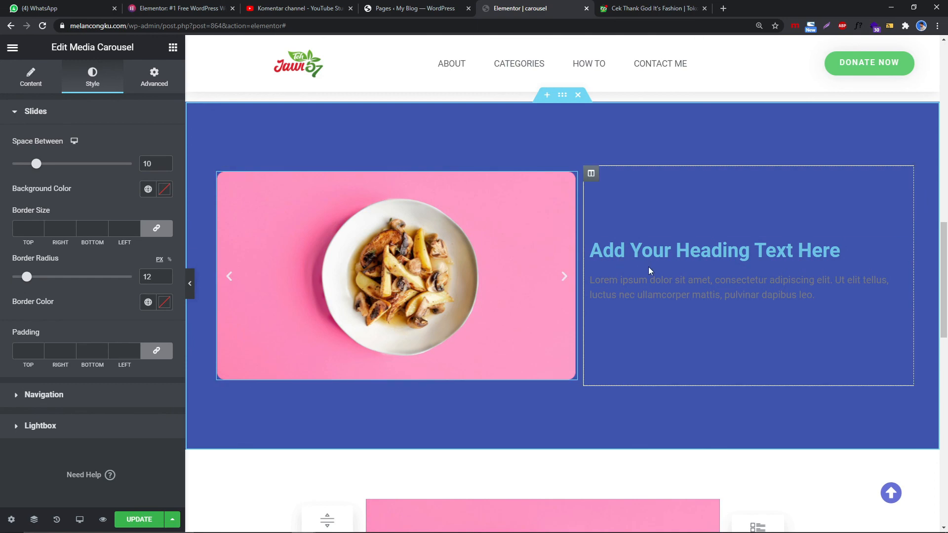
- Check the channel comments in YouTube Studio and review the Elementor page's full-width carousels with the editing panel hidden
{"action": "scroll", "coordinate": [648, 267], "scroll_direction": "up", "scroll_amount": 6}
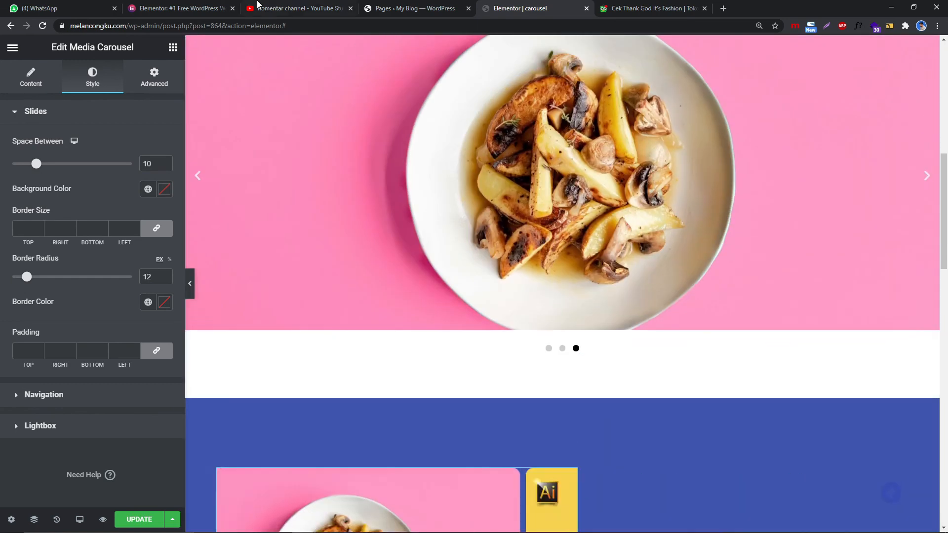
{"action": "left_click", "coordinate": [261, 7]}
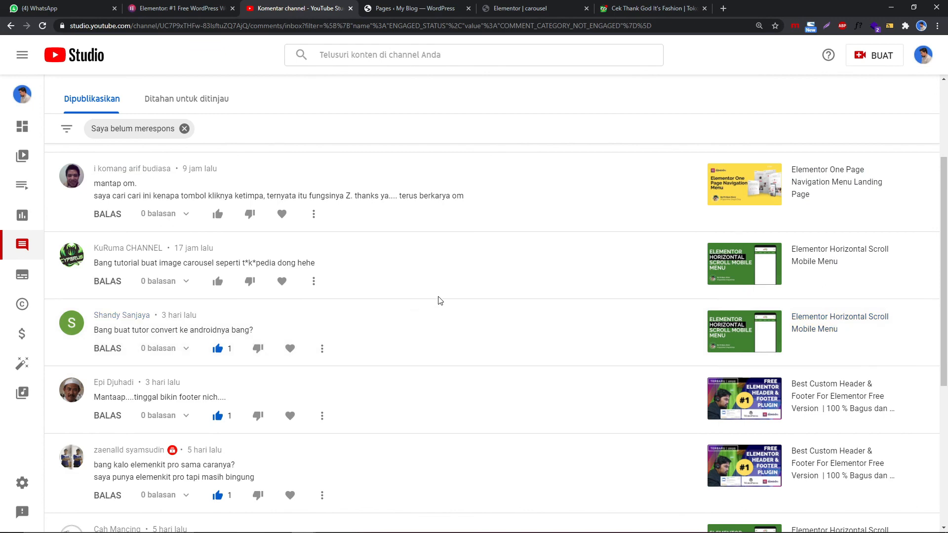
{"action": "left_click", "coordinate": [513, 7]}
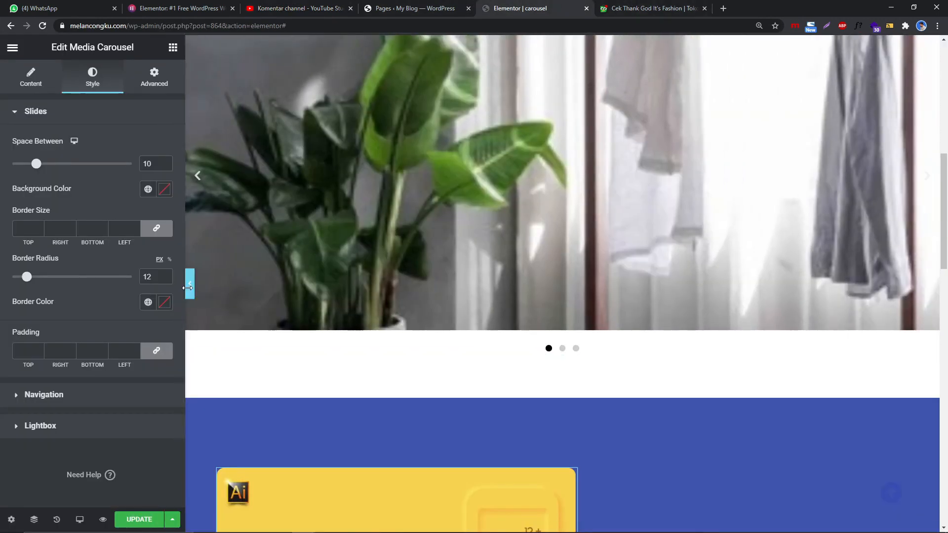
{"action": "left_click", "coordinate": [190, 284]}
{"action": "scroll", "coordinate": [489, 320], "scroll_direction": "up", "scroll_amount": 5}
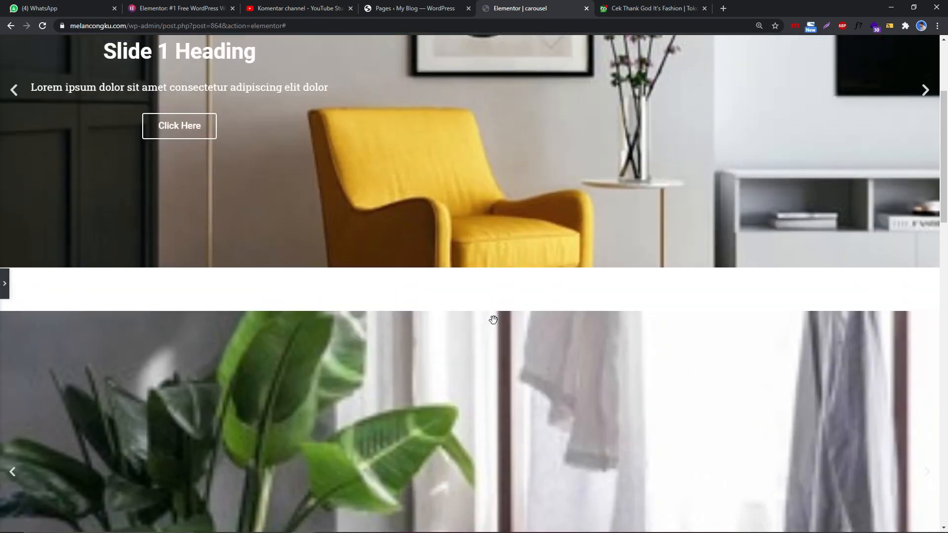
{"action": "scroll", "coordinate": [570, 361], "scroll_direction": "down", "scroll_amount": 3}
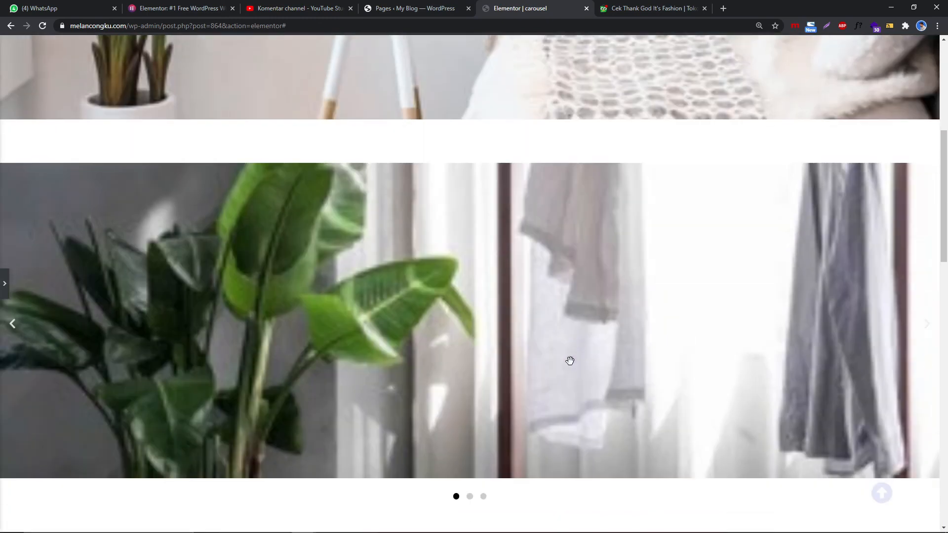
- Switch to Tokopedia, open its homepage and browse backward through the slides of the main promo banner carousel
{"action": "left_click", "coordinate": [632, 6]}
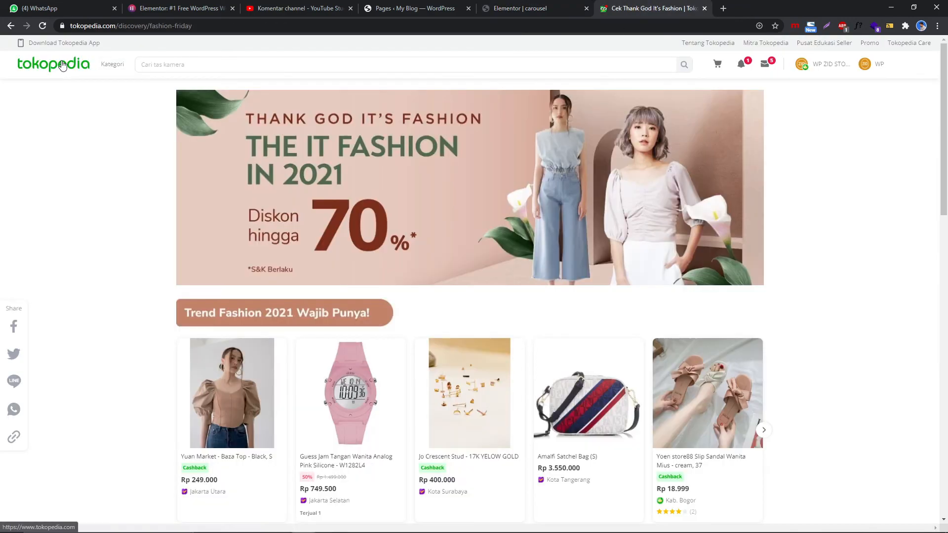
{"action": "left_click", "coordinate": [79, 66]}
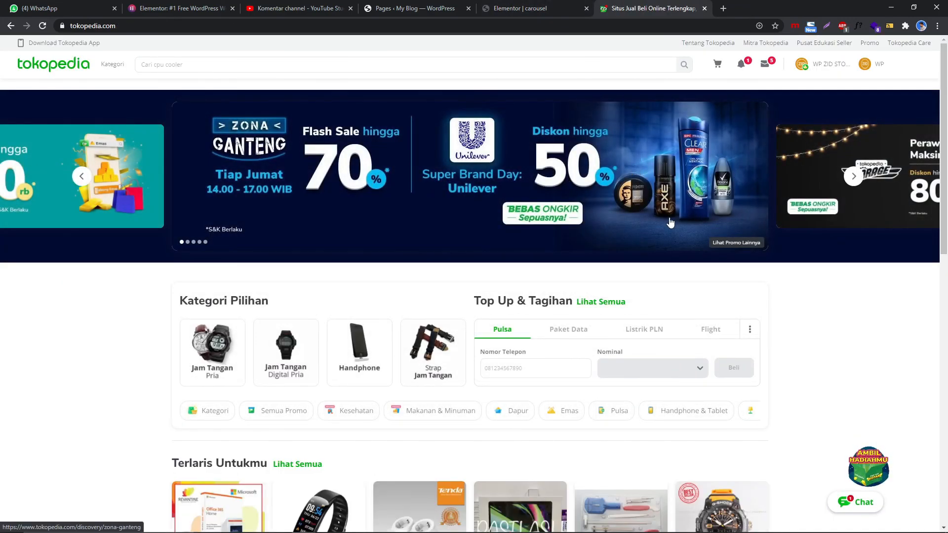
{"action": "left_click", "coordinate": [75, 171]}
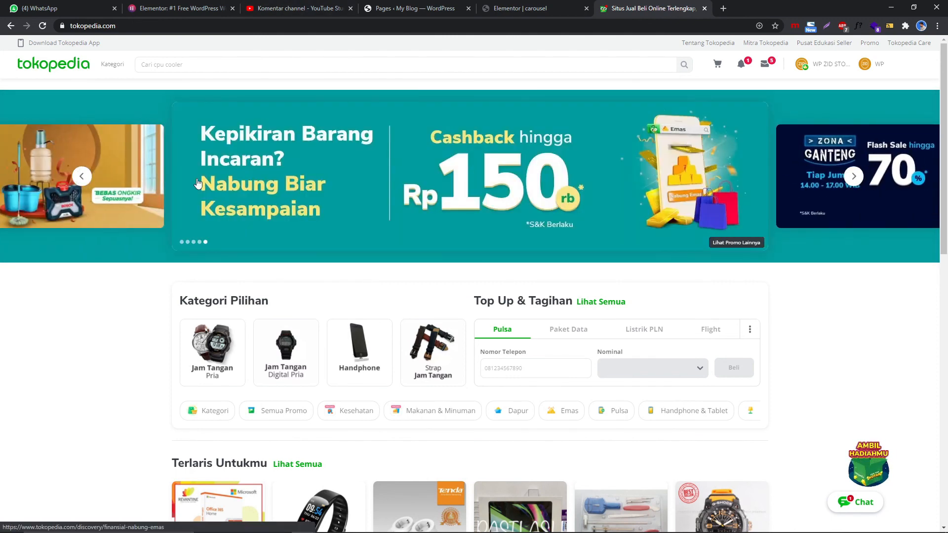
{"action": "left_click", "coordinate": [88, 178]}
{"action": "left_click", "coordinate": [87, 177]}
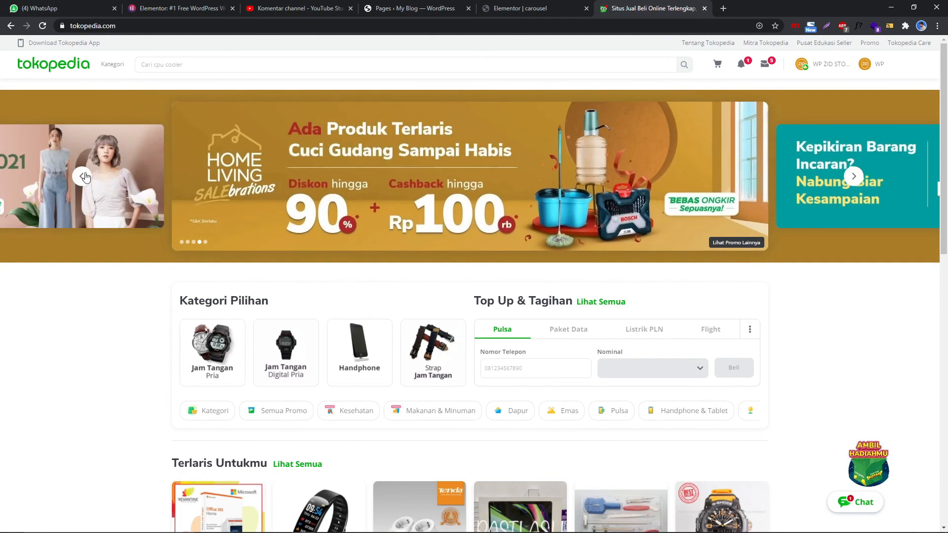
{"action": "left_click", "coordinate": [83, 177]}
{"action": "left_click", "coordinate": [85, 177]}
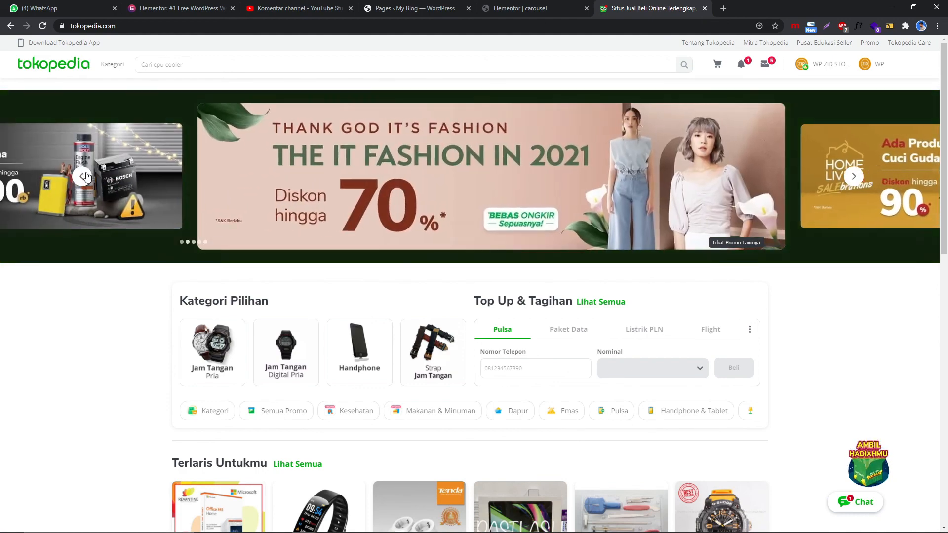
{"action": "left_click", "coordinate": [83, 176]}
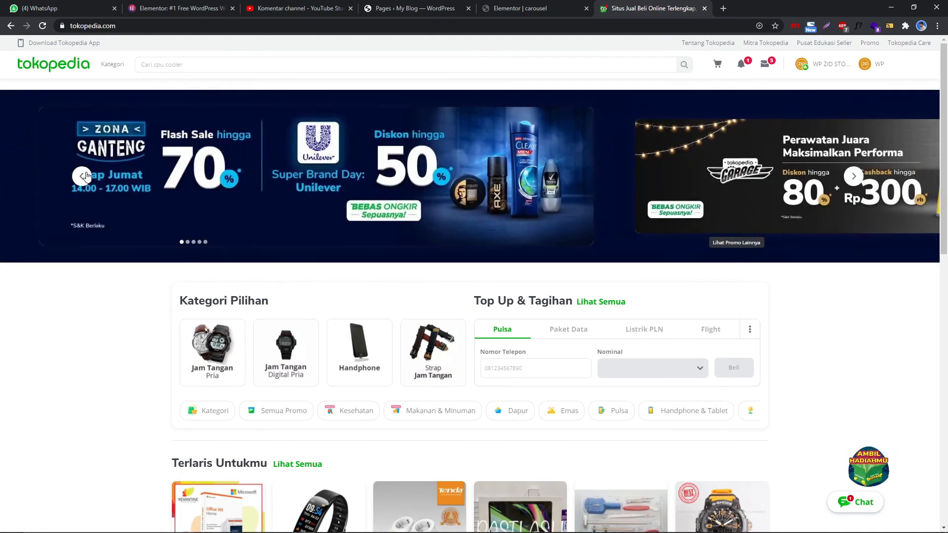
{"action": "left_click", "coordinate": [85, 176]}
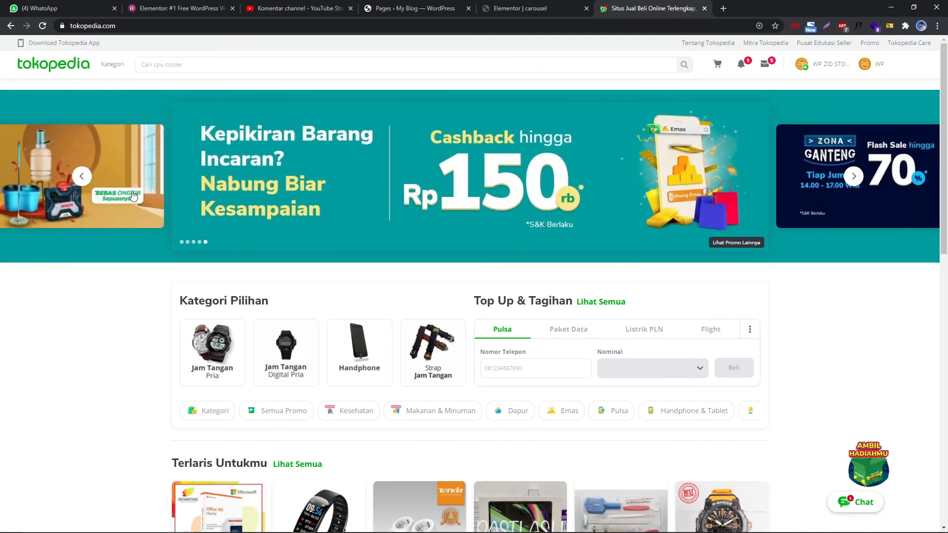
- Return to the Elementor page, review its sections down to the centered carousel with icons, and bring the editing panel back
{"action": "left_click", "coordinate": [548, 5]}
{"action": "scroll", "coordinate": [512, 276], "scroll_direction": "down", "scroll_amount": 15}
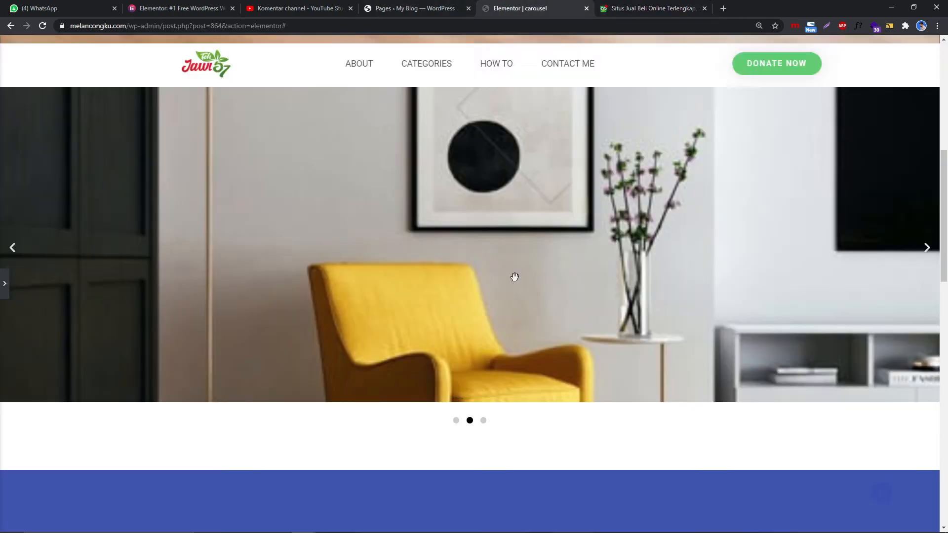
{"action": "scroll", "coordinate": [510, 281], "scroll_direction": "up", "scroll_amount": 4}
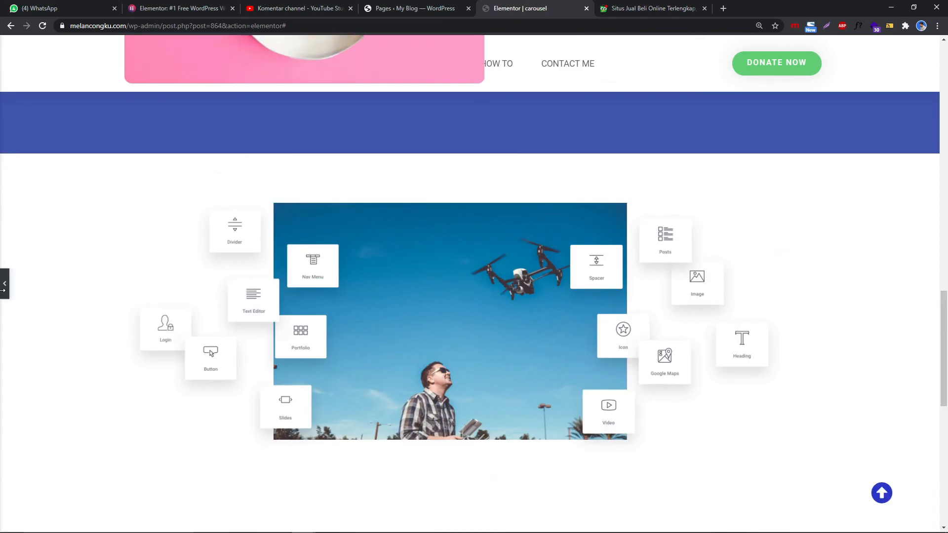
{"action": "left_click", "coordinate": [2, 295]}
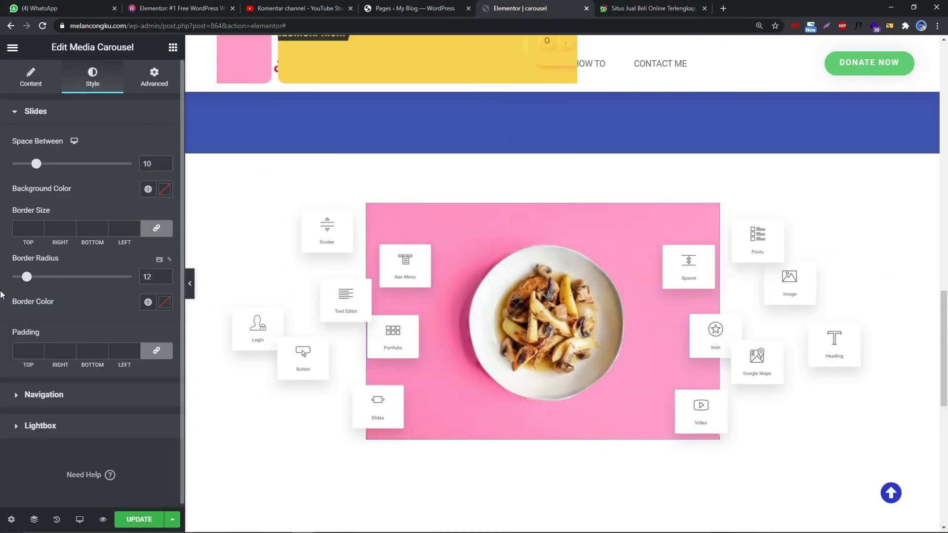